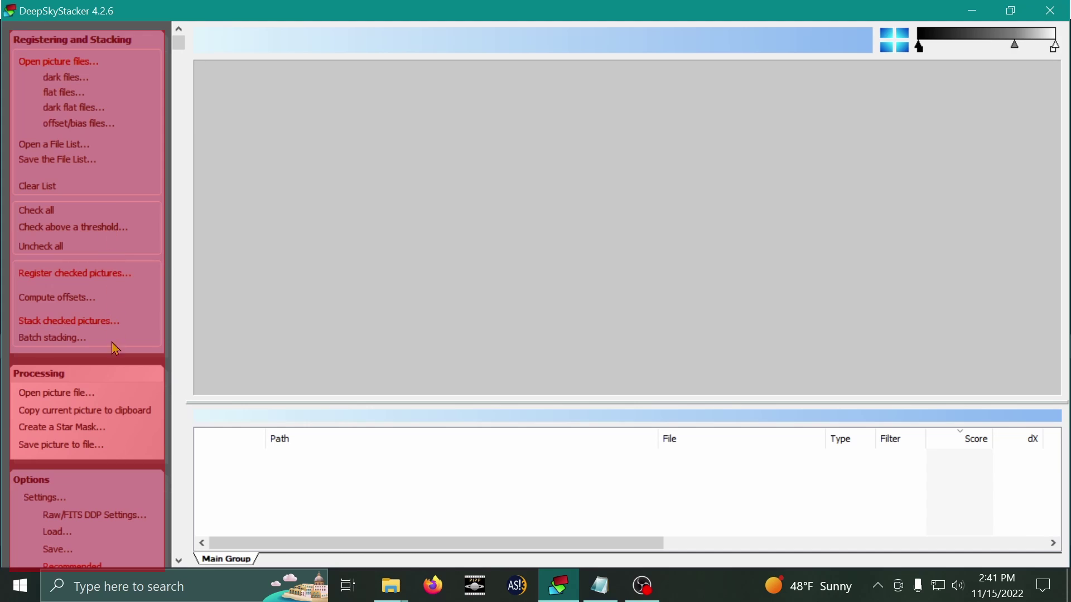
Restore the default stacking settings
click(182, 44)
drag(184, 49, 167, 552)
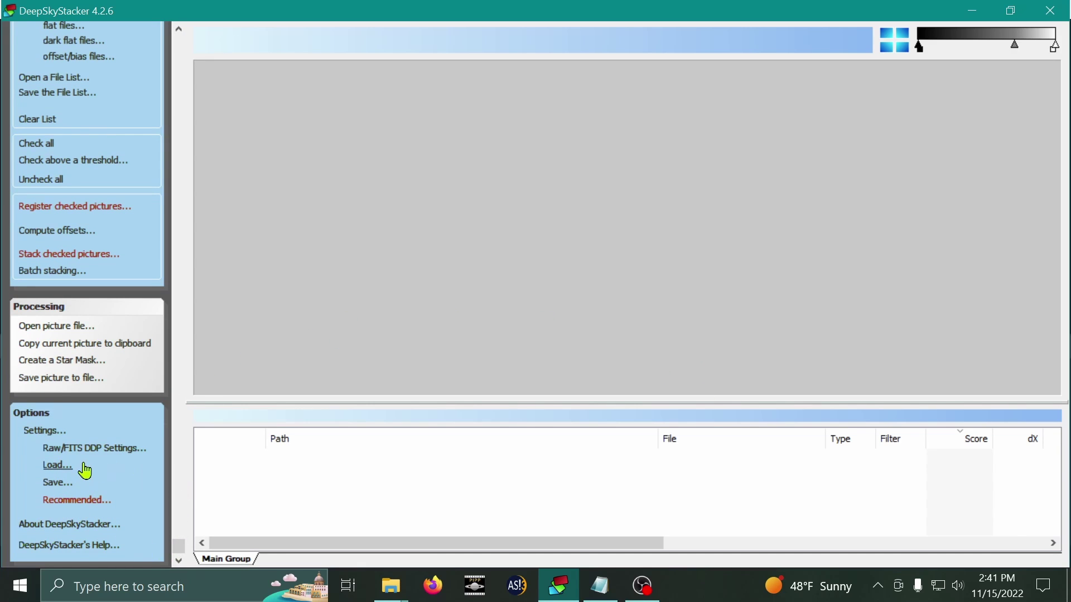
click(62, 473)
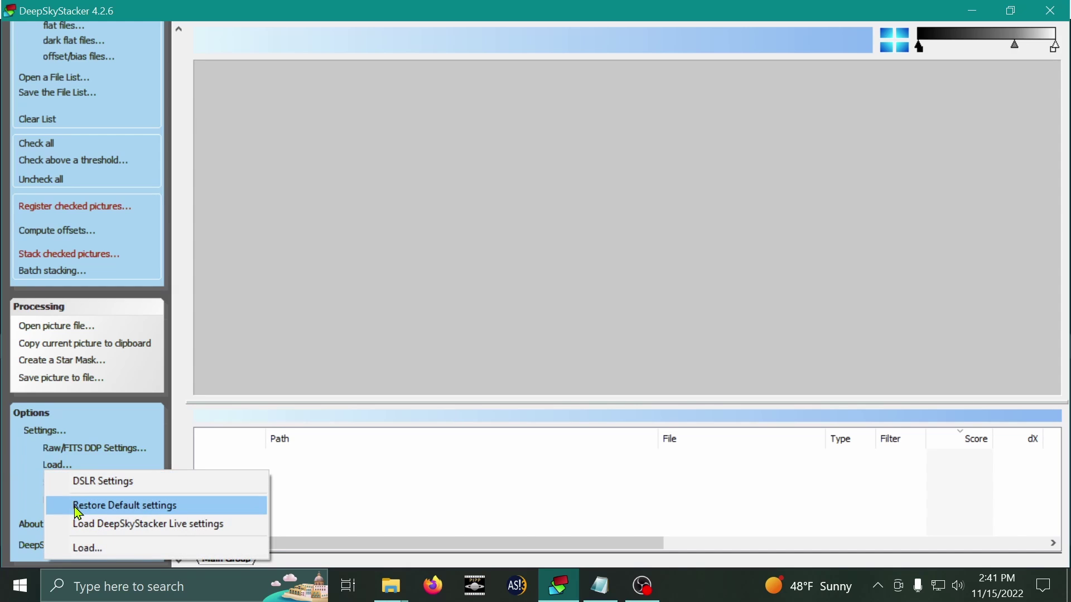
click(156, 512)
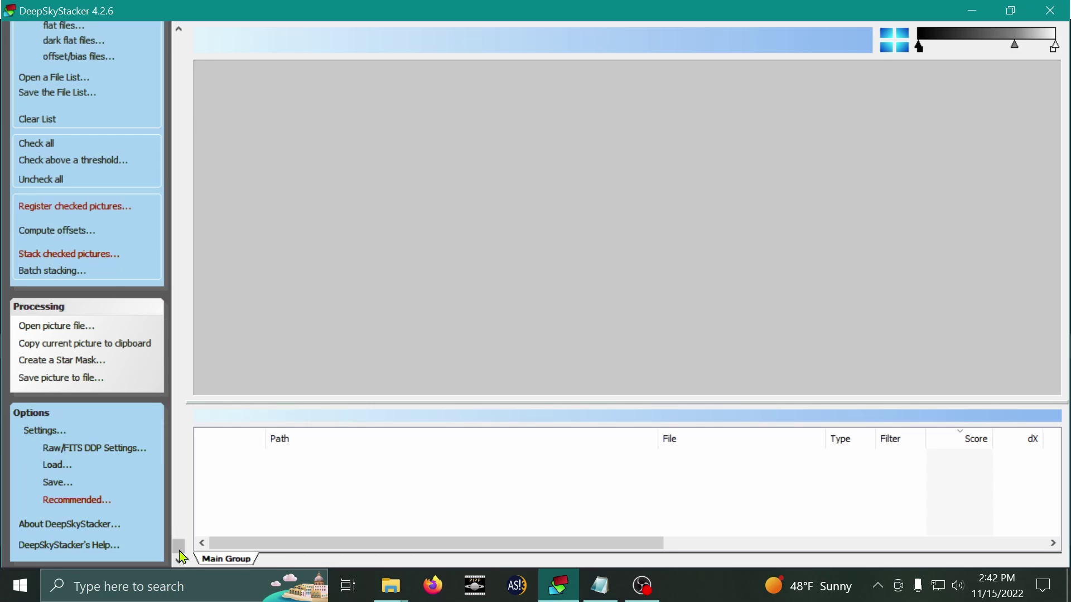
drag(178, 547, 212, 79)
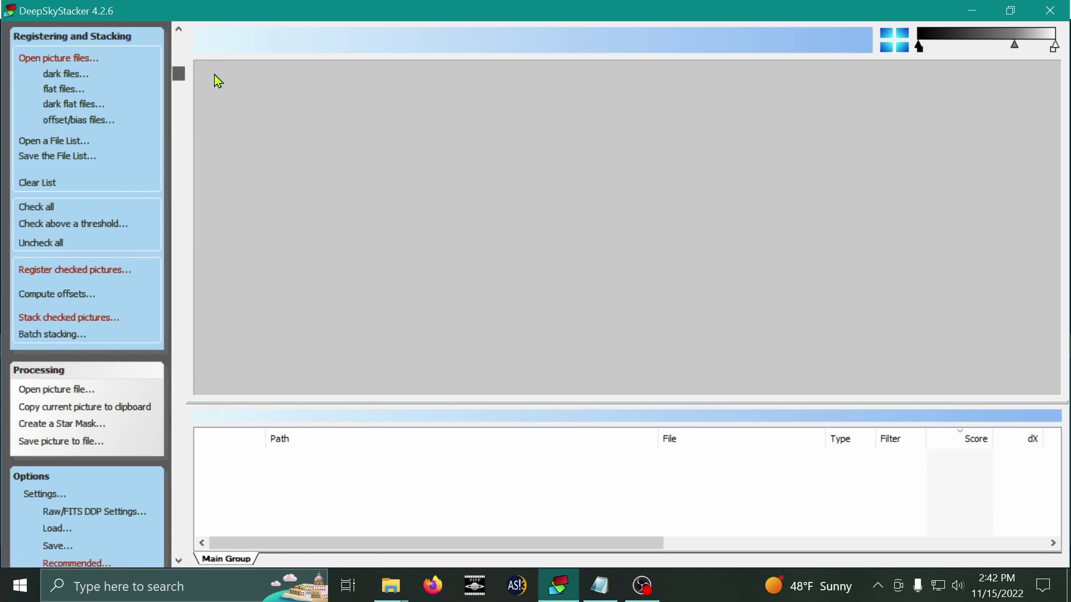
click(89, 63)
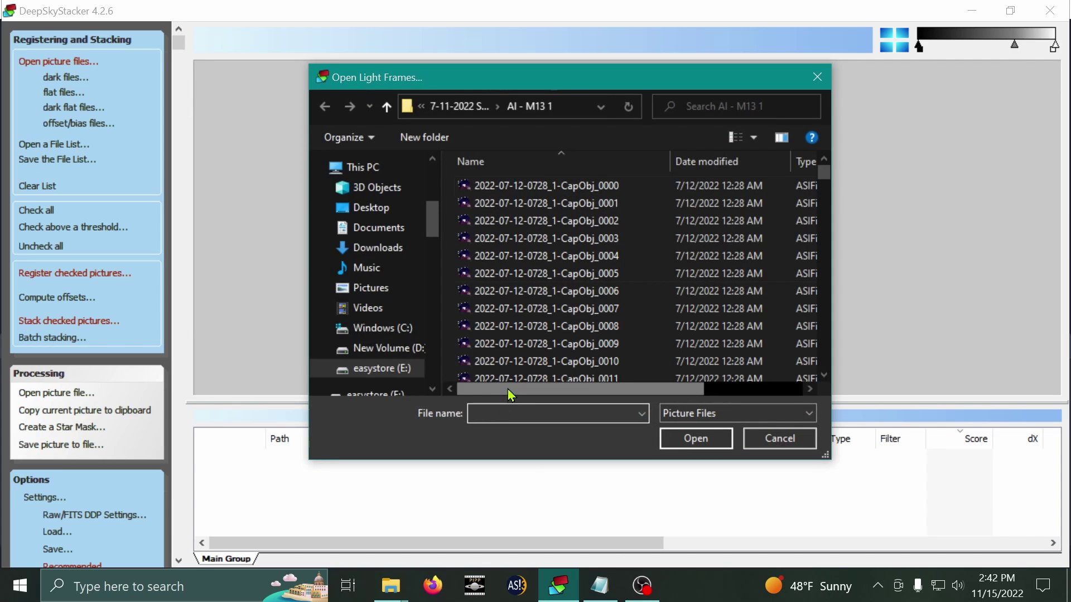
mouse_move(511, 393)
mouse_down()
mouse_move(616, 394)
mouse_move(516, 394)
mouse_up()
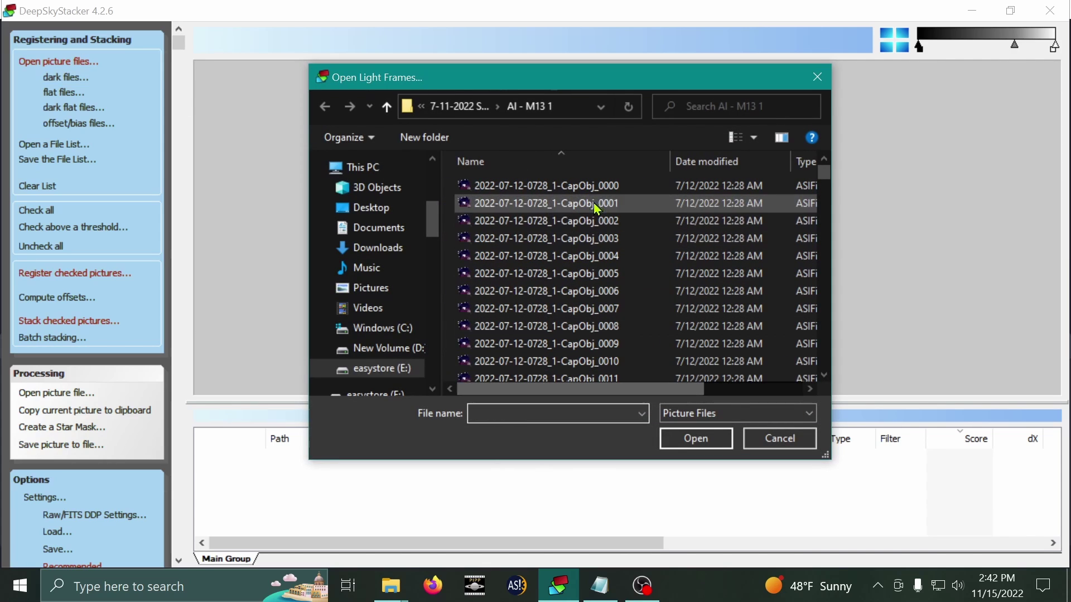
scroll(582, 223, down, 2)
click(521, 114)
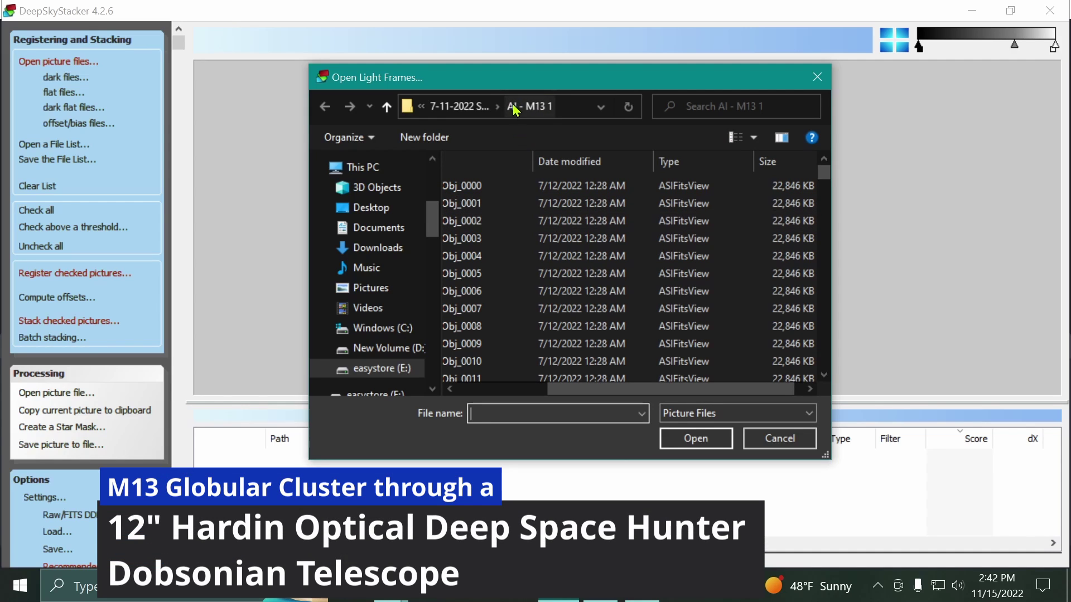
click(570, 291)
click(699, 441)
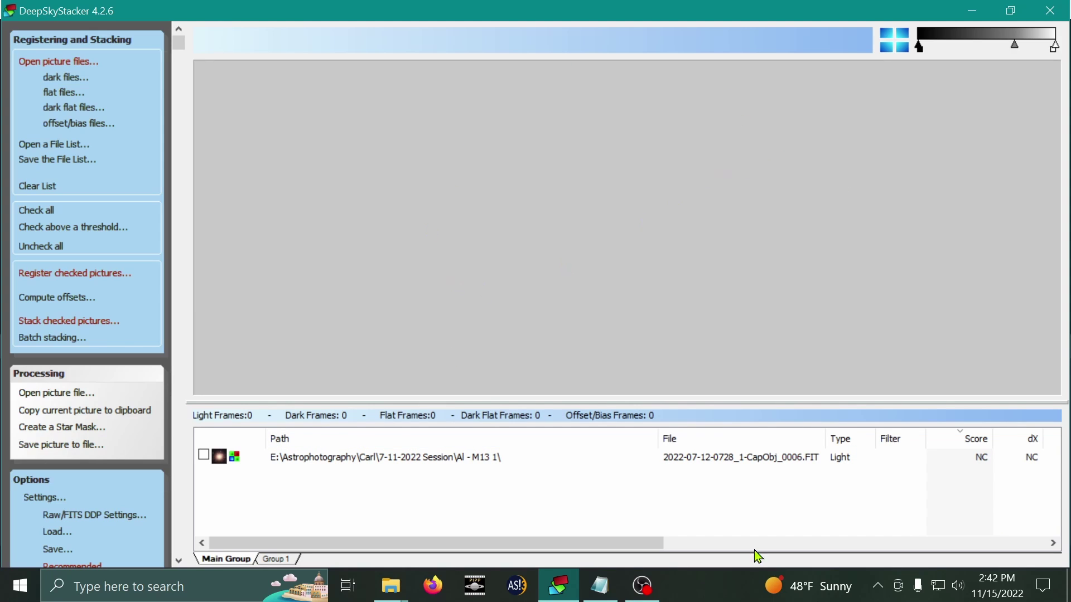
click(406, 468)
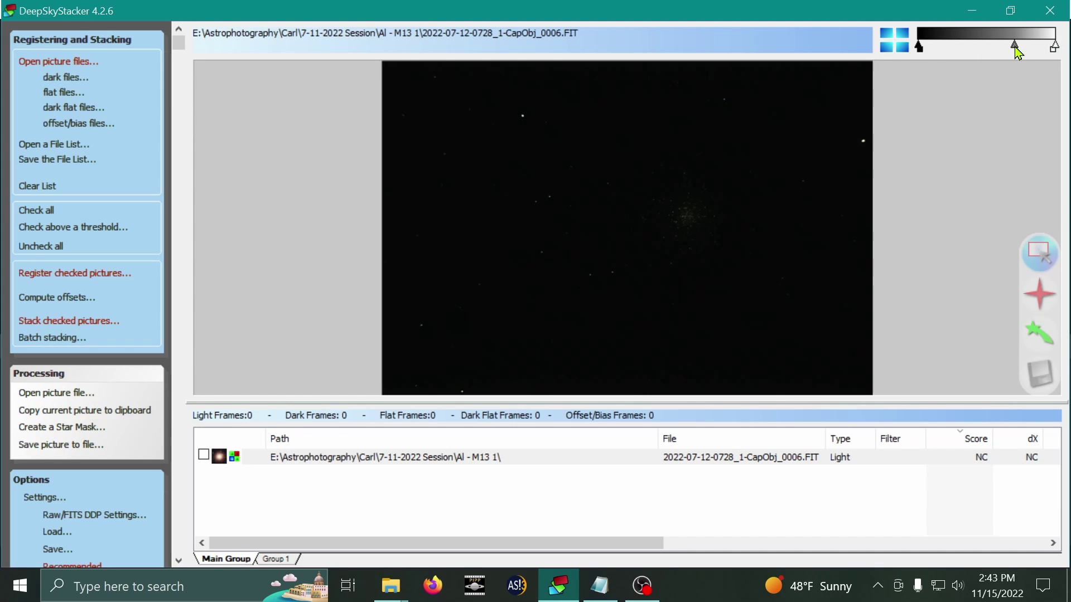
Adjust the preview's black, midtone and white levels to bring out the star cluster against a dark background
drag(1015, 48, 949, 50)
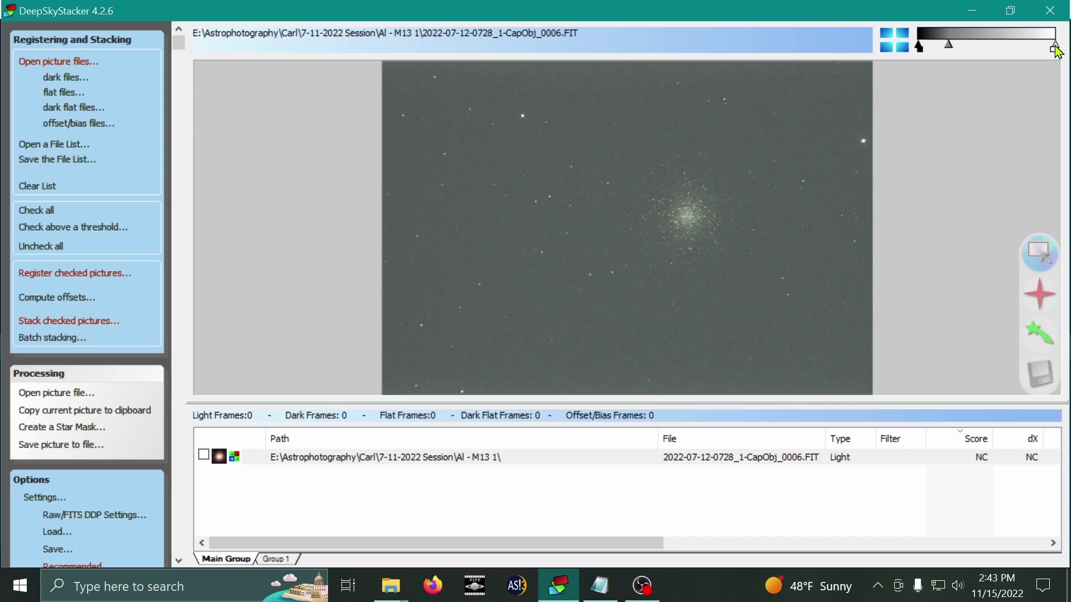
drag(1058, 50, 977, 52)
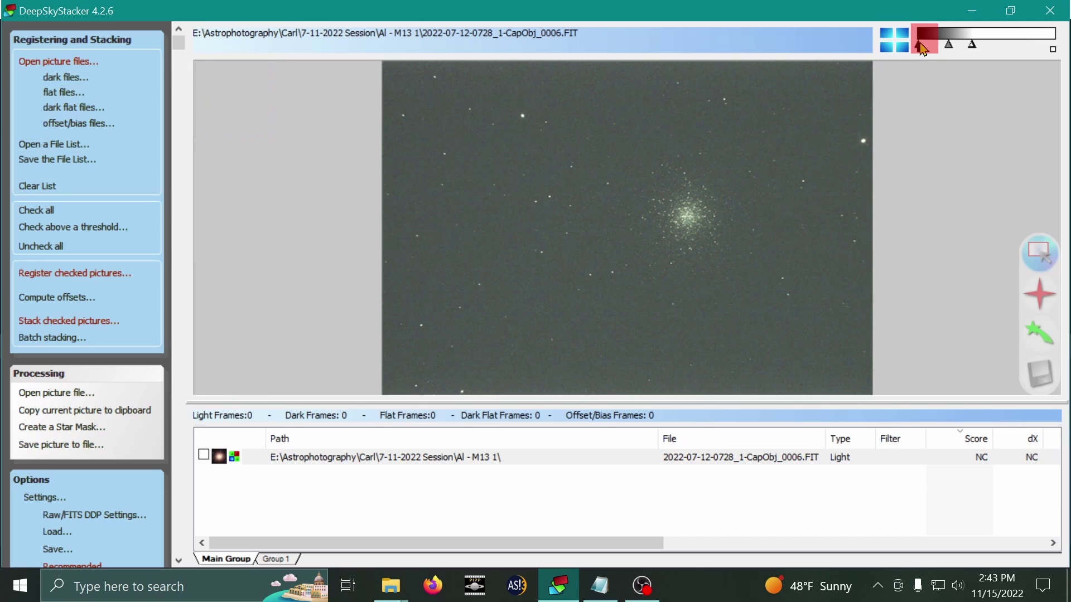
drag(921, 52, 943, 51)
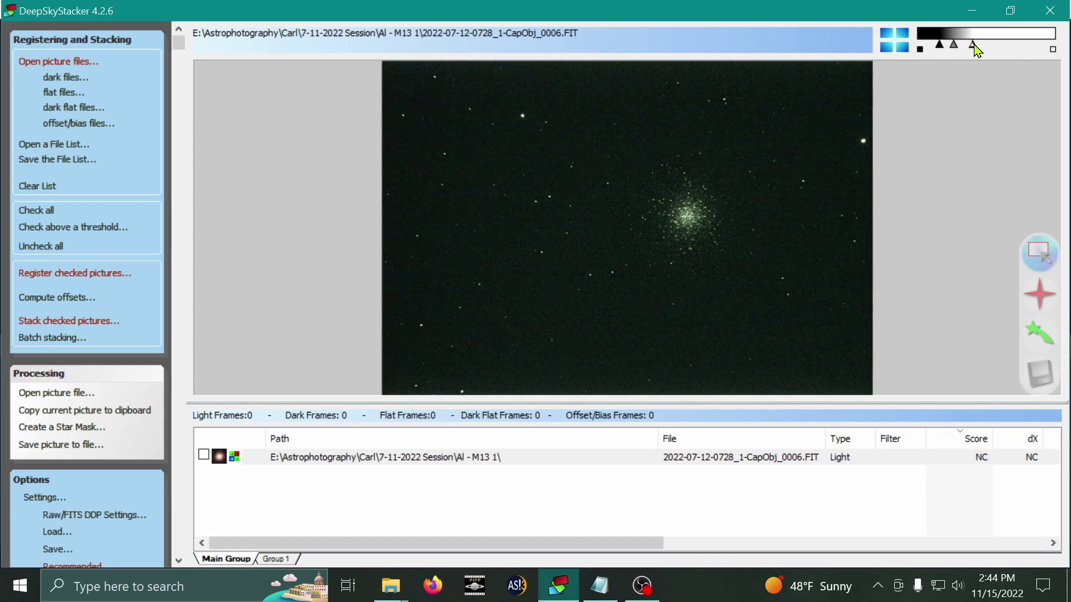
drag(977, 52, 1030, 51)
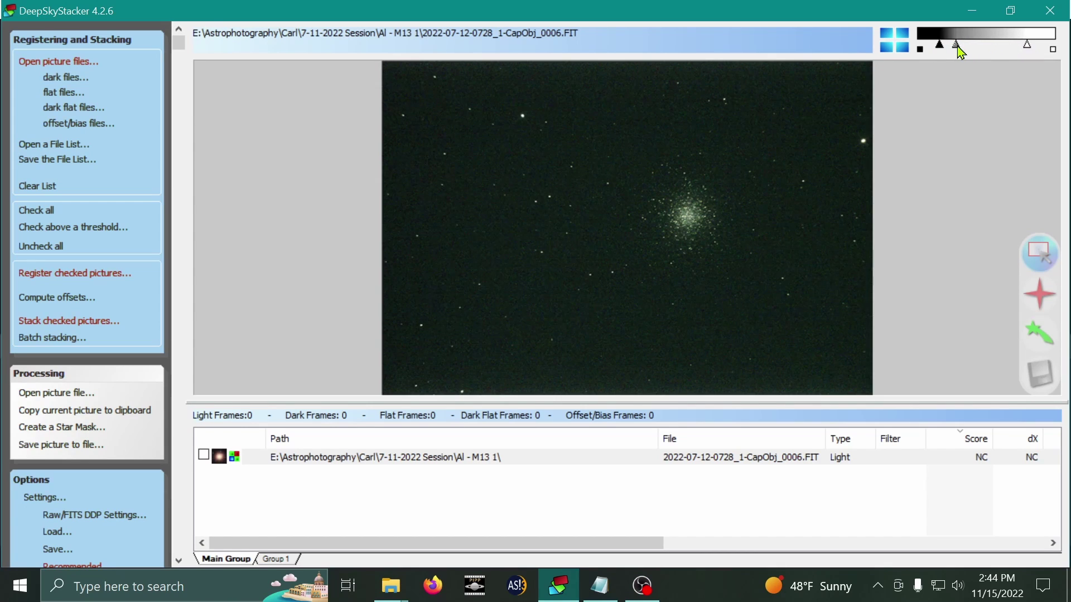
drag(957, 50, 934, 53)
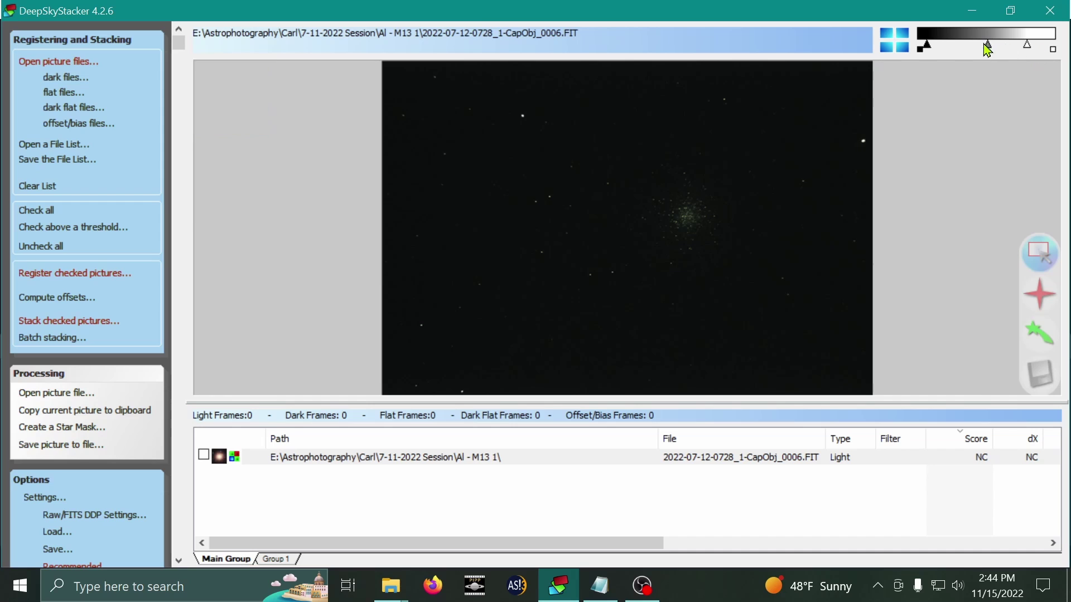
drag(988, 47, 951, 47)
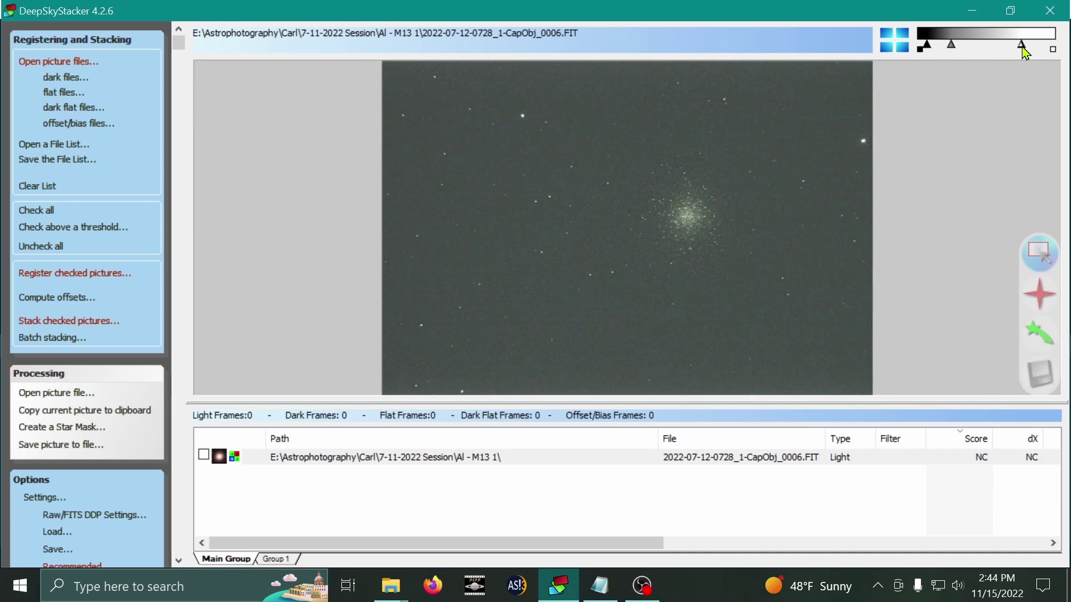
drag(1027, 47, 957, 49)
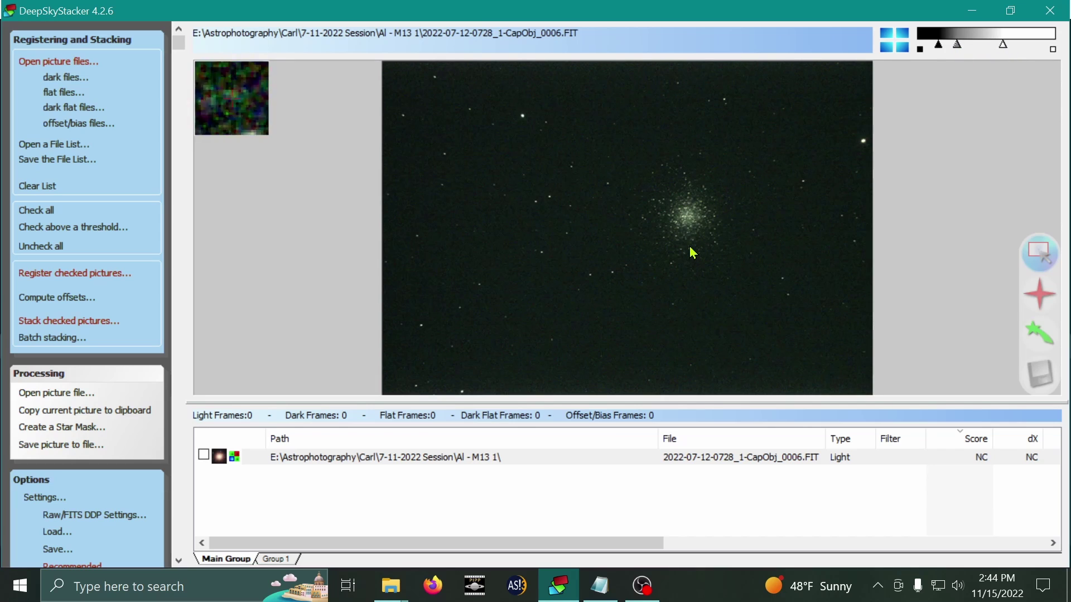
Examine the globular cluster's core stars up close in the preview, then return to the full frame
scroll(694, 230, up, 2)
scroll(688, 232, down, 2)
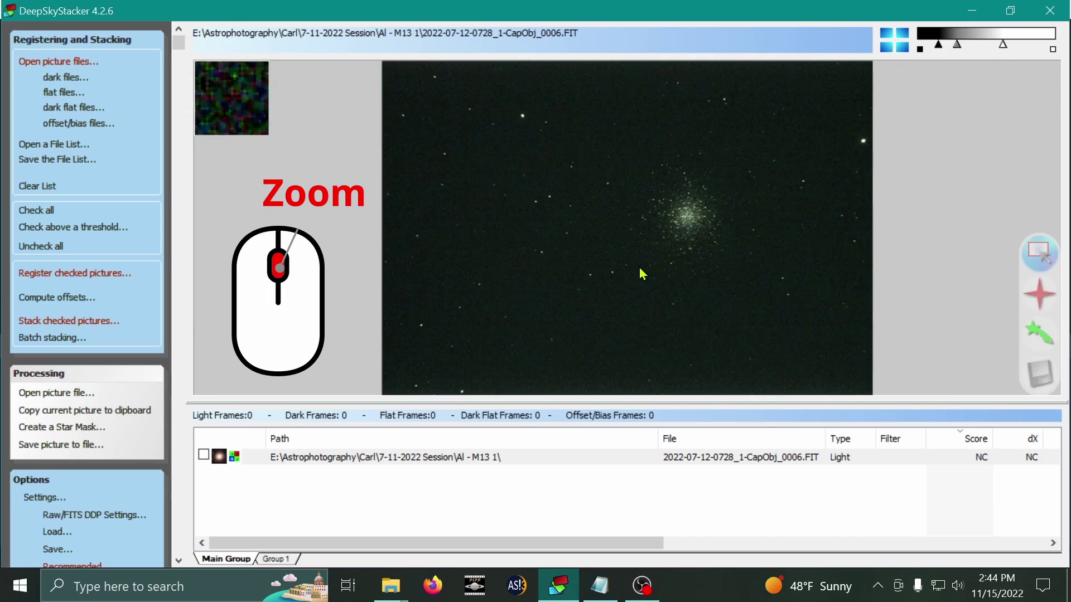
scroll(700, 236, up, 4)
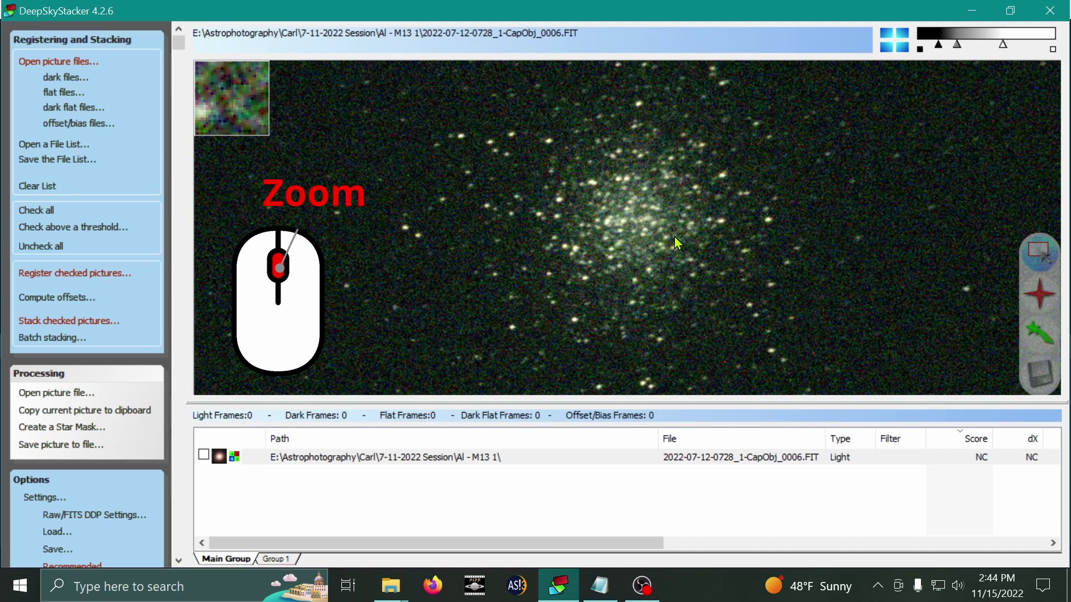
scroll(678, 244, up, 2)
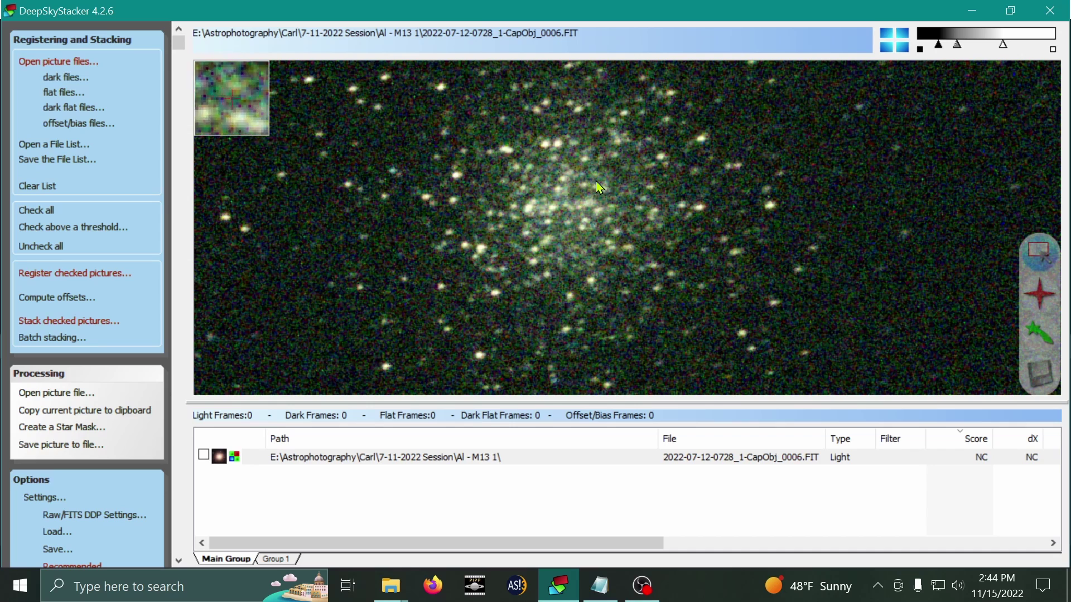
scroll(602, 190, down, 4)
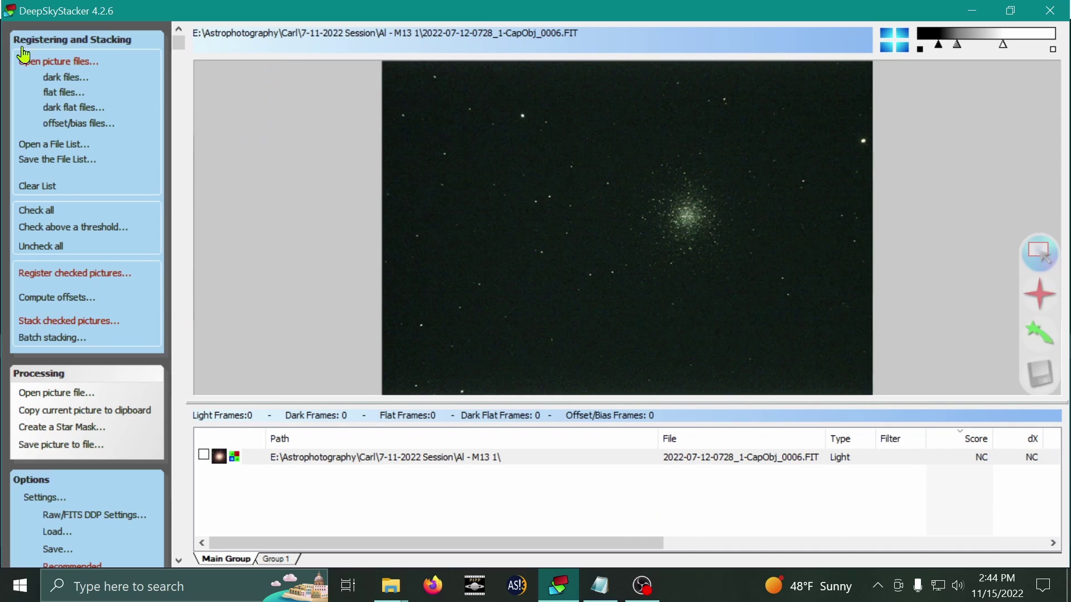
Remove the light frame CapObj_0006 from the file list
click(419, 462)
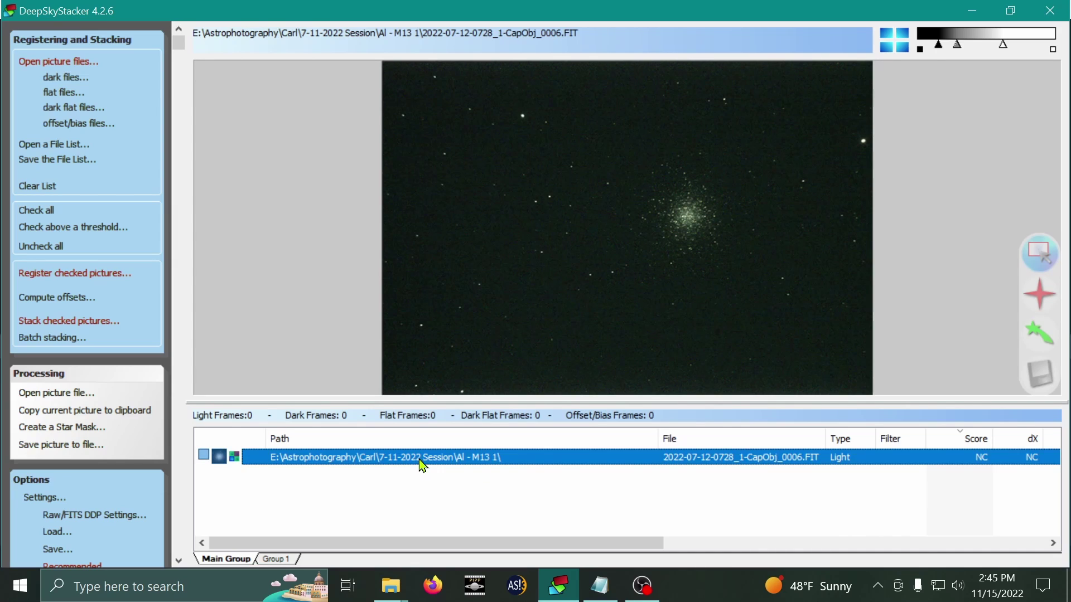
right_click(670, 463)
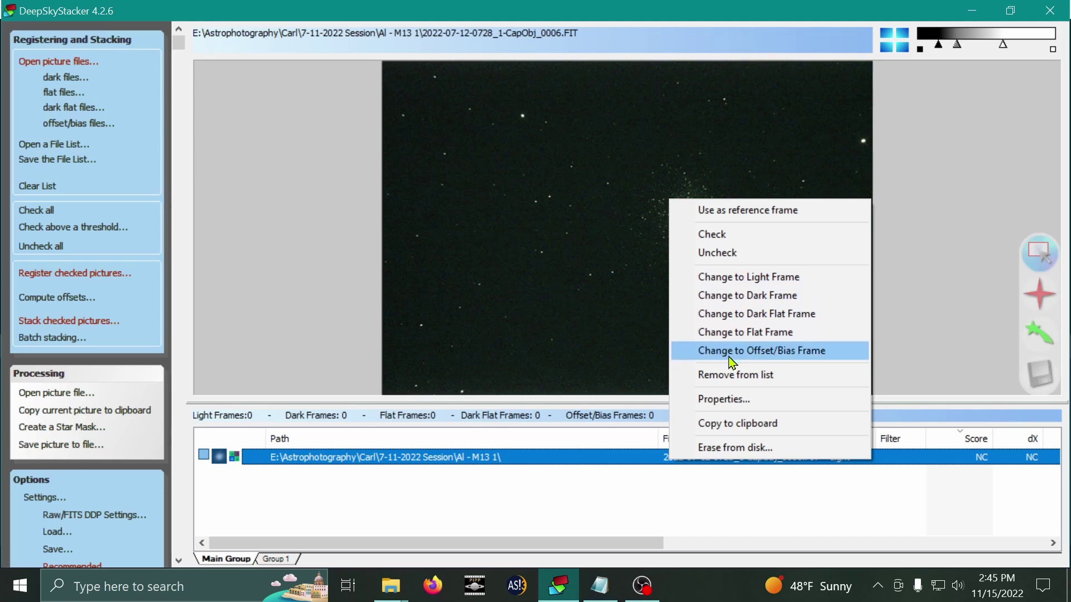
right_click(549, 463)
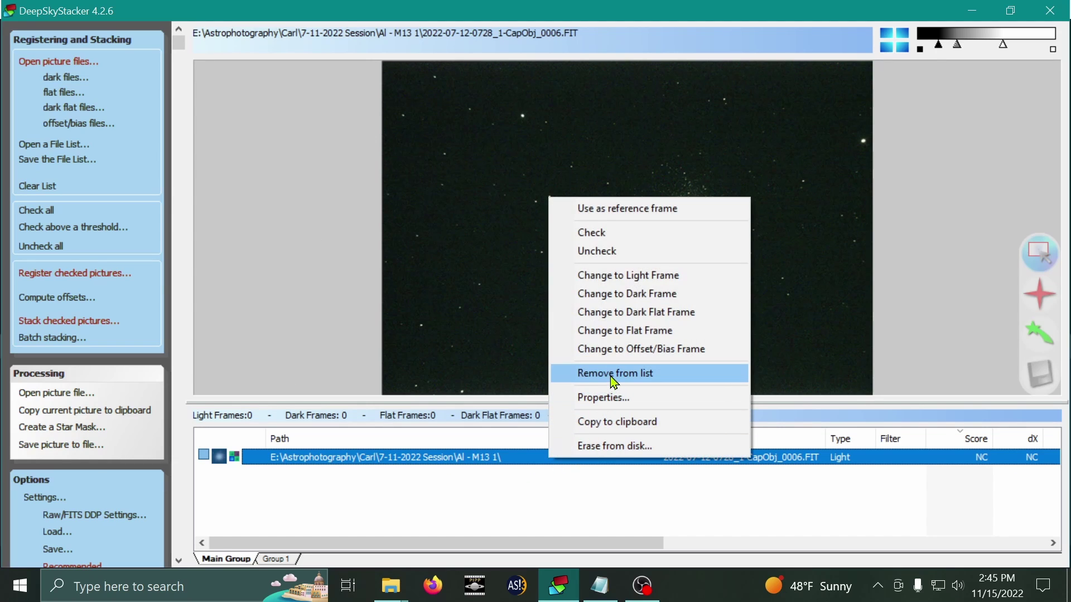
click(614, 374)
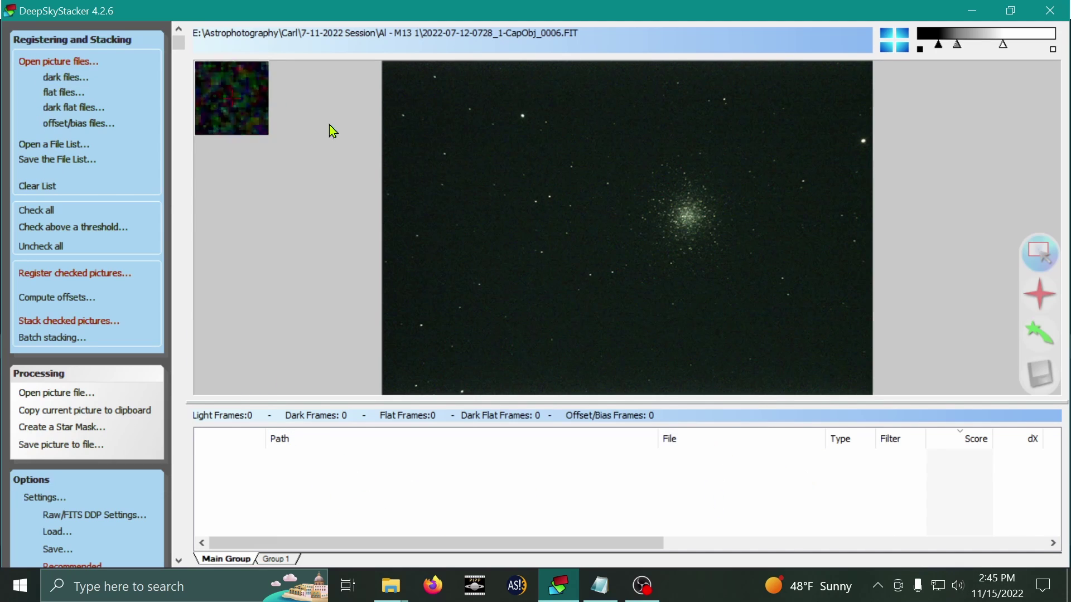
click(97, 62)
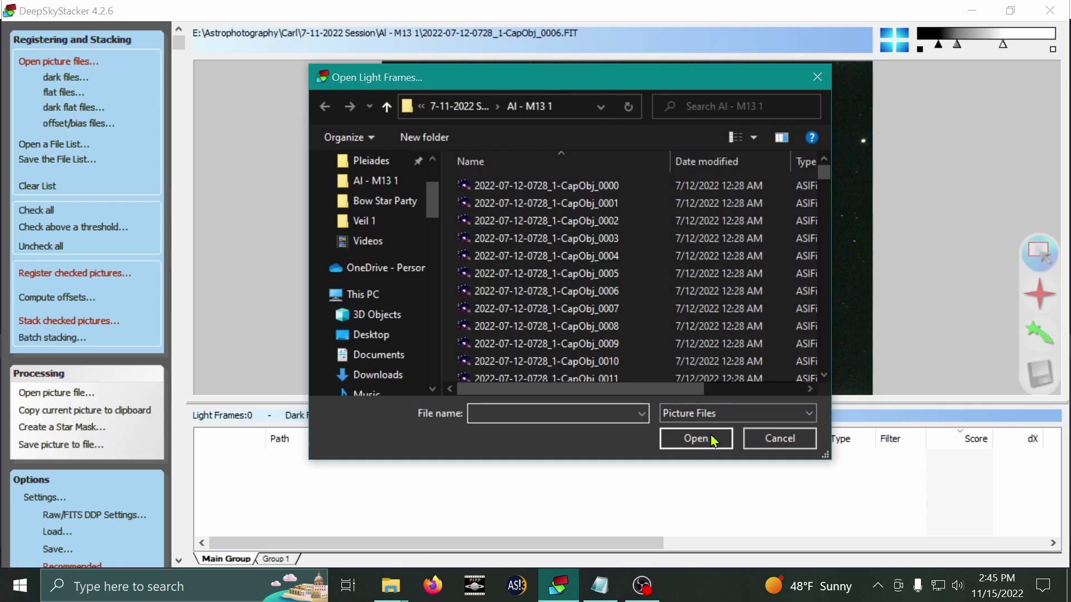
click(697, 189)
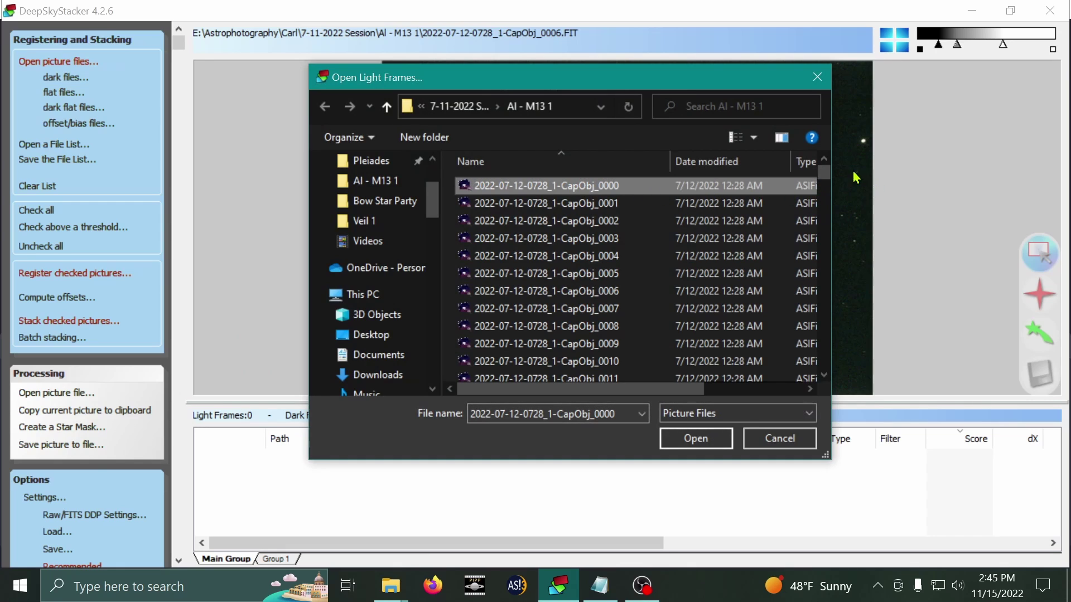
mouse_move(825, 183)
mouse_down()
mouse_move(830, 195)
mouse_move(822, 181)
mouse_up()
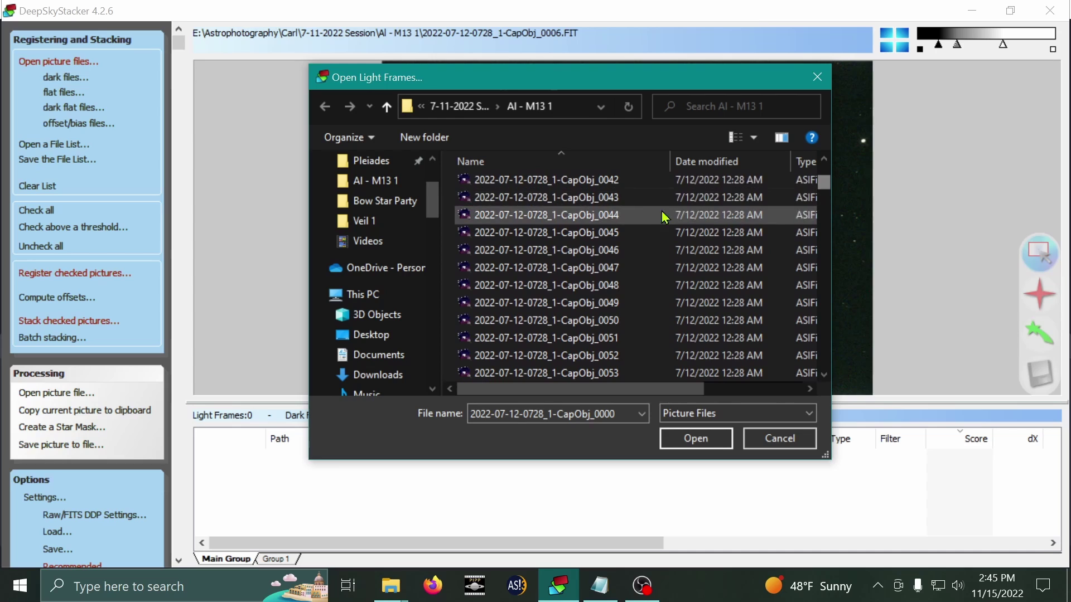
scroll(636, 211, up, 1)
shift+click(627, 216)
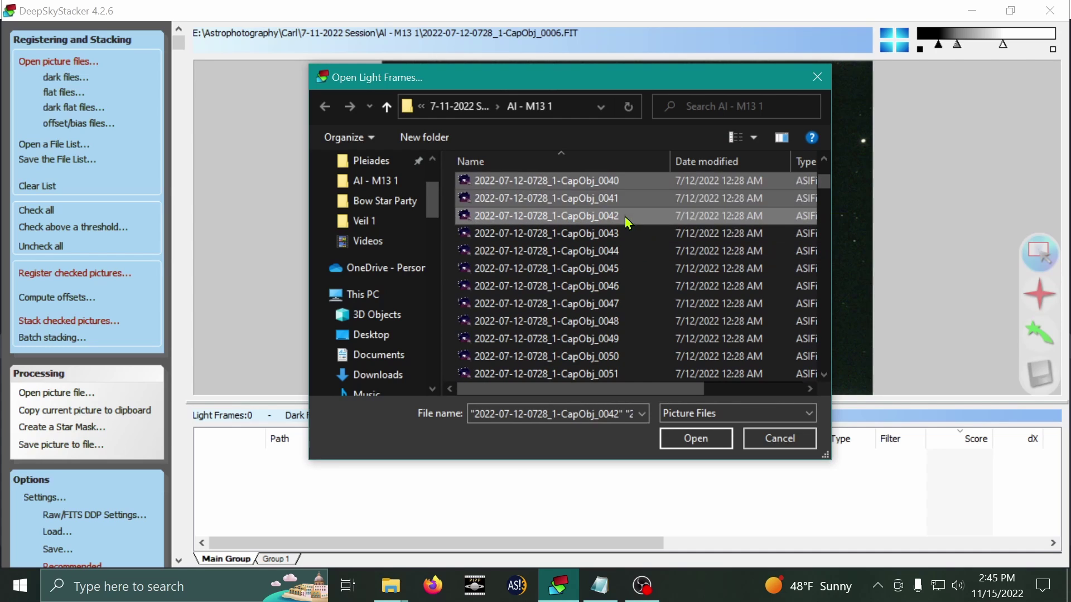
key(ctrl+a)
scroll(622, 238, up, 13)
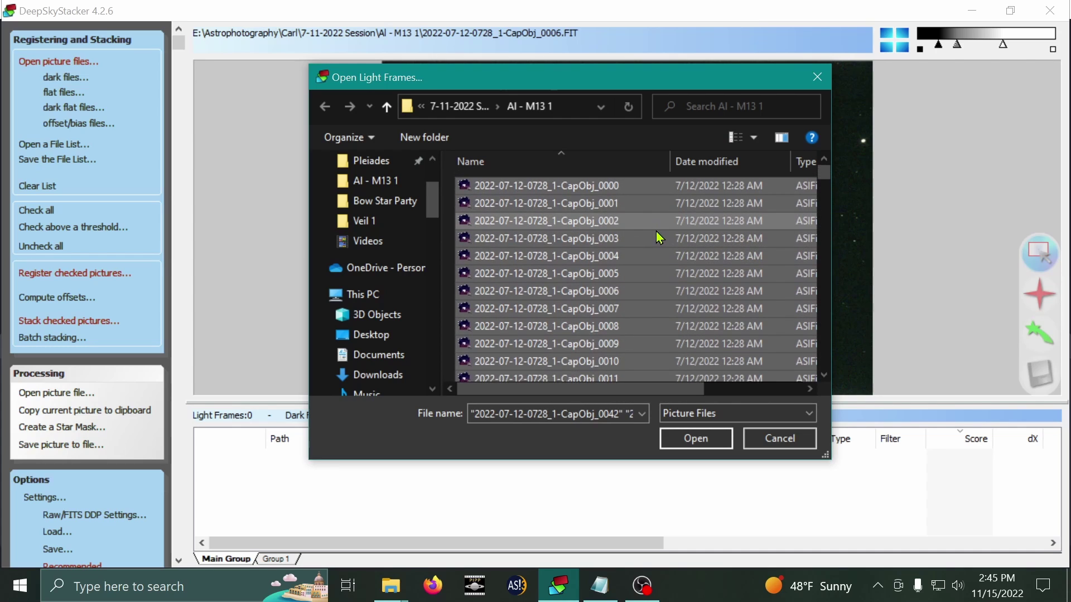
scroll(621, 195, down, 14)
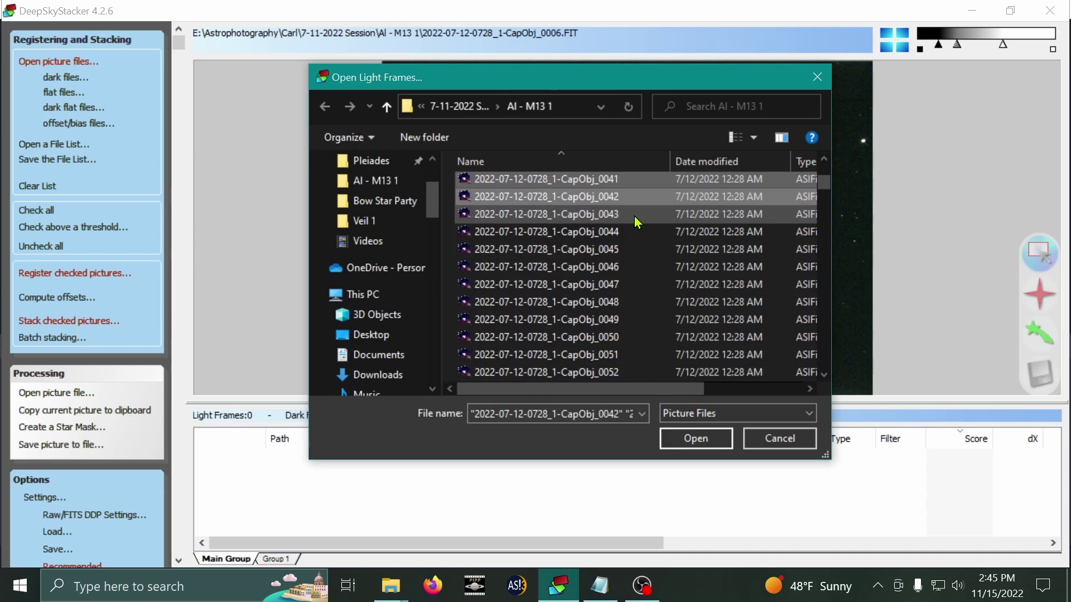
scroll(633, 222, up, 1)
shift+click(633, 222)
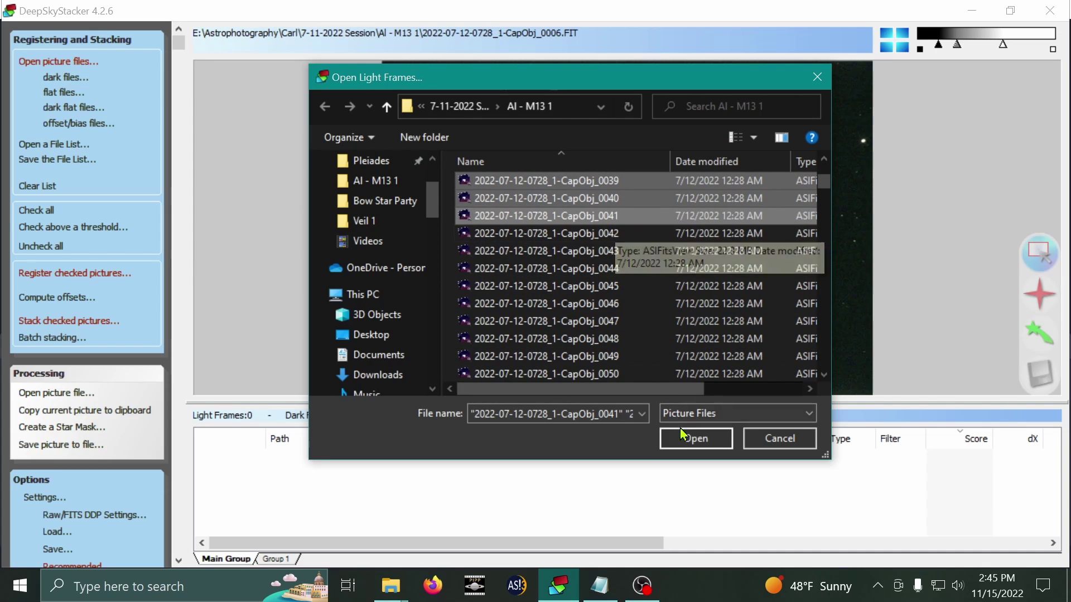
click(695, 439)
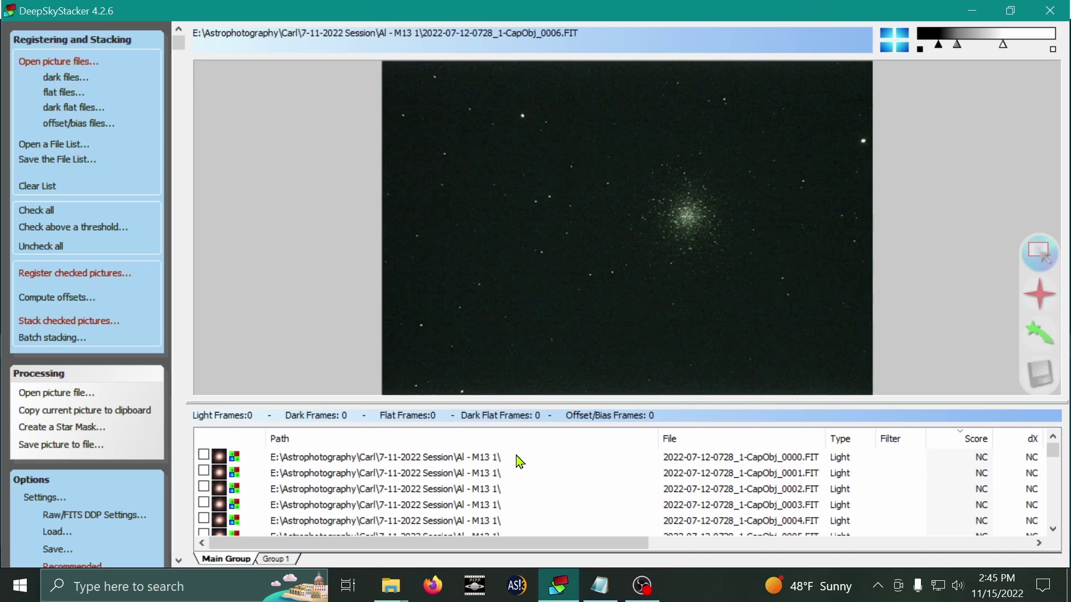
Preview a sample of the loaded light frames, including CapObj_0008, CapObj_0014 and CapObj_0021, to check their quality
click(508, 473)
scroll(502, 480, down, 2)
click(490, 489)
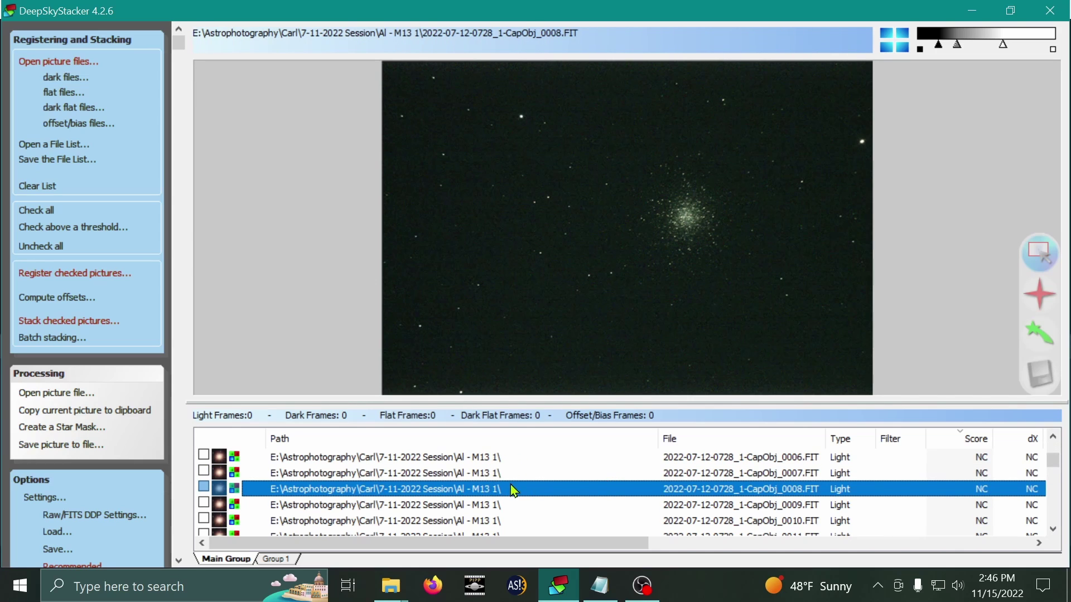
scroll(457, 493, down, 2)
click(462, 488)
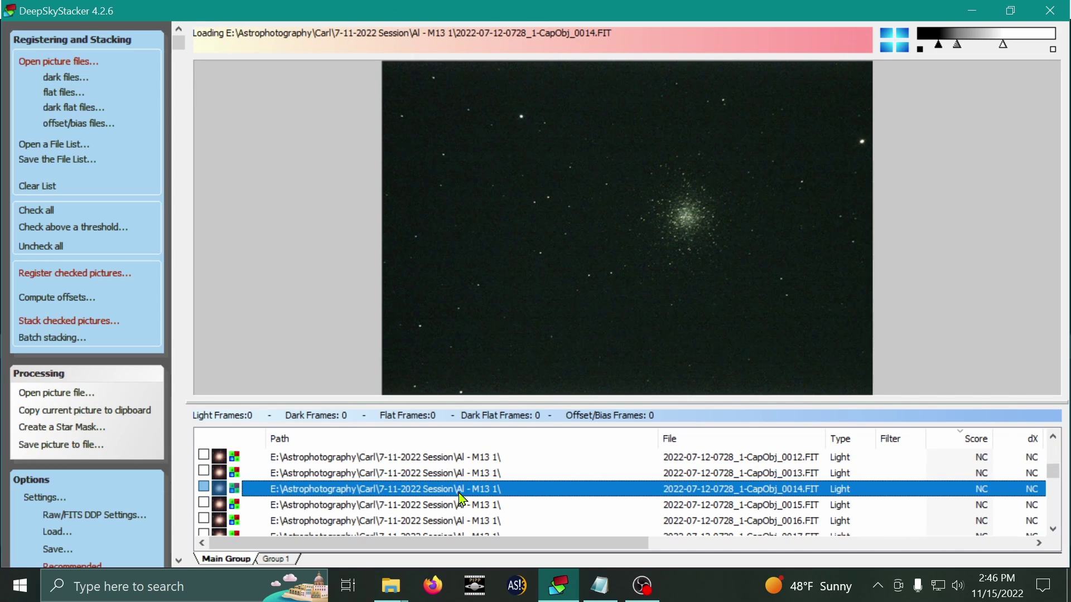
scroll(471, 505, down, 2)
click(451, 512)
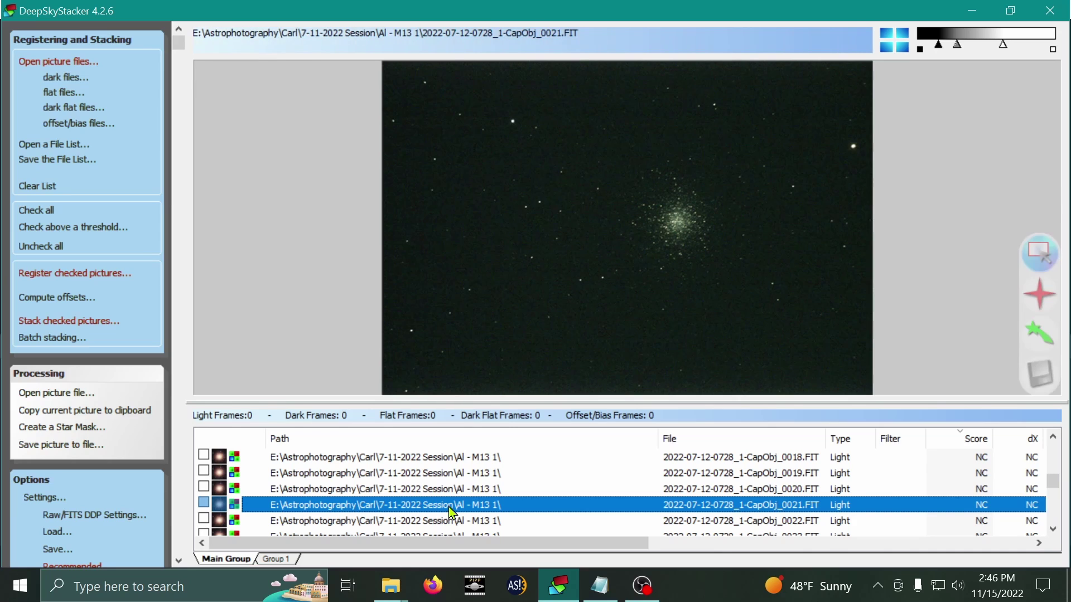
Preview more of the loaded light frames, including CapObj_0023, CapObj_0037 and CapObj_0039, to check their quality
key(Down)
key(Down)
mouse_move(637, 303)
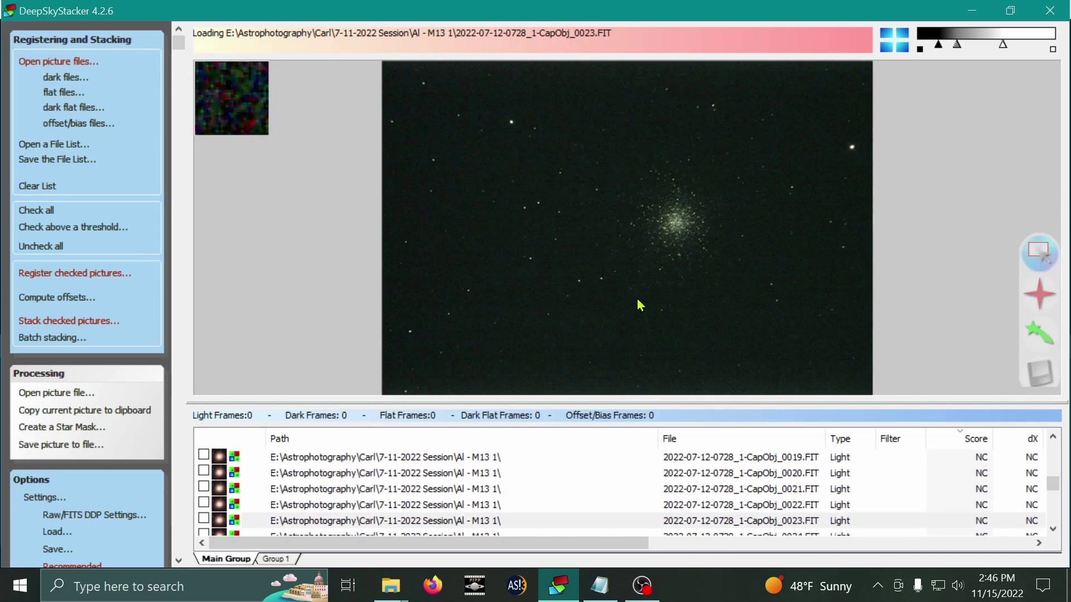
scroll(368, 507, down, 5)
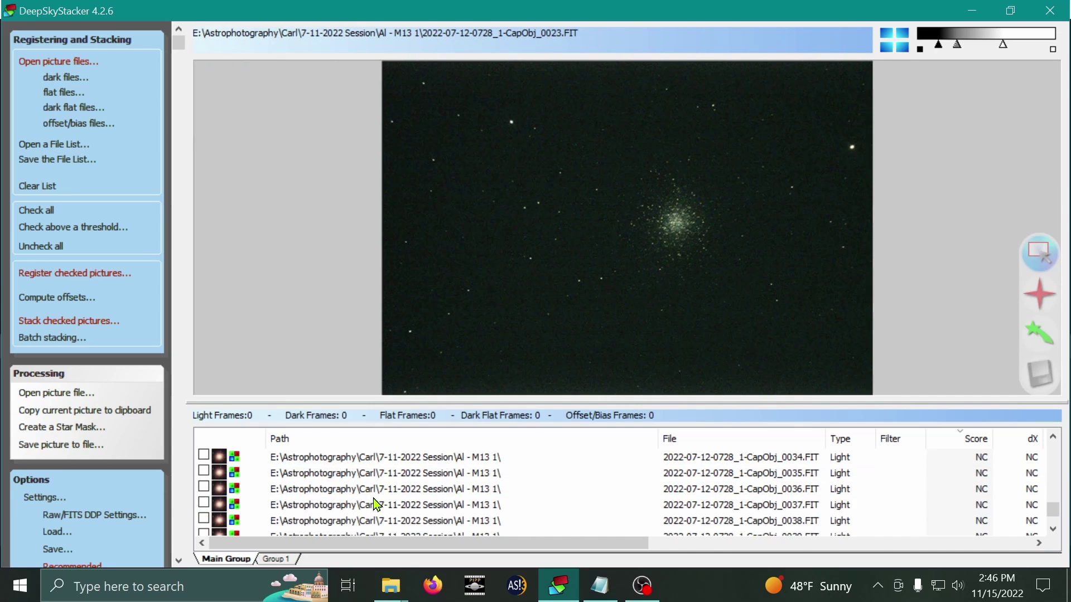
click(410, 512)
scroll(486, 471, down, 1)
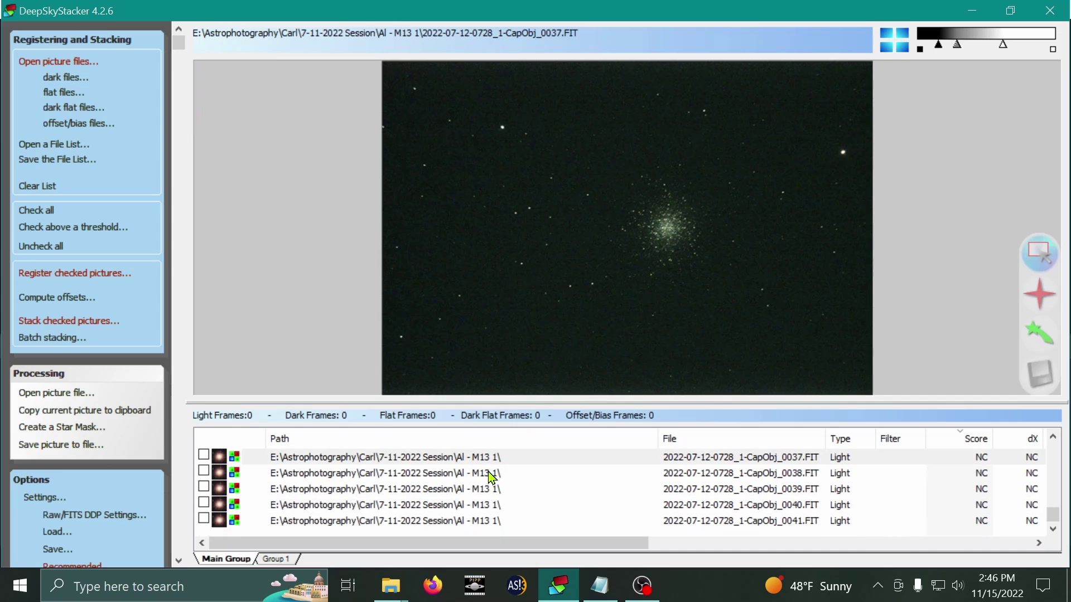
click(447, 491)
Compare the ISO and exposure details of the last light frames in the file list
drag(623, 544, 934, 545)
drag(800, 545, 817, 544)
drag(711, 545, 780, 545)
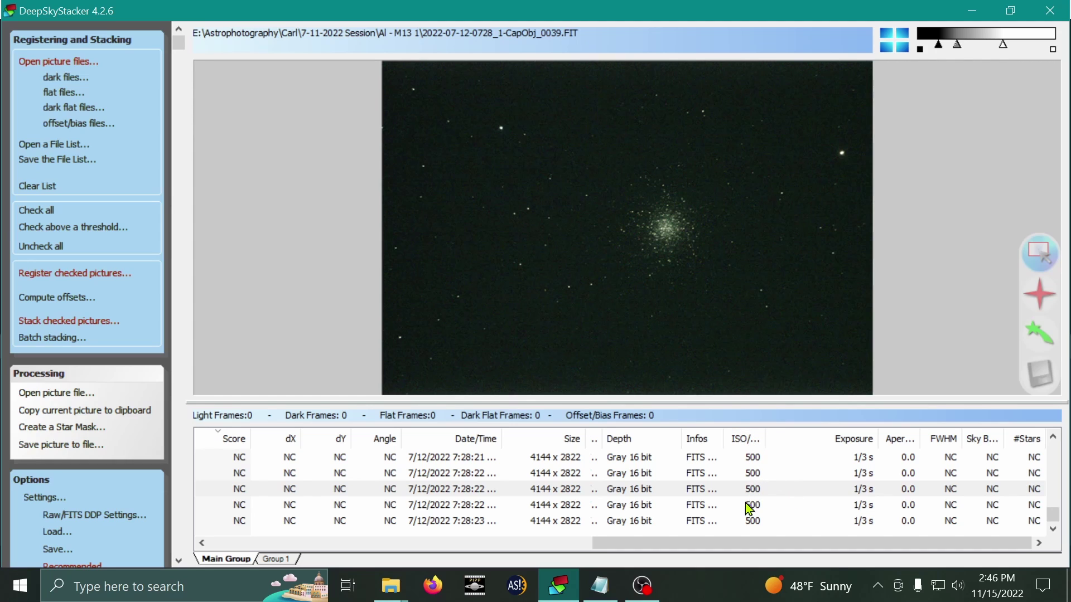
drag(722, 544, 658, 545)
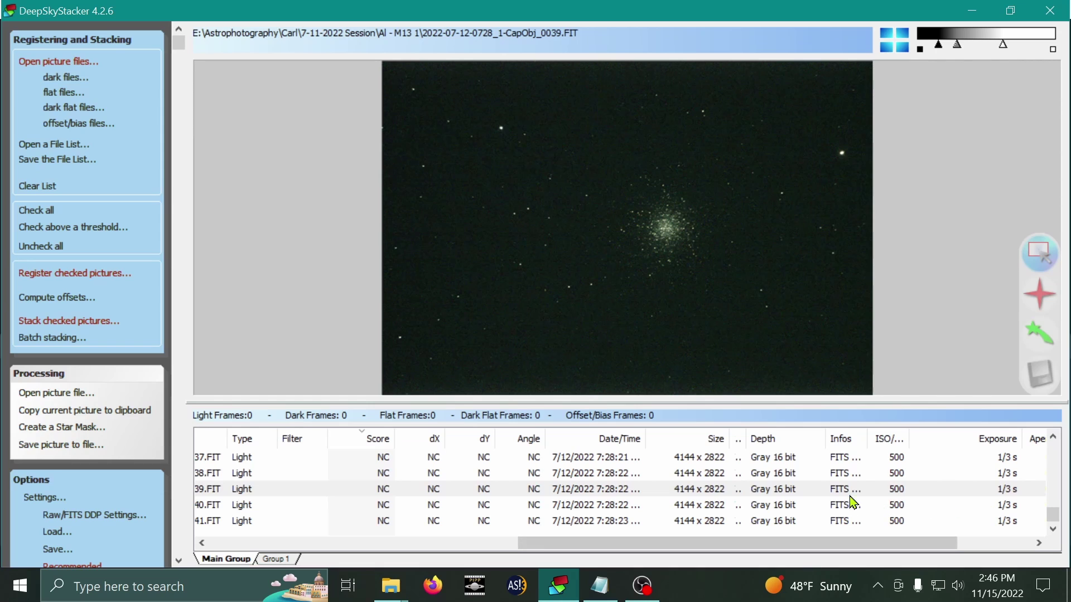
drag(686, 549, 390, 557)
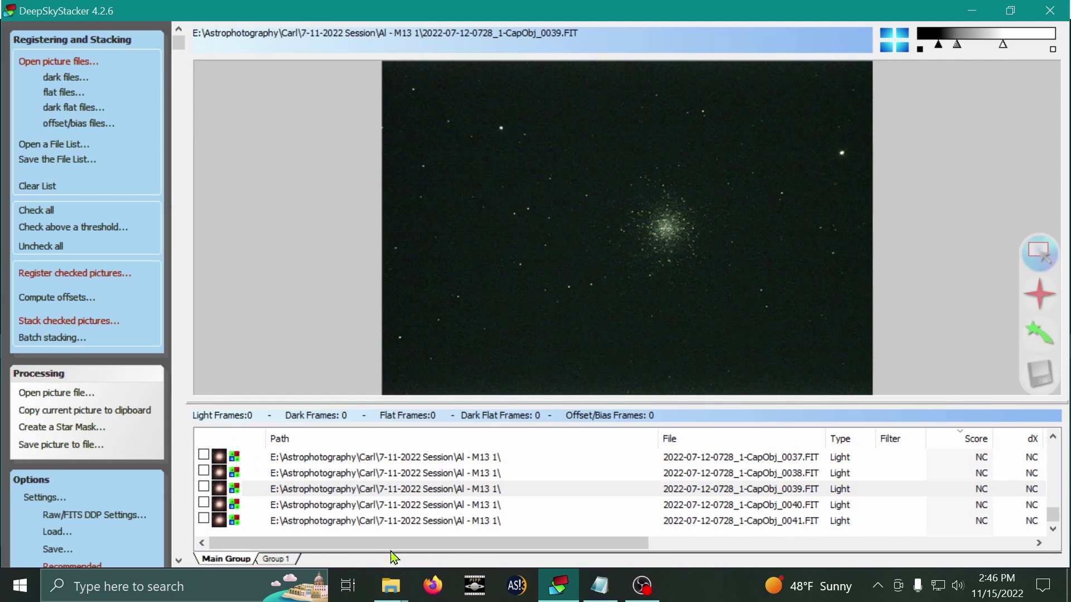
Preview the light frames CapObj_0033 and CapObj_0027 and look through the rest of the list up to the early frames
scroll(391, 489, up, 1)
click(390, 489)
scroll(390, 489, up, 2)
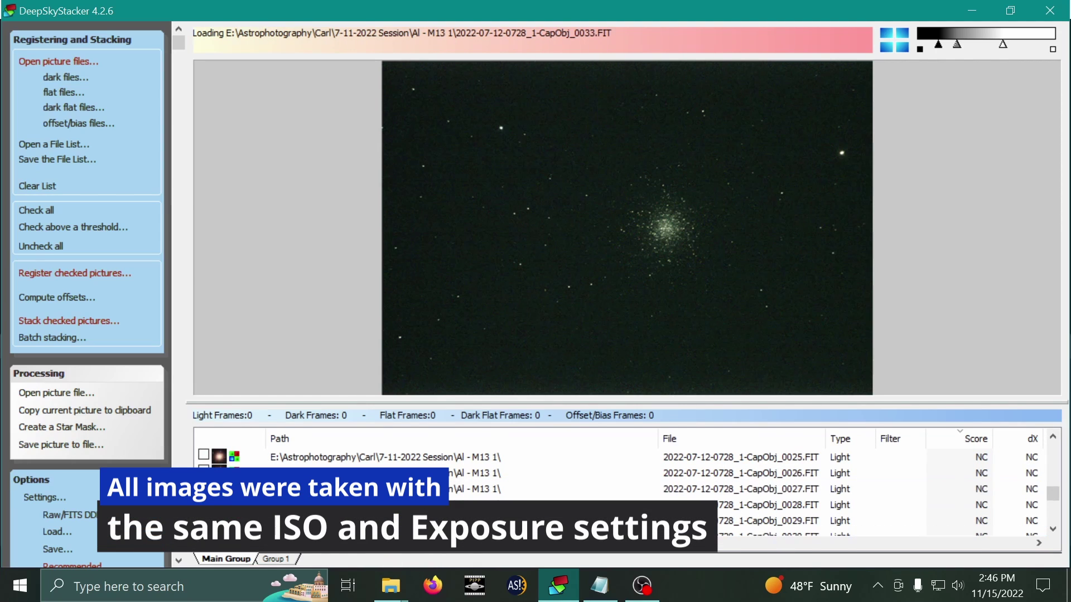
click(390, 489)
scroll(390, 489, up, 3)
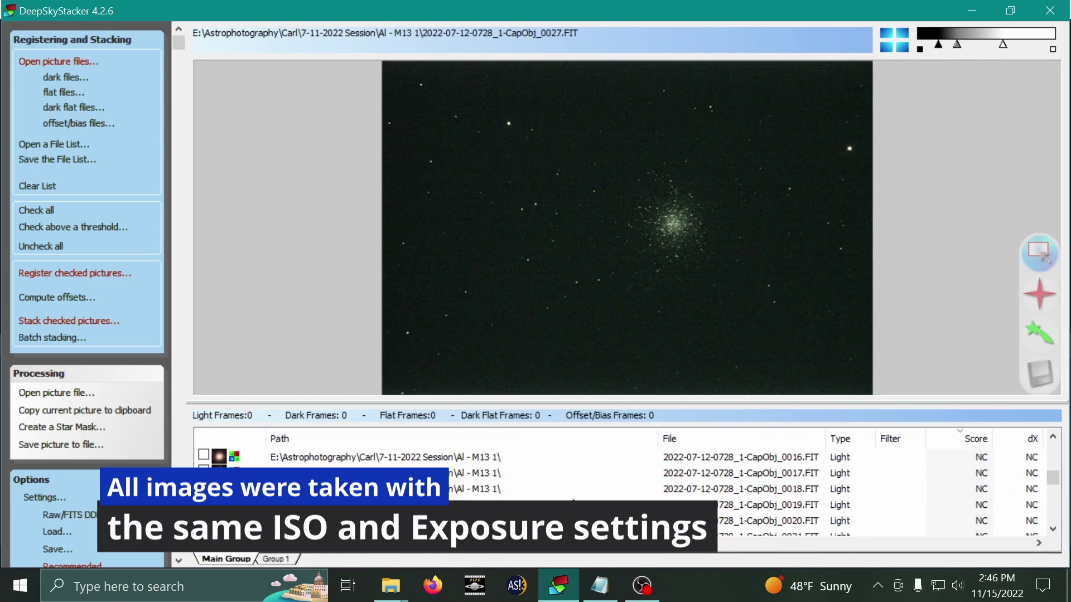
scroll(274, 465, up, 4)
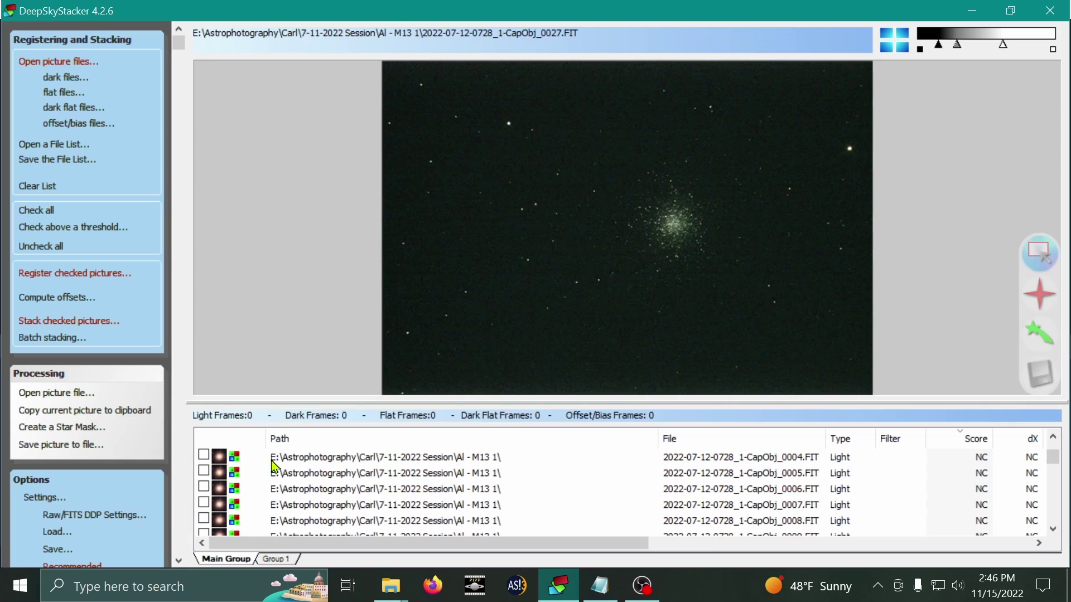
scroll(514, 502, down, 3)
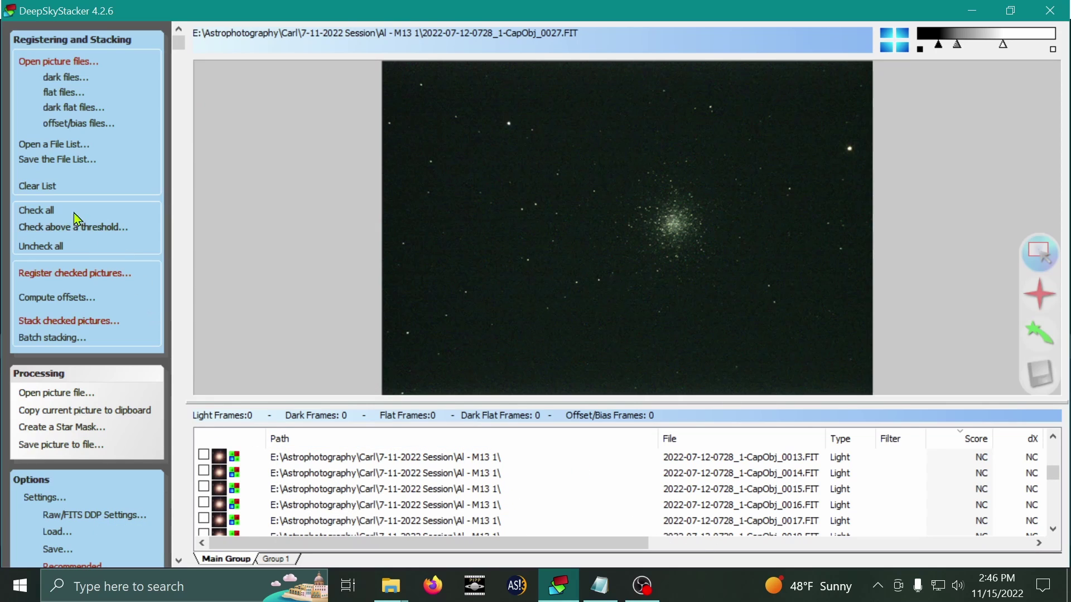
Check all the light frames and open the registration settings for the checked pictures
click(36, 219)
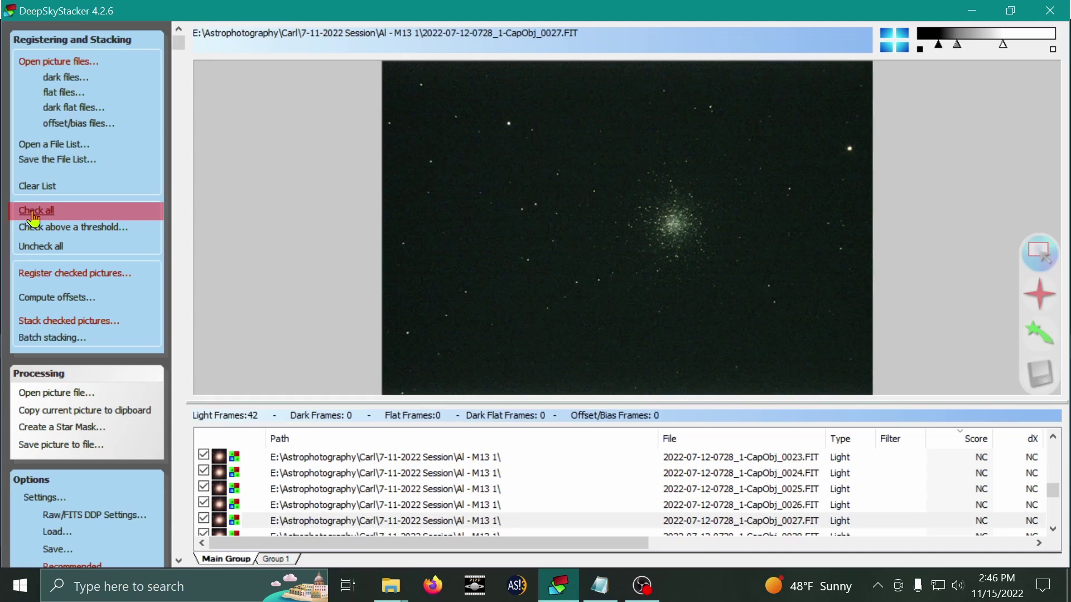
click(47, 285)
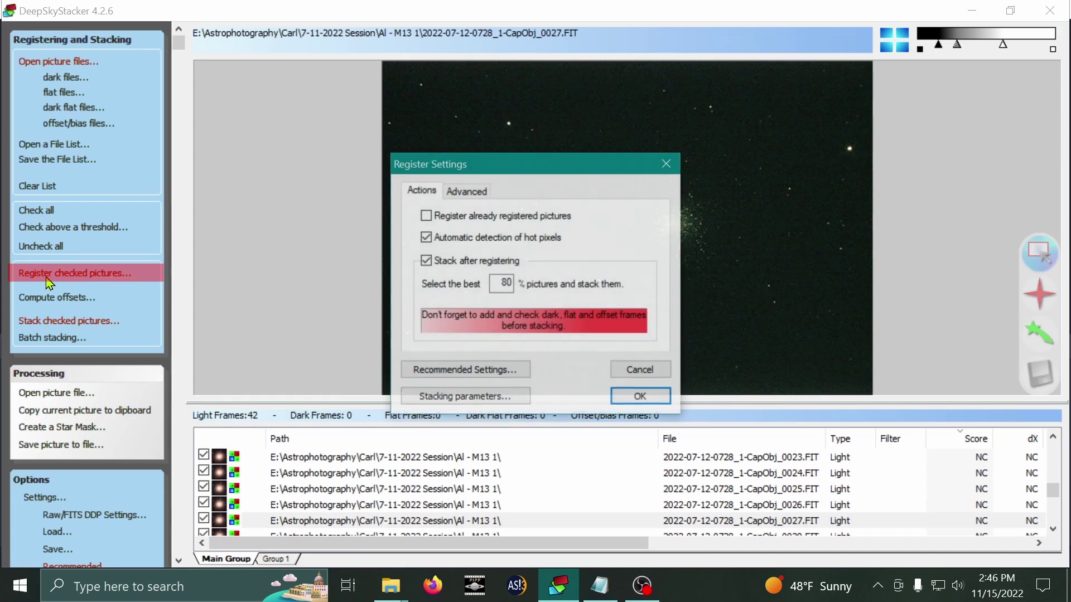
drag(419, 167, 348, 146)
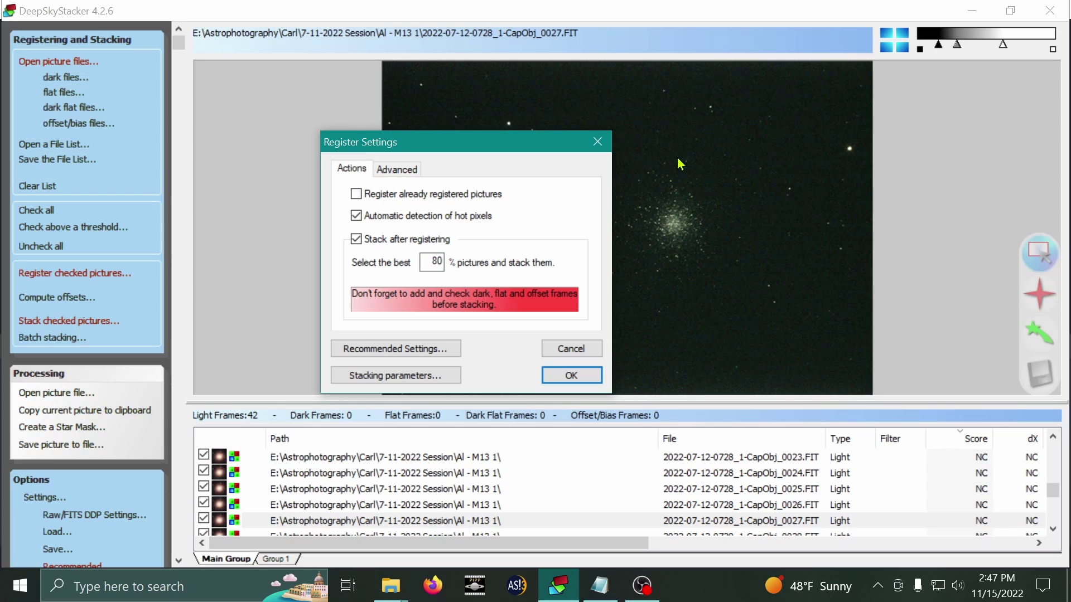
drag(449, 150, 588, 121)
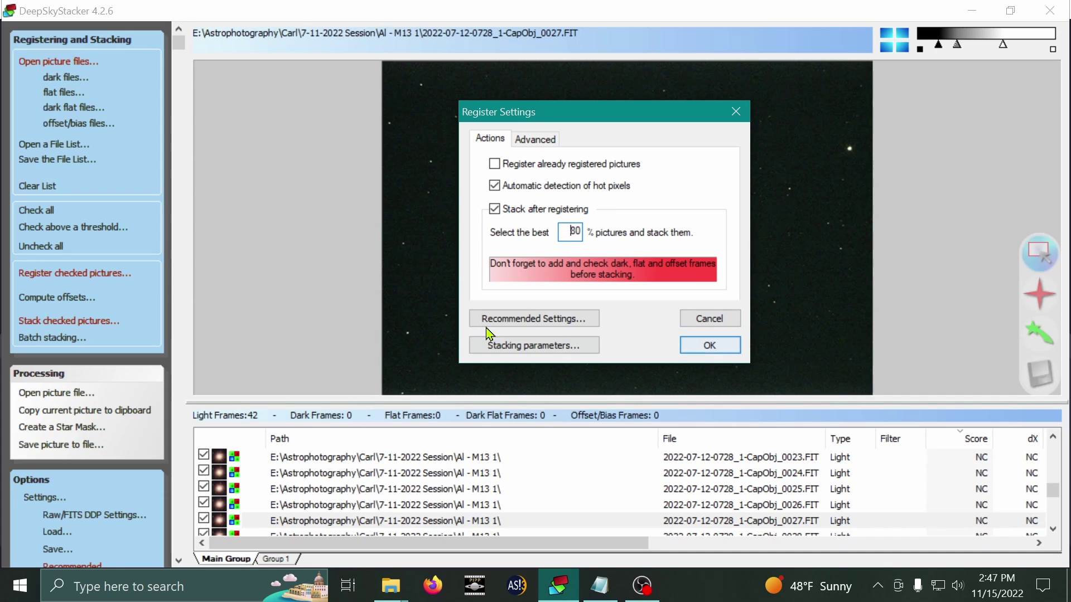
Compute the number of detected stars at star detection thresholds of 10%, 34% and 5%, and set the threshold back to 10%
click(532, 144)
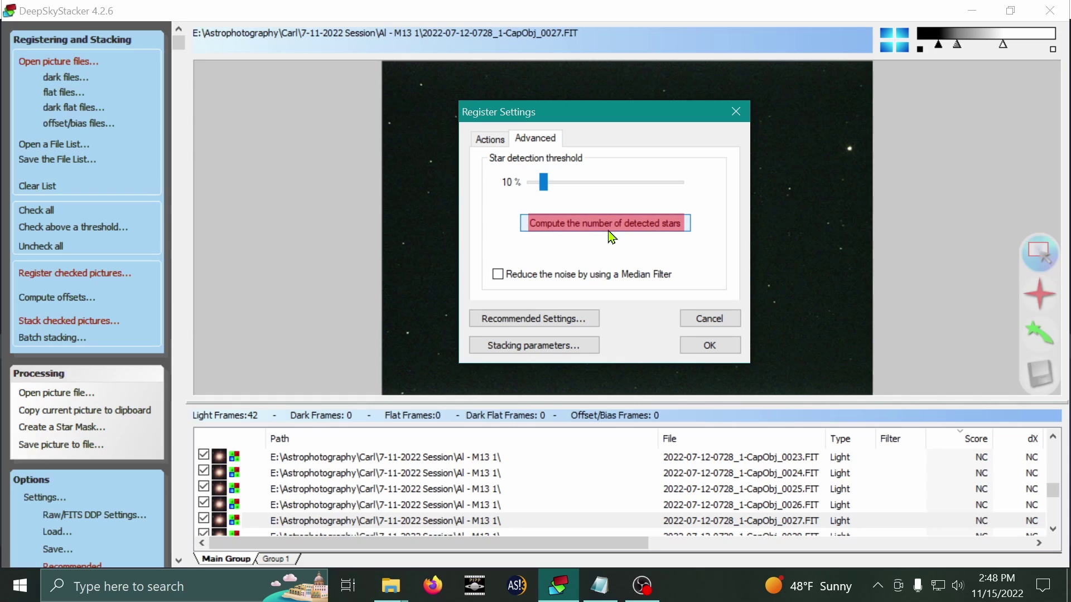
click(628, 234)
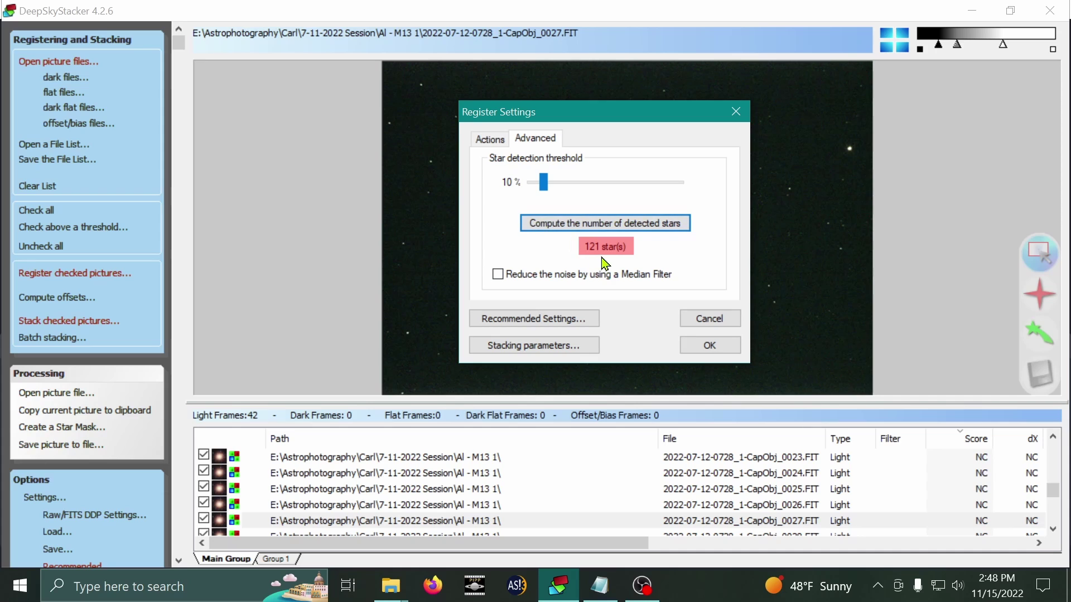
drag(544, 182, 581, 187)
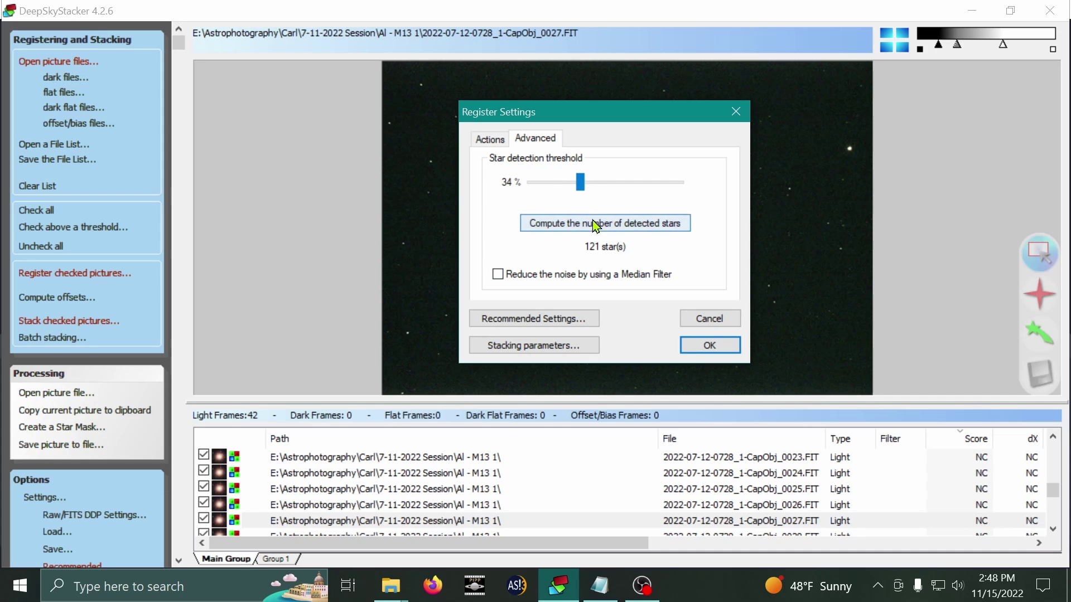
click(594, 225)
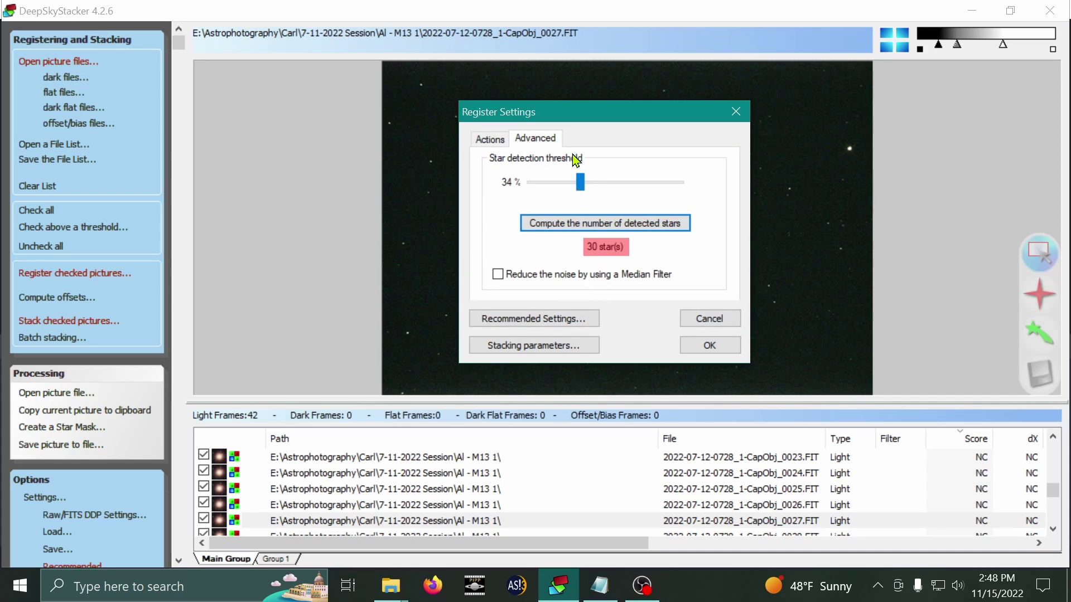
mouse_move(579, 190)
mouse_down()
mouse_move(524, 191)
mouse_move(538, 194)
mouse_up()
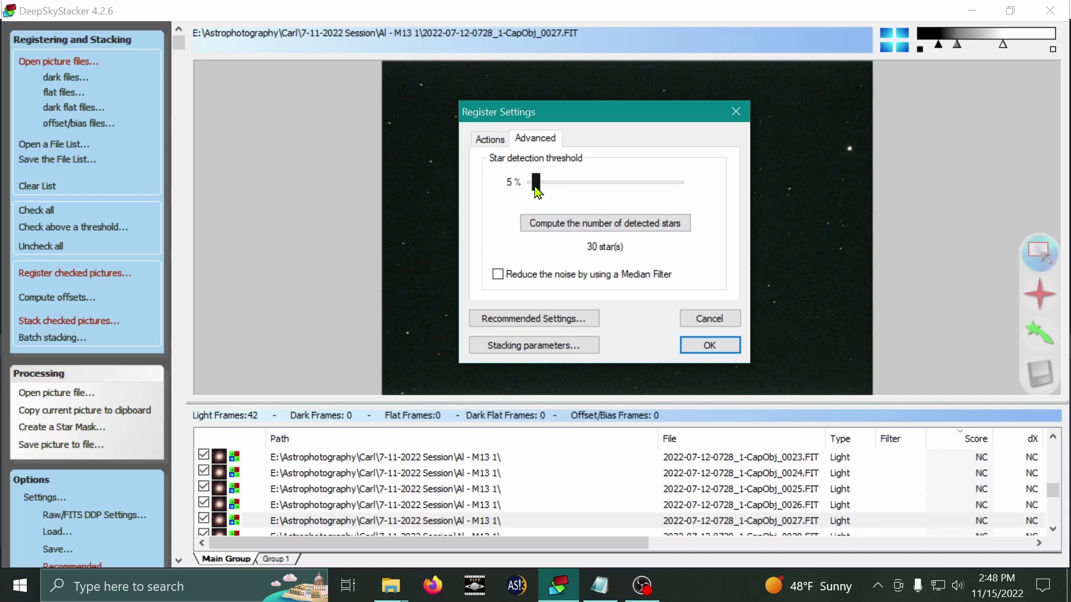
click(564, 225)
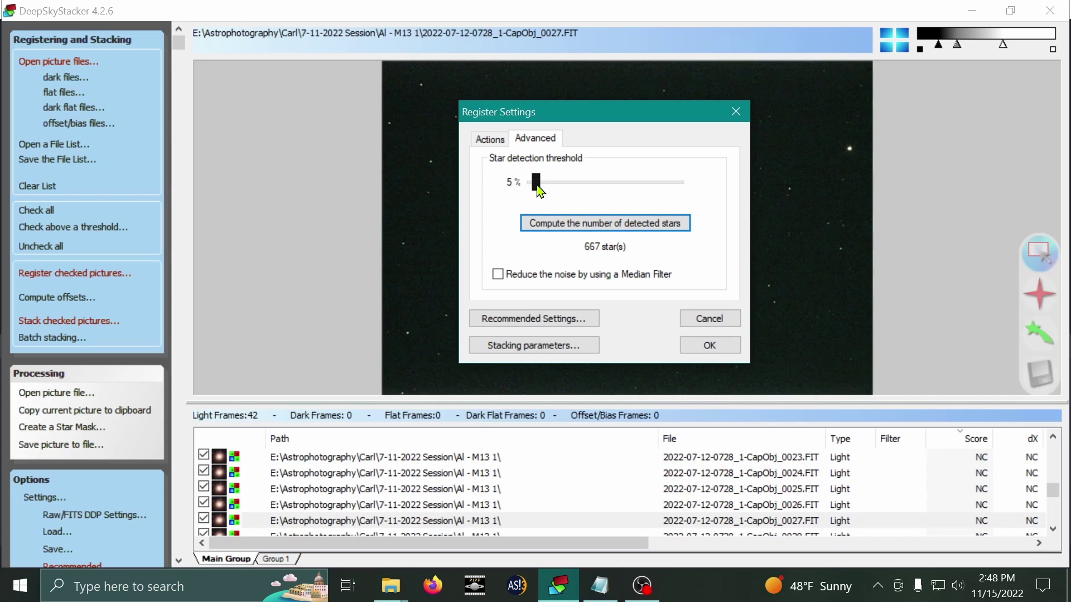
drag(536, 183, 543, 184)
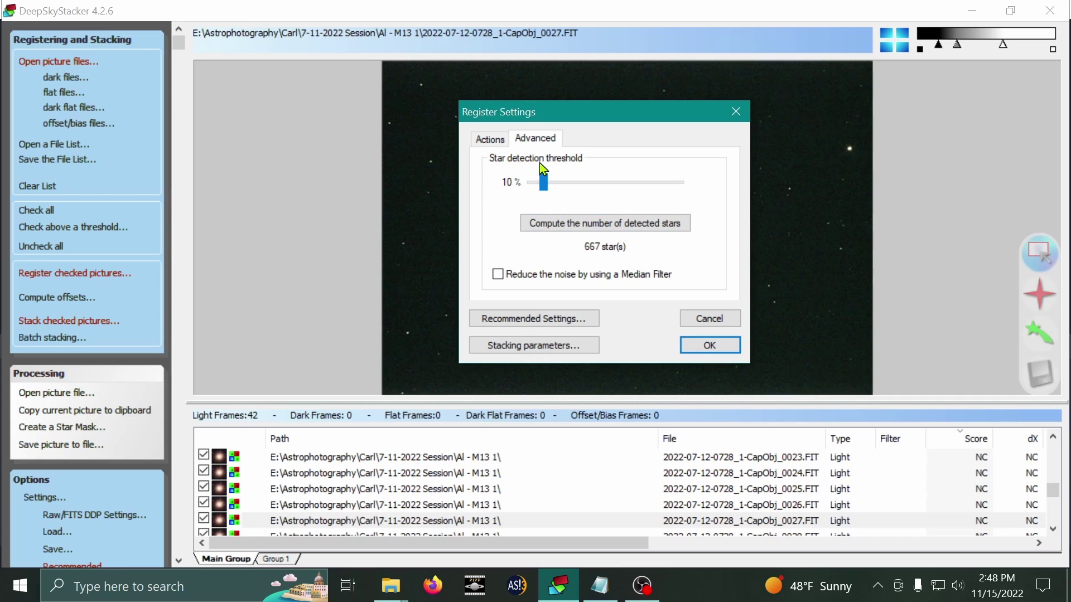
click(590, 229)
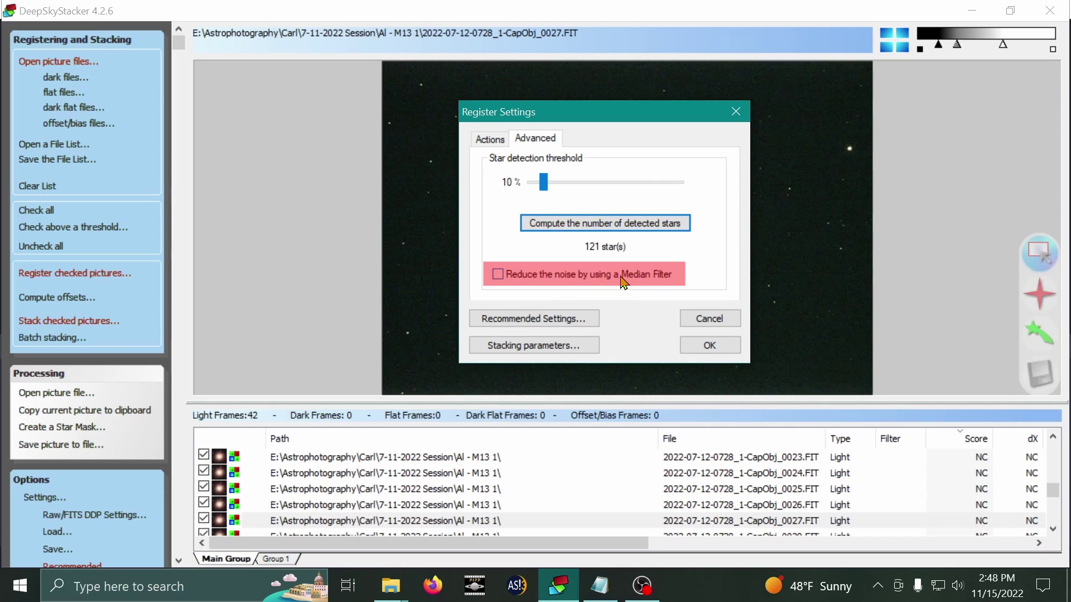
Enable noise reduction with a Median Filter and recompute the number of detected stars
click(499, 280)
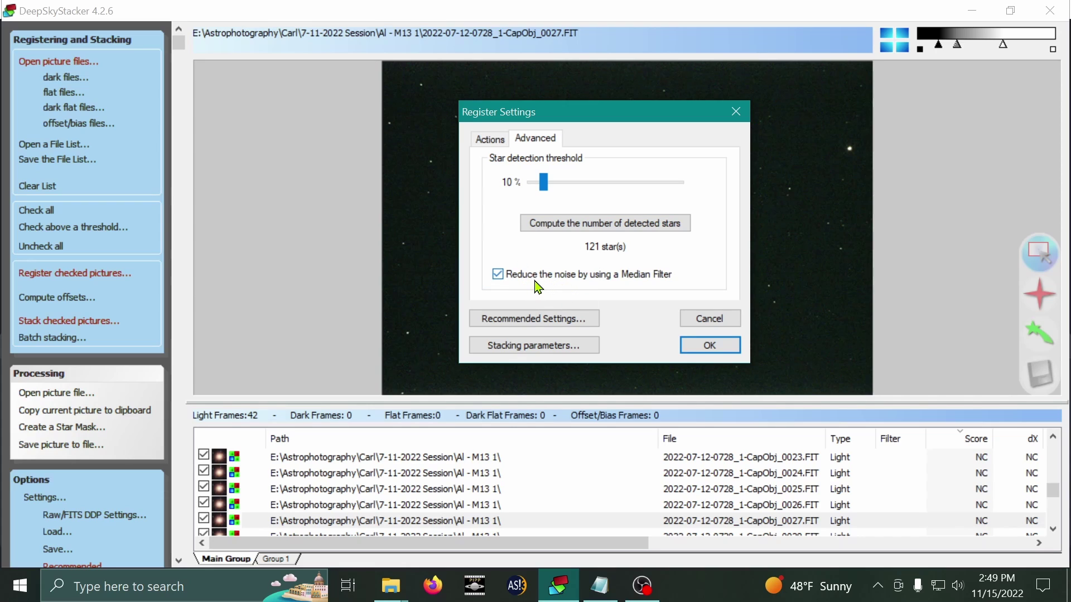
click(565, 223)
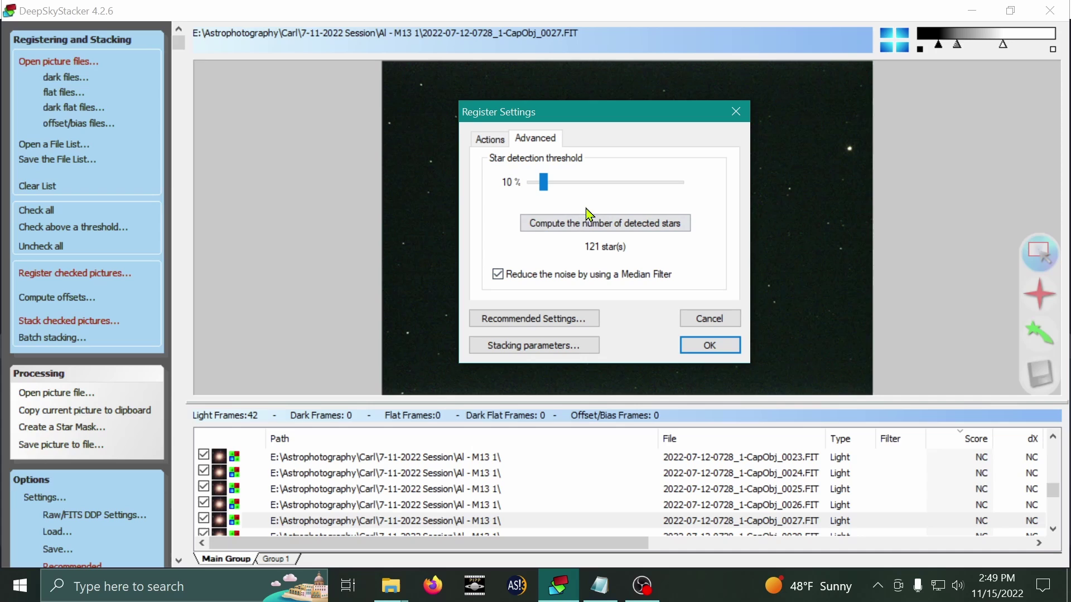
click(565, 229)
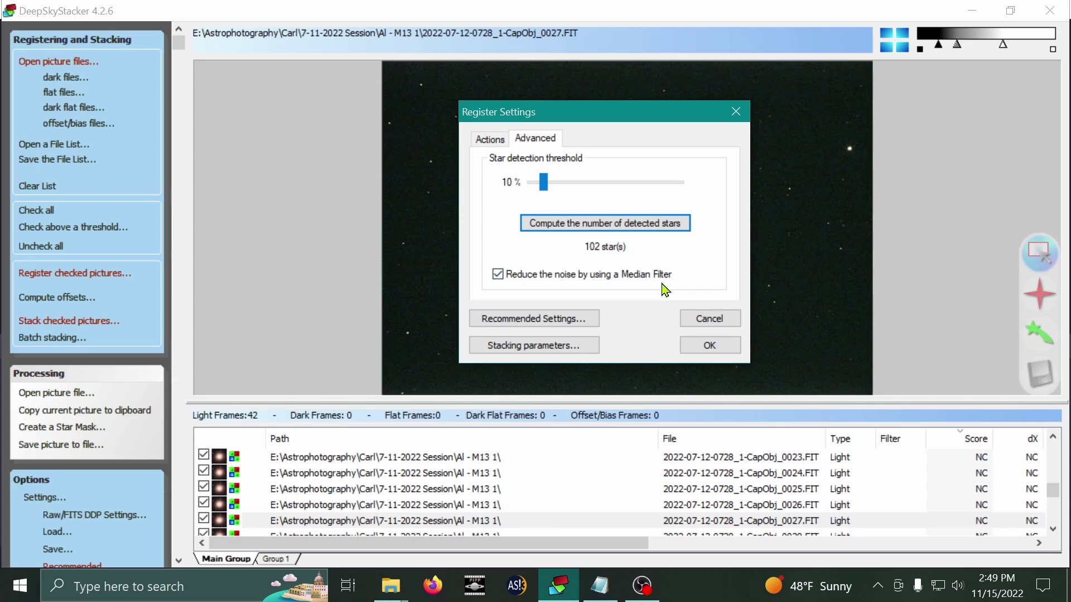
Review the recommended settings, including the combination methods and RGB background calibration, and return to the registration actions
mouse_move(505, 107)
mouse_down()
mouse_move(645, 112)
mouse_move(486, 105)
mouse_up()
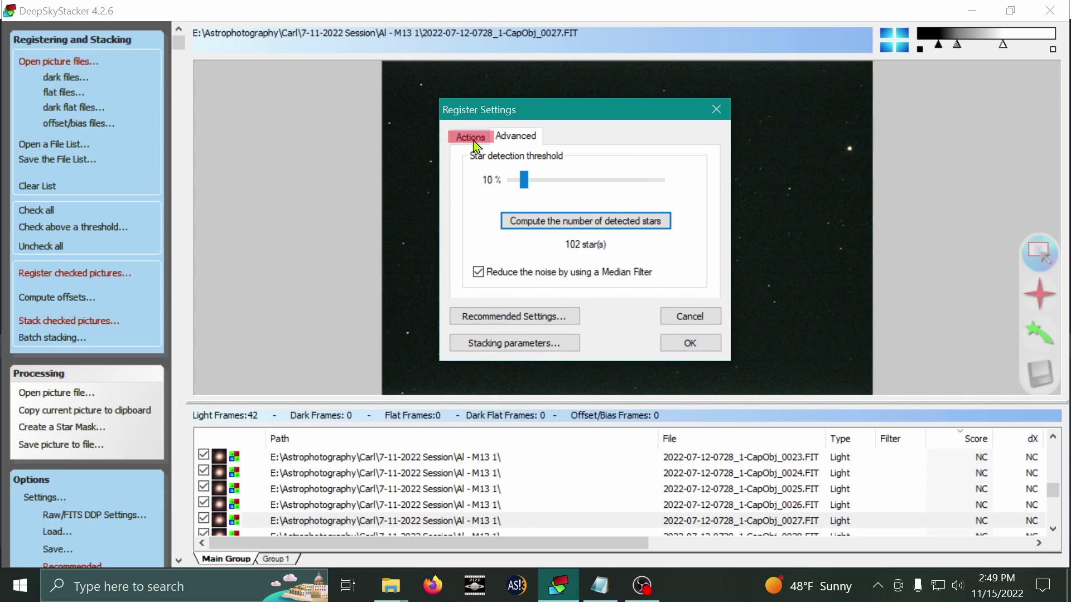
click(473, 142)
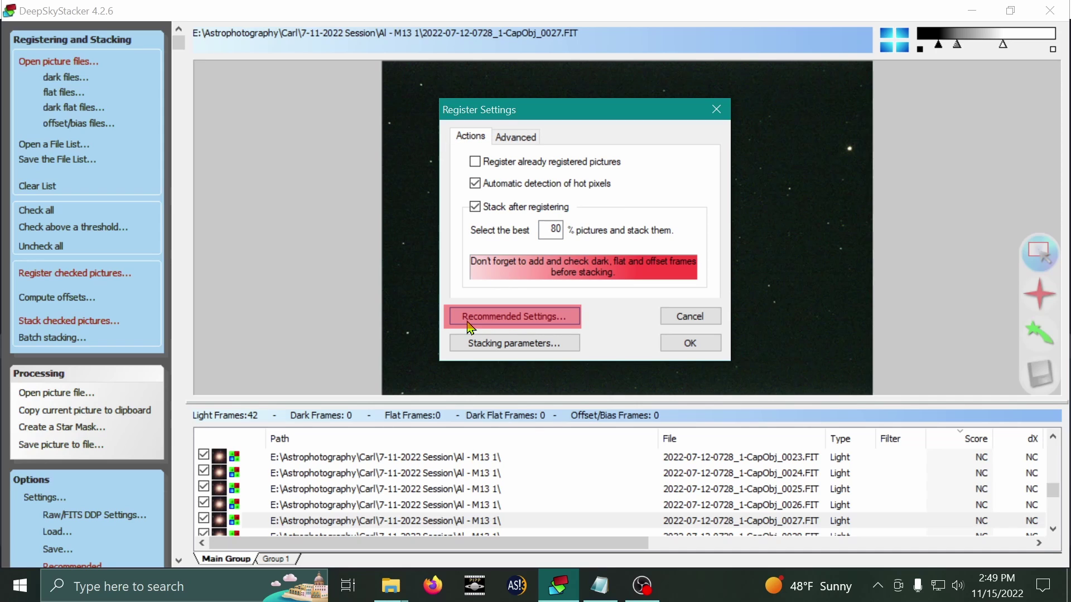
click(544, 324)
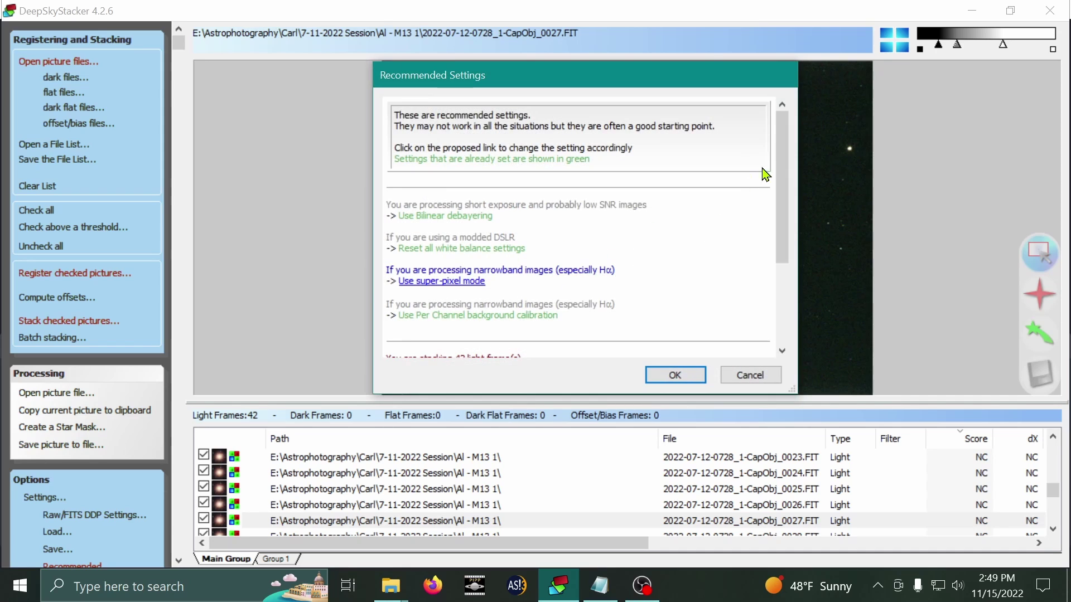
drag(779, 156, 791, 261)
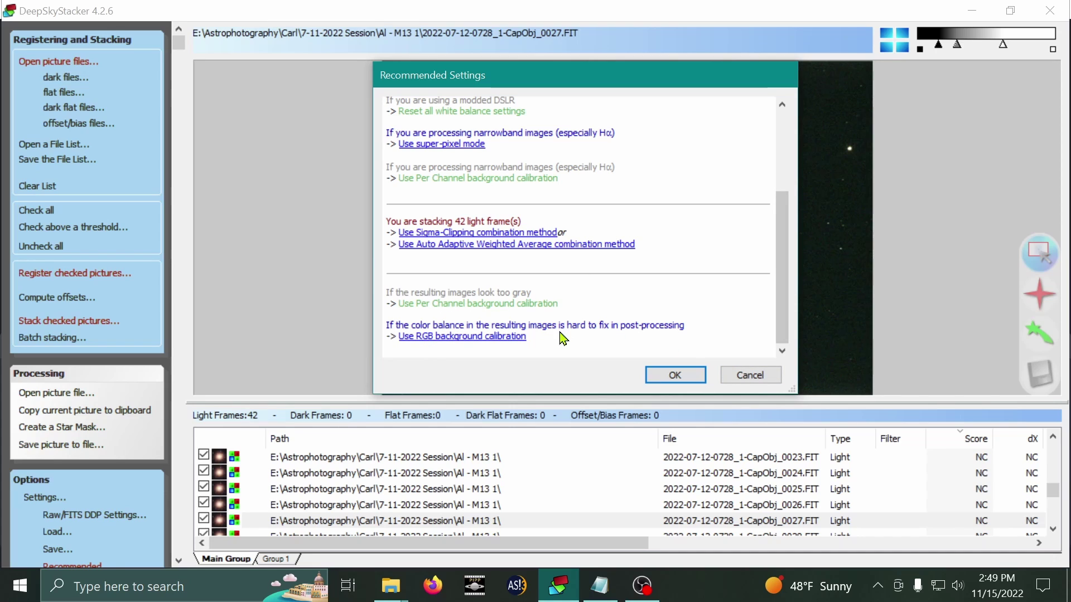
click(427, 346)
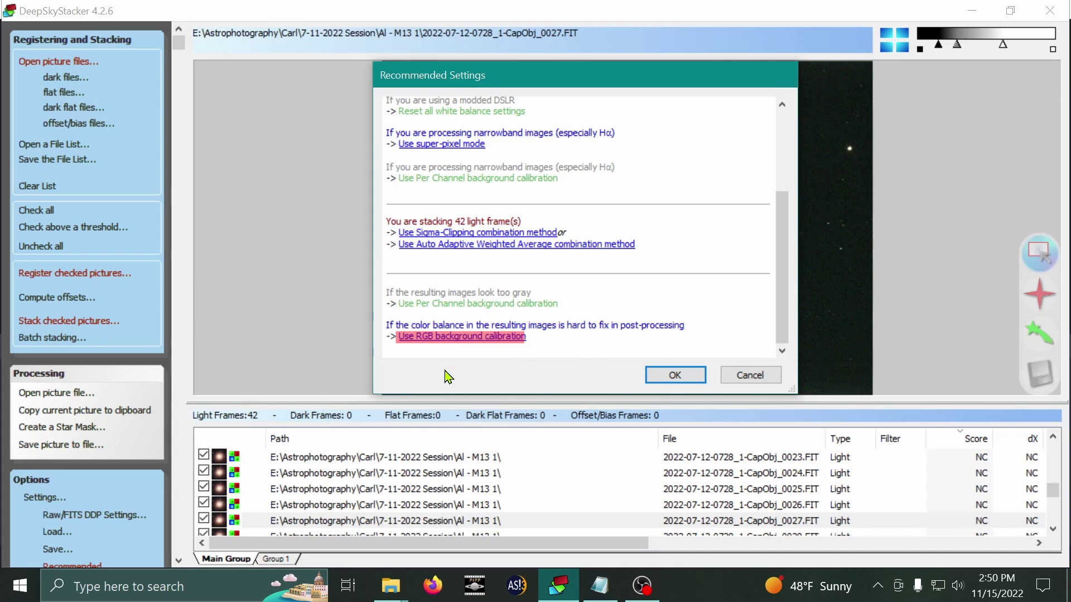
click(433, 347)
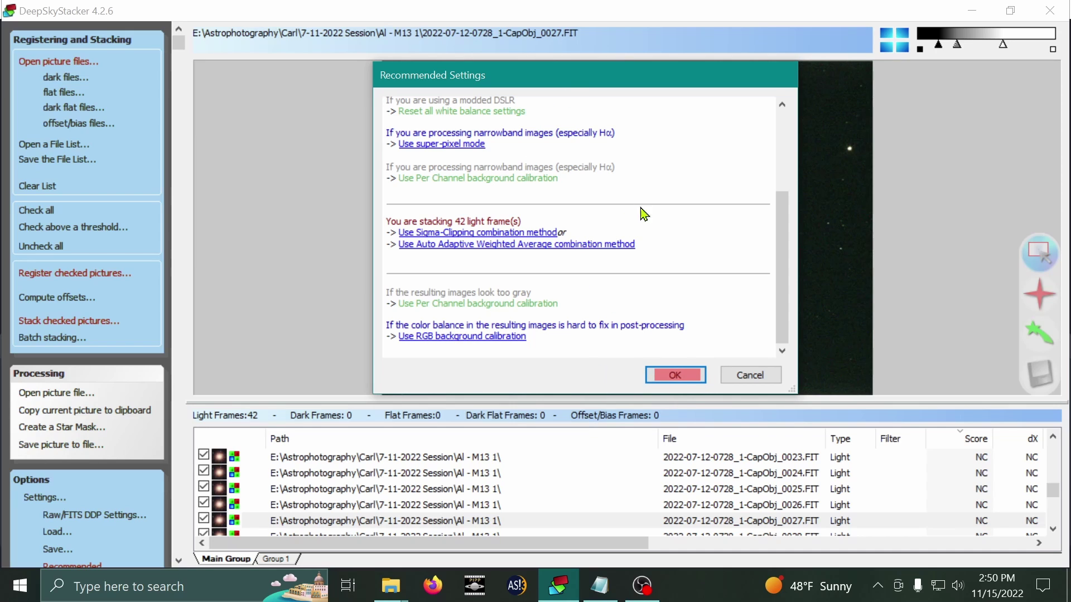
click(679, 375)
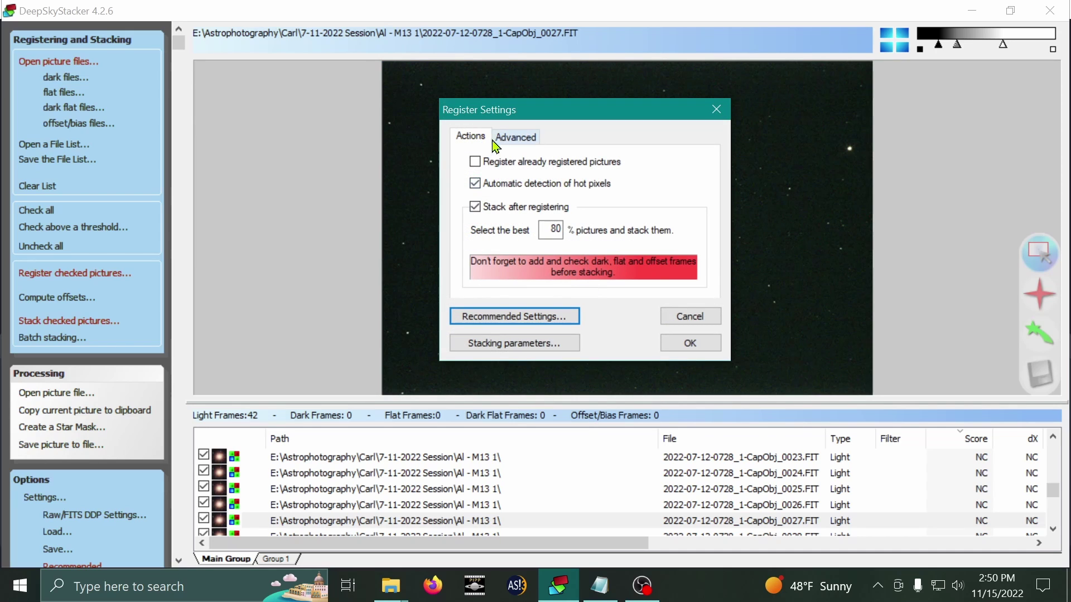
Register the checked light frames and stack the best 80% in Standard mode with Per Channel Background Calibration and the Average method
click(677, 351)
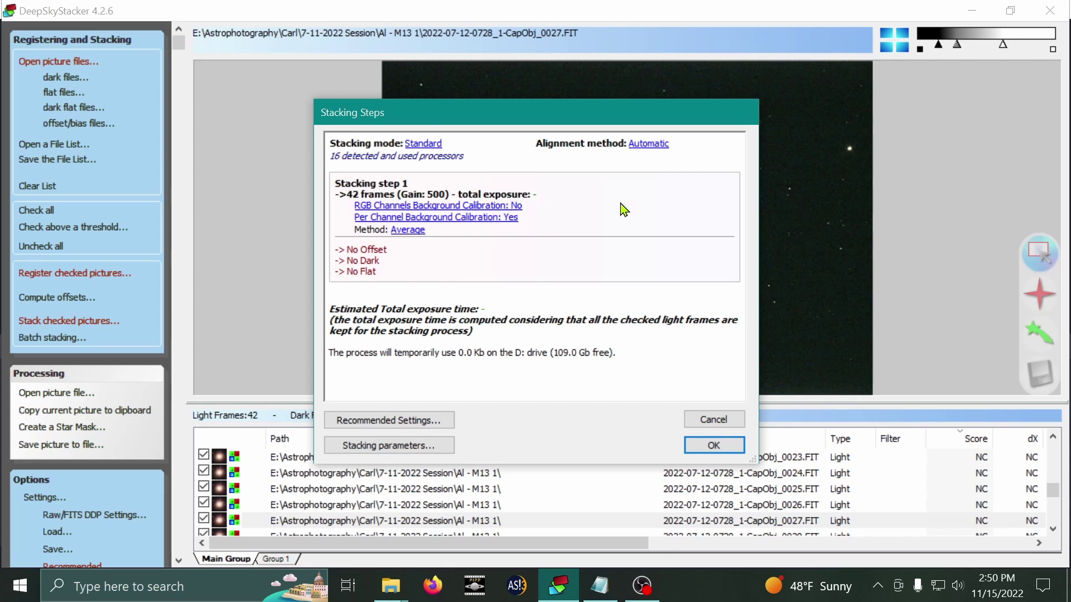
click(737, 455)
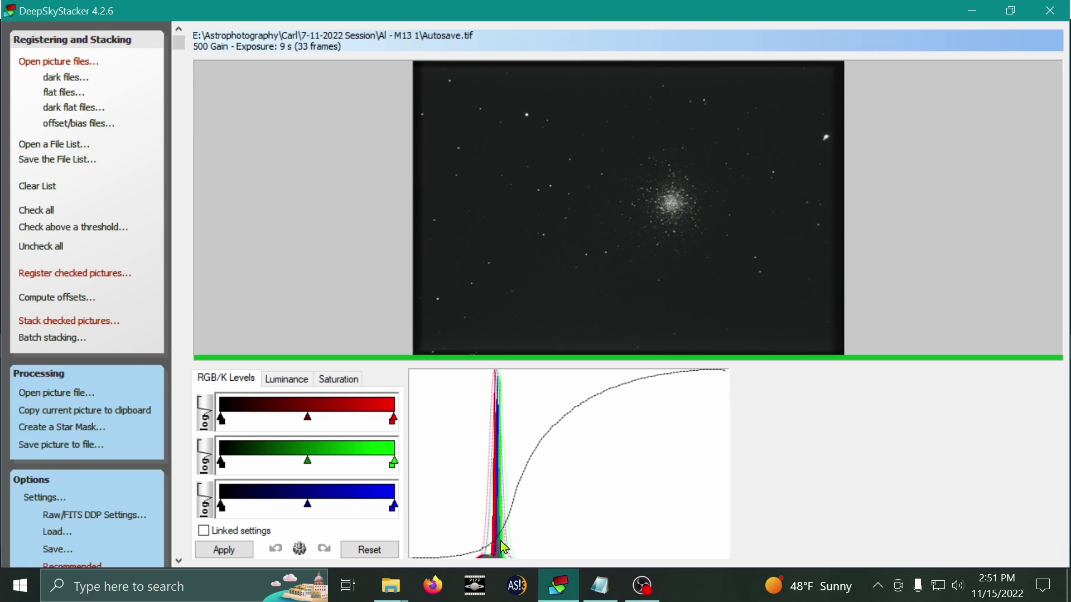
scroll(680, 199, up, 1)
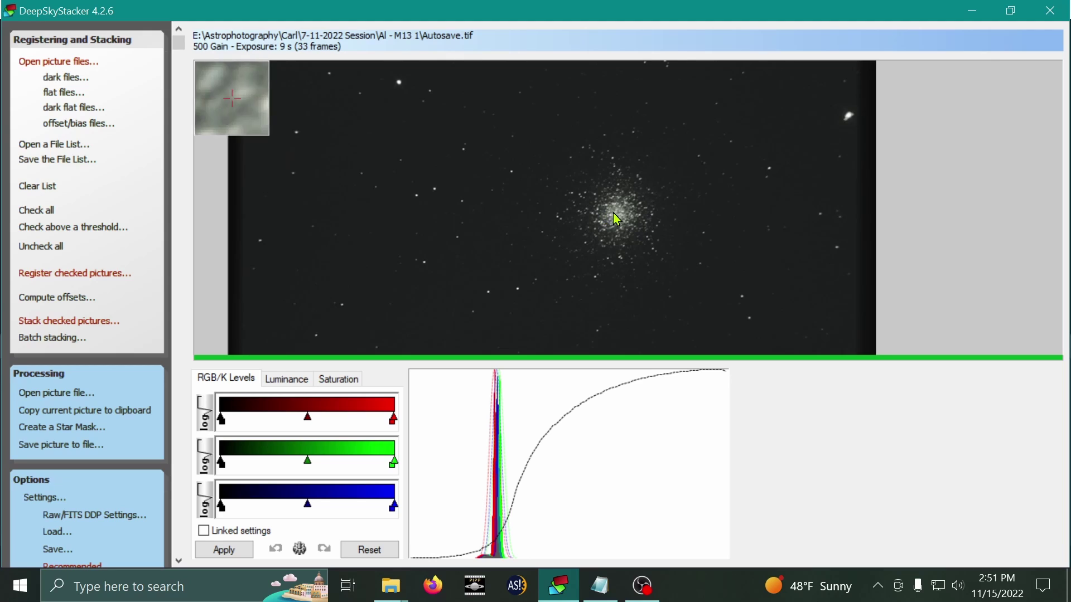
Examine the stacked M13 image at several magnifications, comparing the dense cluster core with the surrounding stars and background
scroll(630, 223, up, 2)
scroll(633, 217, up, 1)
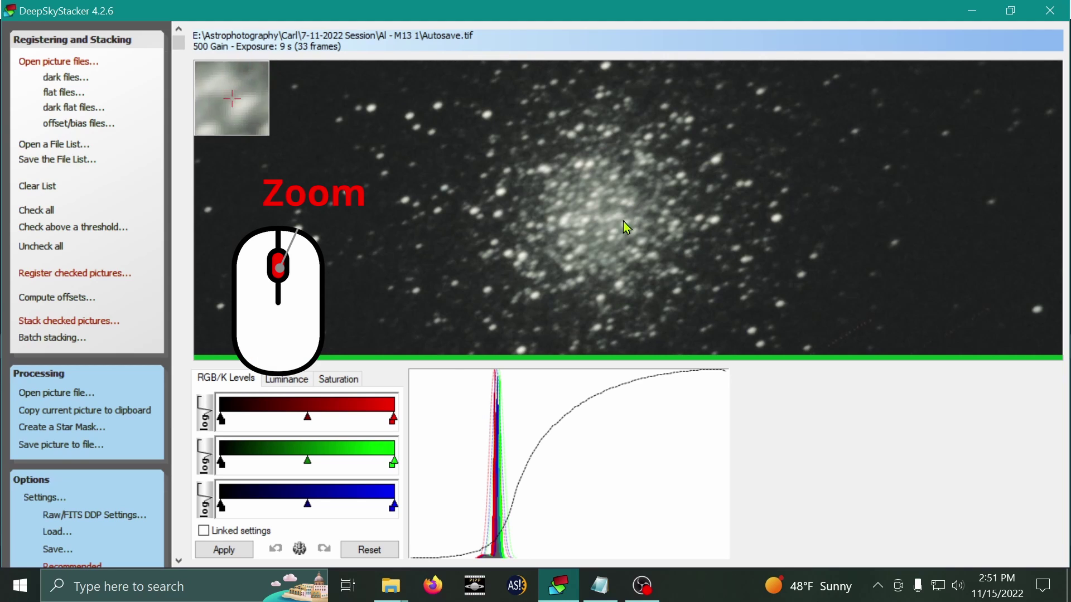
scroll(621, 228, up, 1)
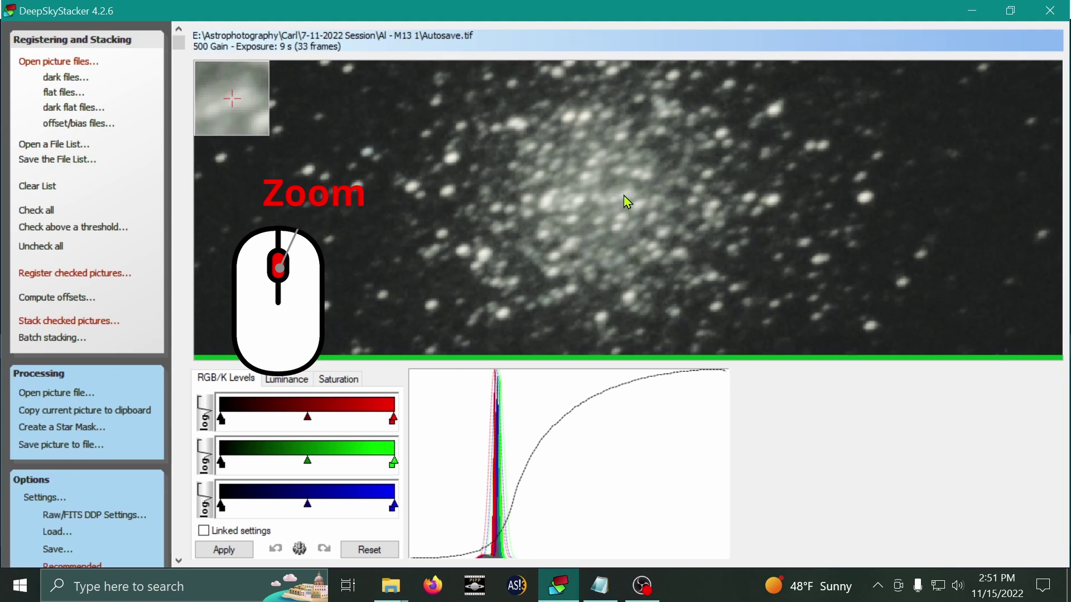
scroll(558, 217, up, 1)
scroll(803, 207, up, 1)
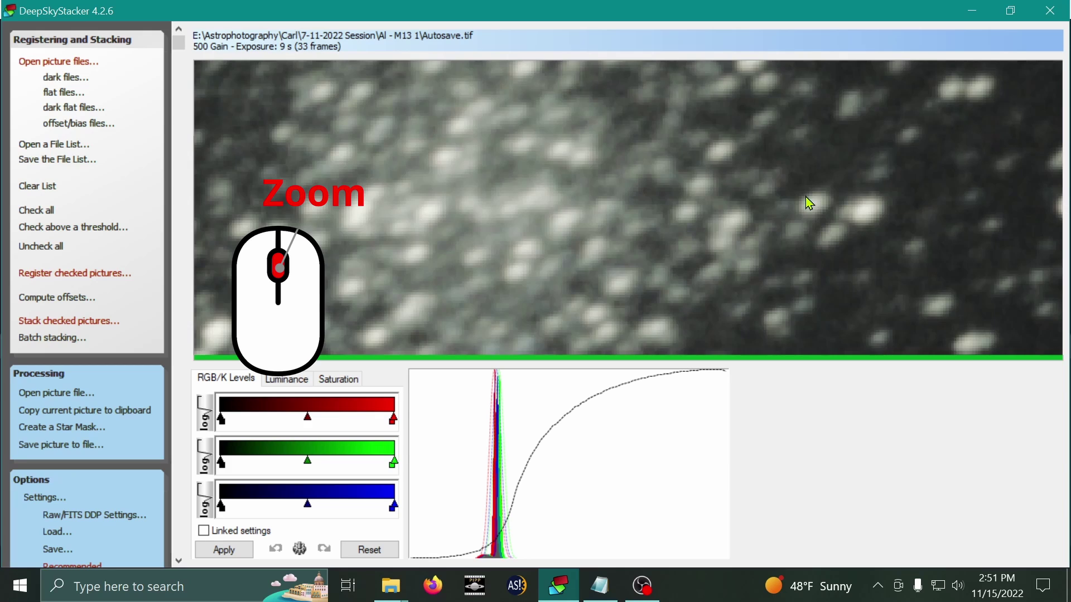
scroll(675, 210, down, 2)
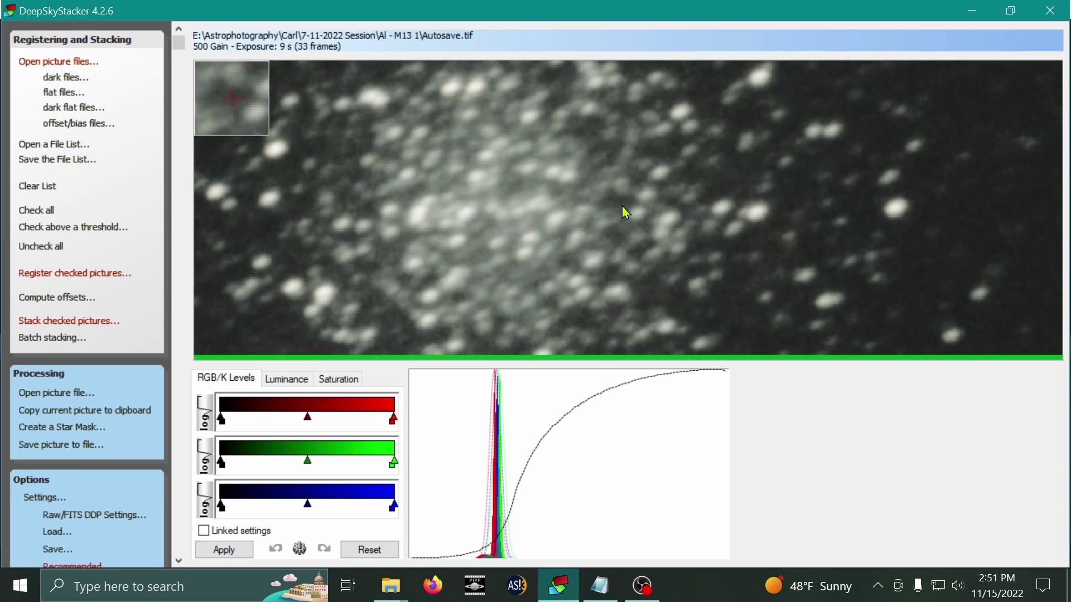
scroll(621, 206, down, 1)
scroll(831, 200, down, 2)
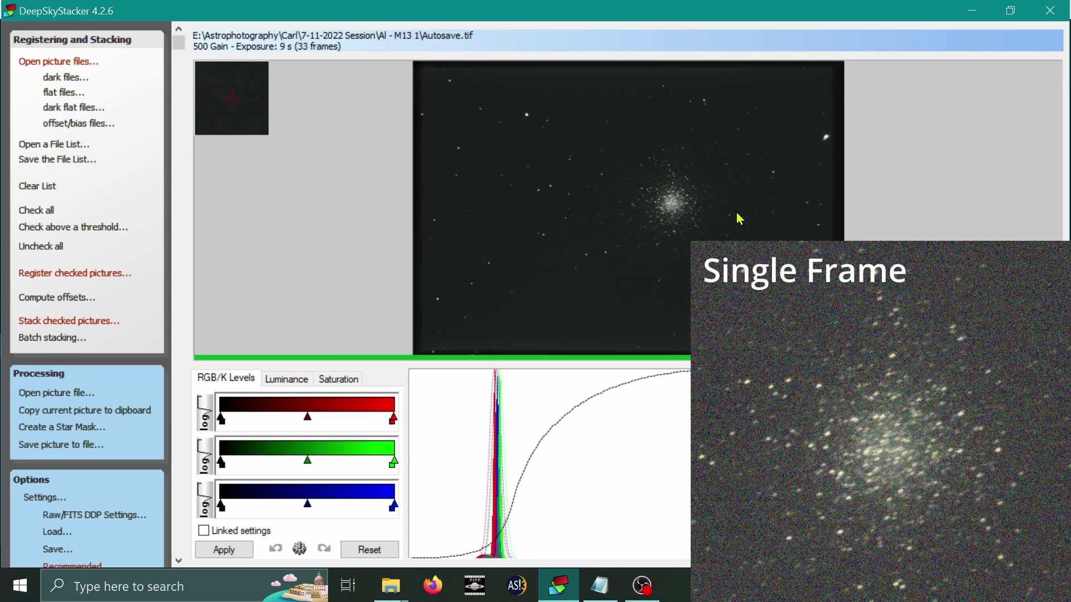
scroll(692, 158, up, 4)
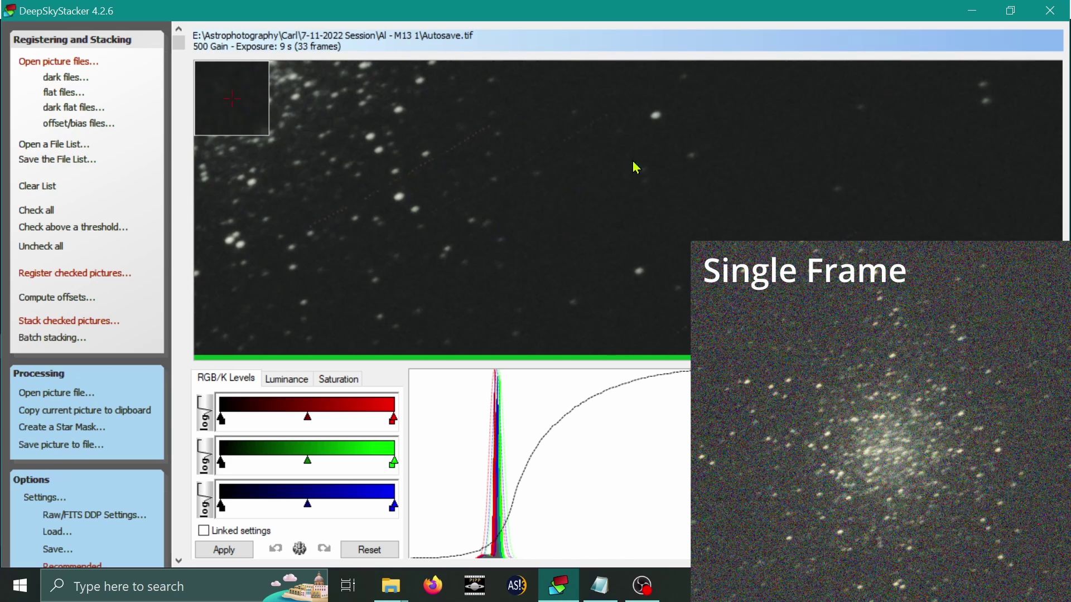
scroll(647, 245, down, 3)
scroll(640, 228, up, 1)
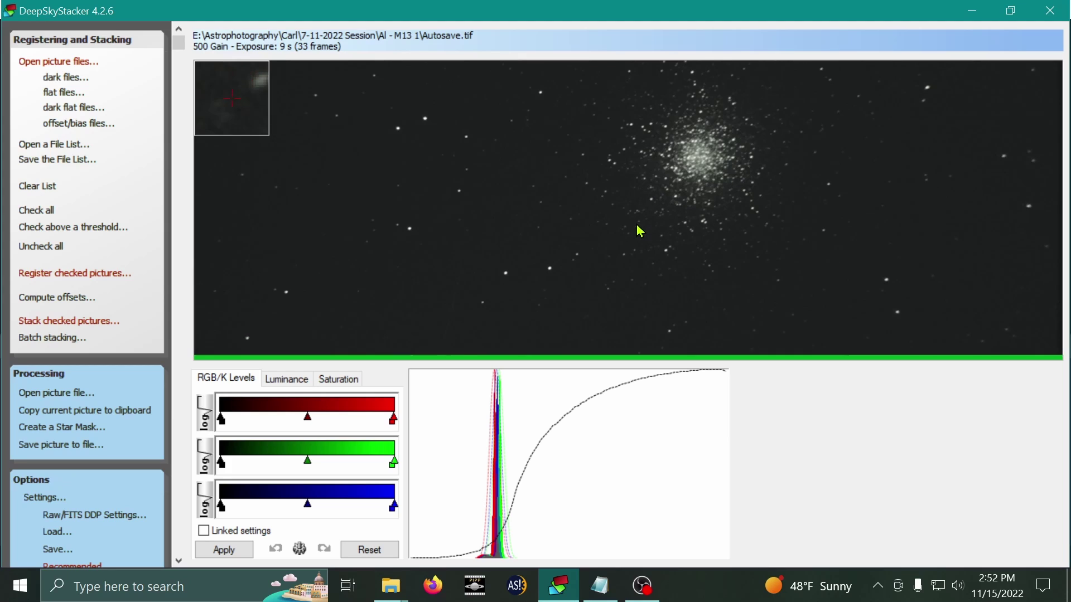
scroll(720, 140, up, 1)
scroll(607, 257, up, 1)
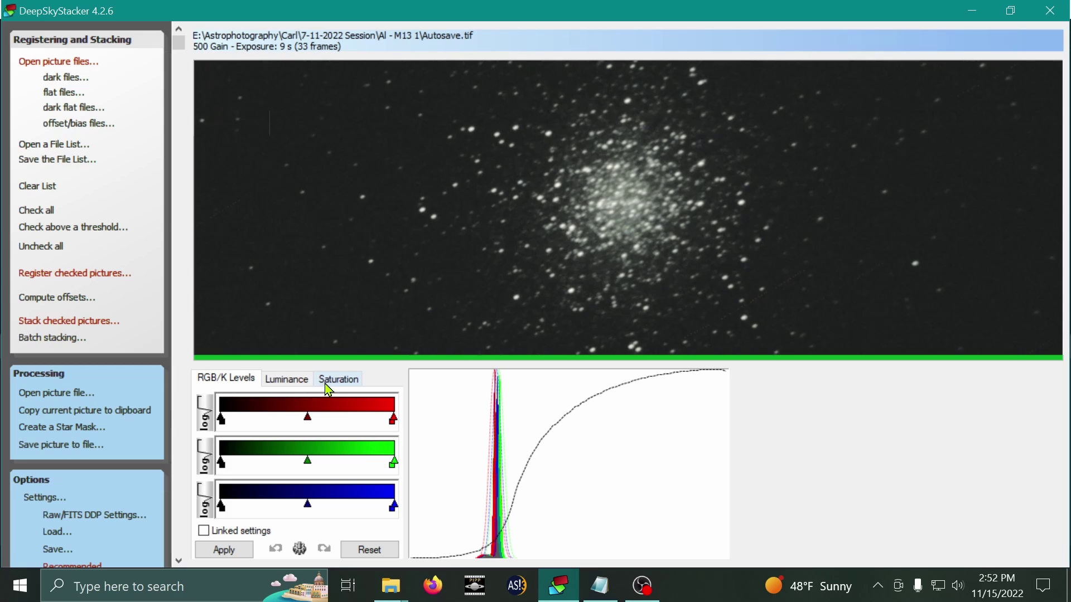
Set the stacked image's saturation shift to 20% and apply it
click(347, 389)
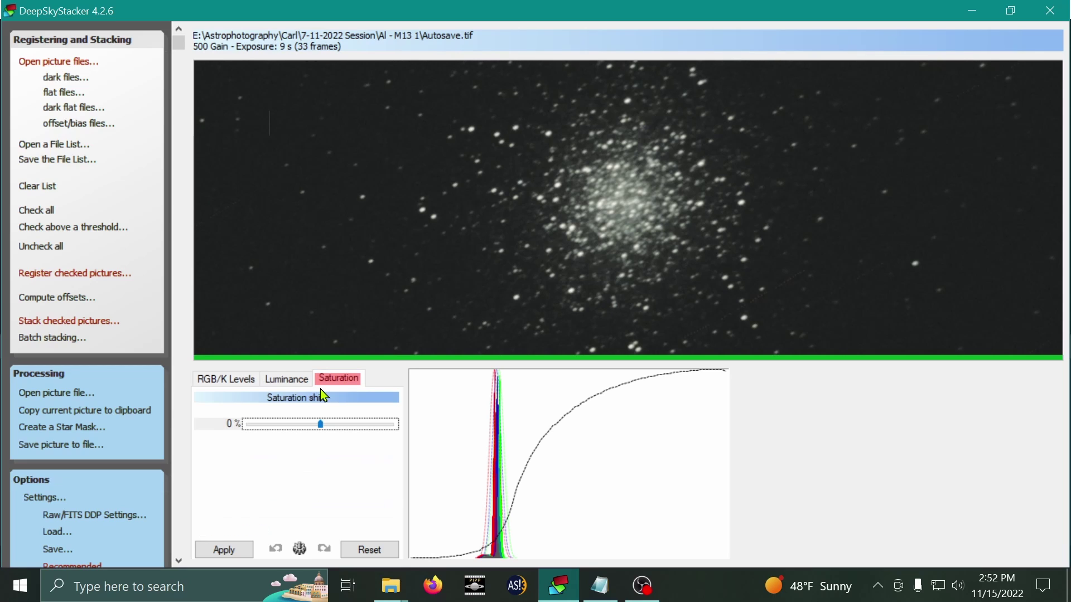
drag(322, 426, 343, 423)
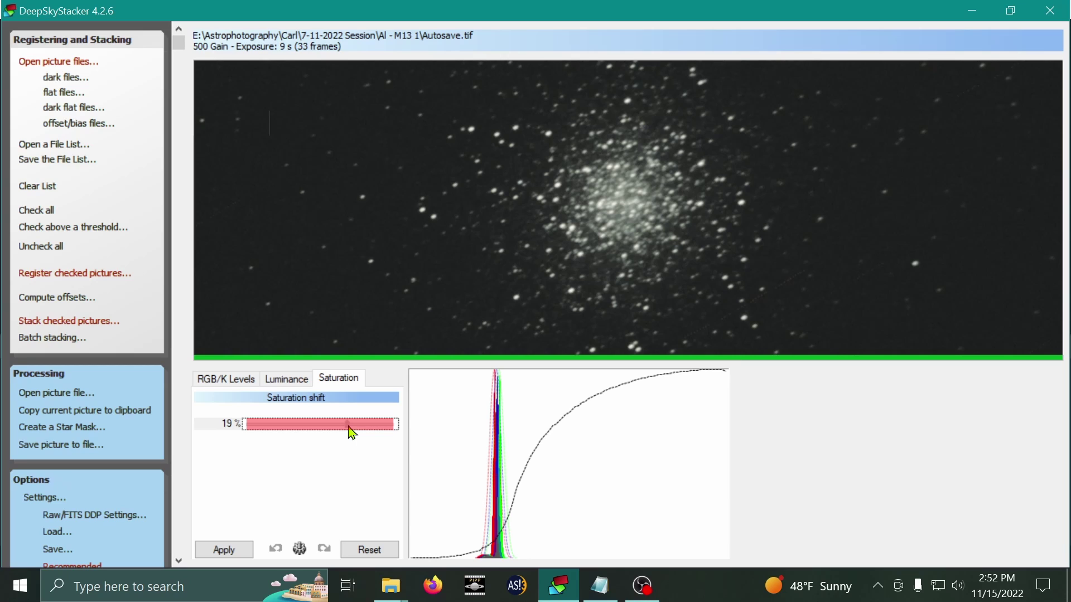
click(223, 551)
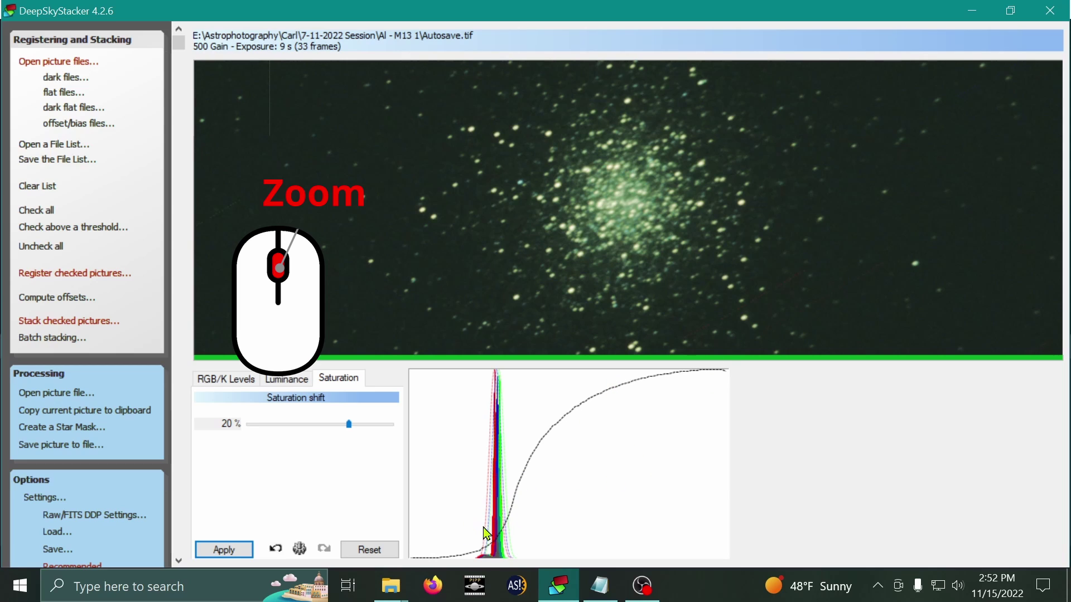
Raise the red channel's midtone level by two increments, checking its peak in the enlarged histogram, and apply the change
scroll(504, 551, up, 2)
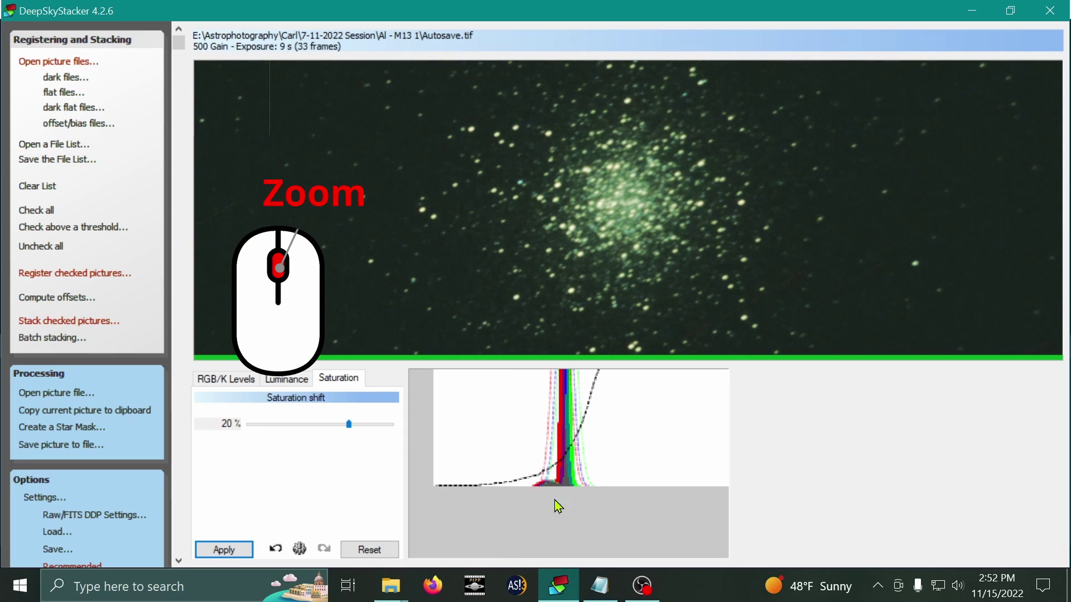
scroll(570, 456, up, 1)
scroll(573, 469, up, 1)
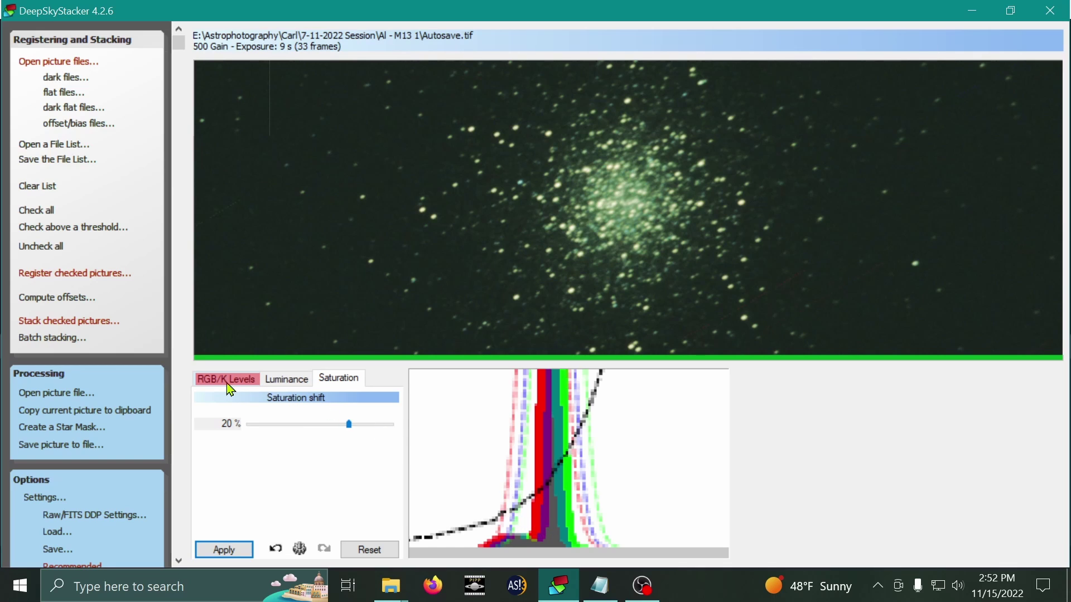
click(242, 385)
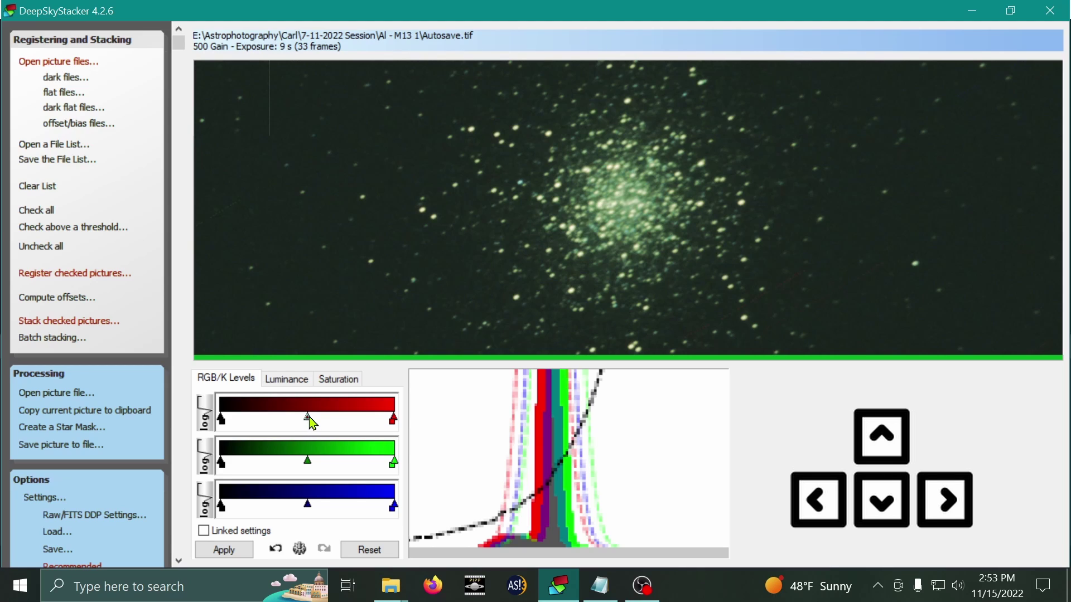
key(Right)
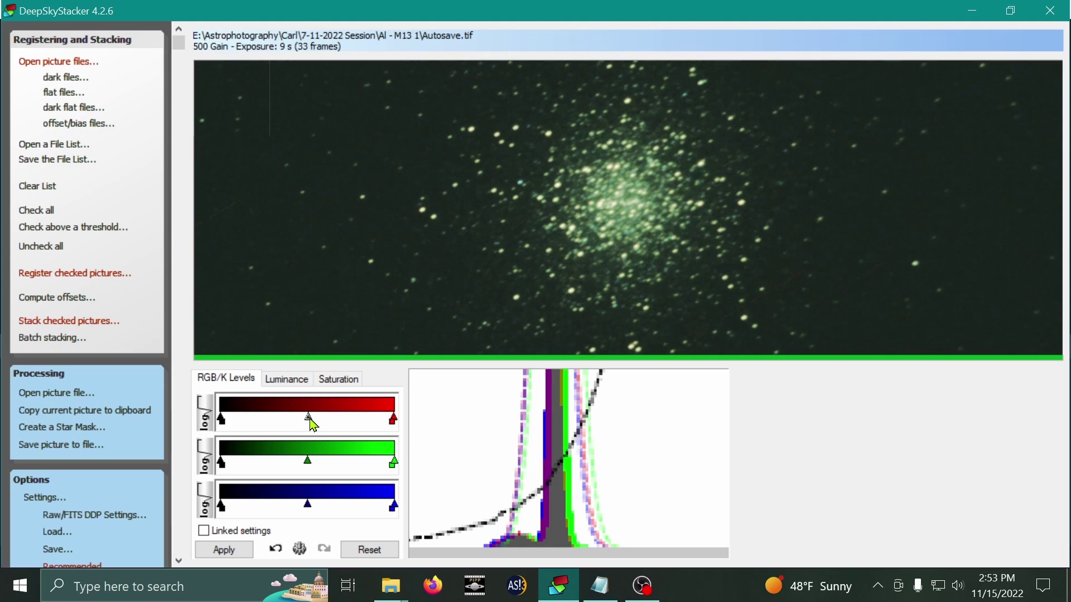
key(Right)
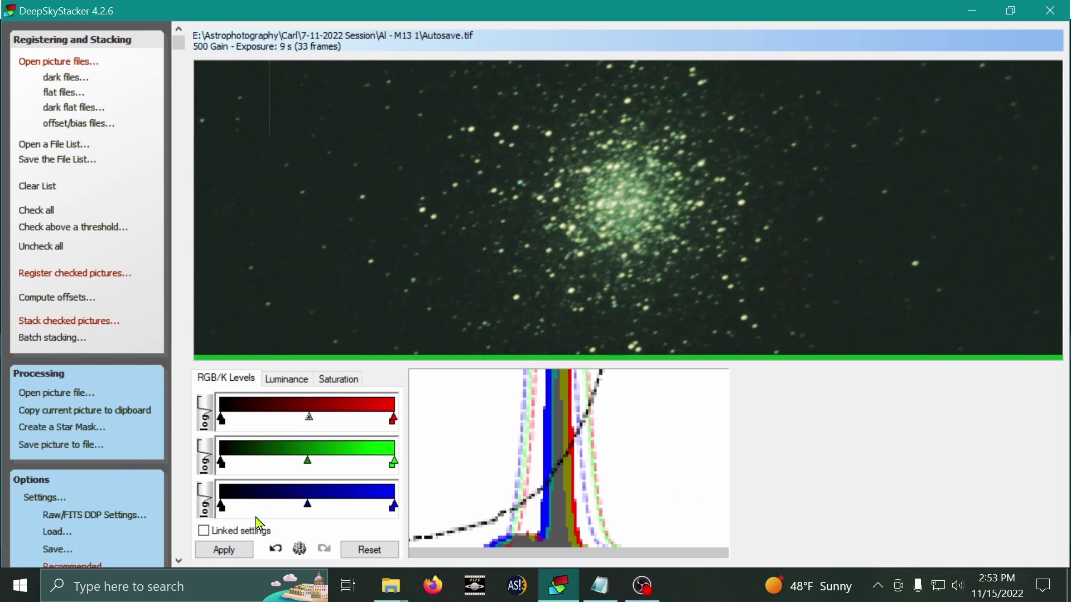
click(240, 555)
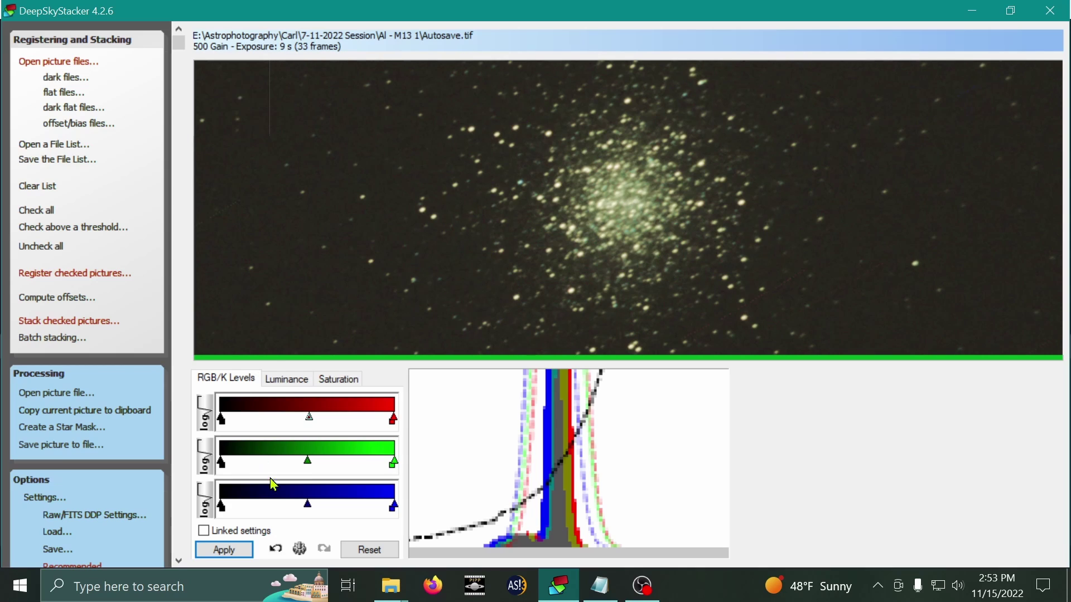
Raise the blue channel's midtone level by one increment to align its histogram peak with red, and apply the change
click(308, 506)
key(Right)
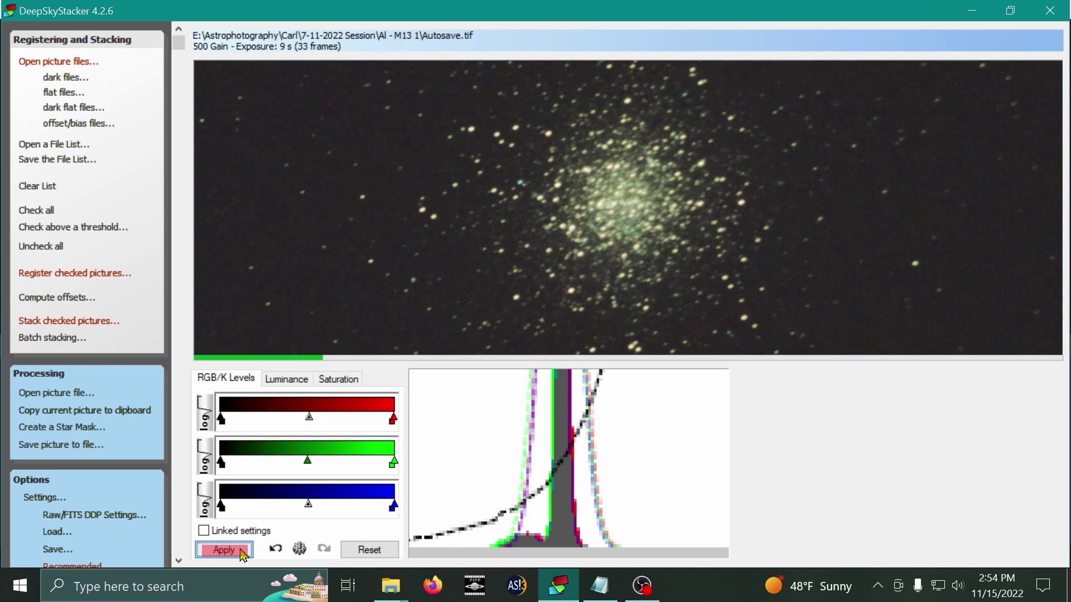
click(241, 551)
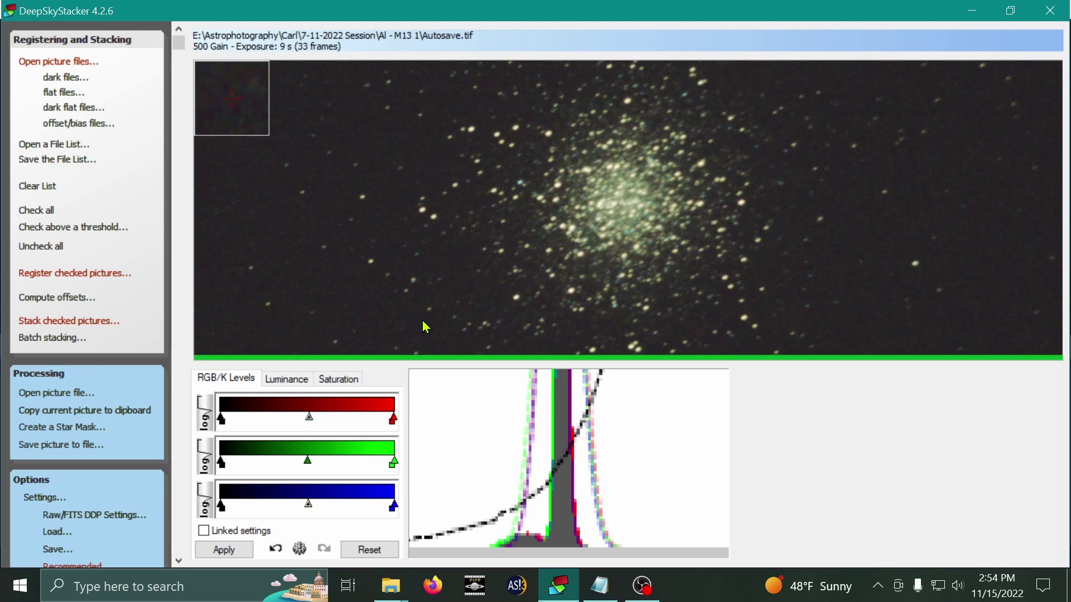
Lower the green channel's midtone level by one increment to reduce the green cast, and apply the change
click(308, 463)
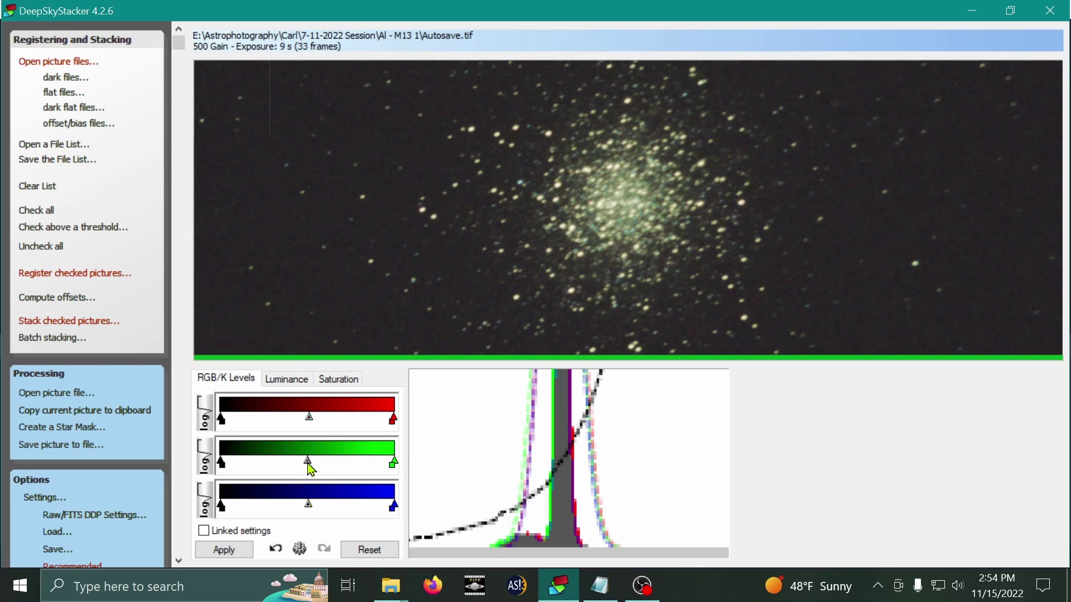
key(Left)
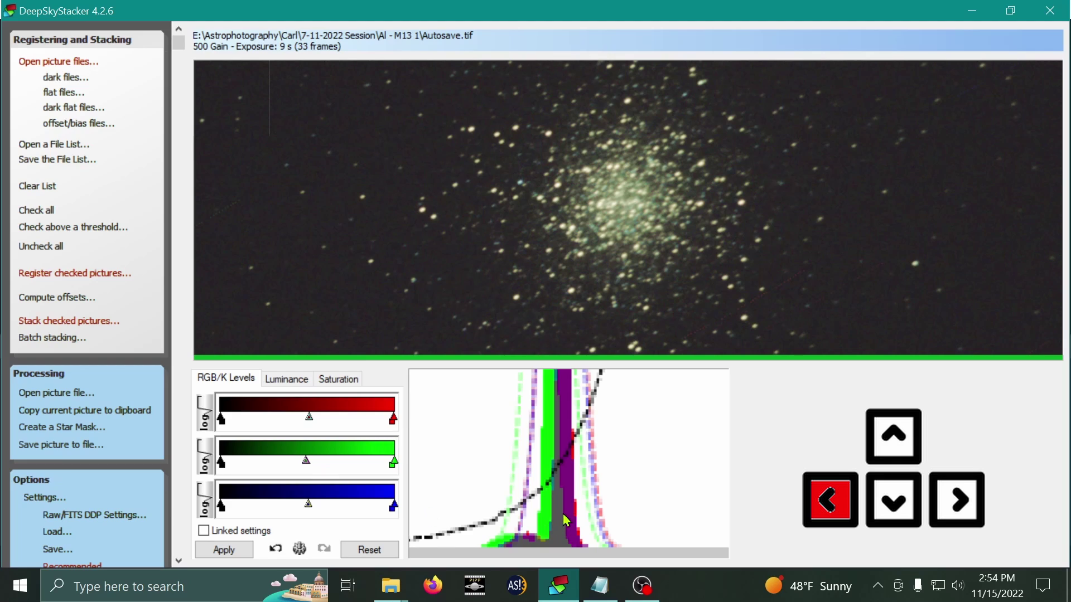
click(216, 551)
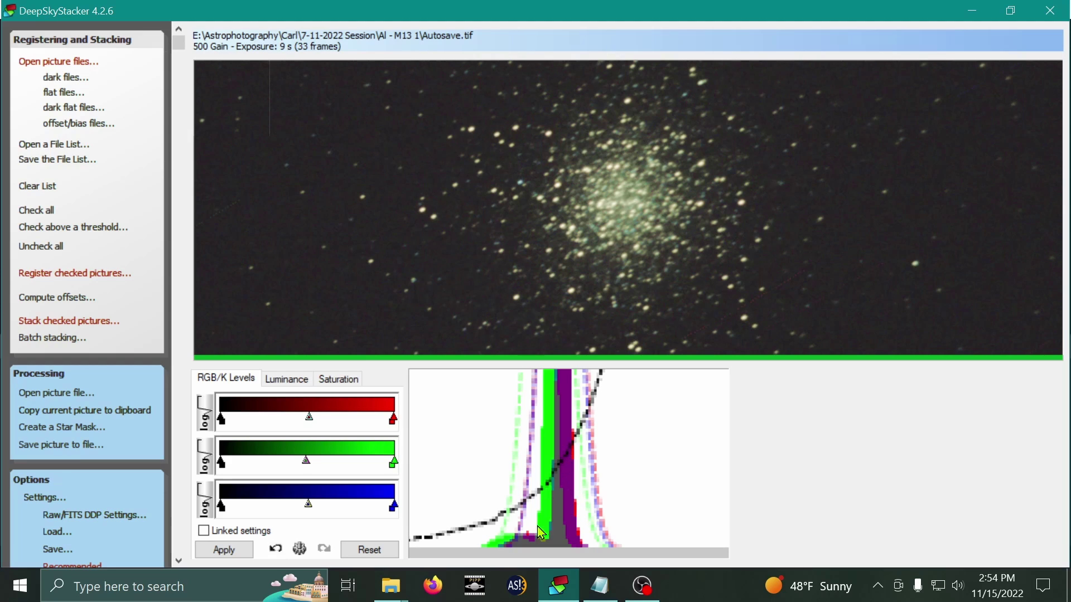
click(243, 555)
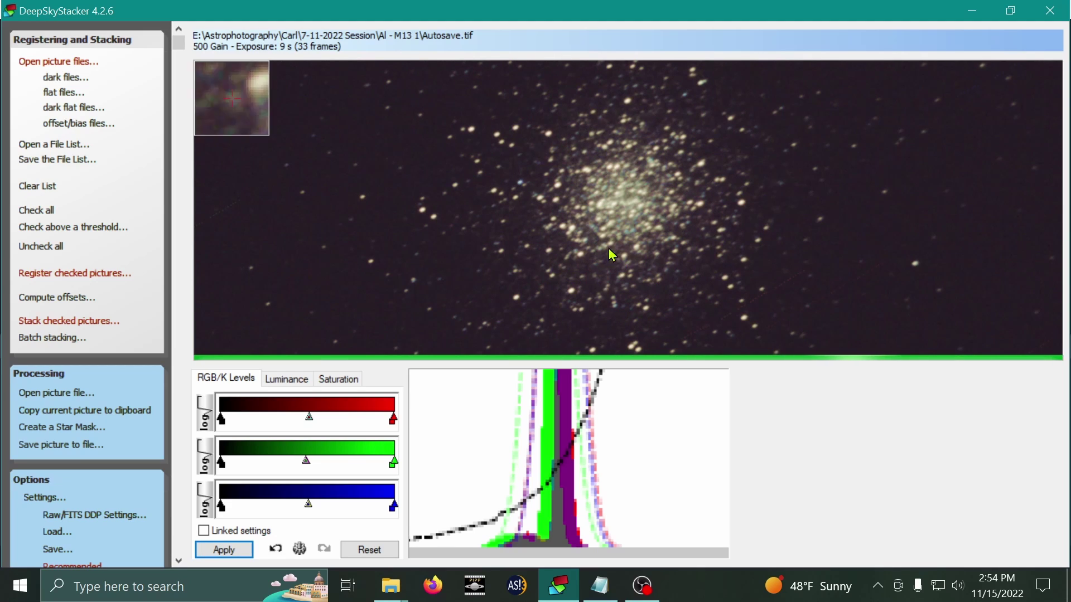
Examine the colour balance of the cluster's stars and the background at different magnifications
scroll(660, 273, up, 1)
scroll(660, 272, down, 2)
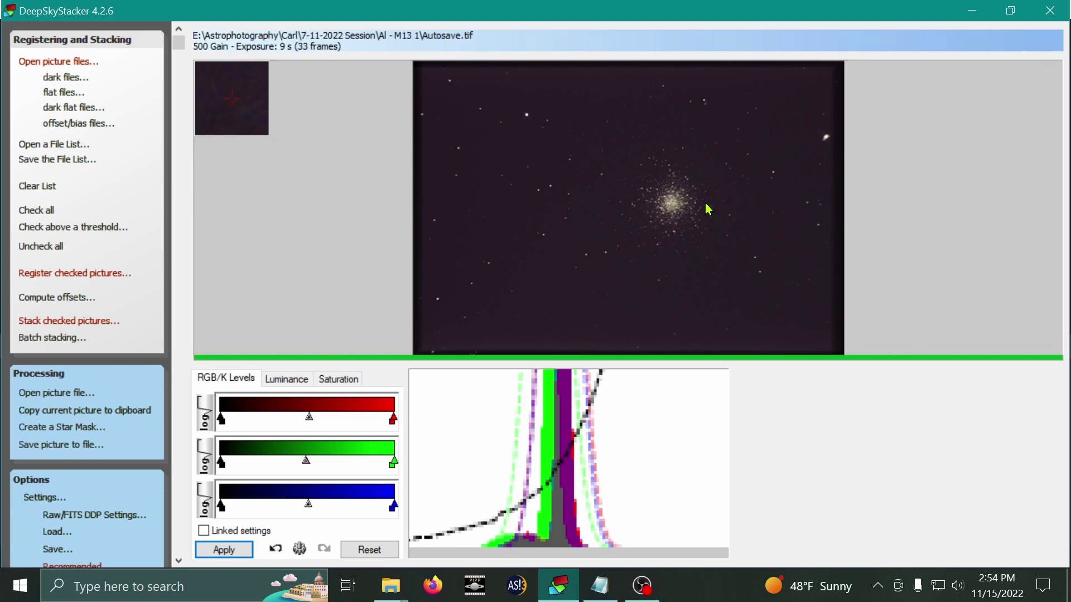
scroll(708, 210, up, 2)
scroll(554, 196, down, 3)
scroll(626, 203, up, 4)
scroll(866, 241, down, 3)
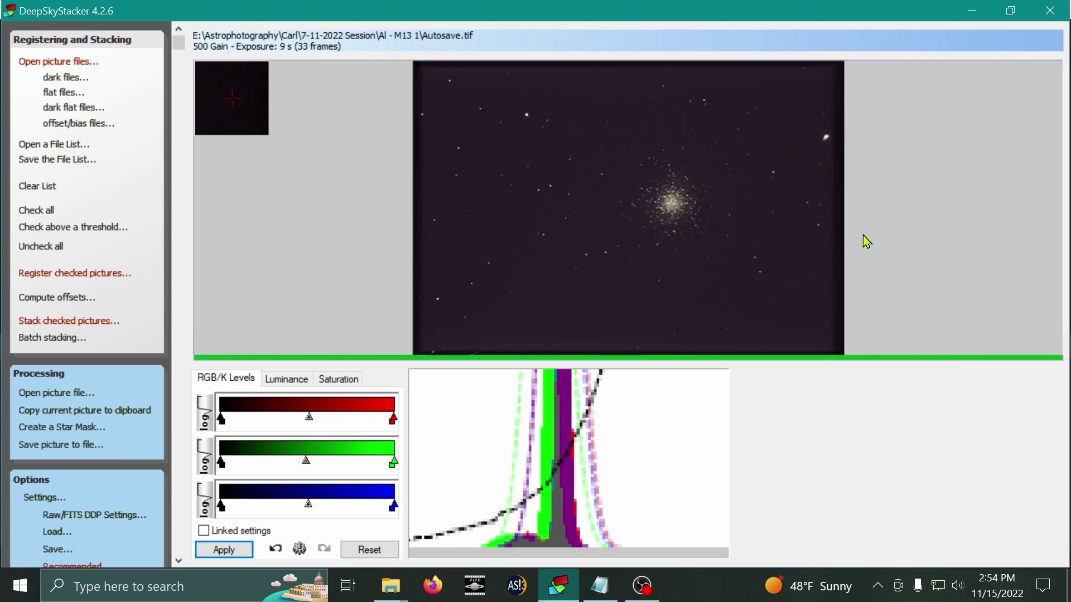
scroll(693, 214, up, 3)
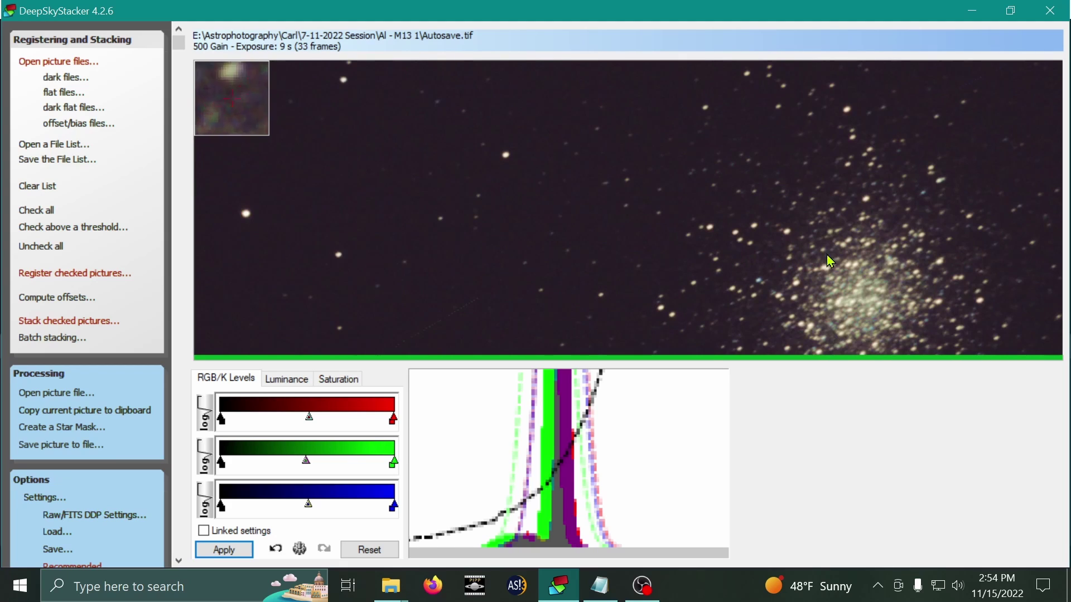
scroll(830, 261, up, 2)
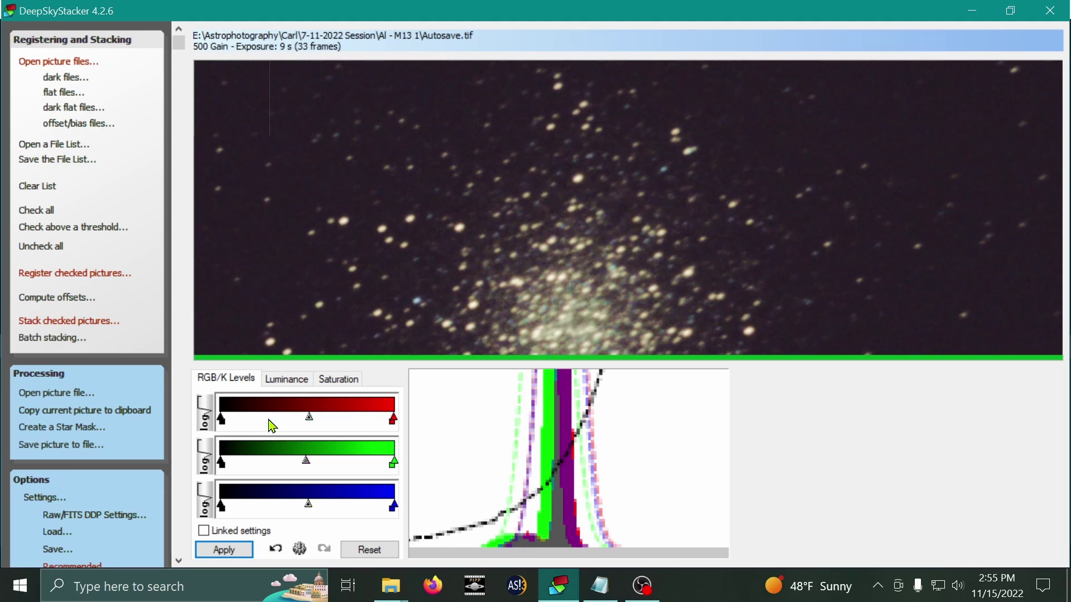
scroll(599, 287, down, 3)
scroll(647, 209, up, 1)
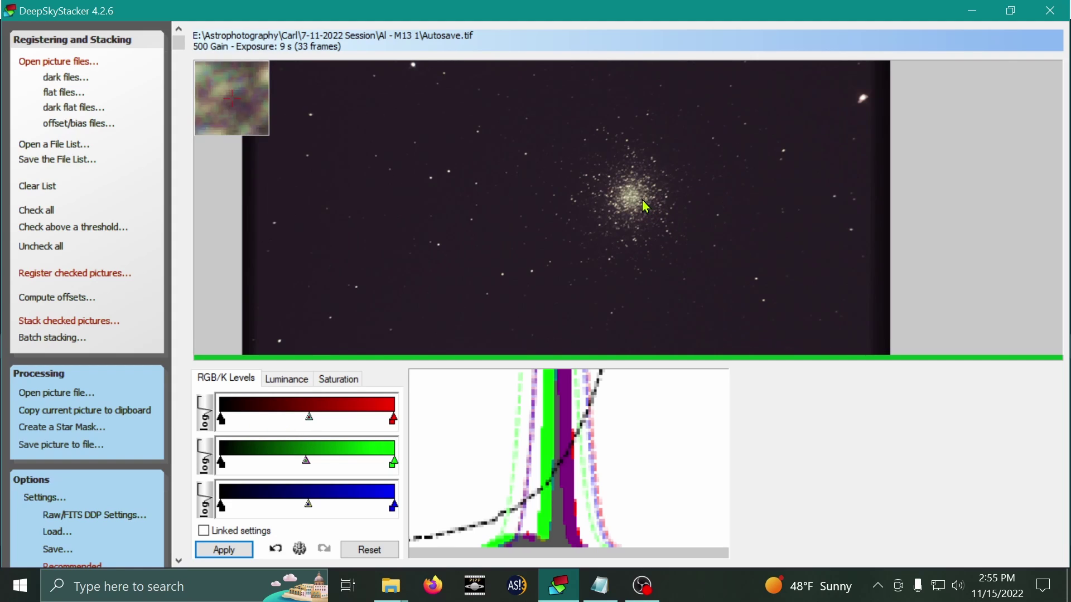
scroll(646, 206, up, 2)
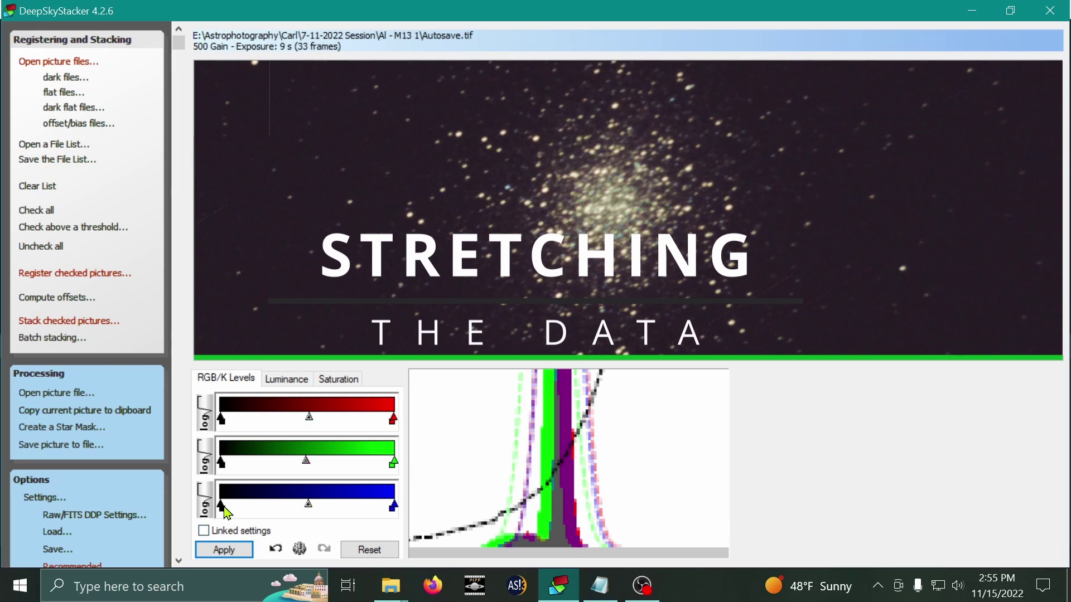
Link the red, green and blue level settings and raise the black point of all three channels by a few small increments
click(203, 532)
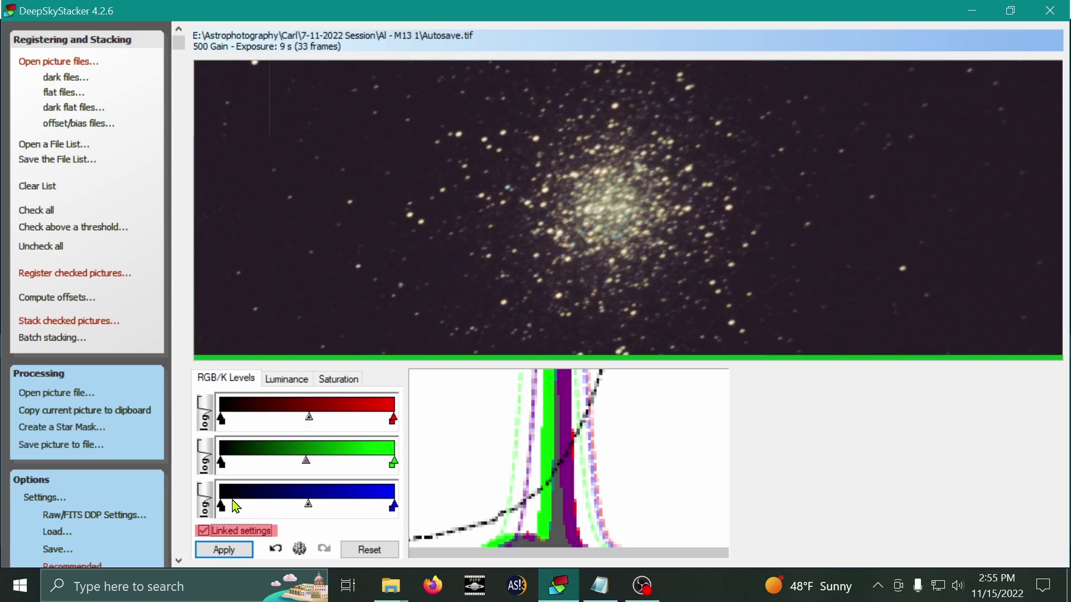
click(313, 506)
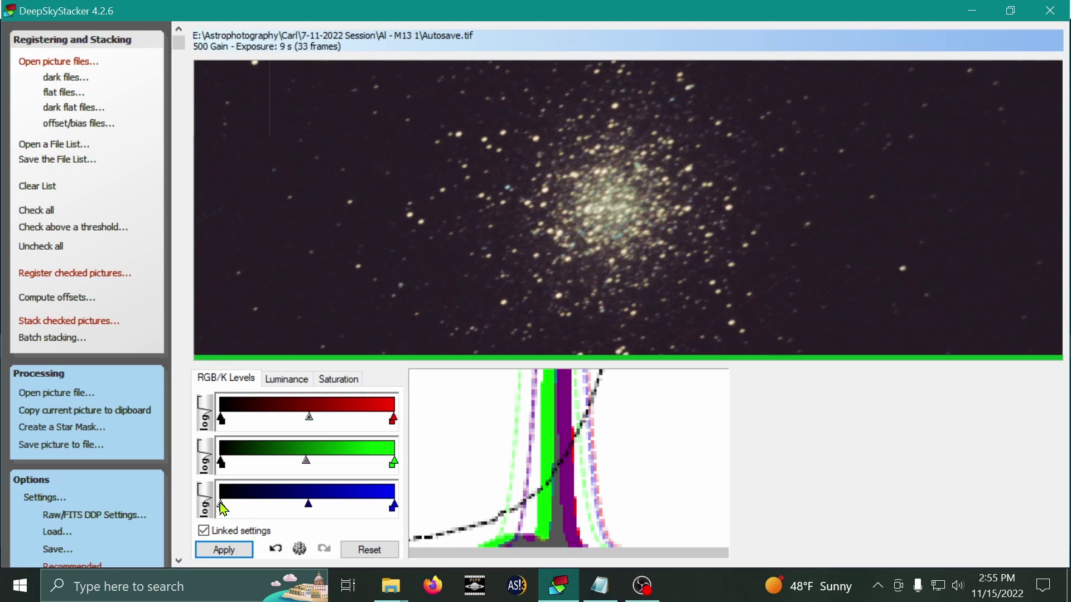
drag(224, 508, 226, 510)
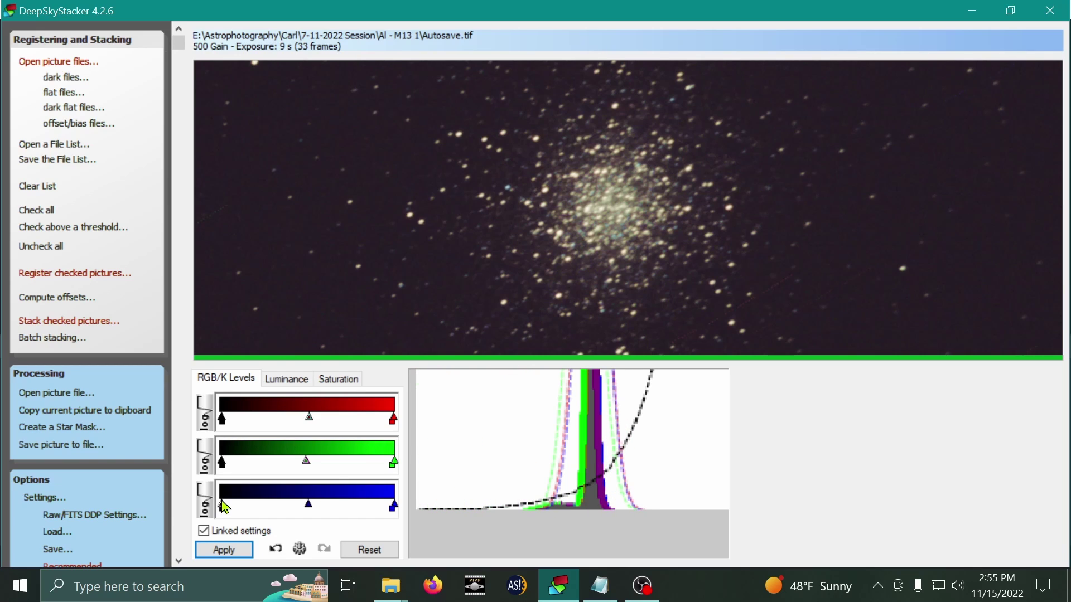
key(Right)
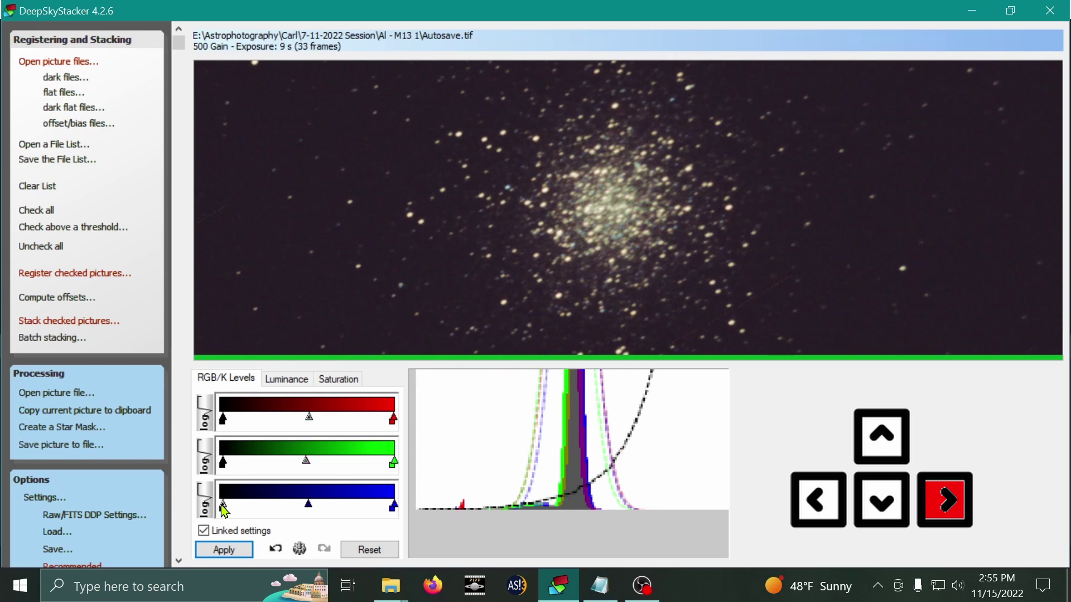
key(Right)
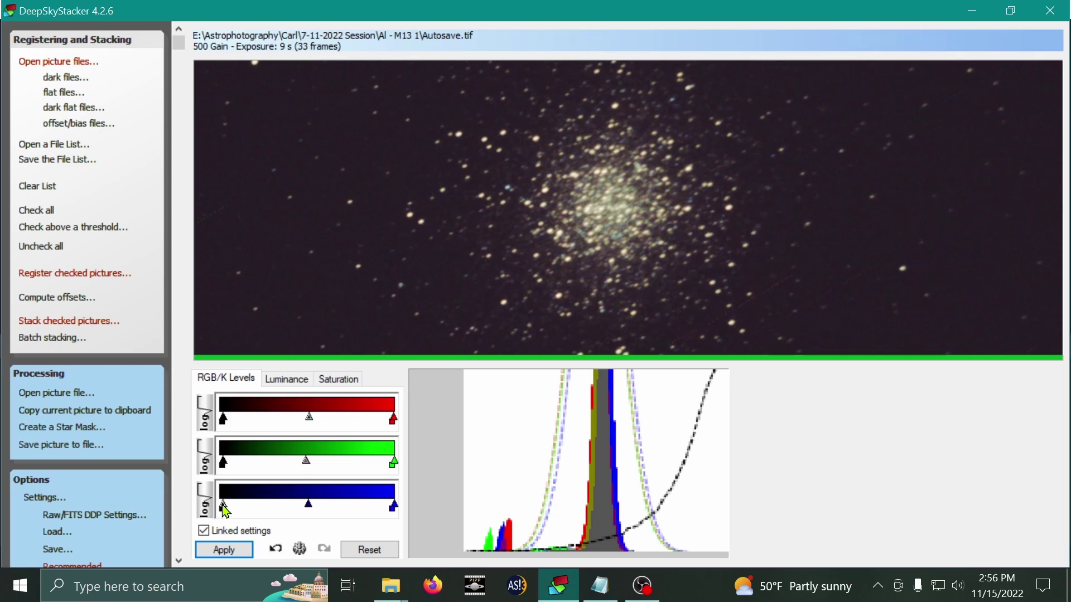
Compare slightly lower and higher linked black points against the histogram, settle on the higher position, and apply the change to darken the background
drag(226, 511, 221, 508)
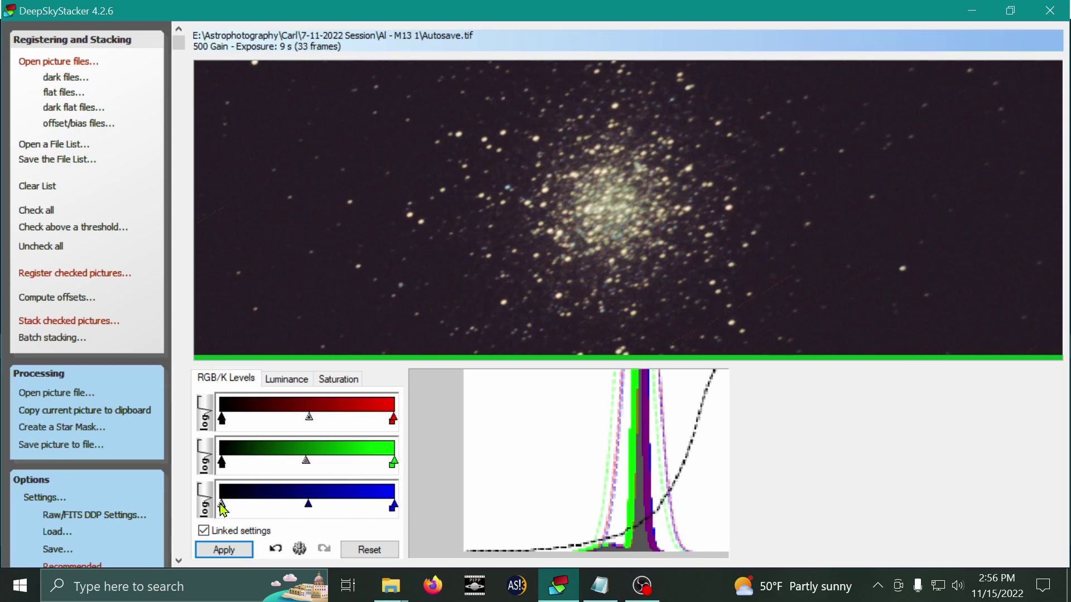
drag(223, 508, 224, 508)
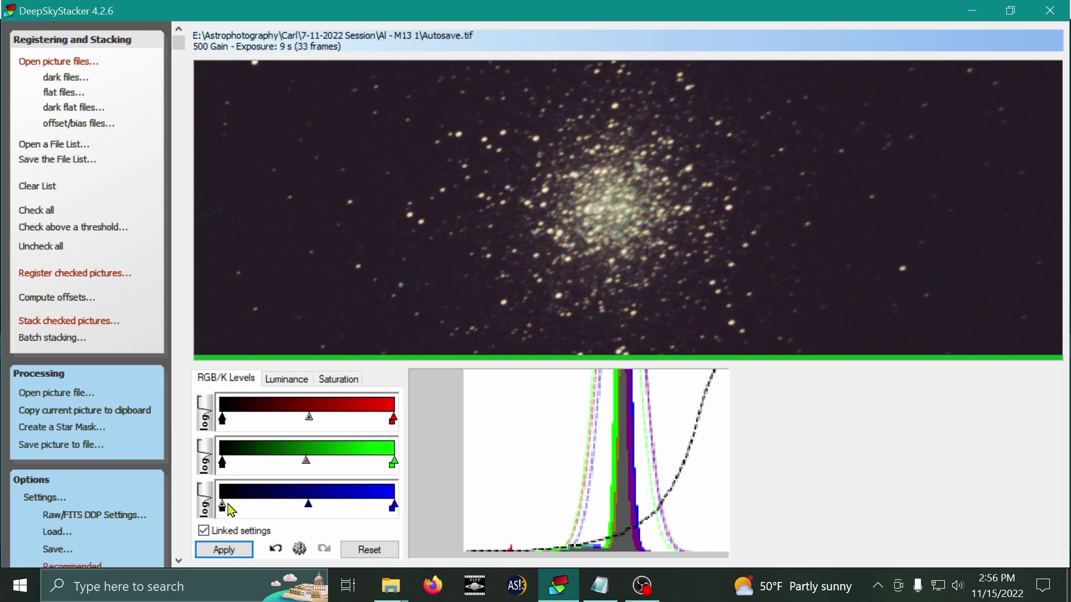
drag(225, 510, 222, 507)
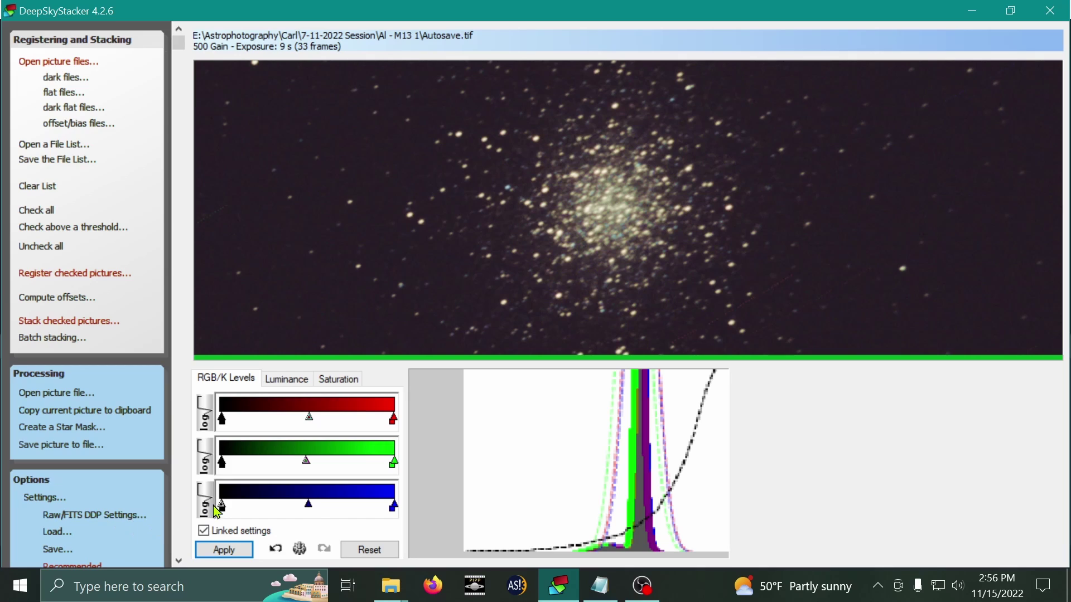
drag(224, 507, 225, 506)
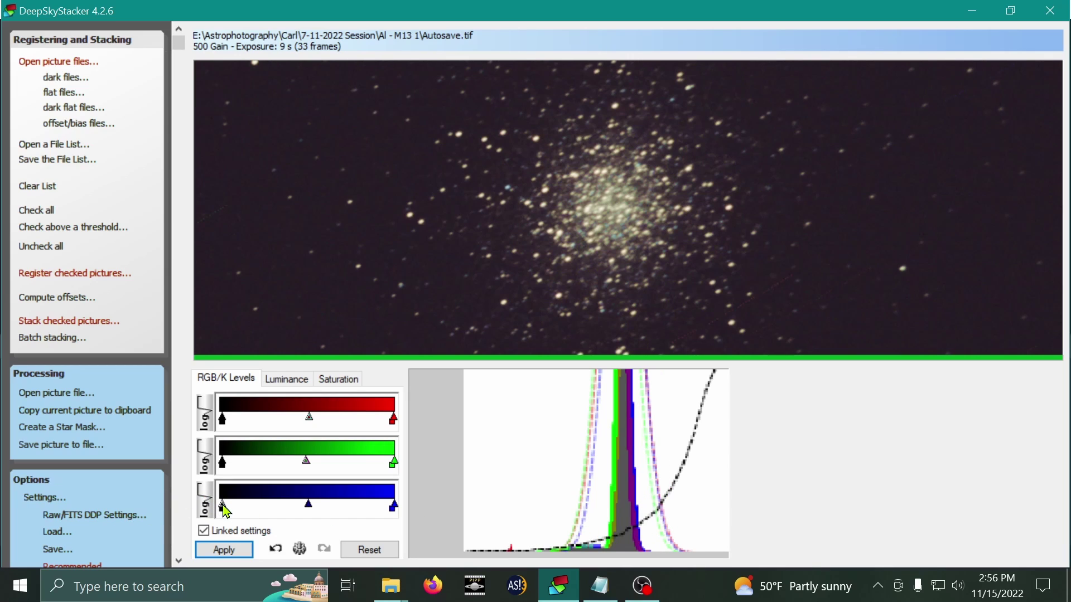
drag(225, 510, 227, 508)
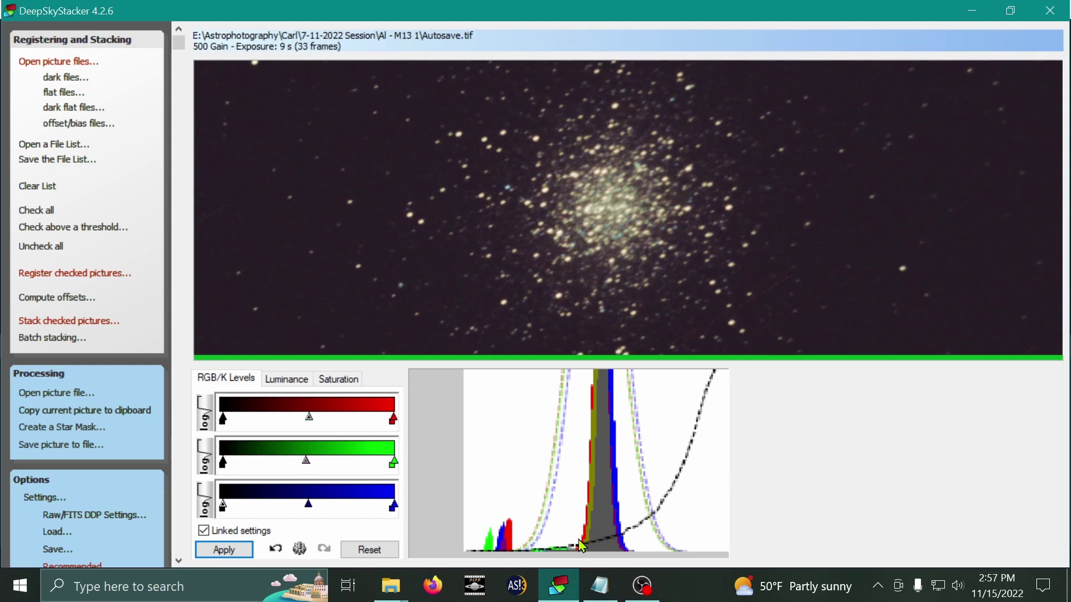
click(239, 556)
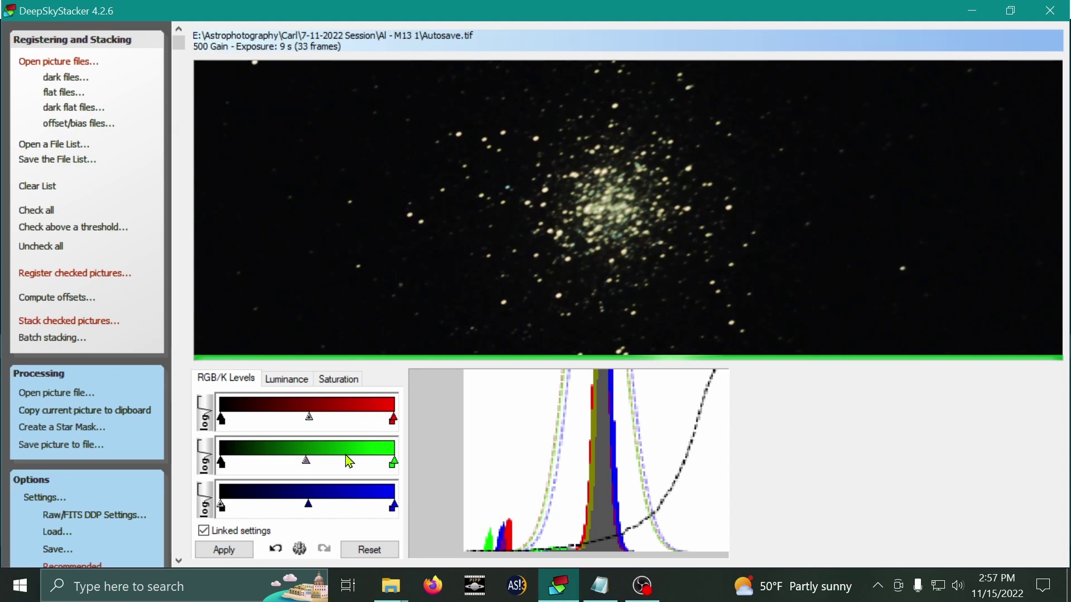
Raise the linked midtone levels of all three channels by ten increments and apply the change to stretch the image
click(309, 506)
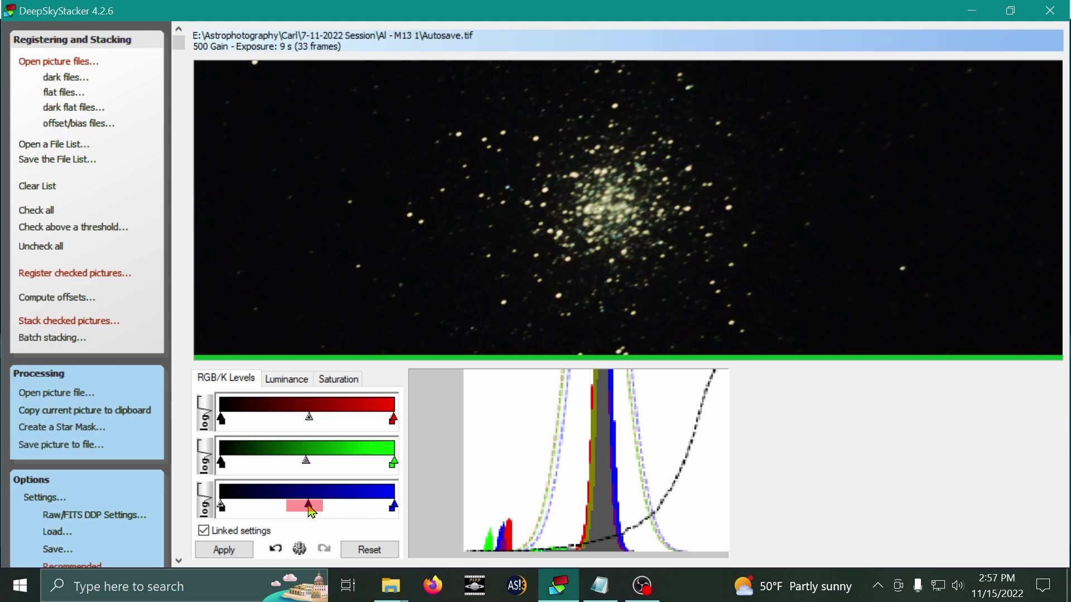
click(306, 460)
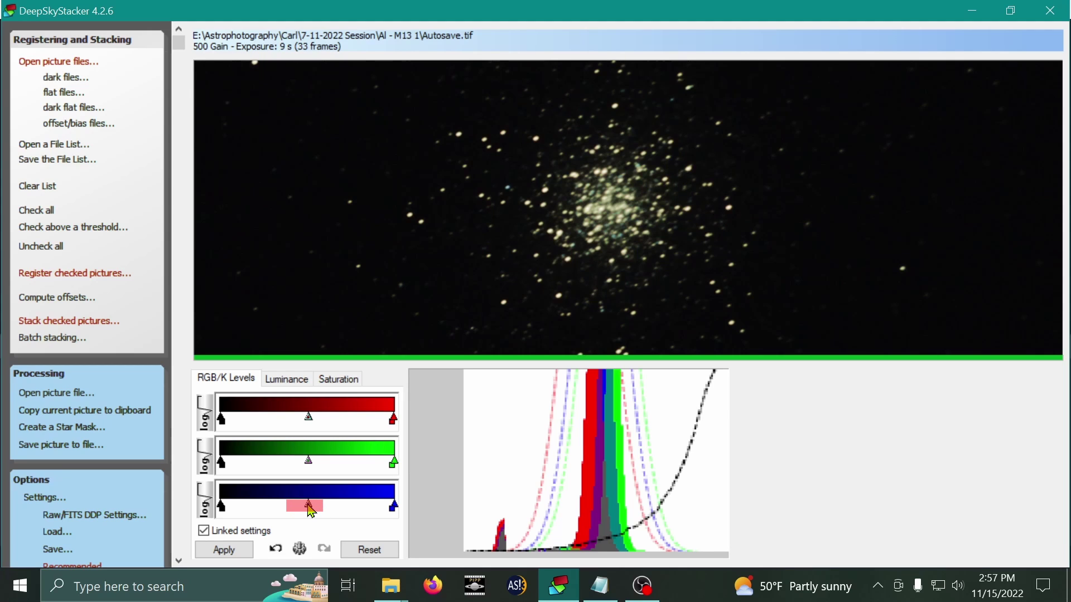
key(Right)
key(Right)
key(Right)
key(Right)
key(Right)
key(Right)
key(Right)
key(Right)
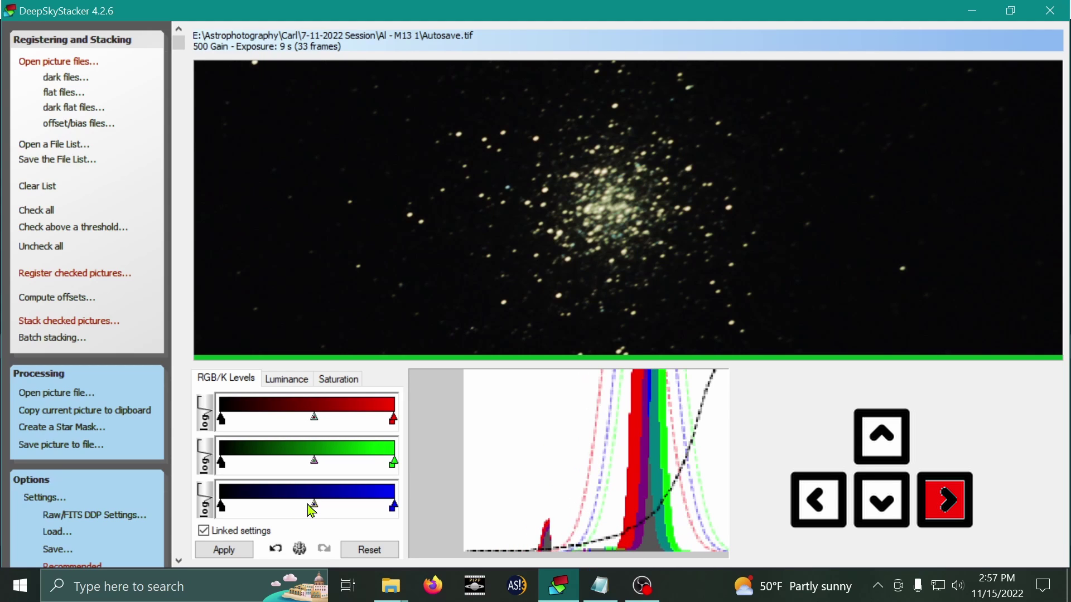
key(Right)
key(Right)
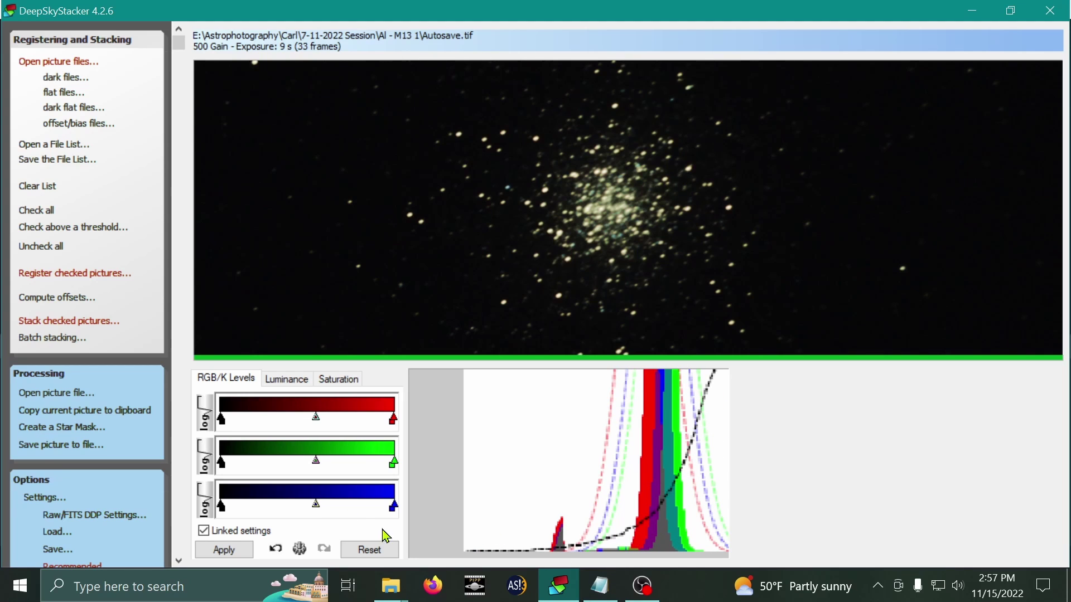
click(217, 554)
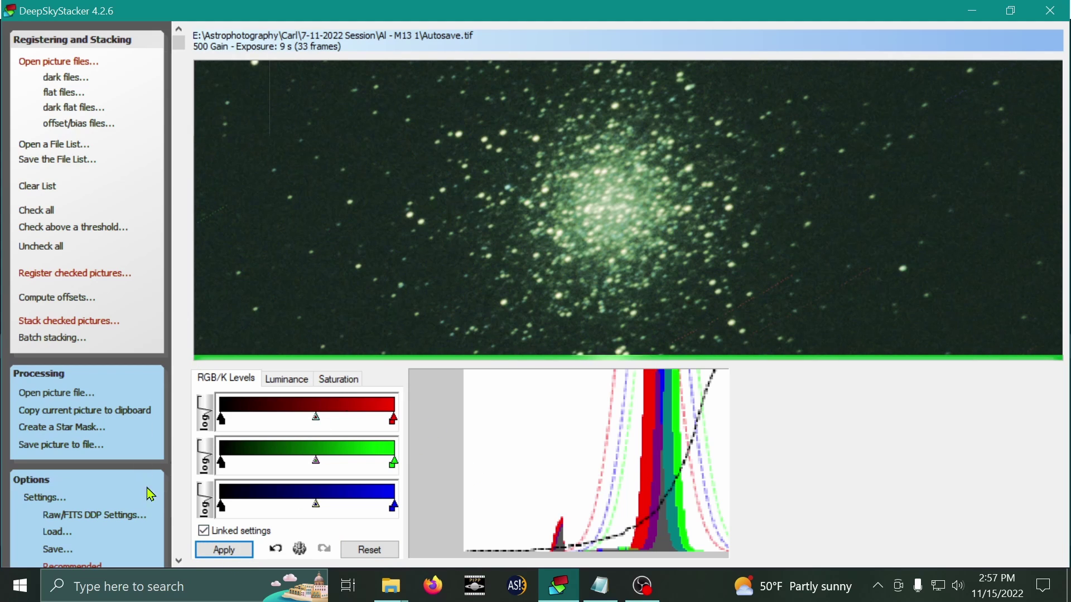
Unlink the channel settings, lower the green midtone slightly and raise the red midtone slightly to bring their histogram peaks together
click(204, 531)
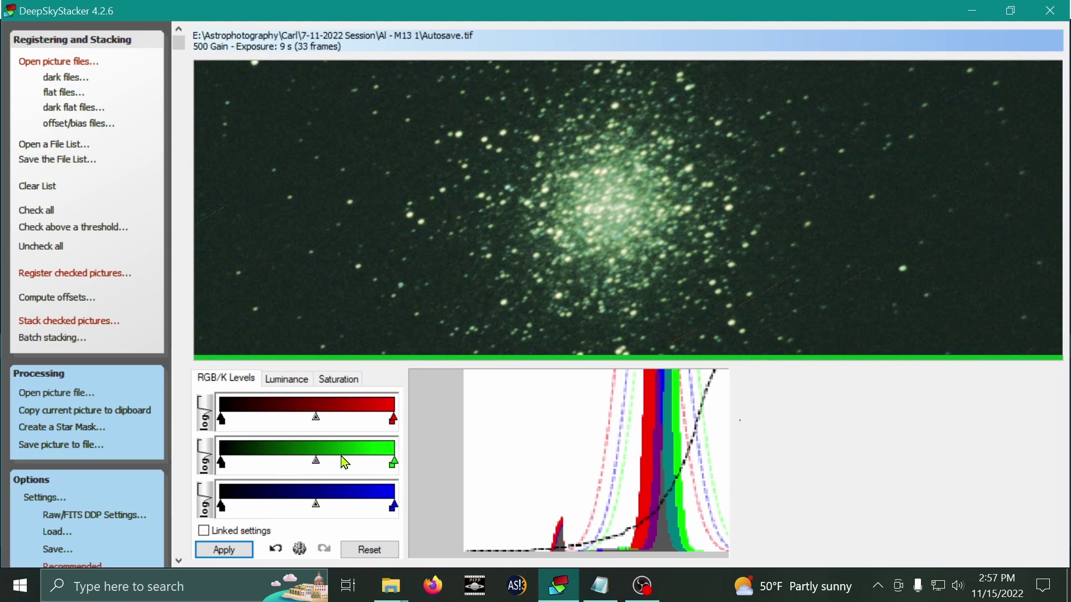
click(316, 463)
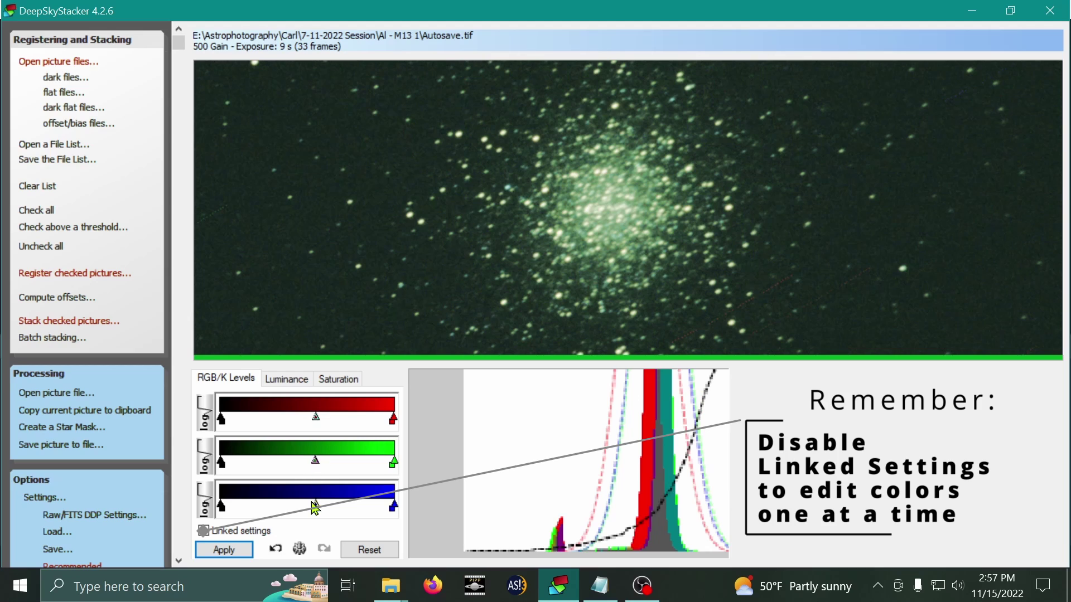
drag(316, 424, 326, 425)
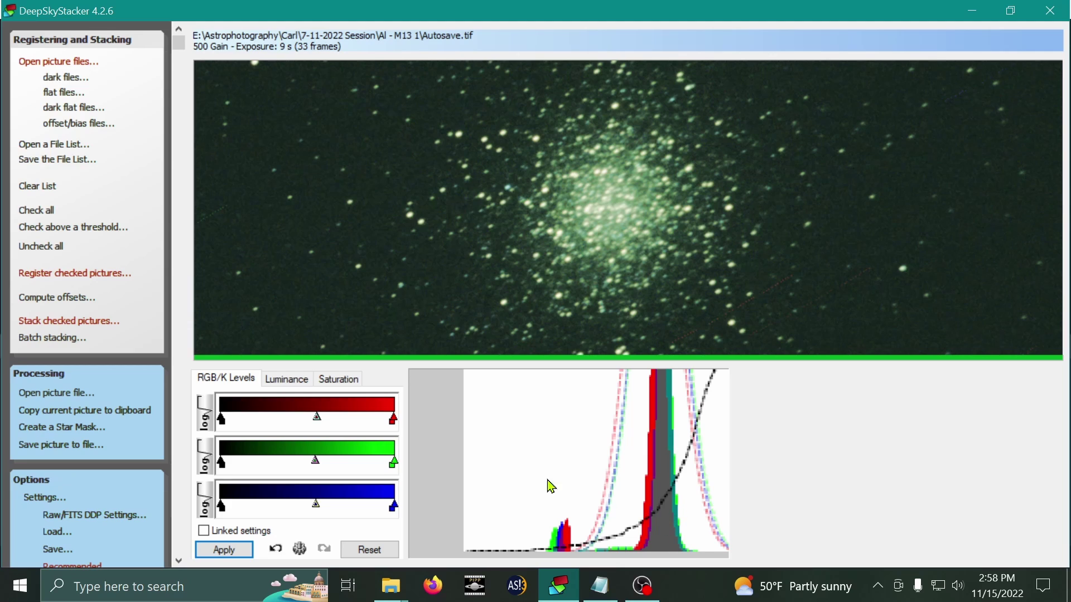
drag(318, 422, 319, 423)
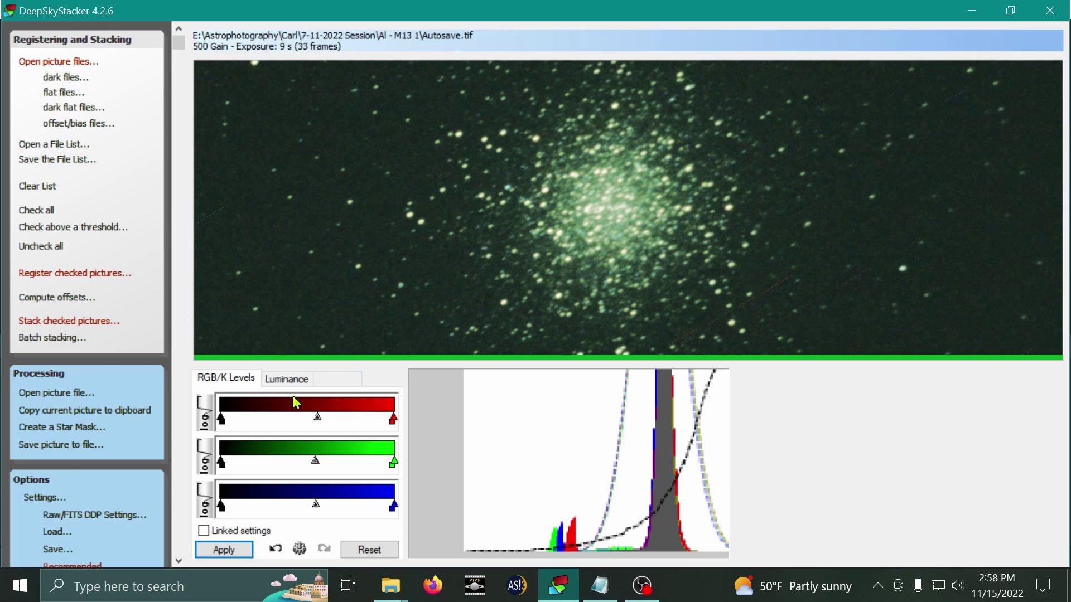
drag(320, 422, 318, 422)
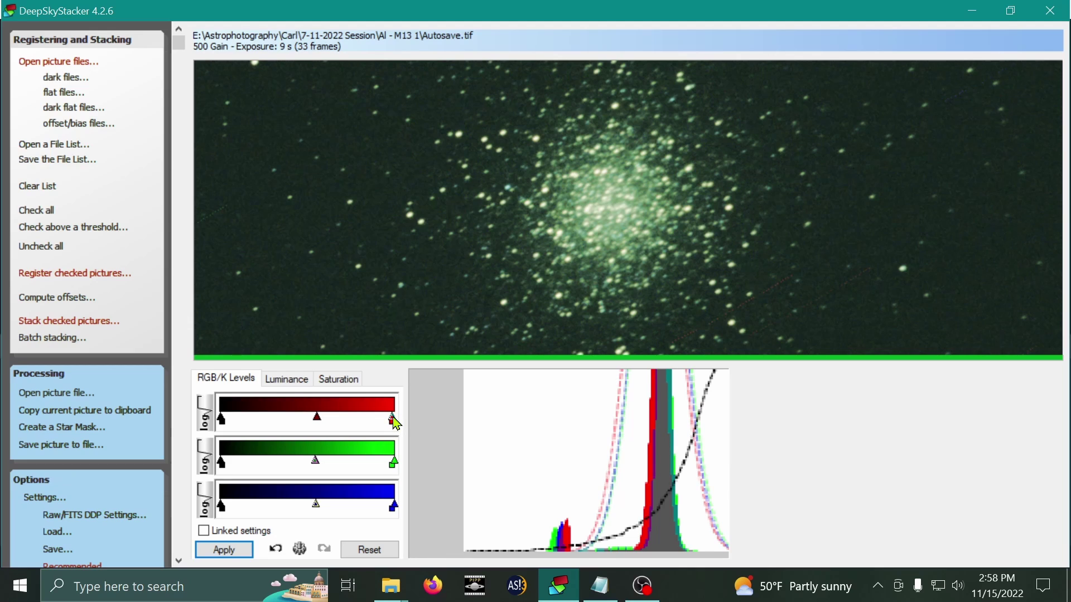
Lower the red channel's highlight level in small increments to align its peak with green and blue, checking the overlap in the enlarged histogram
key(Left)
key(Left)
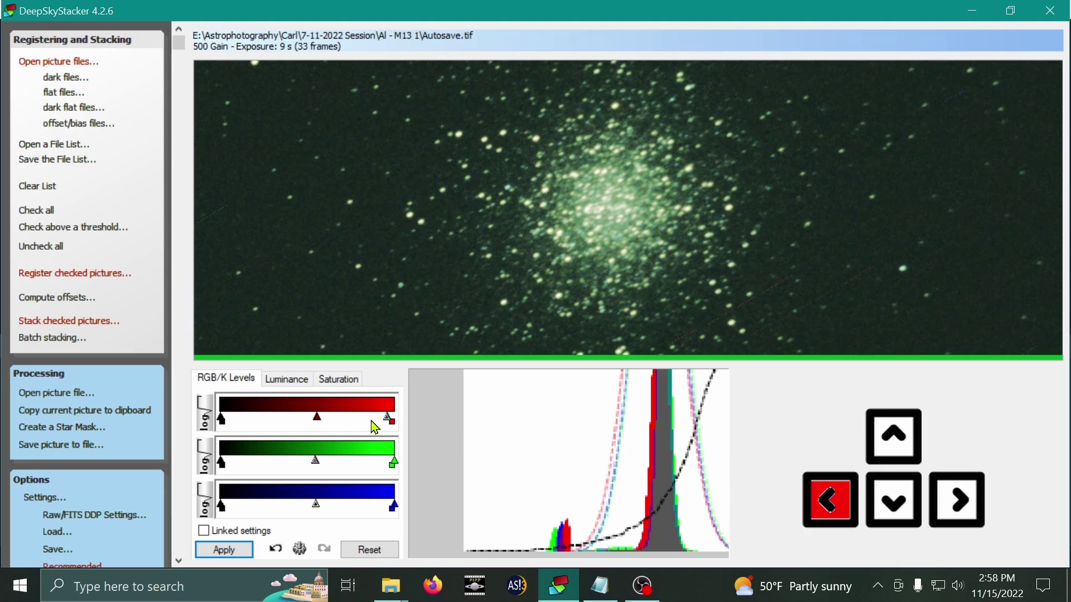
click(390, 422)
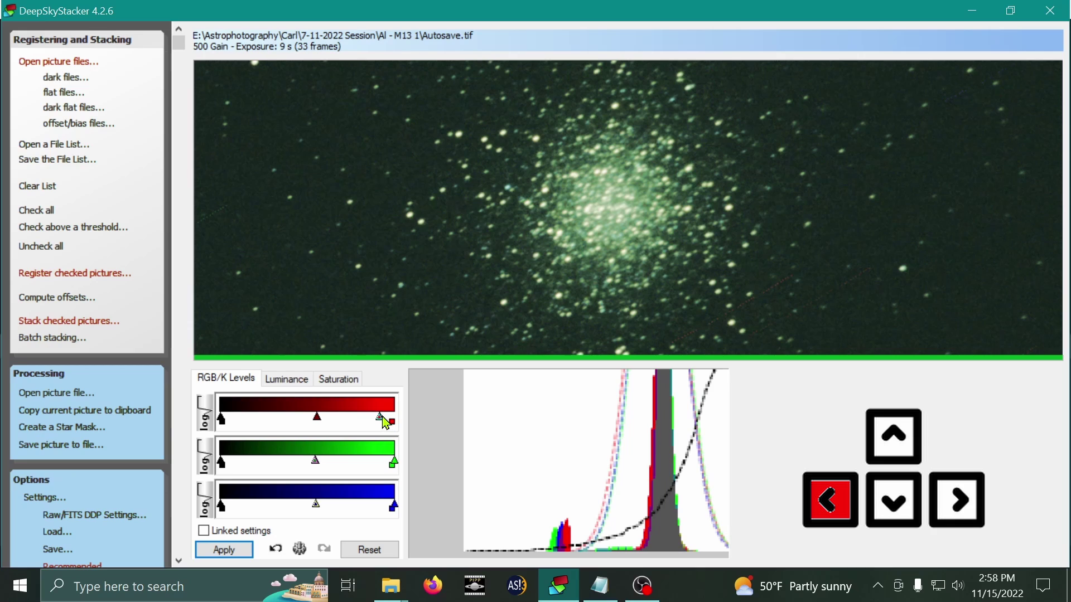
drag(382, 417, 377, 417)
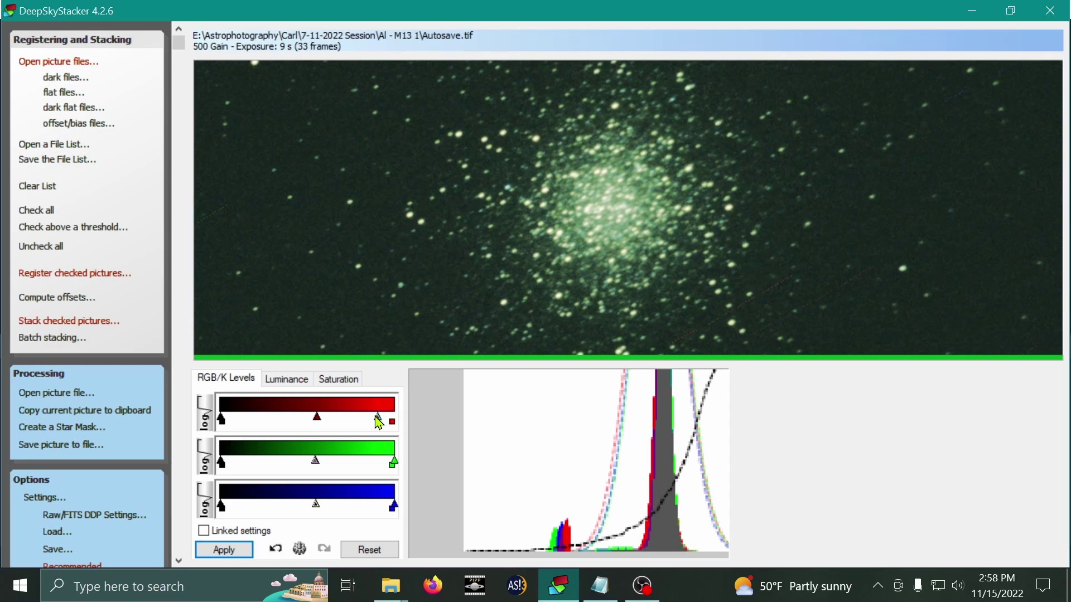
click(697, 530)
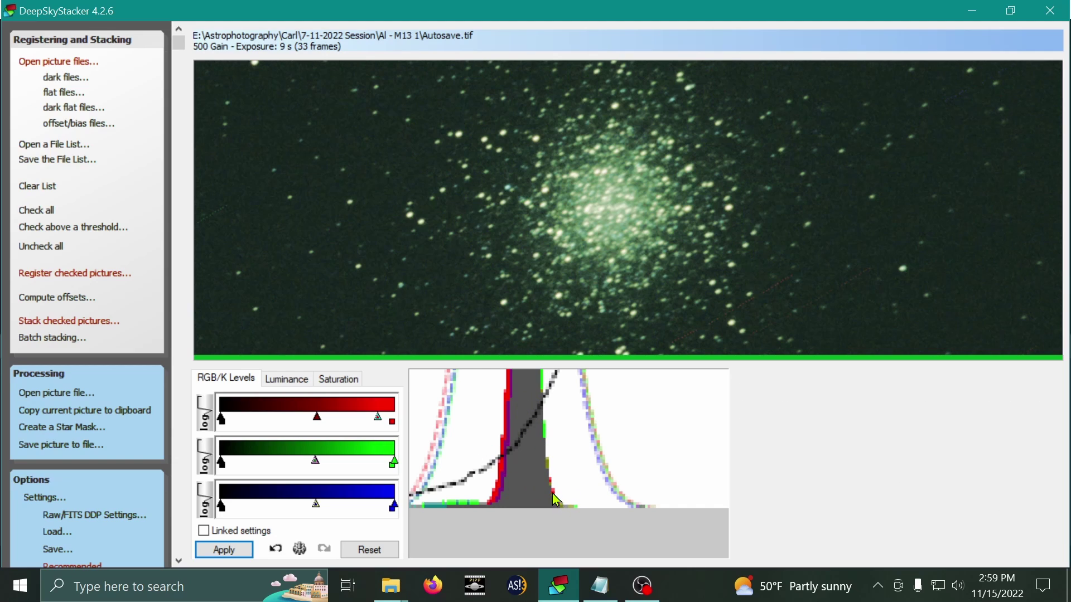
scroll(554, 493, up, 1)
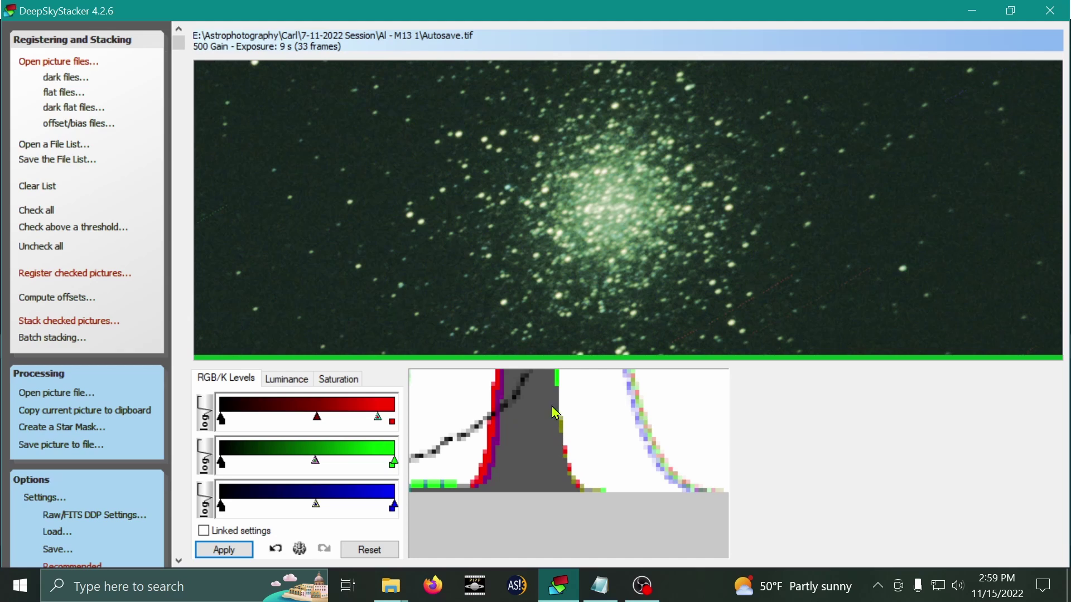
Lower the blue channel's highlight level slightly to match the other peaks, and apply the colour alignment to the image
click(397, 507)
key(Left)
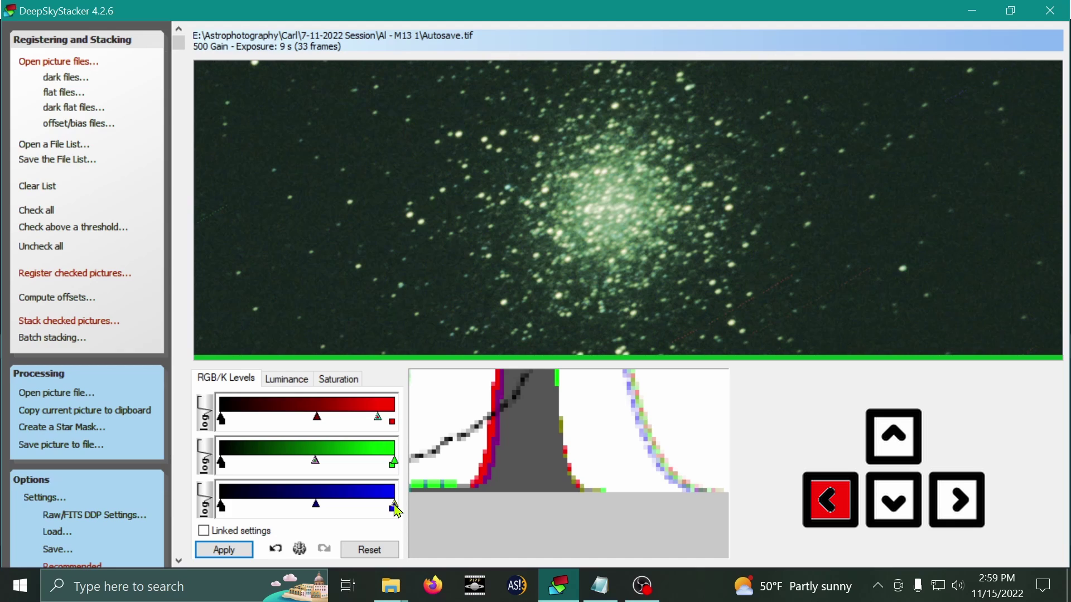
click(395, 508)
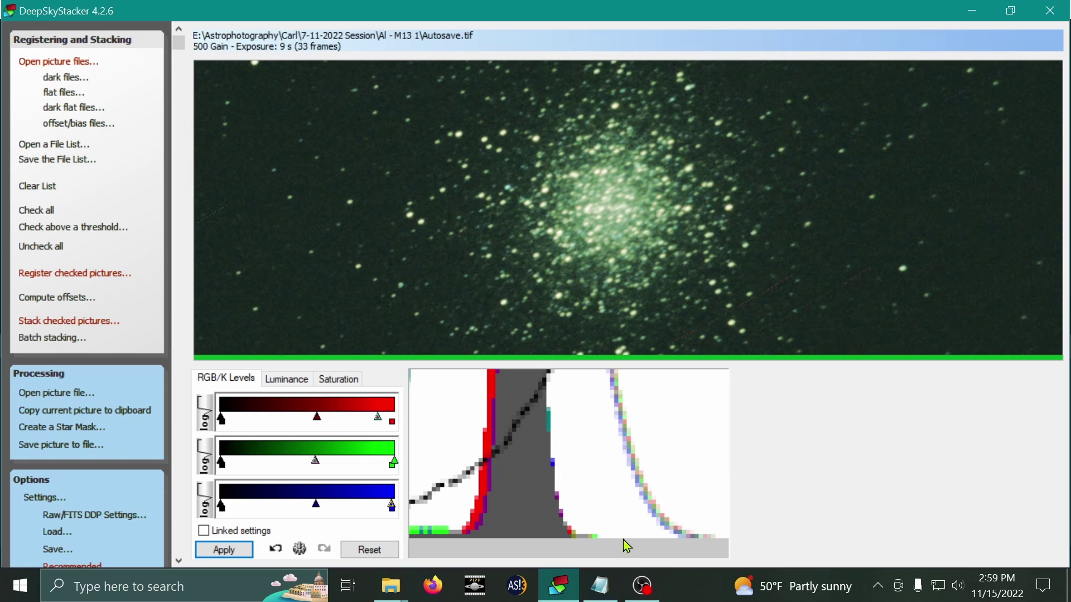
click(246, 551)
click(234, 552)
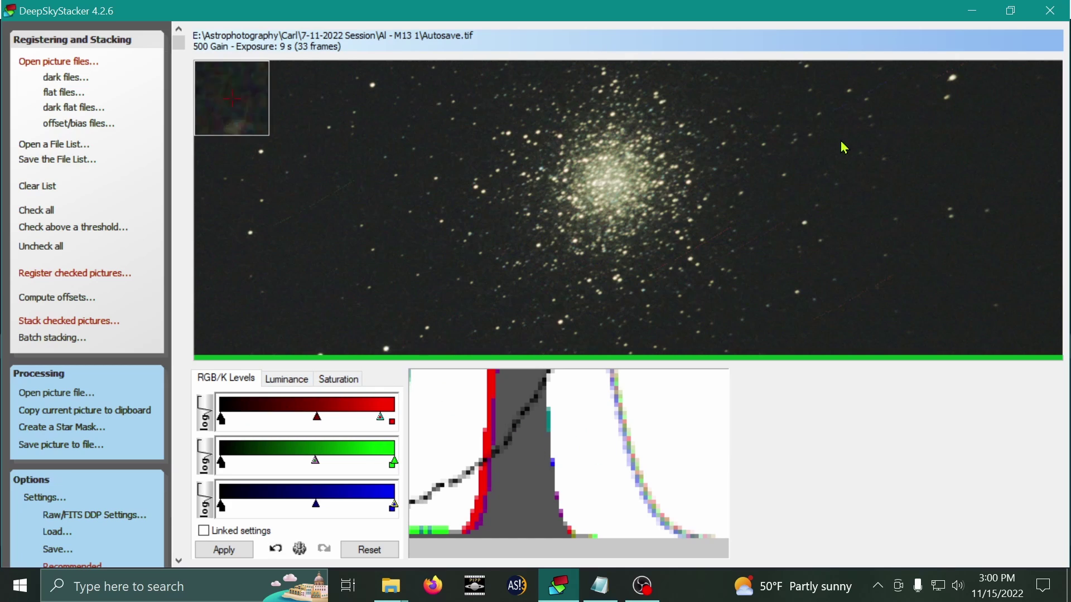
Raise the luminance Darkness power to 100.0, checking the curve in the histogram, and apply the change to the image
click(282, 383)
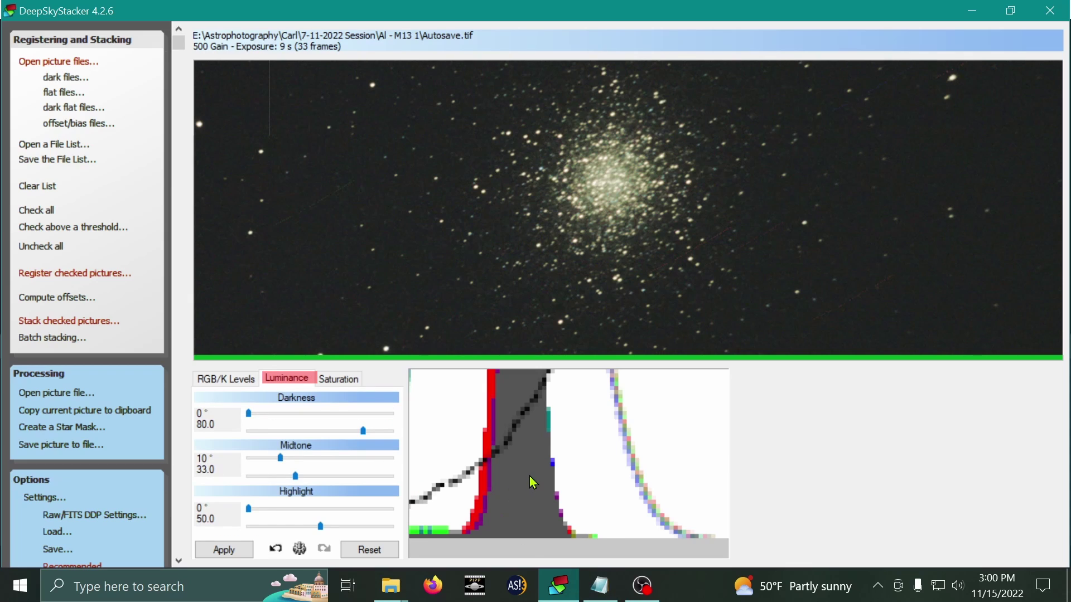
scroll(574, 435, down, 5)
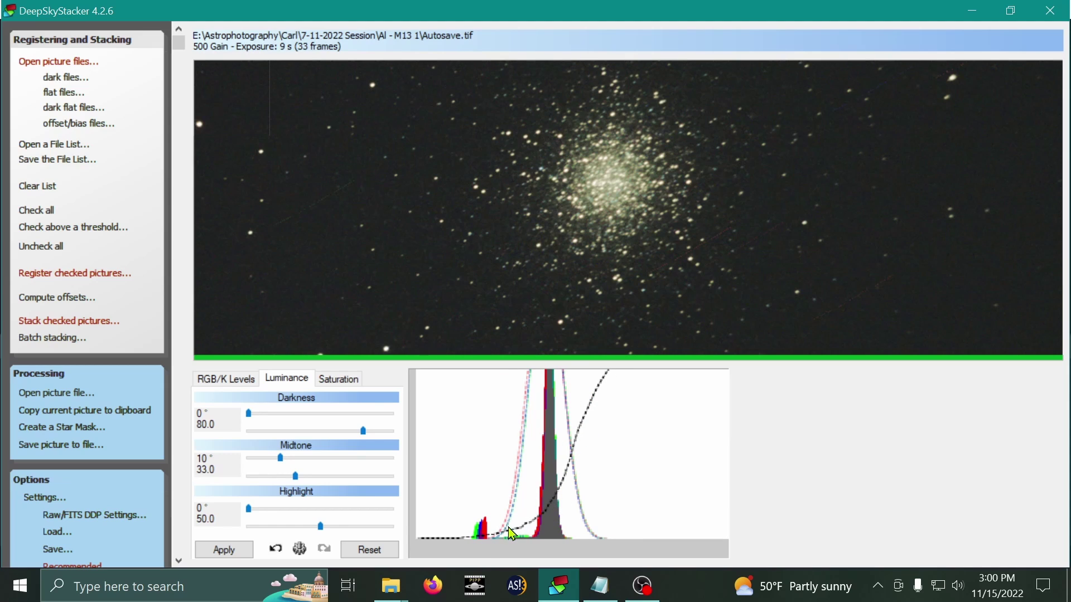
scroll(593, 440, down, 1)
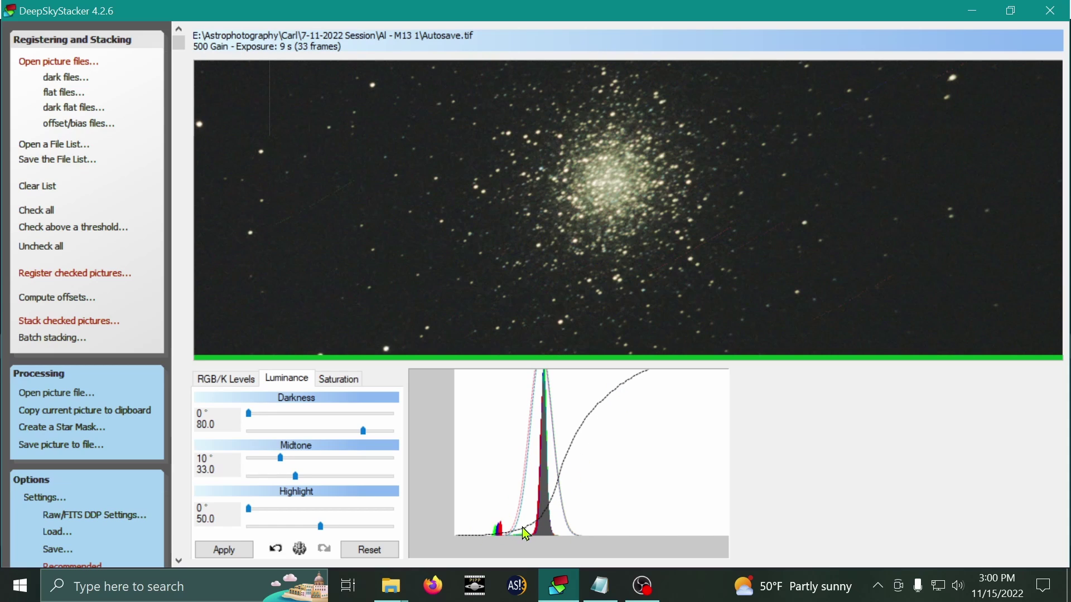
scroll(545, 539, up, 3)
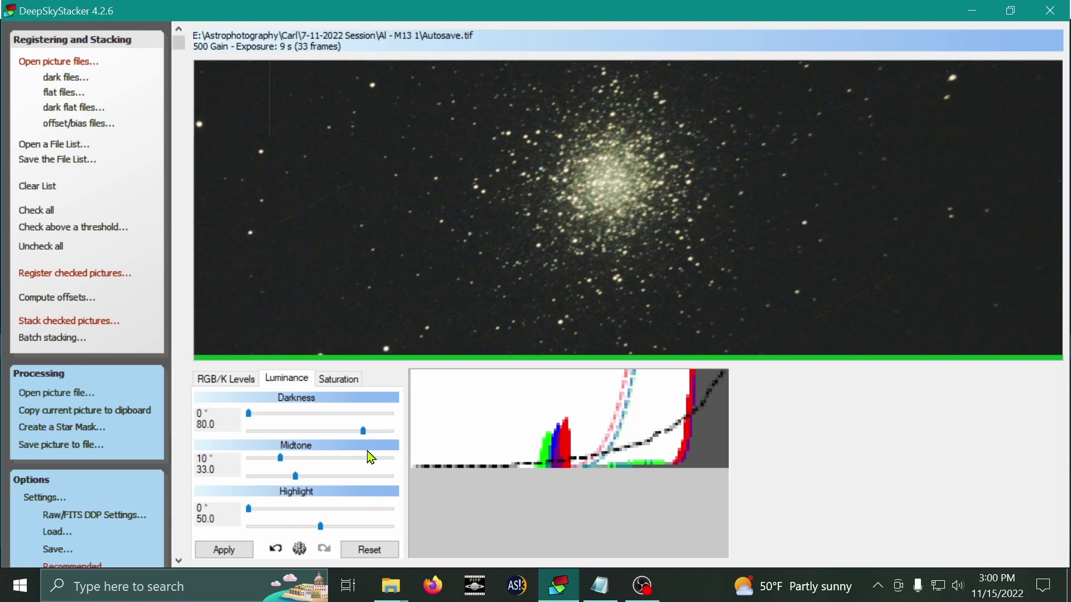
click(664, 453)
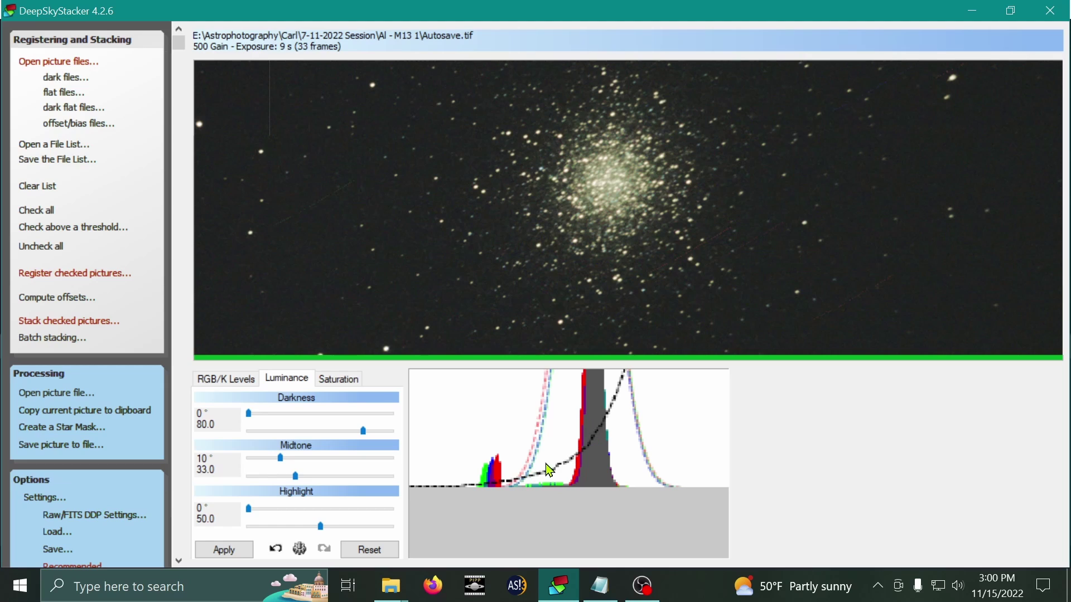
click(587, 463)
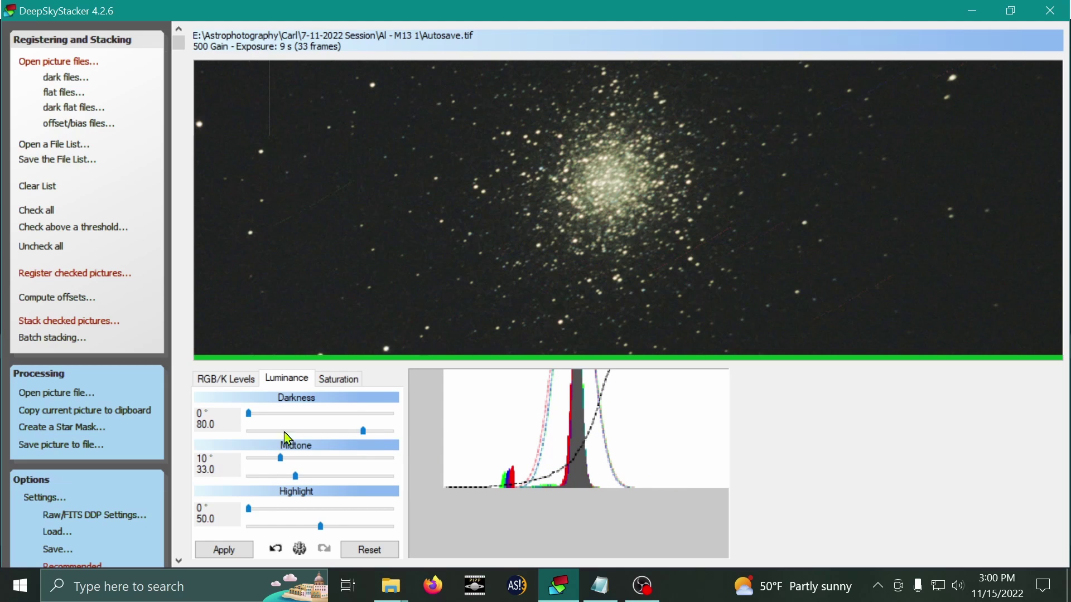
click(363, 432)
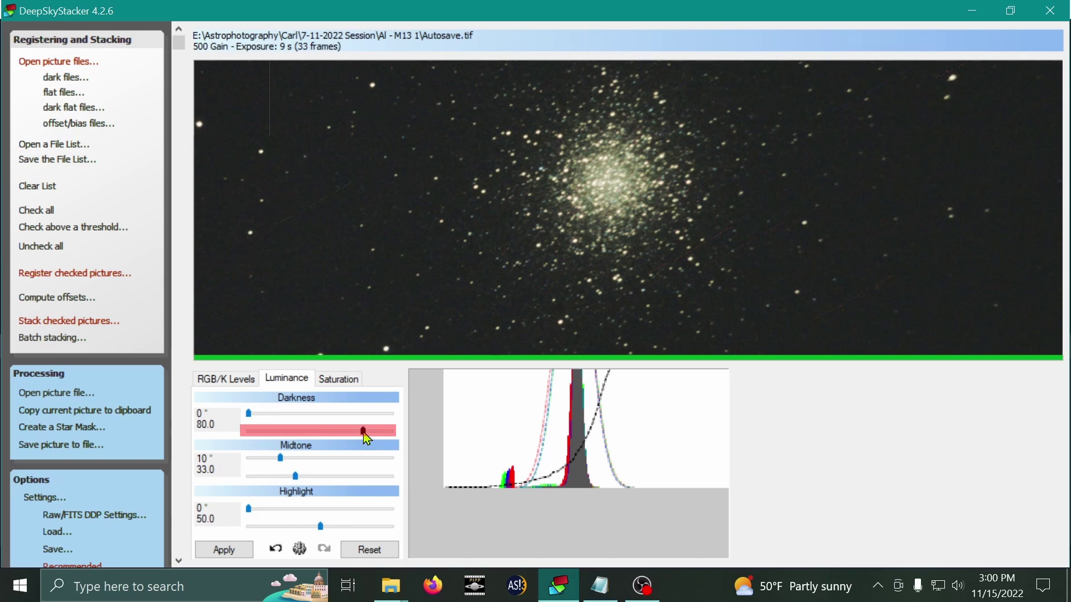
click(364, 433)
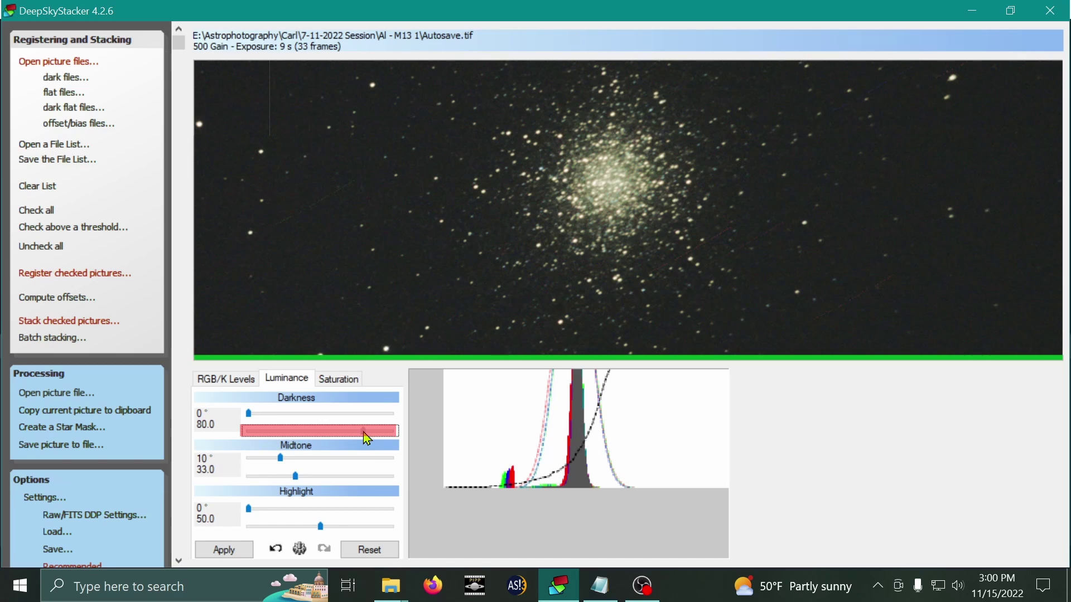
drag(363, 432, 481, 474)
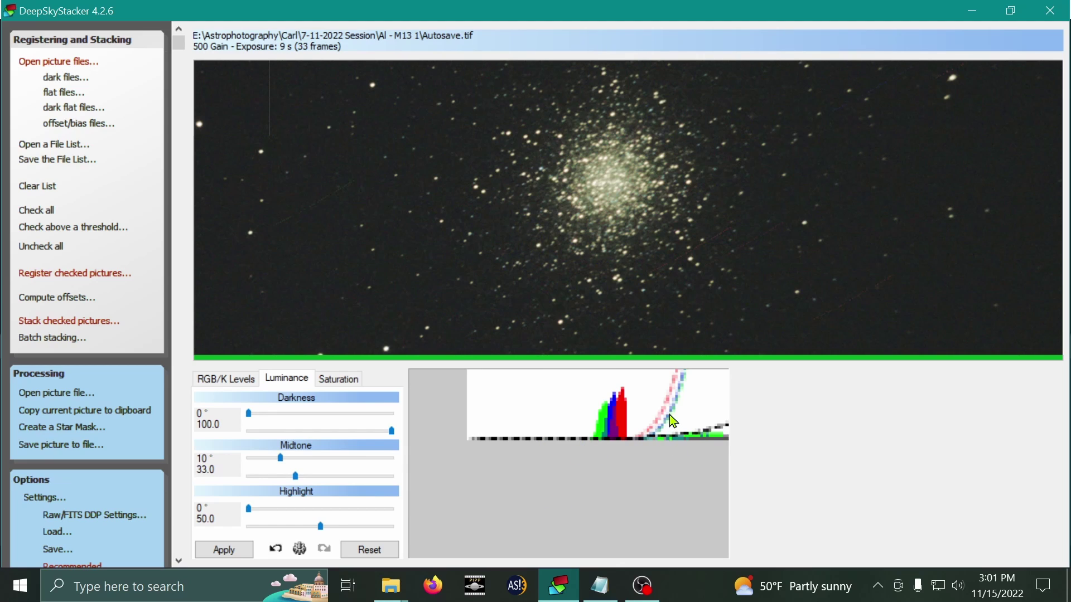
click(244, 557)
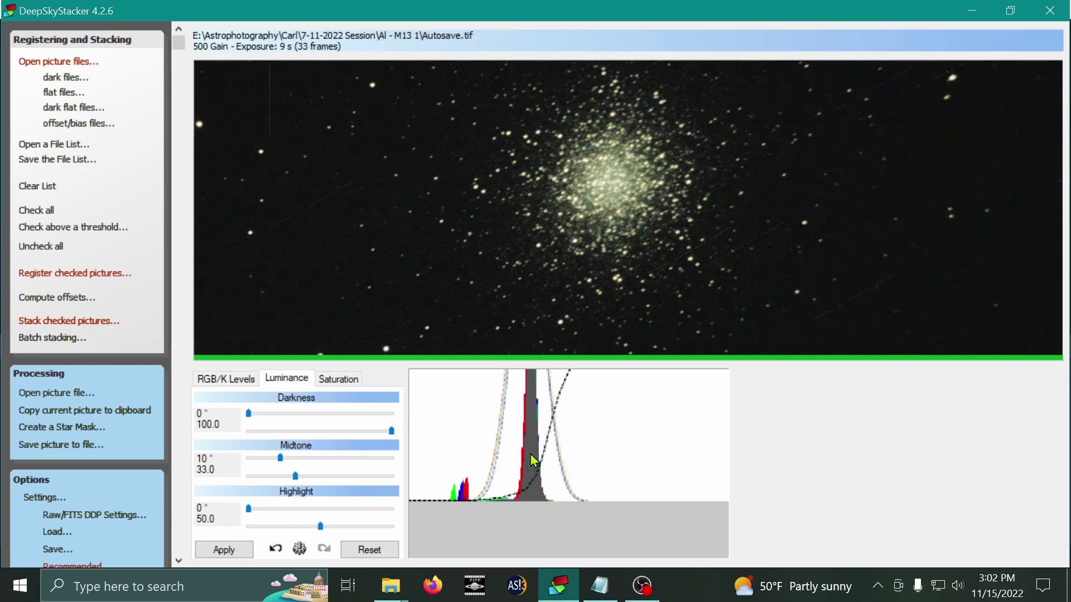
Try a luminance Midtone angle of 0°, apply it, and check the effect on the cluster up close
click(570, 400)
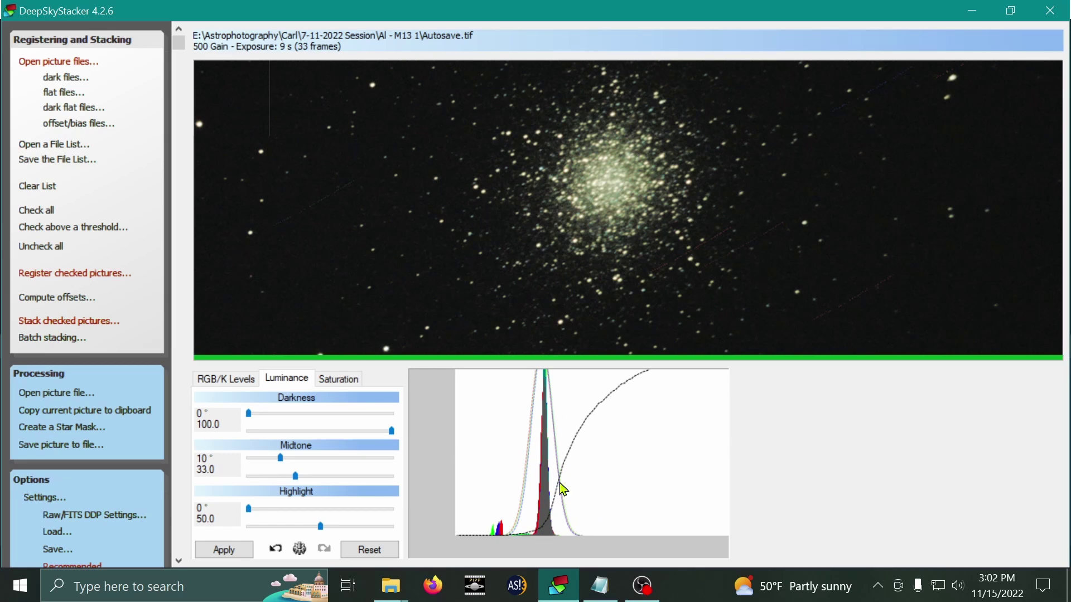
click(281, 459)
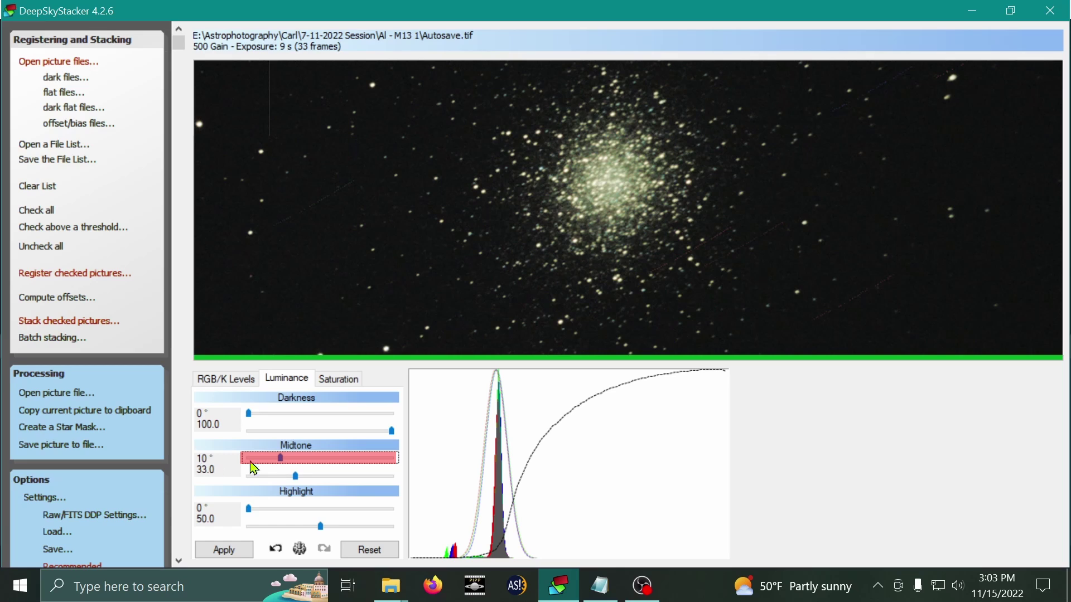
drag(282, 462, 274, 462)
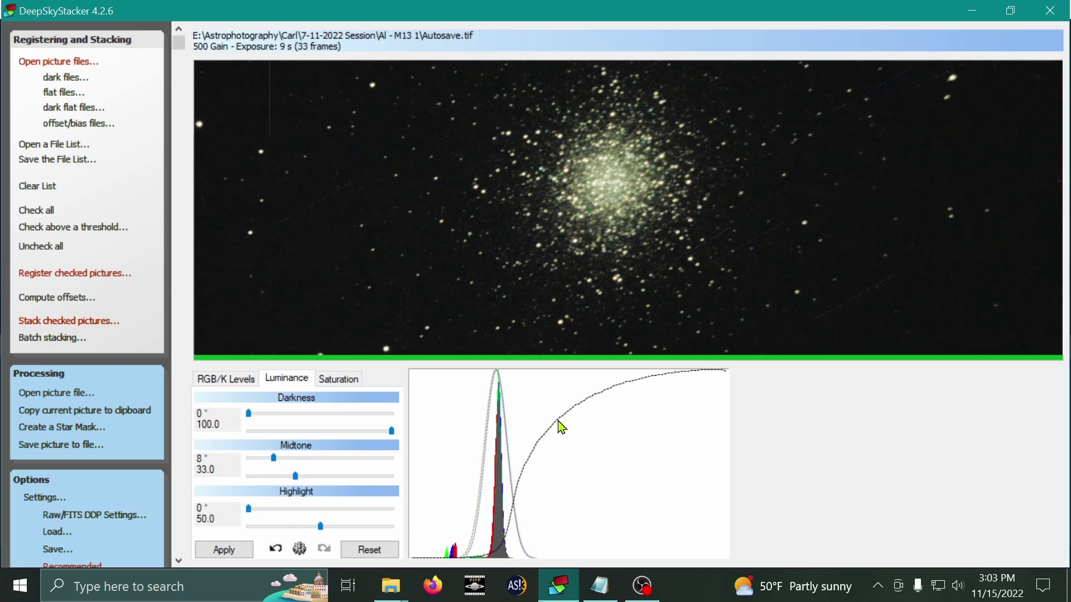
drag(274, 459, 253, 457)
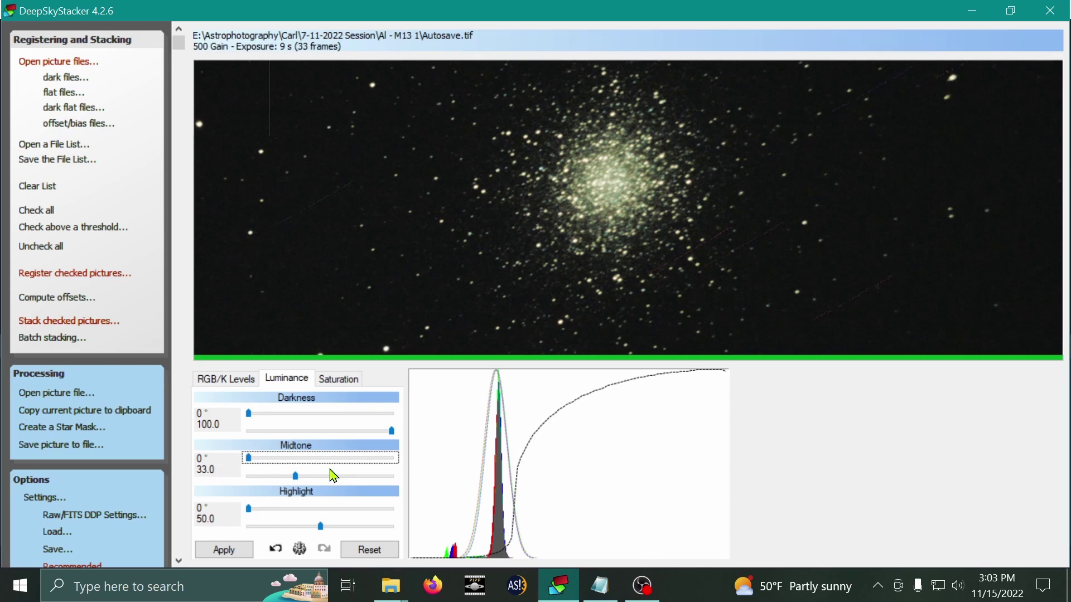
click(219, 550)
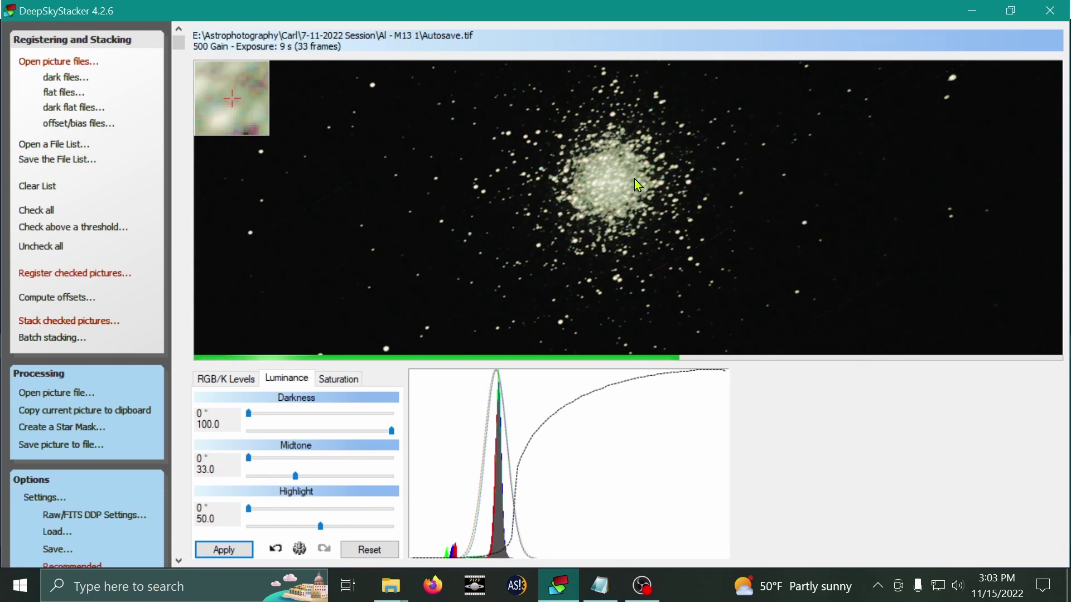
scroll(638, 166, up, 2)
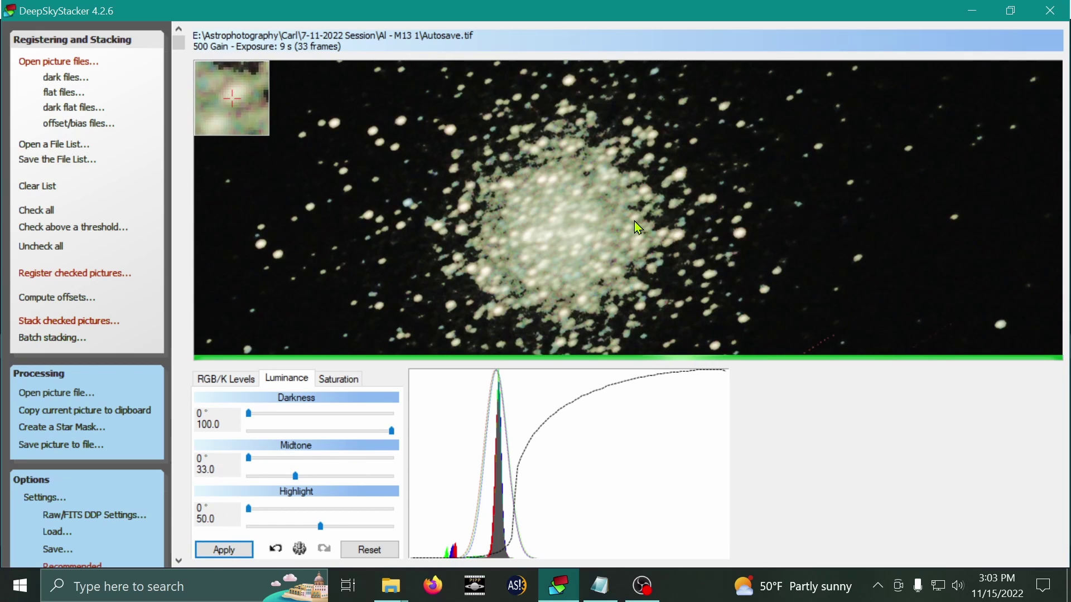
Set the luminance Midtone angle to 8° and its power to 30.4, and apply both values to the image
click(249, 459)
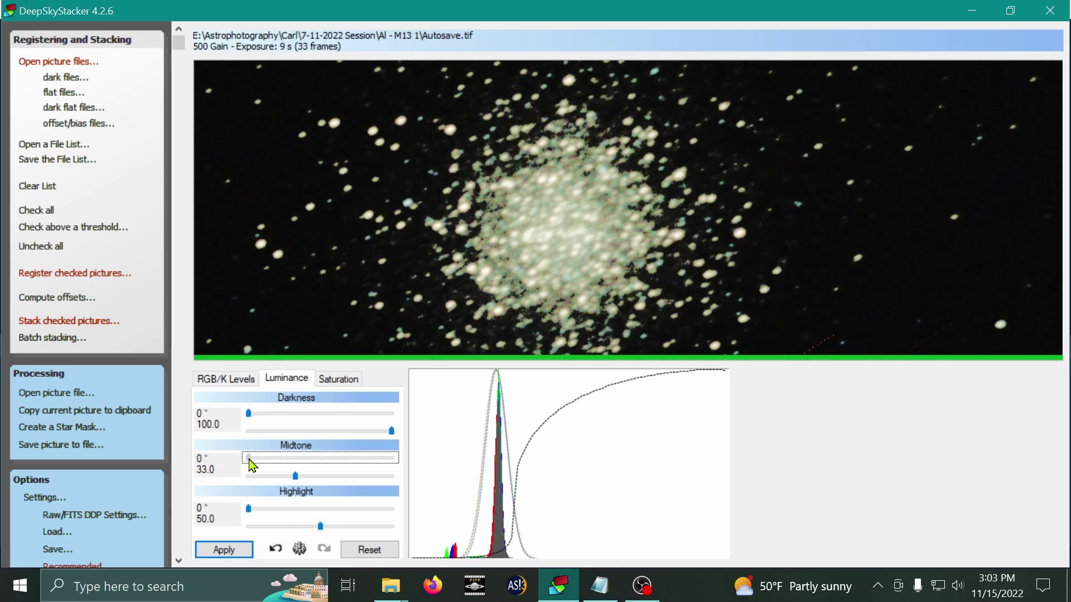
drag(249, 459, 279, 468)
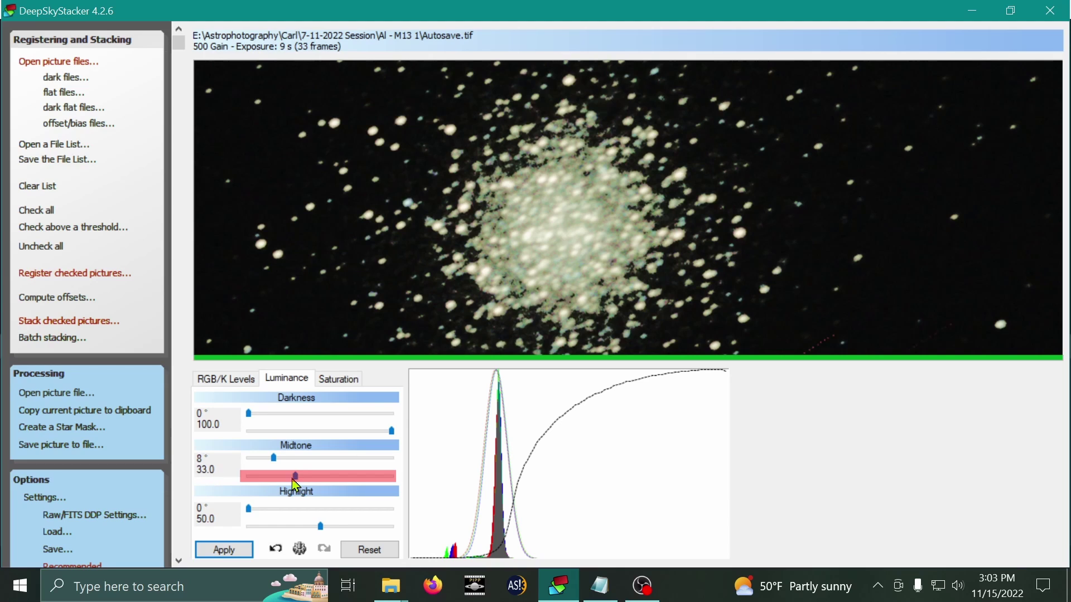
drag(298, 482, 297, 483)
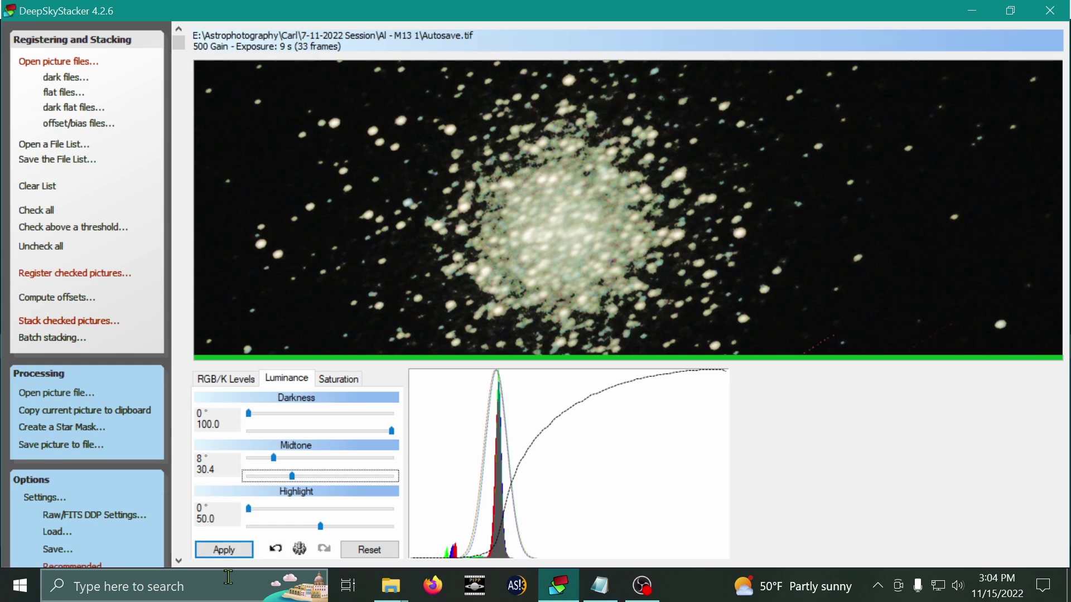
click(241, 553)
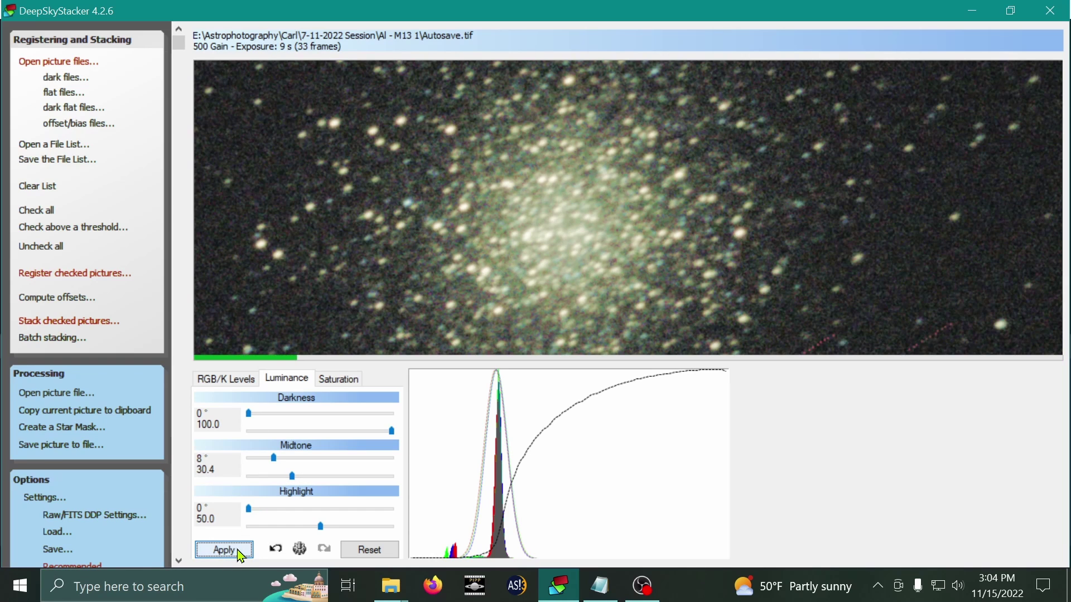
Examine the processed image as a whole and up close, comparing the cluster core, surrounding stars and background brightness
scroll(518, 205, down, 3)
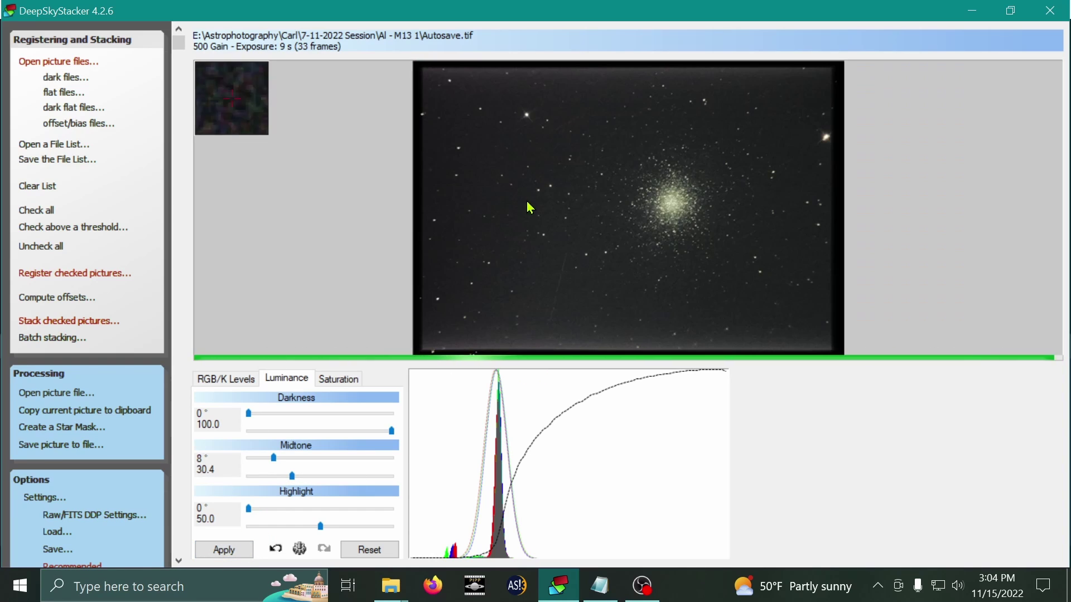
scroll(672, 209, up, 3)
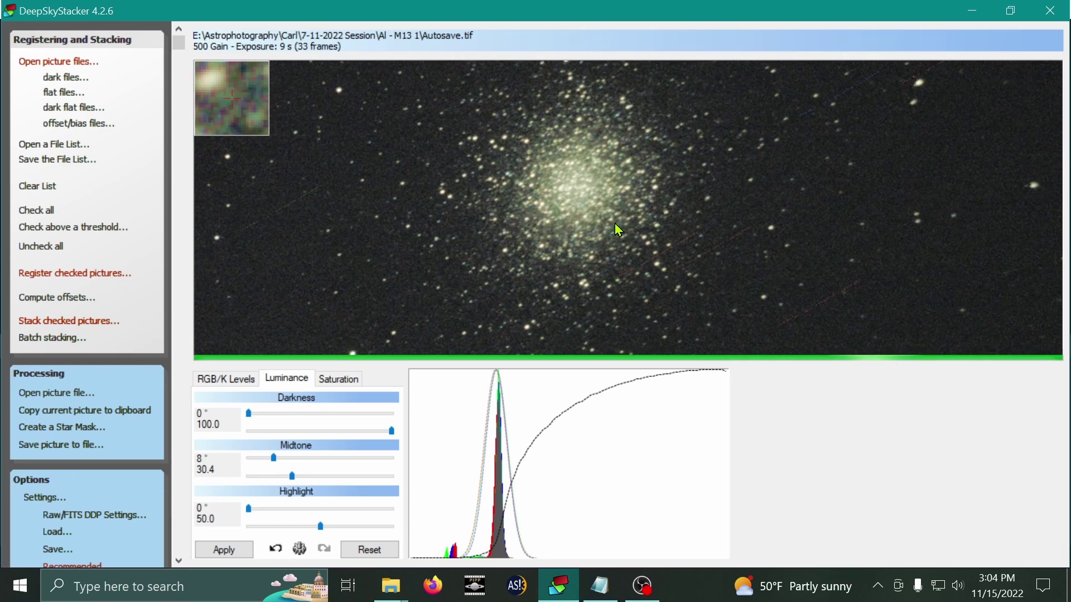
scroll(686, 258, down, 3)
scroll(681, 223, up, 4)
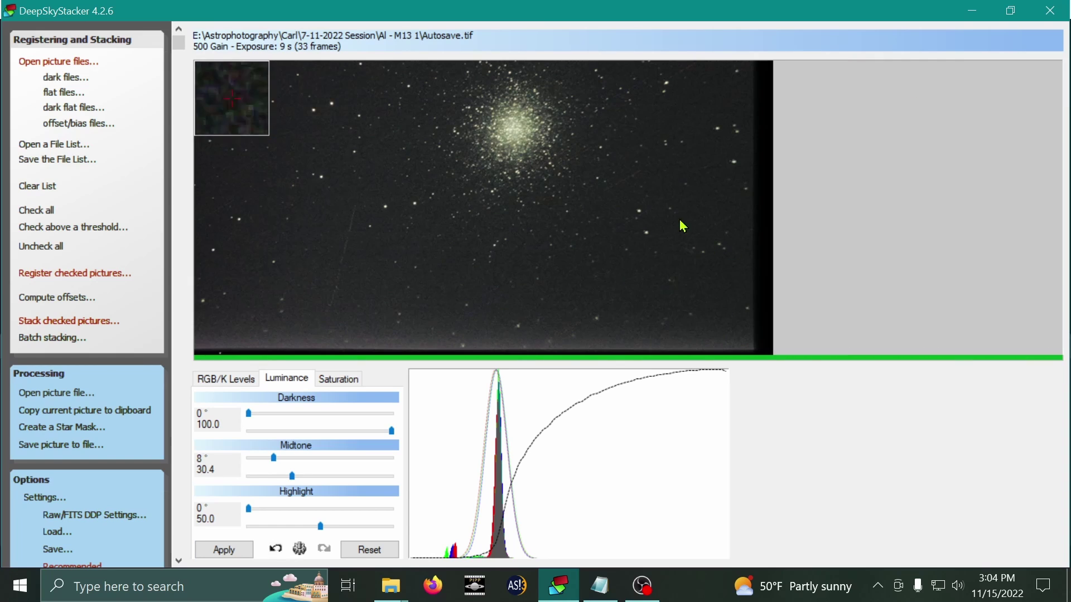
scroll(637, 216, down, 3)
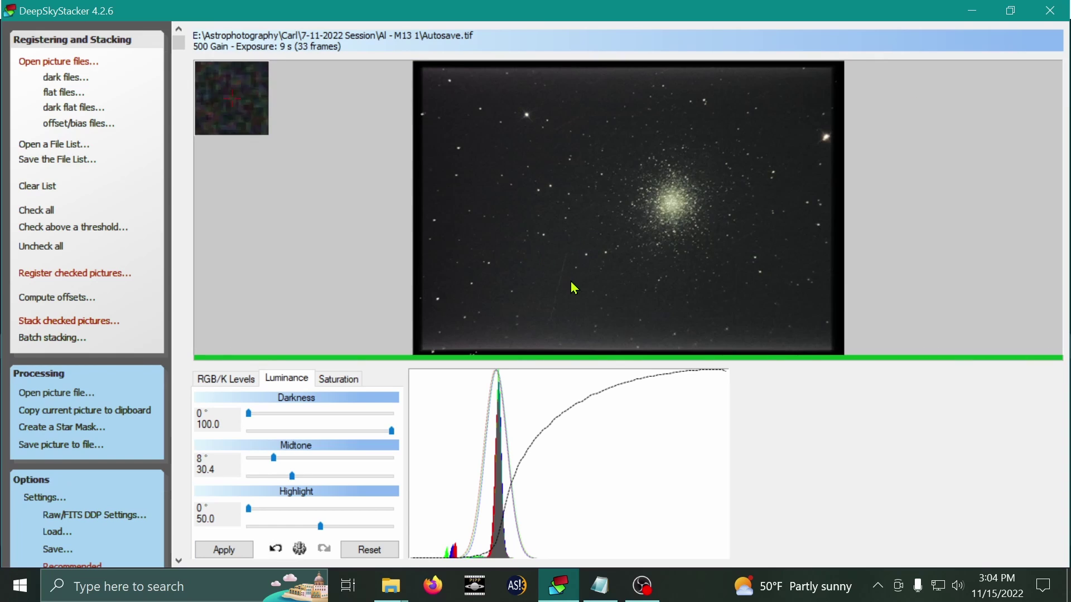
scroll(580, 282, up, 1)
scroll(632, 158, up, 2)
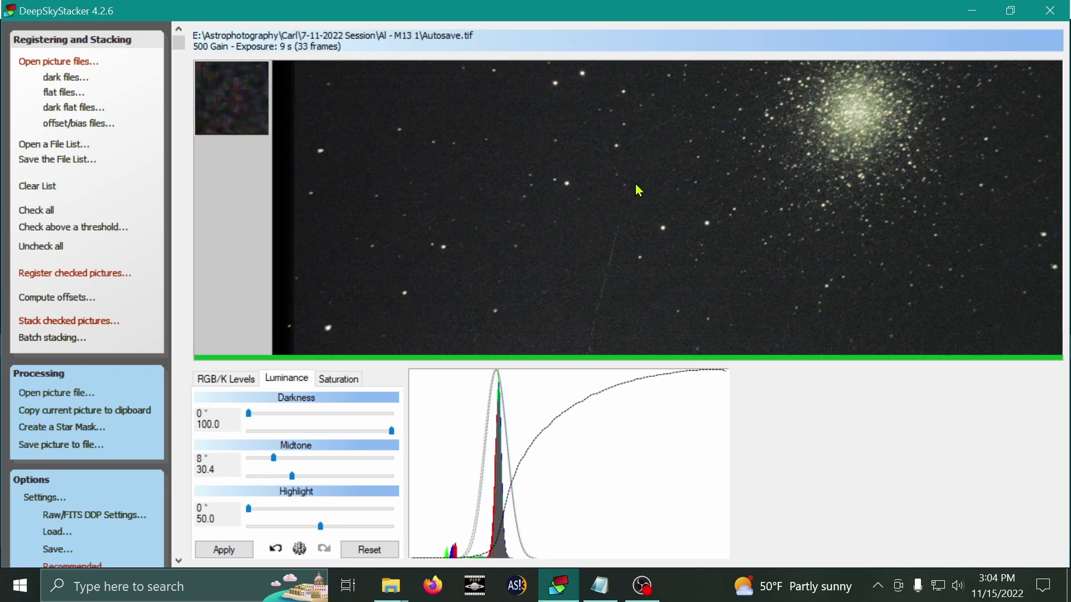
scroll(669, 119, up, 2)
scroll(673, 124, up, 2)
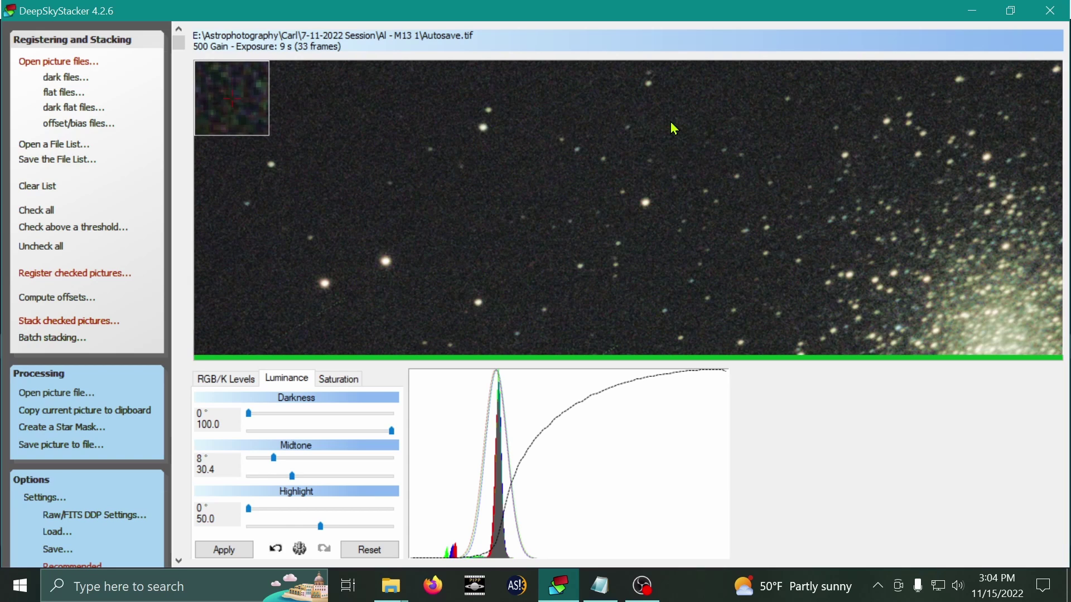
scroll(902, 242, down, 5)
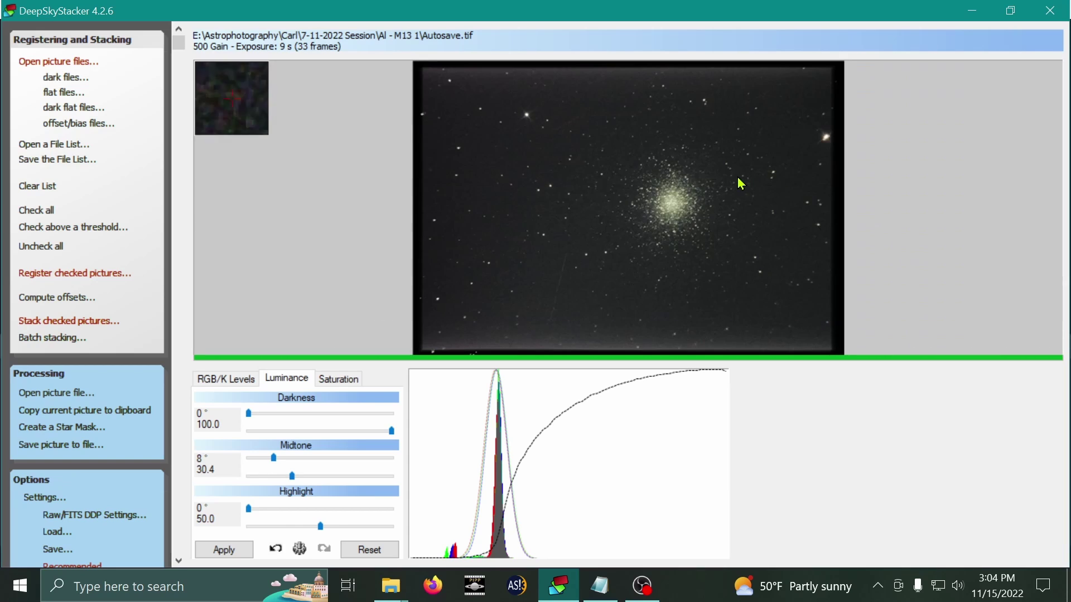
scroll(739, 182, up, 2)
scroll(561, 265, up, 2)
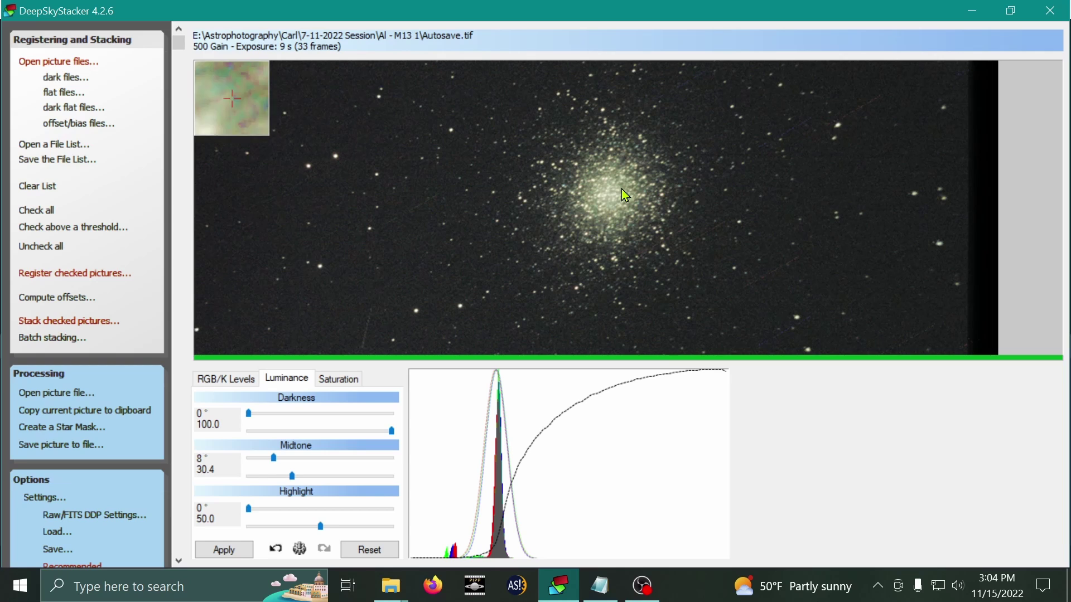
scroll(611, 207, up, 2)
scroll(628, 250, up, 1)
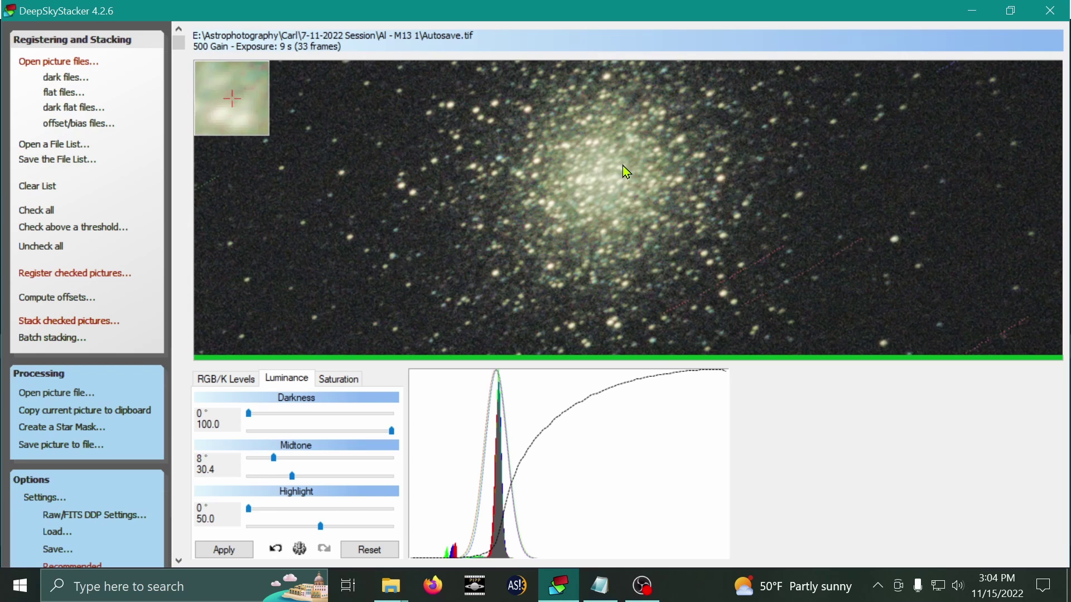
scroll(626, 171, up, 1)
scroll(626, 184, down, 6)
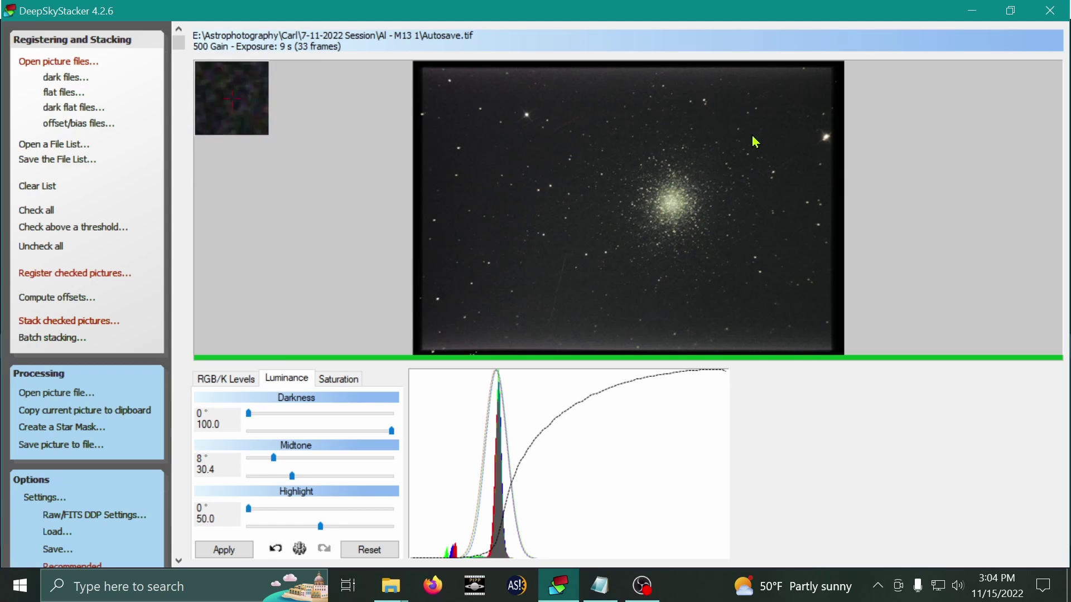
Set the luminance Midtone power to 31.6, apply it, and check the cluster and background in the result
click(293, 477)
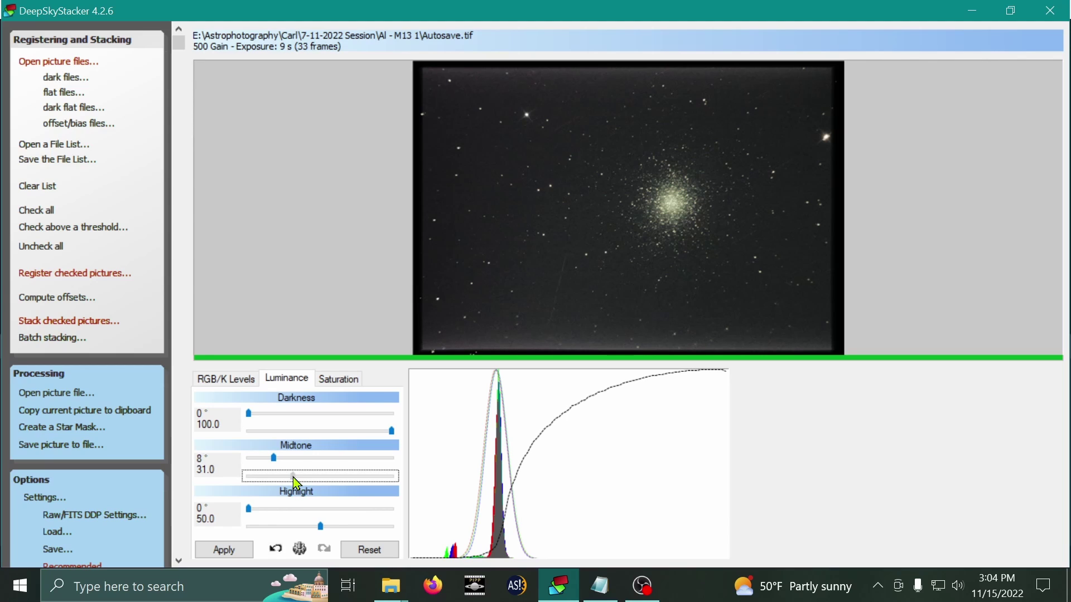
drag(294, 479, 294, 480)
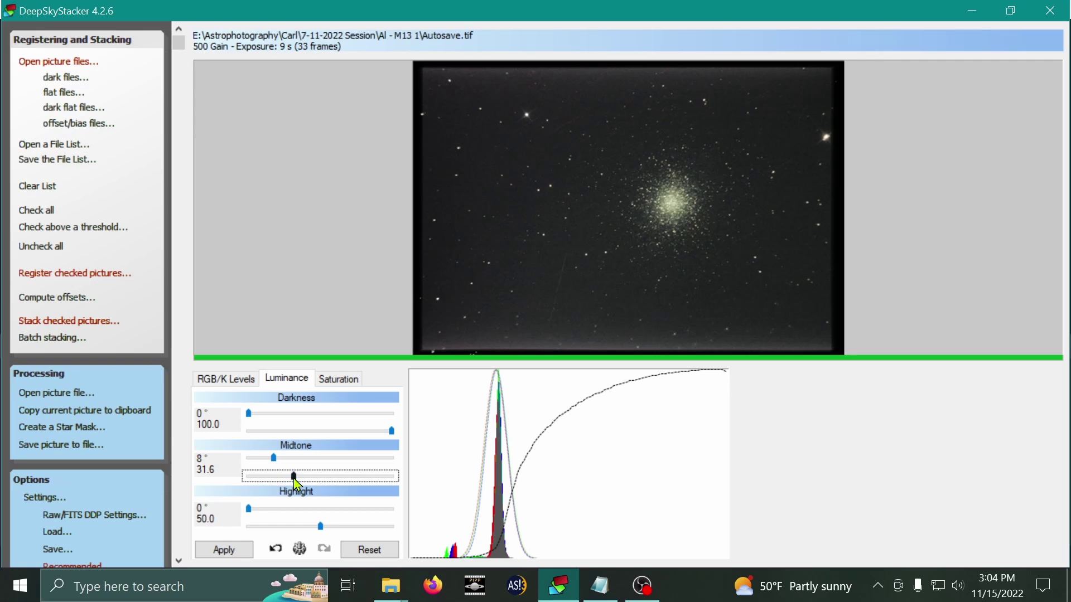
click(208, 552)
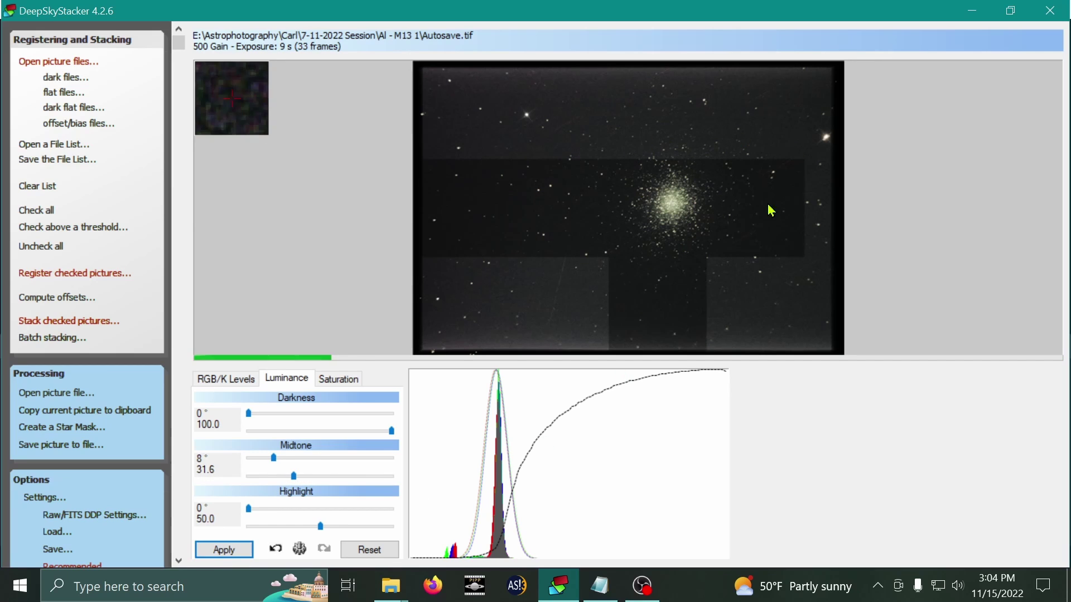
scroll(690, 222, up, 4)
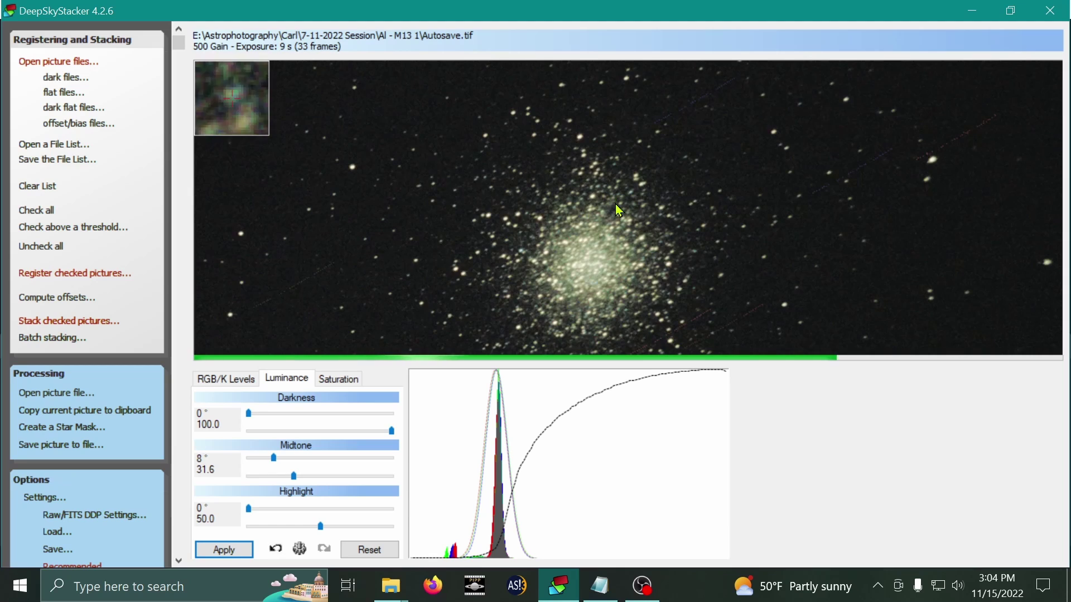
scroll(600, 188, down, 5)
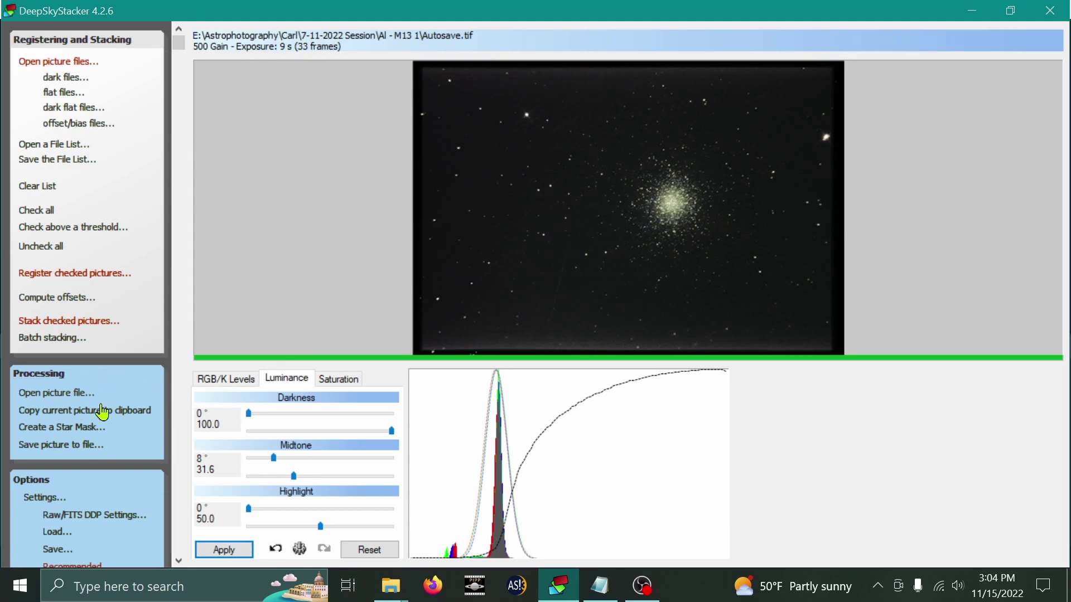
Save the processed picture to the Documents folder as an uncompressed 16-bit TIFF named M13-Test, with the adjustments applied
click(83, 445)
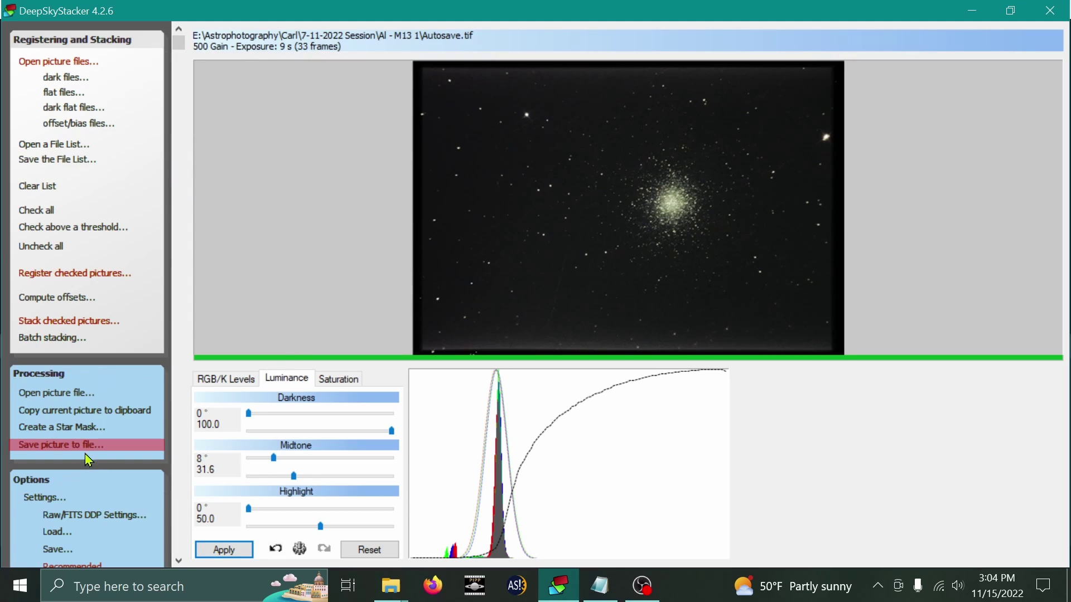
click(56, 450)
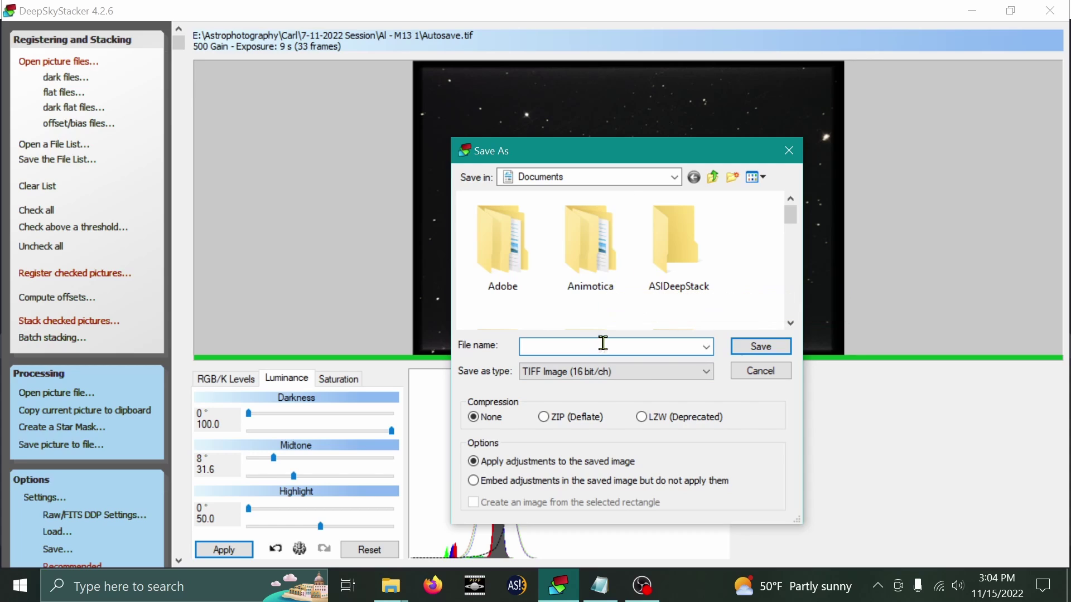
click(595, 344)
text(M13-Test)
click(753, 347)
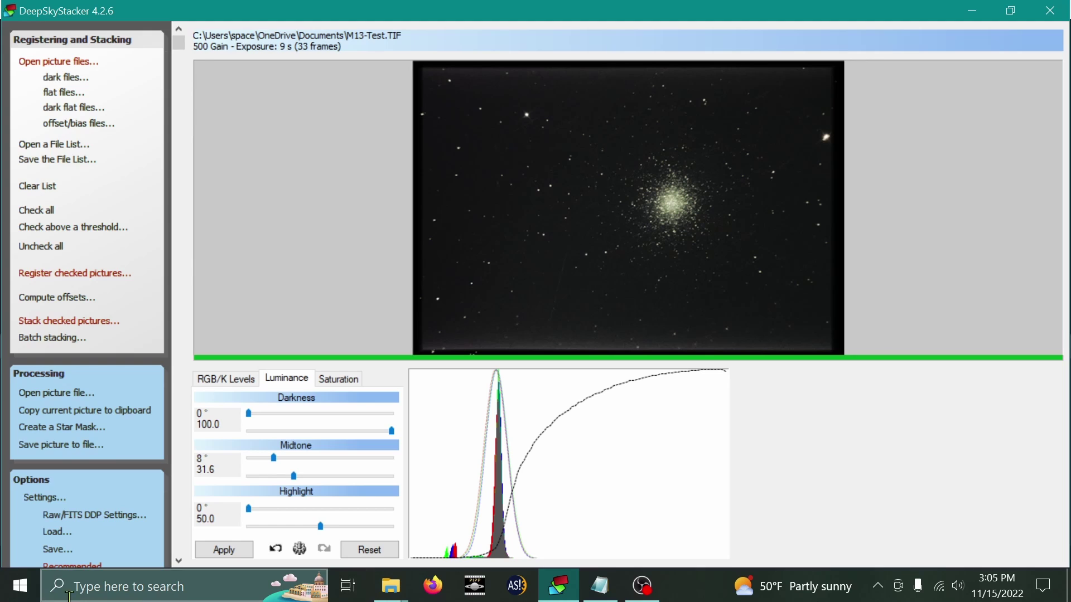
Find the Documents folder through the system search and open the M13-Test TIF file from it
click(391, 588)
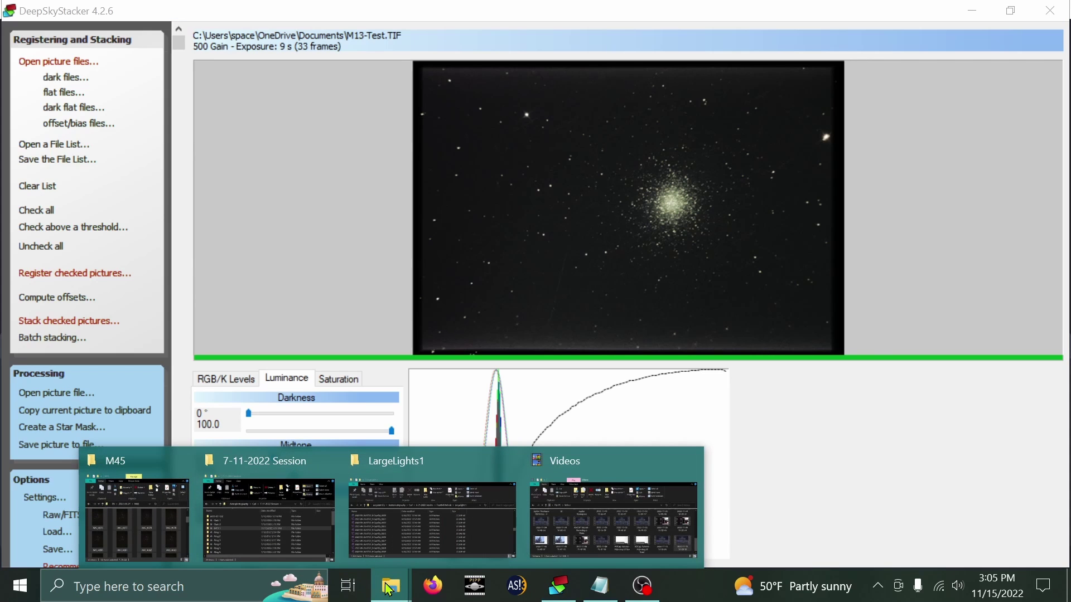
click(21, 585)
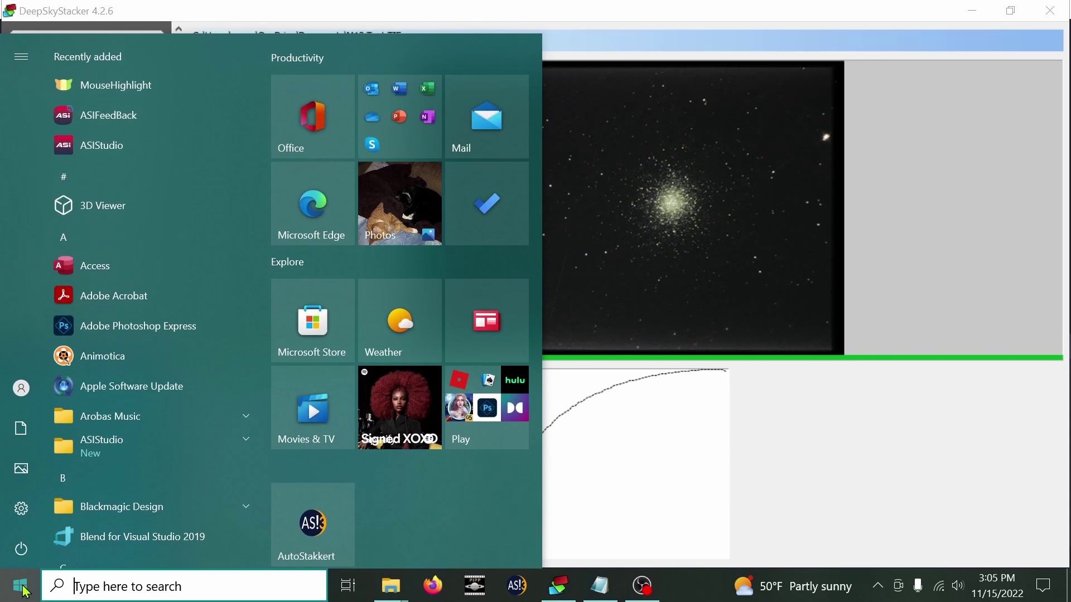
text(docu)
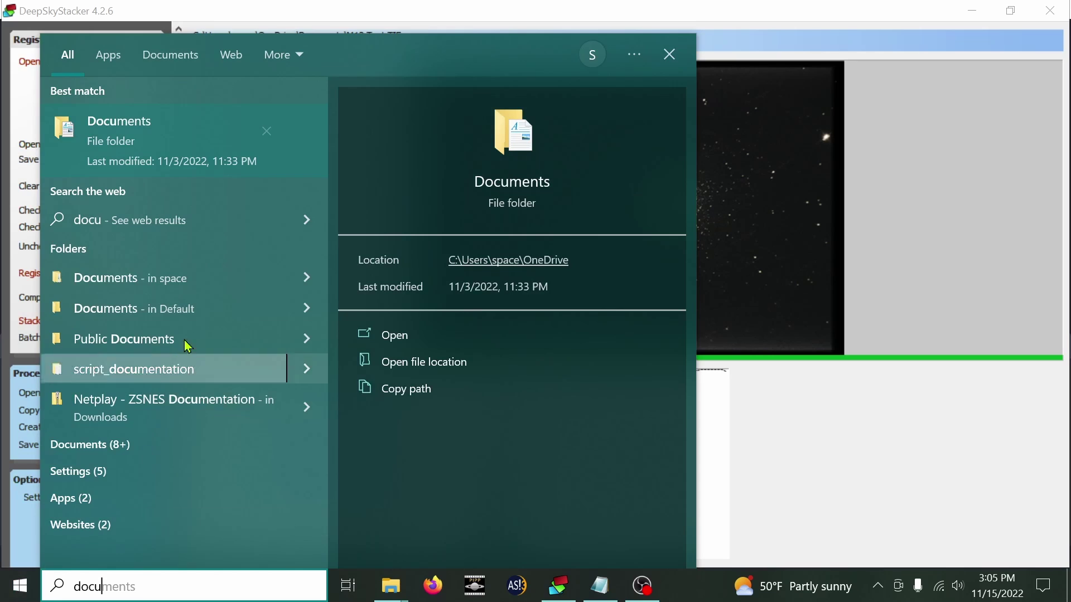
click(132, 142)
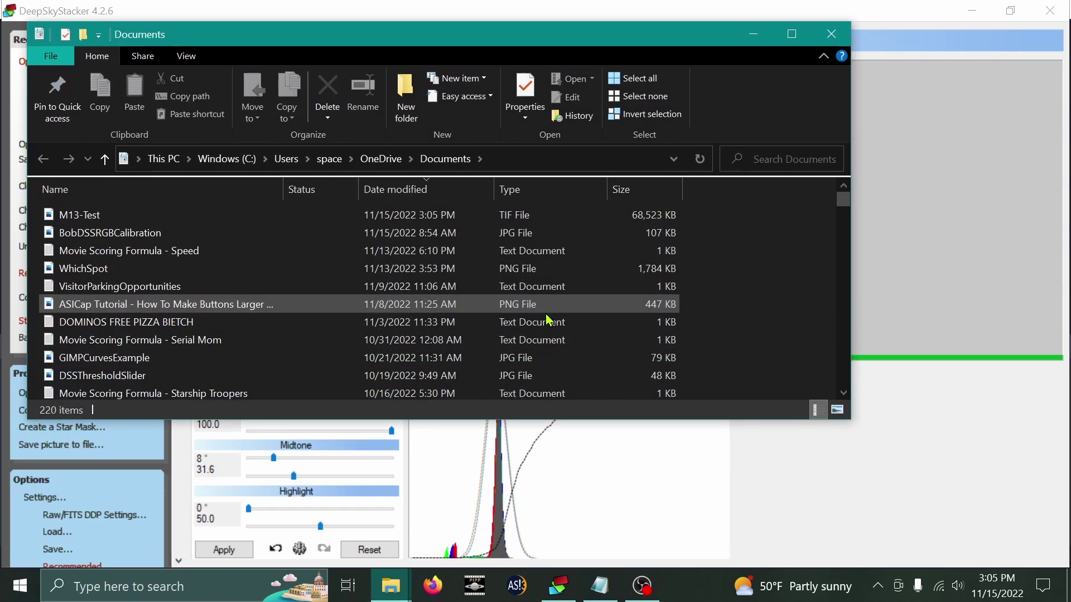
double_click(176, 219)
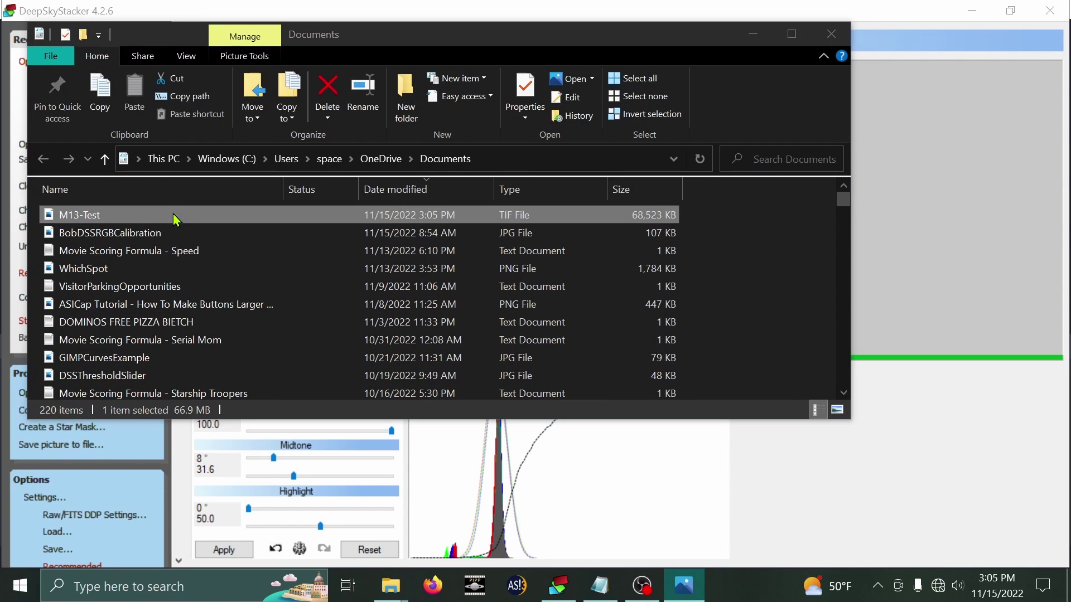
Examine the saved M13-Test image as a whole and up close, checking the cluster core, background and brightest stars, and close the viewer
scroll(645, 287, up, 3)
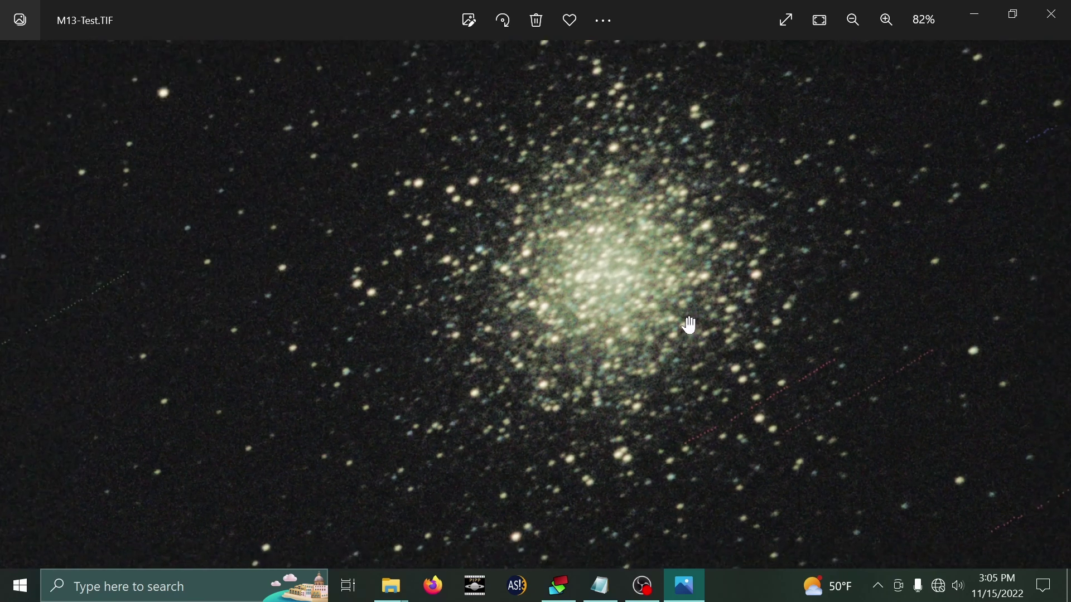
scroll(688, 323, down, 3)
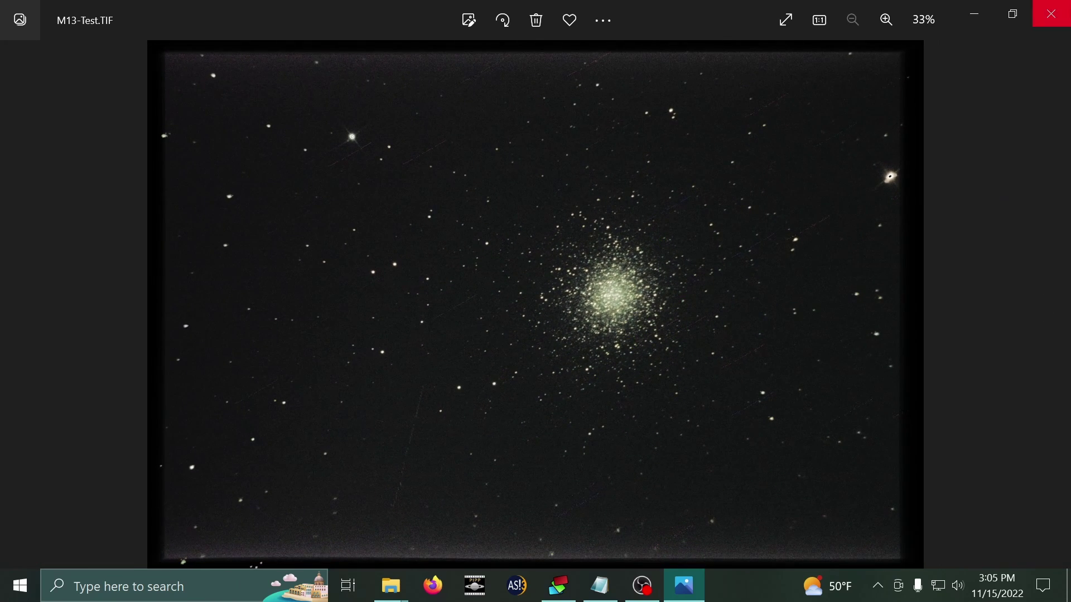
scroll(889, 173, up, 3)
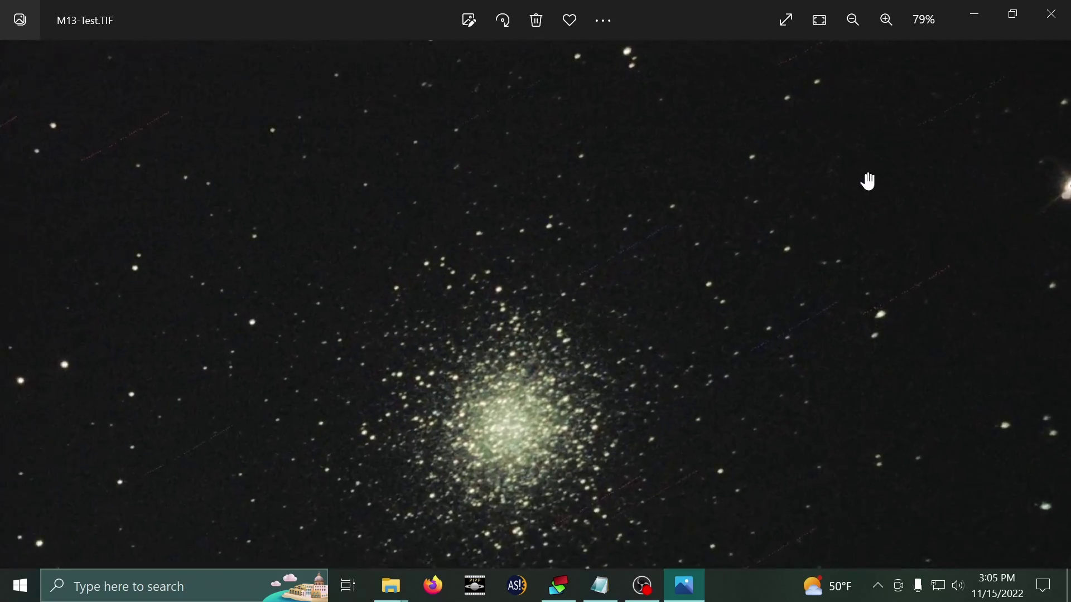
scroll(976, 226, up, 4)
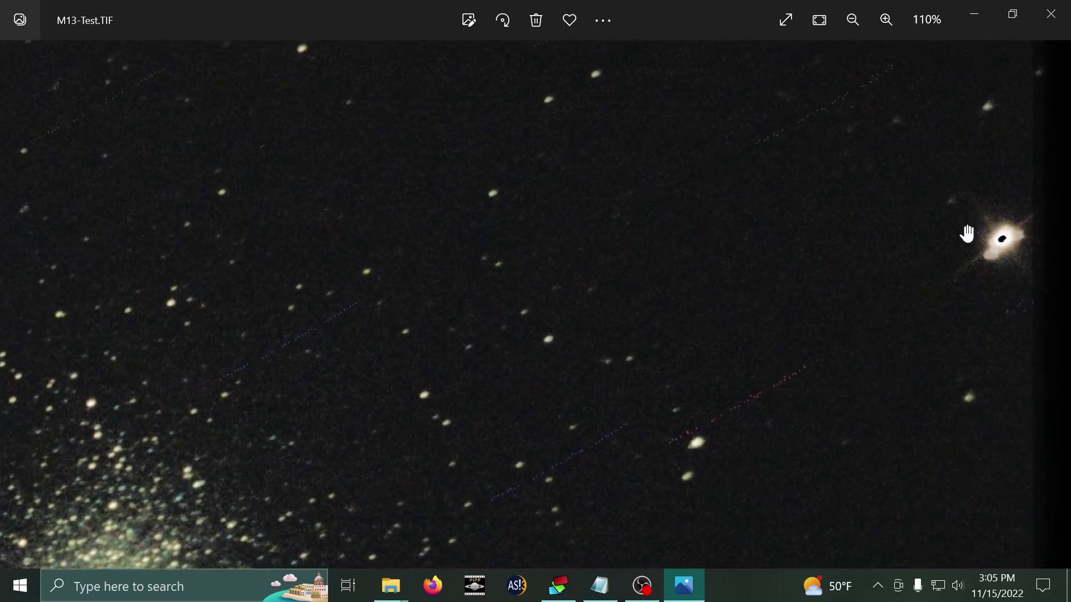
scroll(724, 199, left, 5)
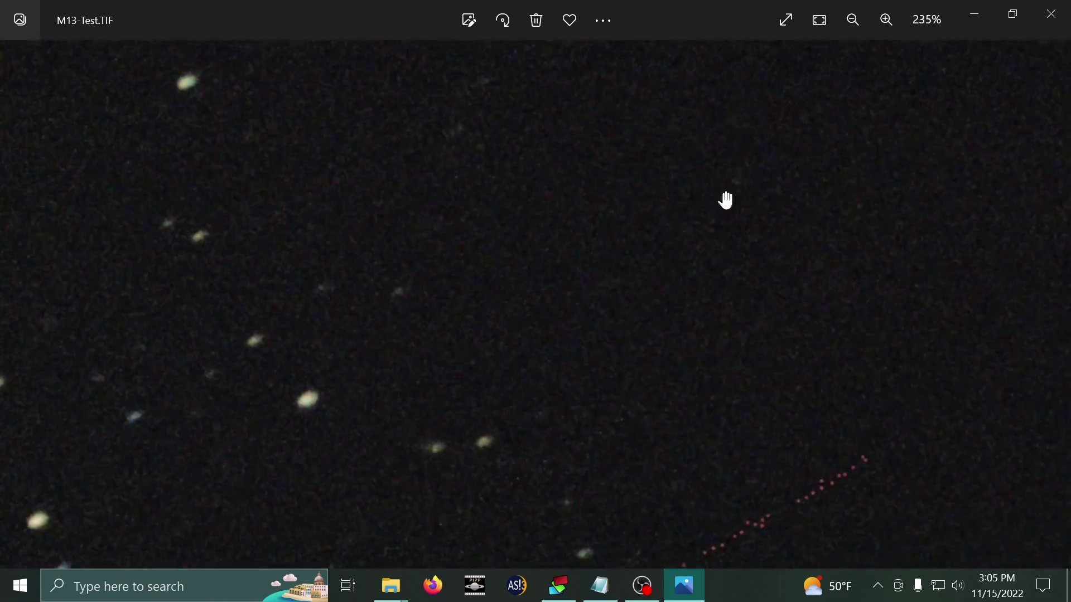
scroll(334, 267, down, 2)
scroll(426, 324, left, 5)
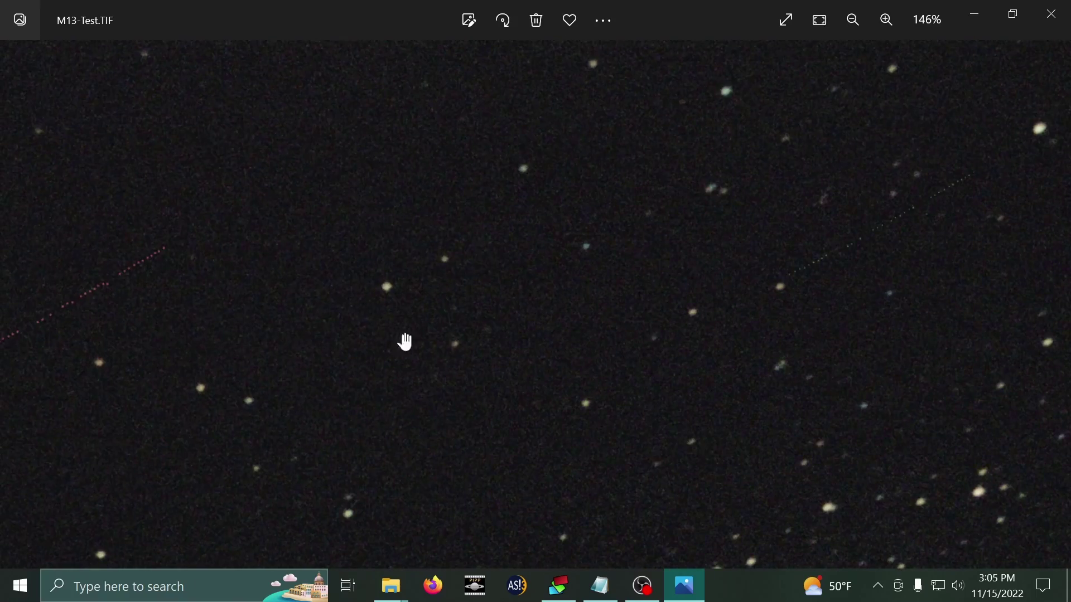
scroll(574, 337, down, 1)
drag(354, 366, 727, 376)
scroll(727, 375, up, 1)
scroll(726, 375, up, 3)
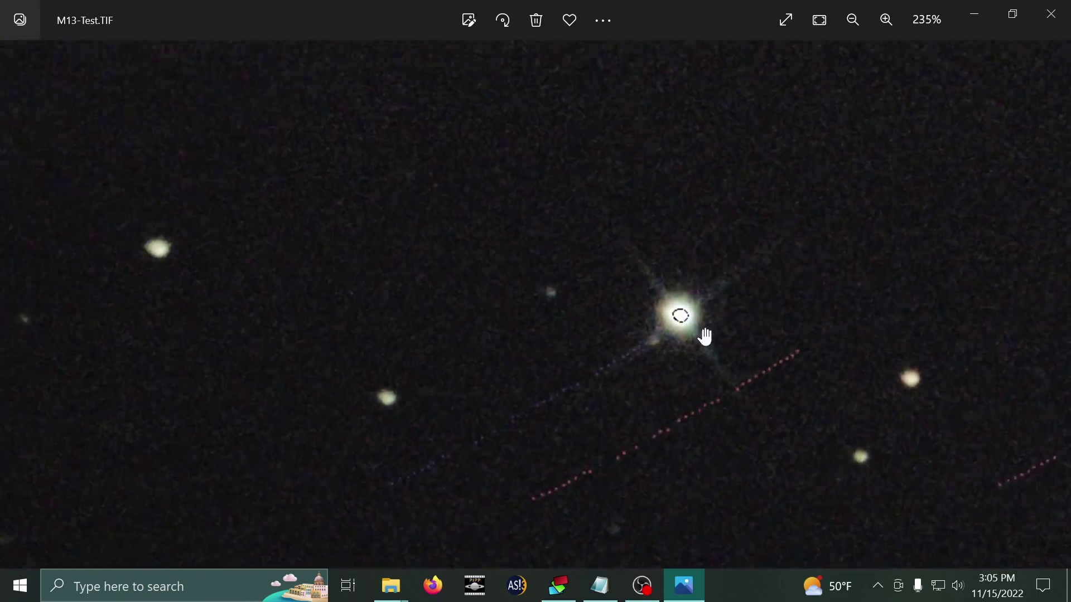
scroll(676, 310, down, 4)
scroll(657, 308, down, 3)
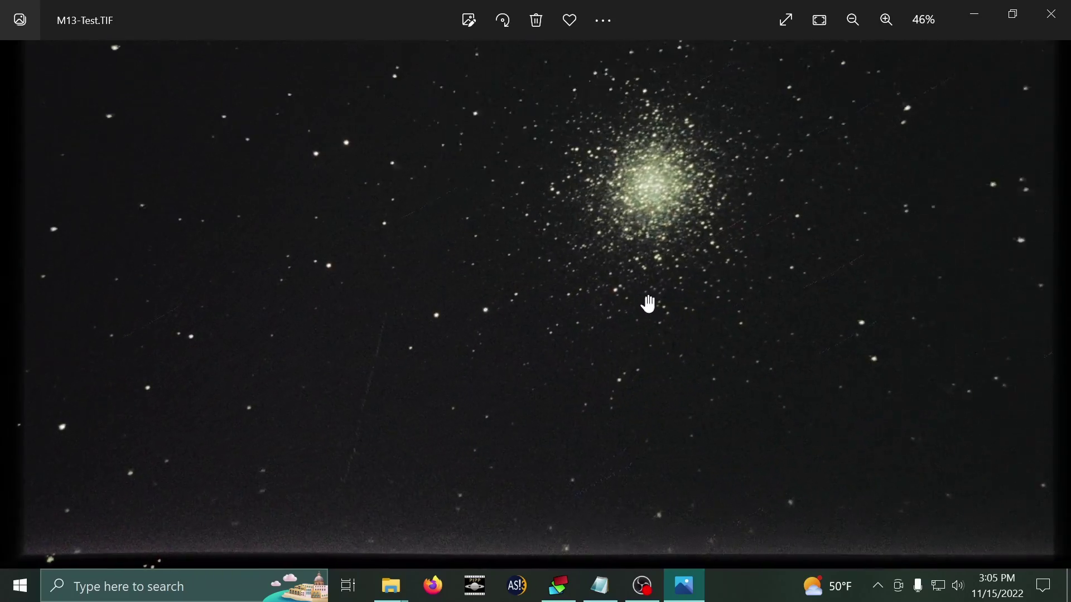
click(1051, 14)
Copy the current DeepSkyStacker picture to the clipboard, launch GIMP and paste the picture as a new image
click(63, 463)
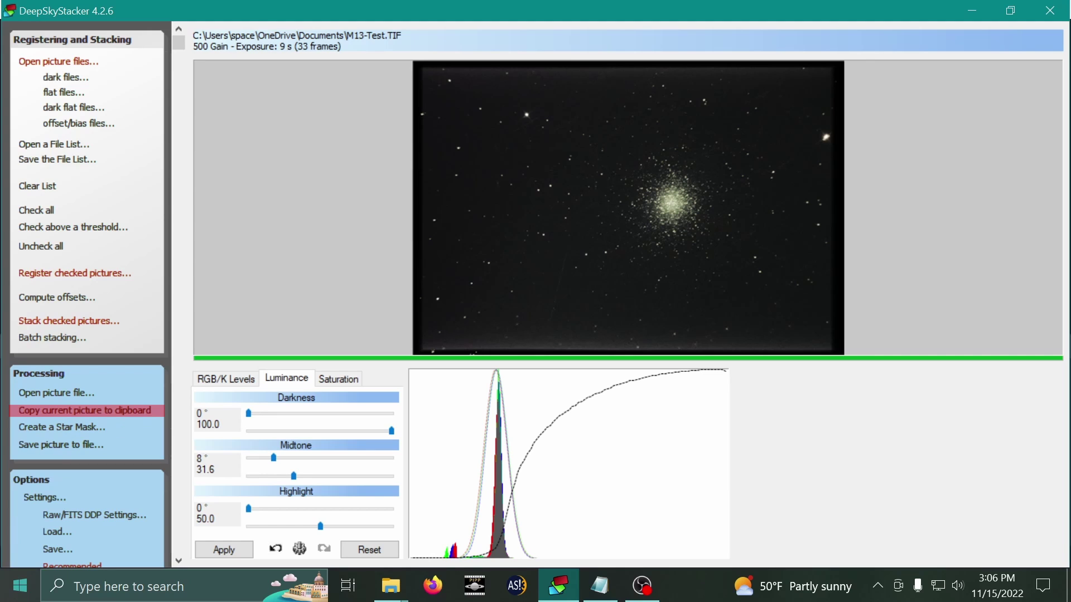
click(16, 585)
text(gimp)
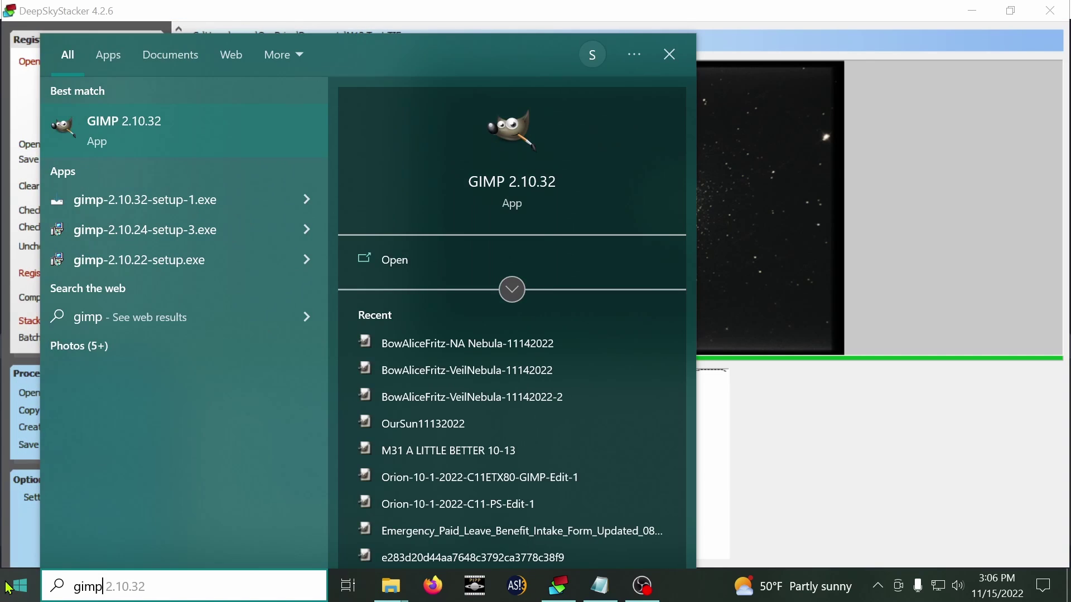
key(Return)
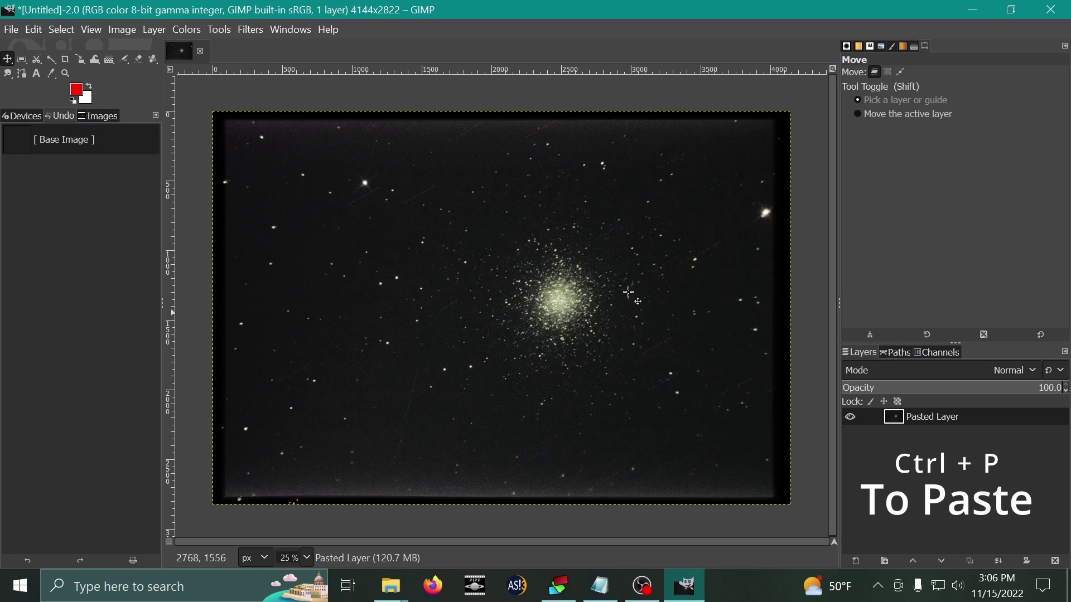
Inspect the pasted image at several magnifications, looking at the cluster and the surrounding star field
key(alt)
key(1)
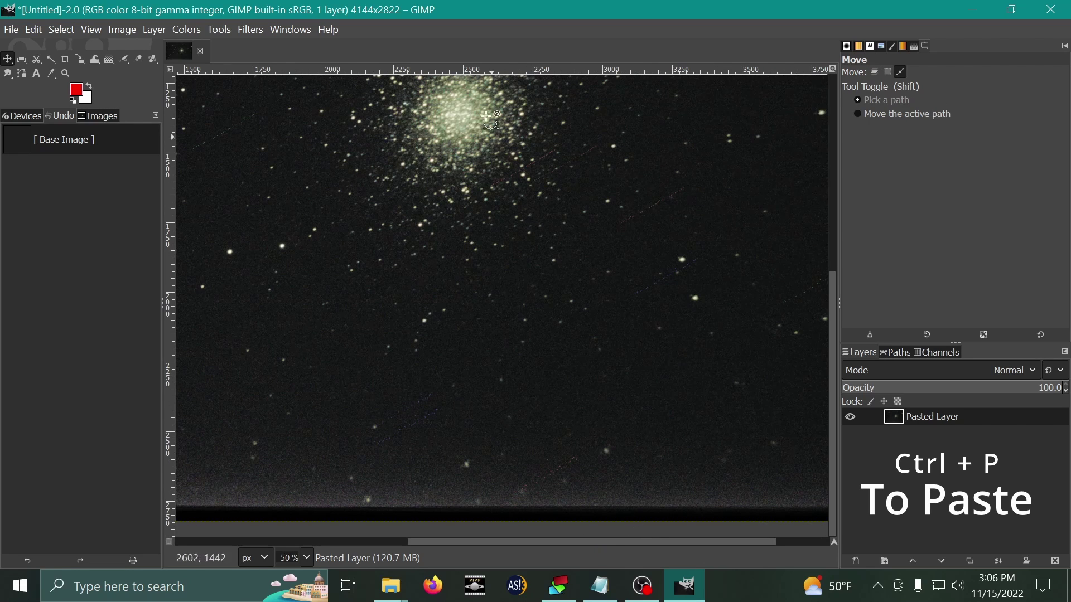
scroll(486, 211, up, 1)
scroll(482, 207, down, 3)
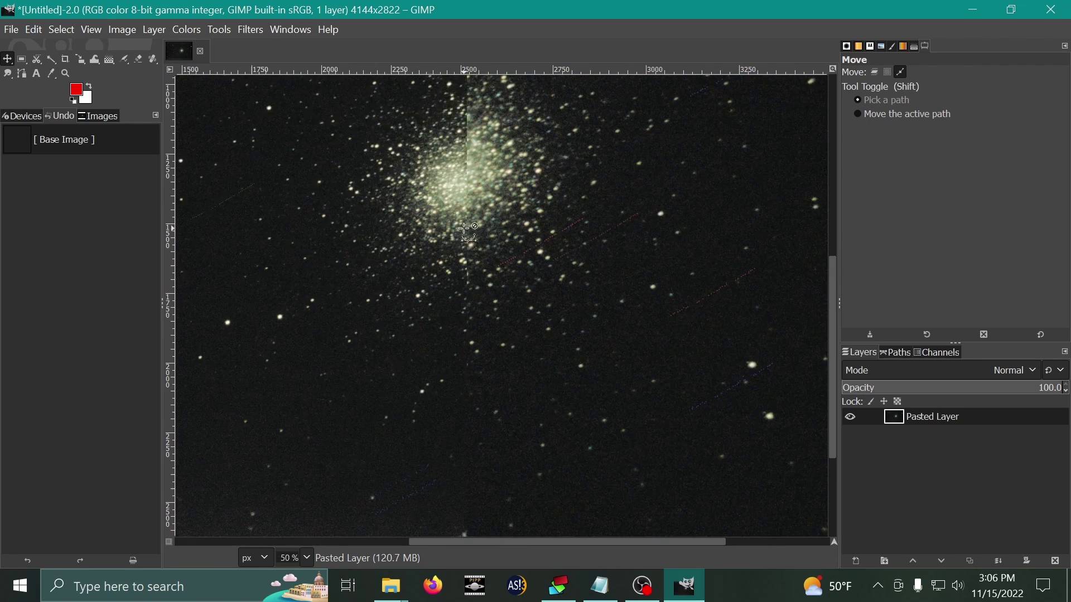
scroll(417, 187, up, 1)
scroll(454, 199, up, 3)
scroll(454, 199, down, 2)
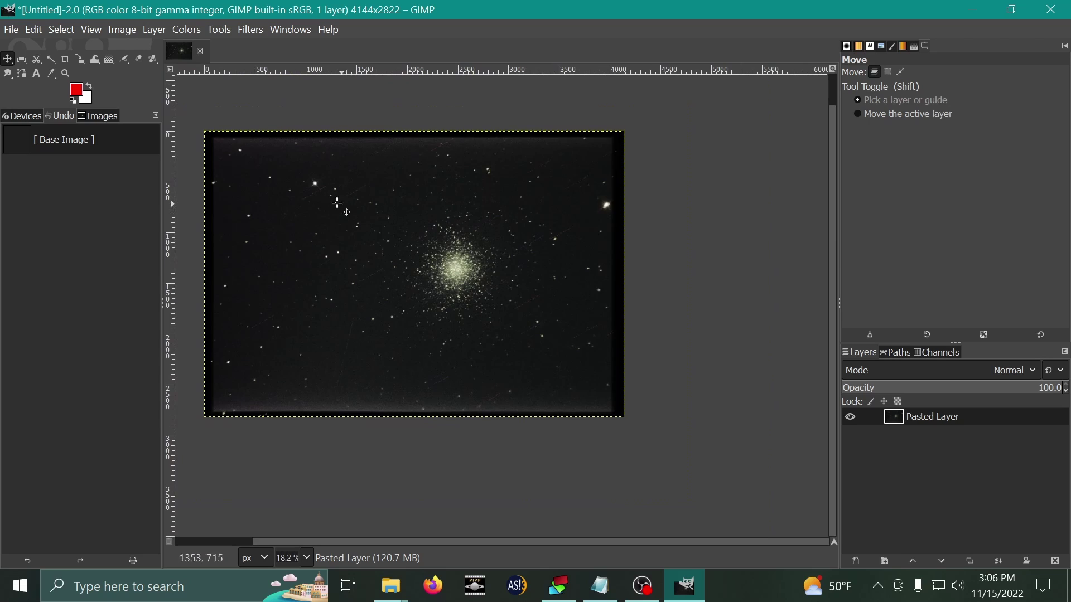
Try a Curves adjustment on the Value channel, with shadows at input 21, output 3 and highlights at input 162, output 203
click(181, 30)
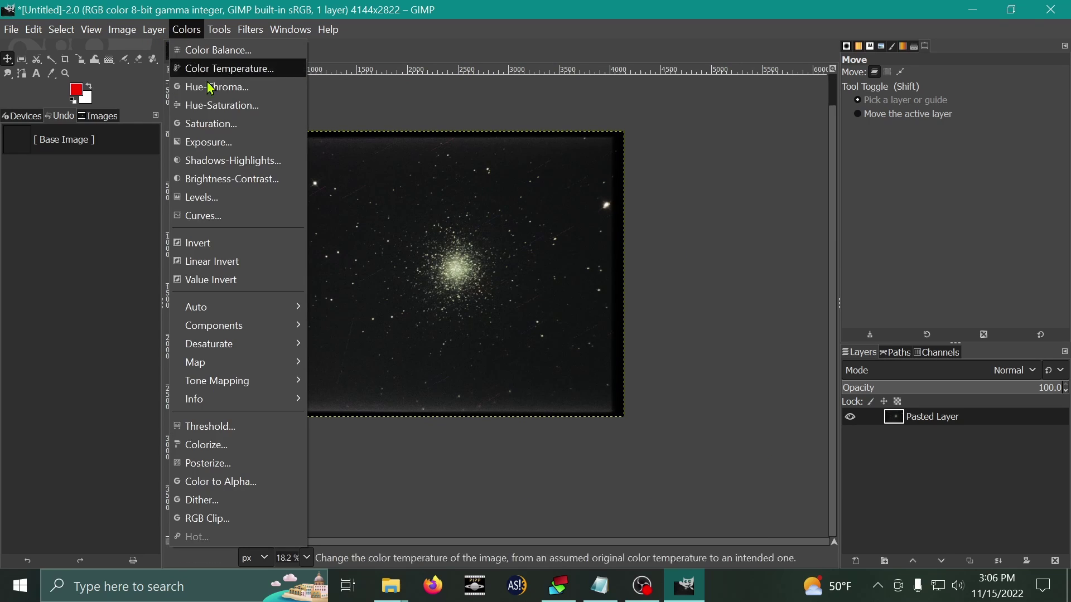
click(222, 215)
mouse_move(134, 352)
mouse_down()
mouse_move(132, 380)
mouse_move(127, 371)
mouse_up()
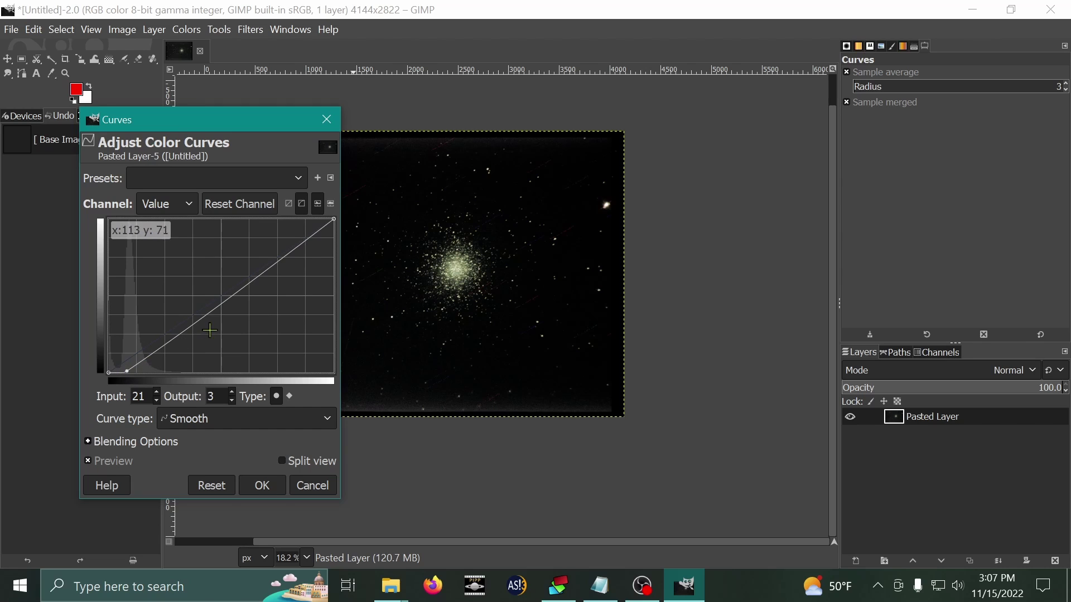
drag(174, 335, 201, 305)
mouse_move(256, 261)
mouse_down()
mouse_move(260, 231)
mouse_move(228, 231)
mouse_move(253, 251)
mouse_up()
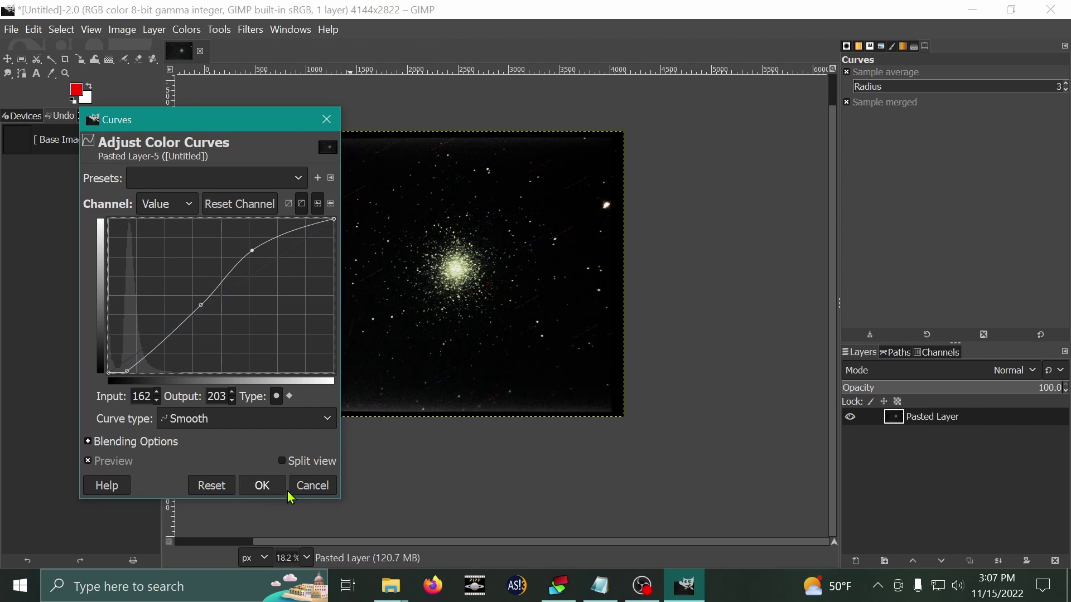
click(313, 485)
Close GIMP without keeping the pasted image and return to the light frame list in DeepSkyStacker
scroll(462, 220, up, 5)
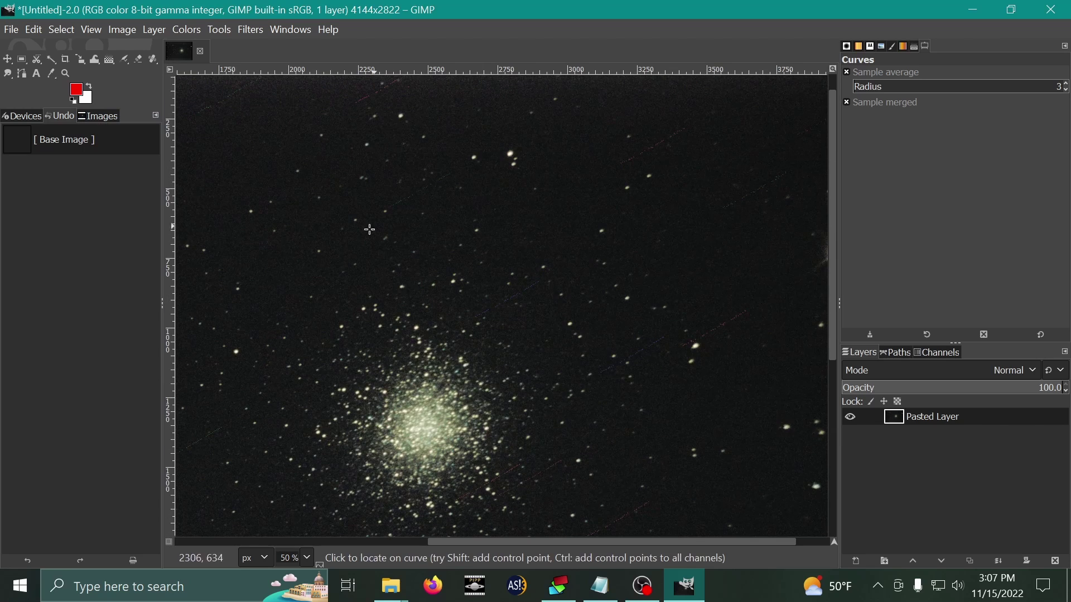
click(1050, 10)
click(211, 199)
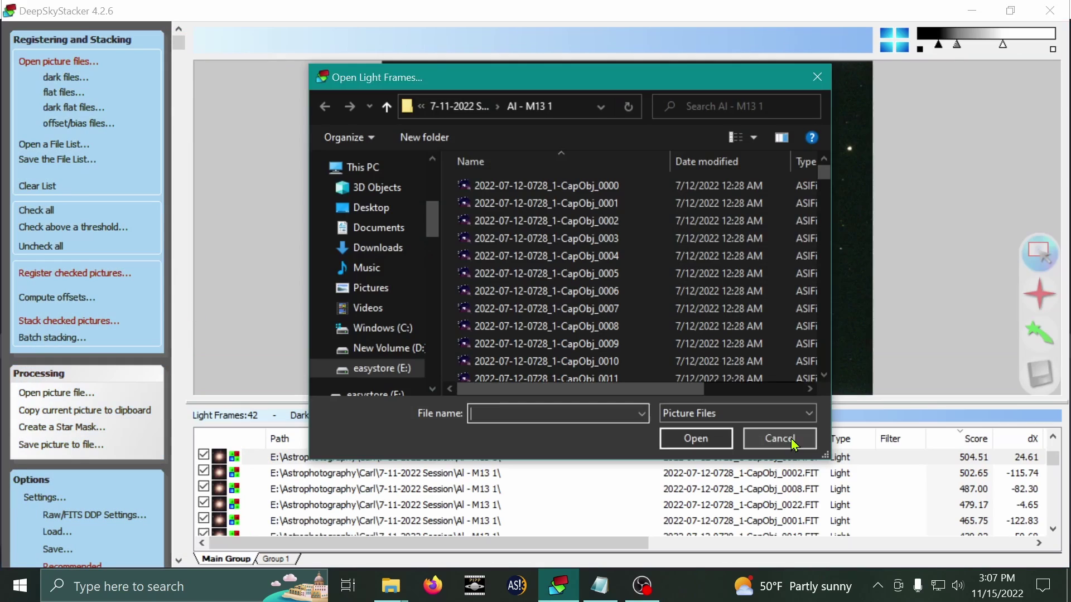
click(780, 437)
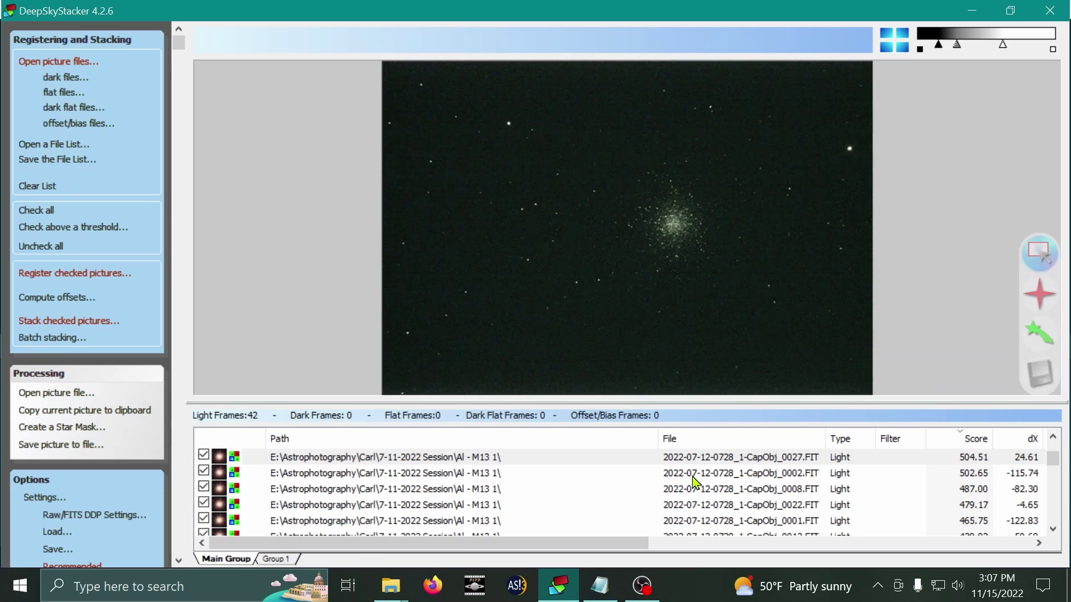
Remove all the M13 light frames from the DeepSkyStacker file list
click(558, 459)
scroll(566, 463, down, 12)
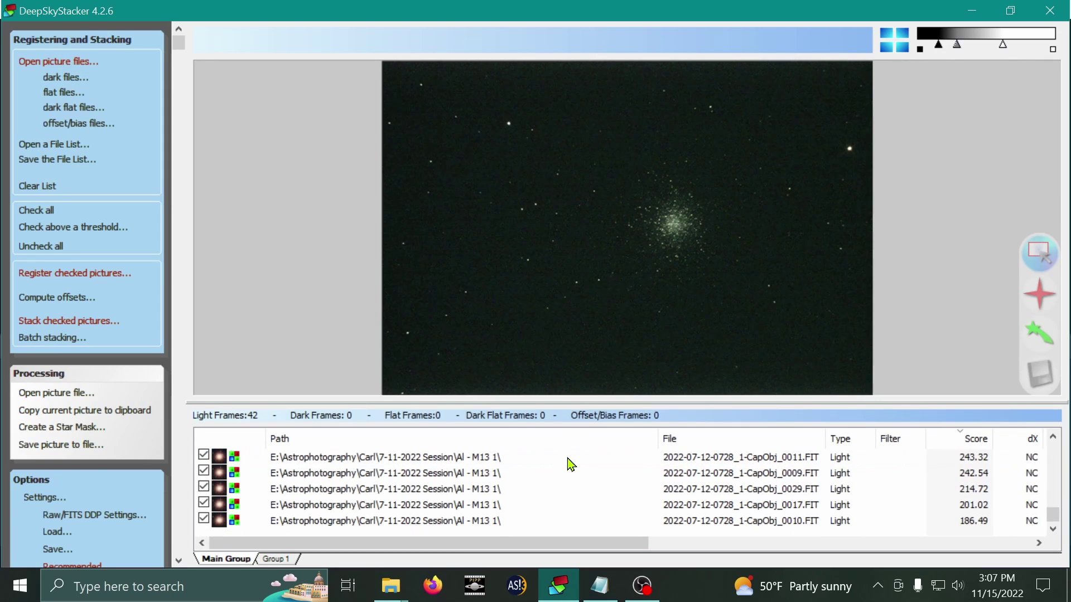
shift+click(461, 522)
key(Delete)
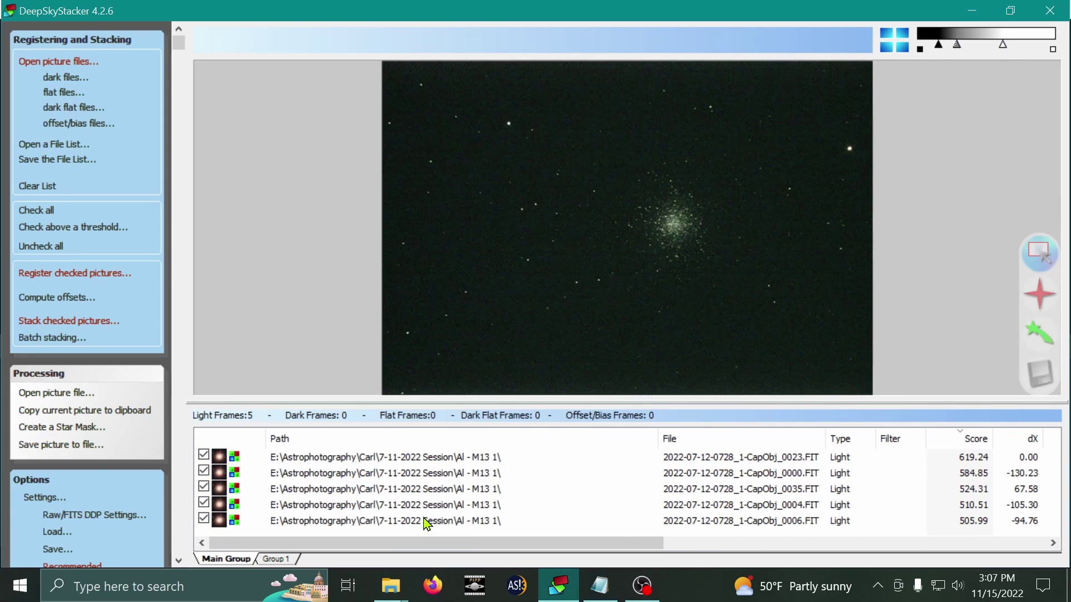
click(533, 522)
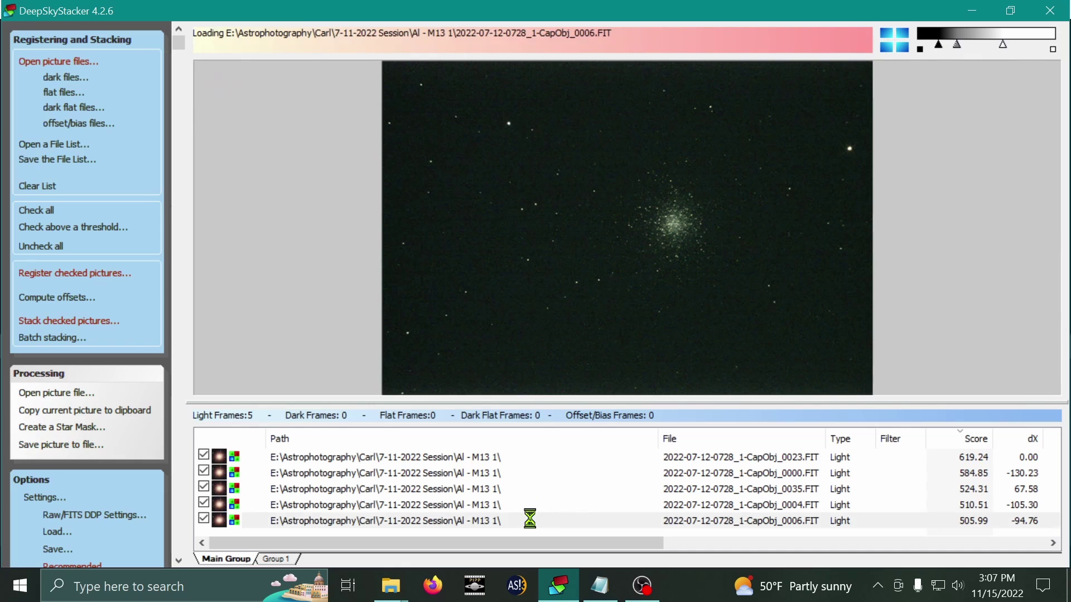
key(ctrl+a)
key(Delete)
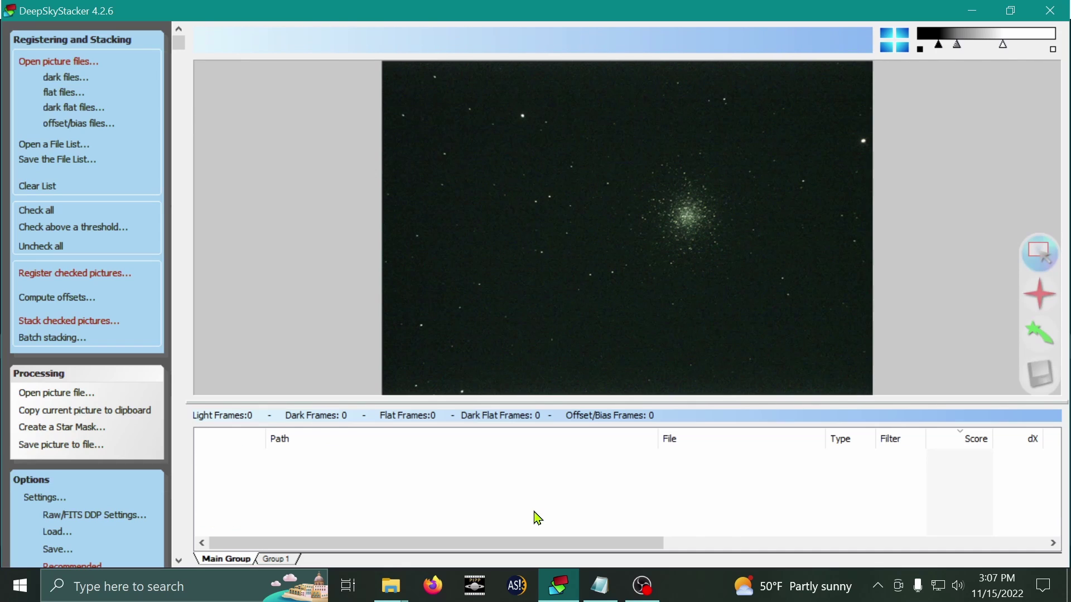
click(68, 65)
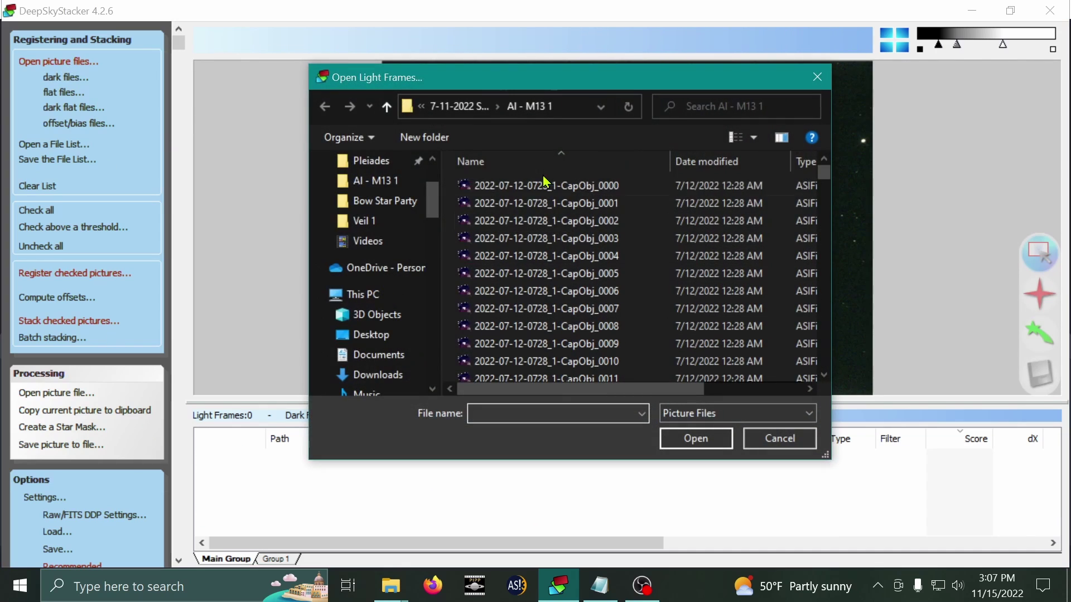
click(580, 185)
drag(824, 174, 824, 359)
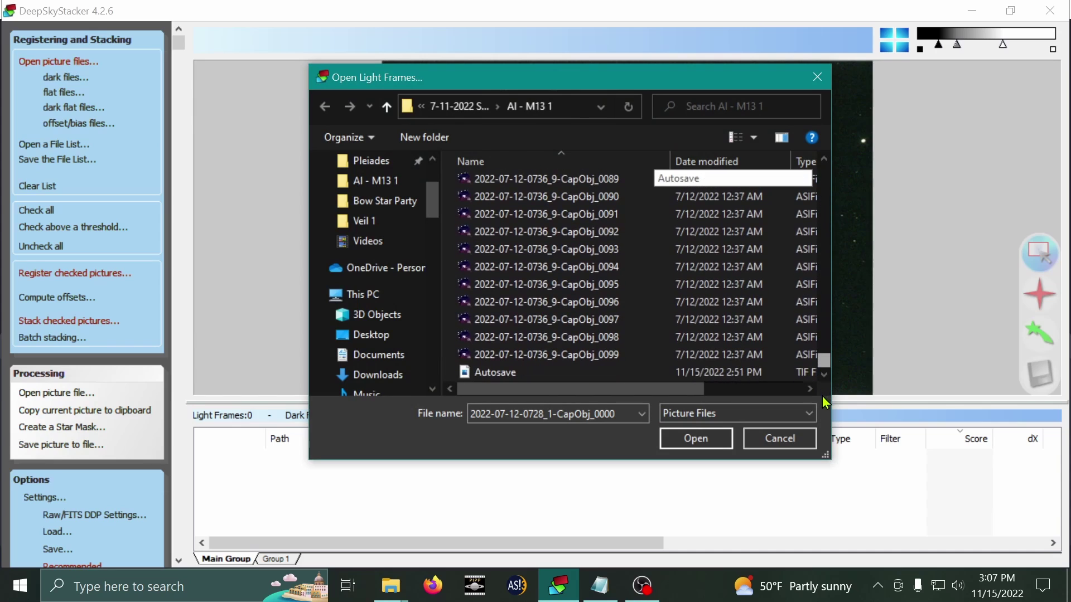
shift+click(566, 361)
click(696, 440)
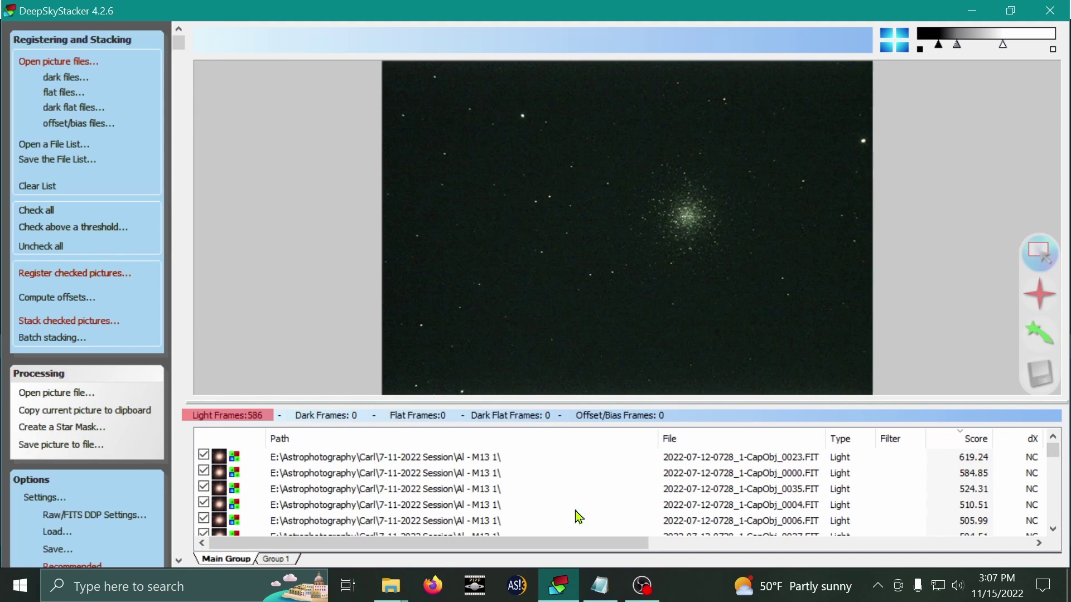
Uncheck all the loaded light frames and check every one of them again
drag(1053, 451, 1063, 498)
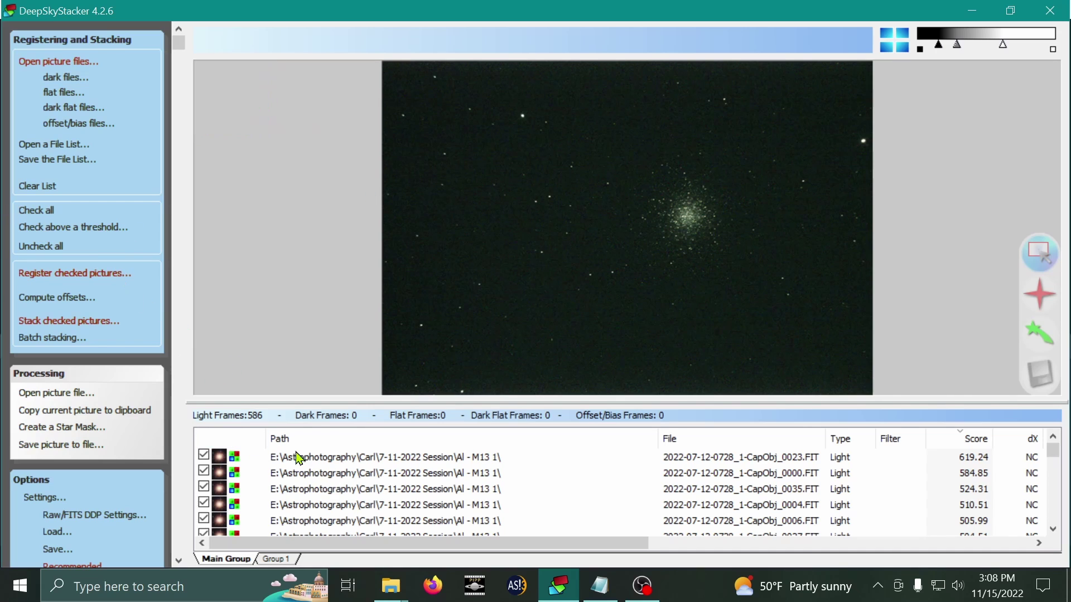
click(63, 249)
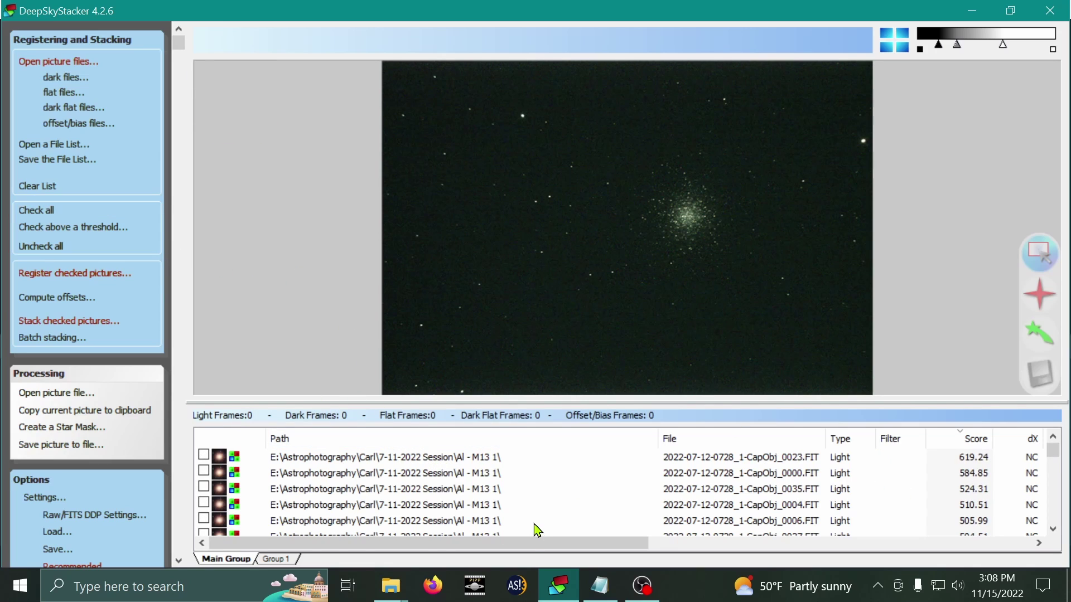
click(45, 214)
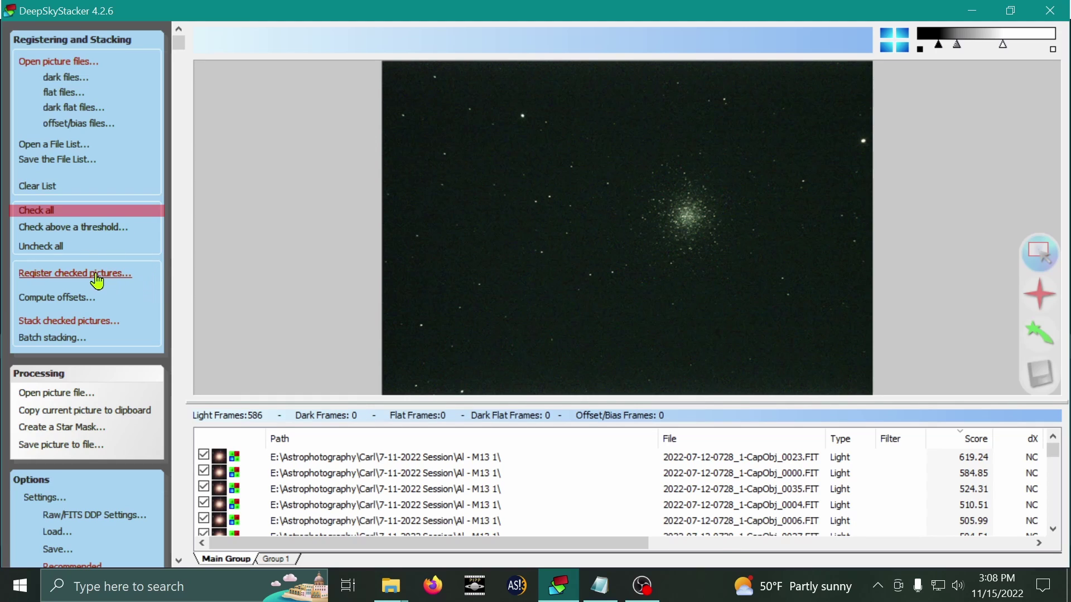
Register and stack the checked light frames with Median Filter noise reduction enabled, computing the number of detected stars before and after enabling it
click(78, 278)
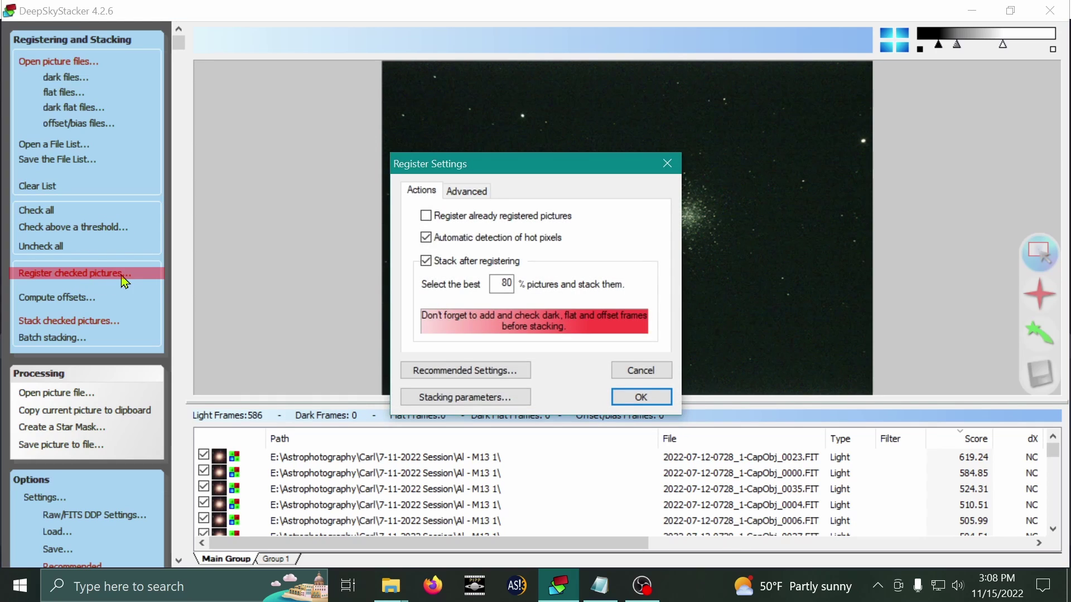
click(463, 192)
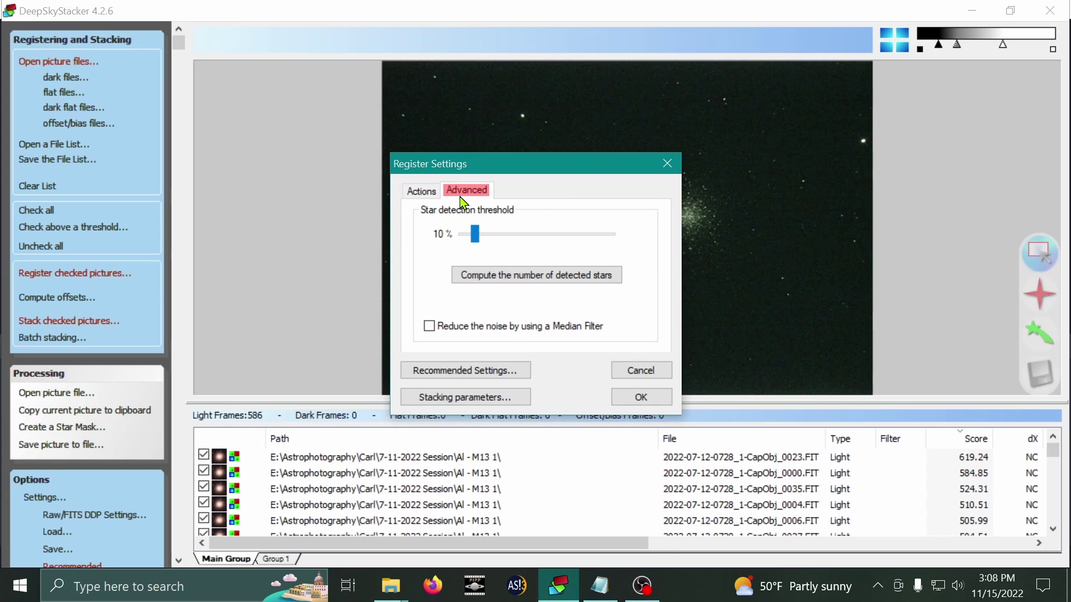
click(478, 276)
click(494, 328)
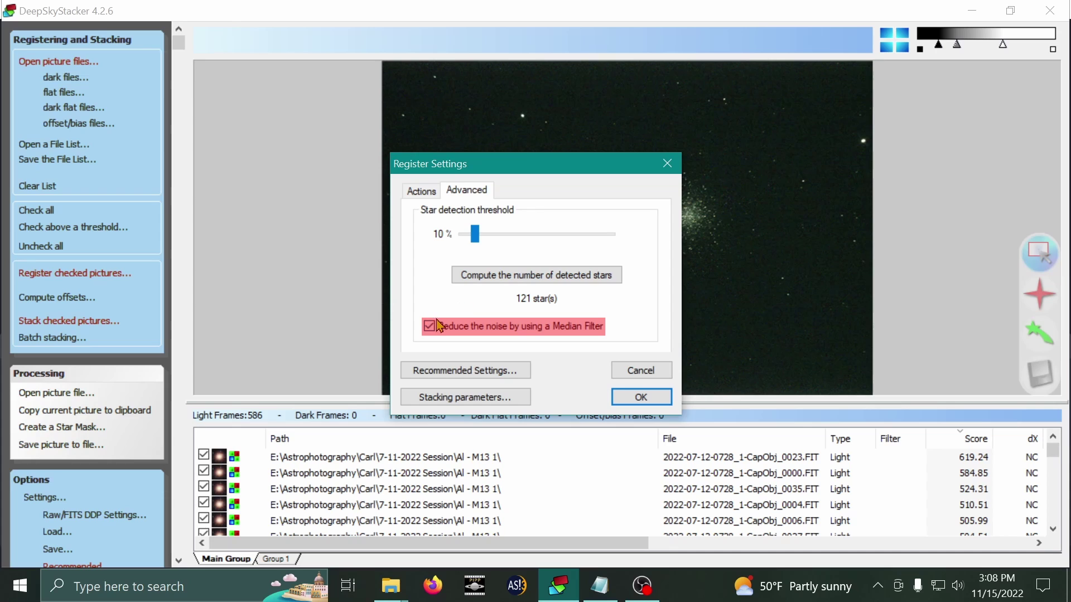
click(495, 282)
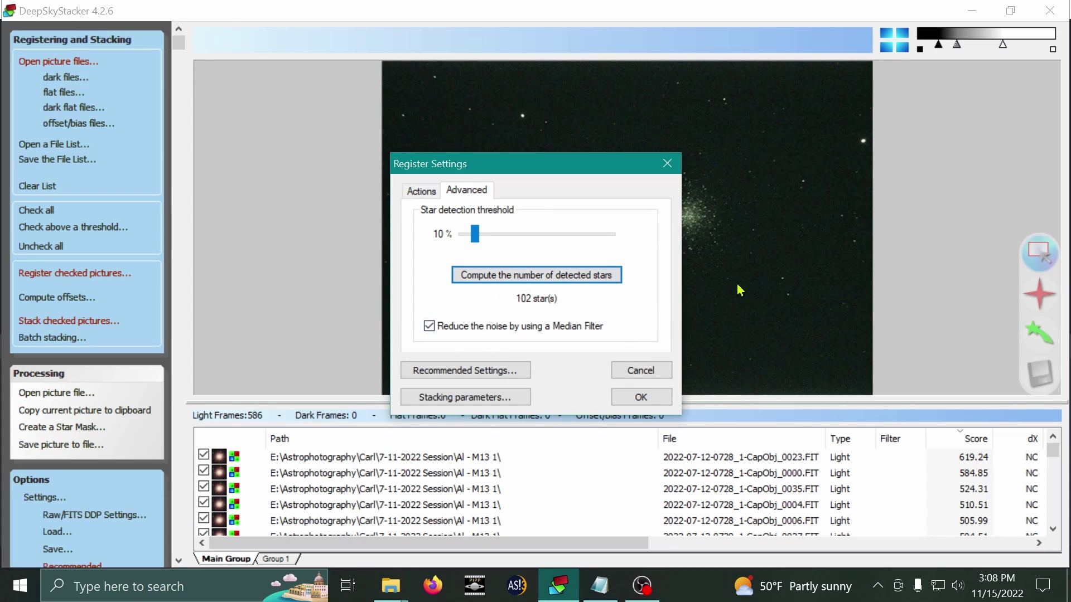
click(641, 399)
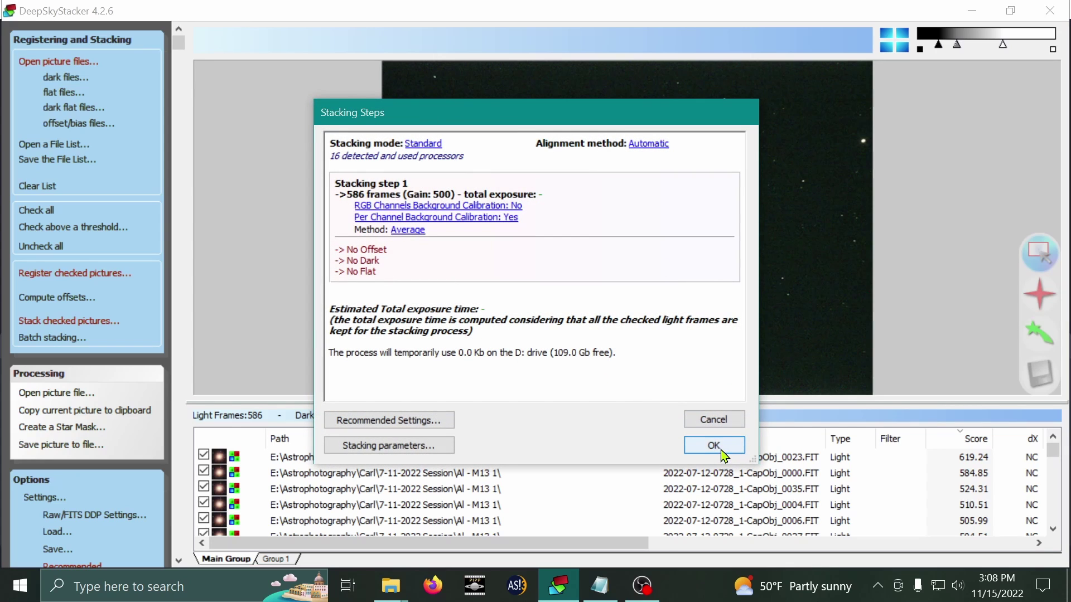
click(714, 446)
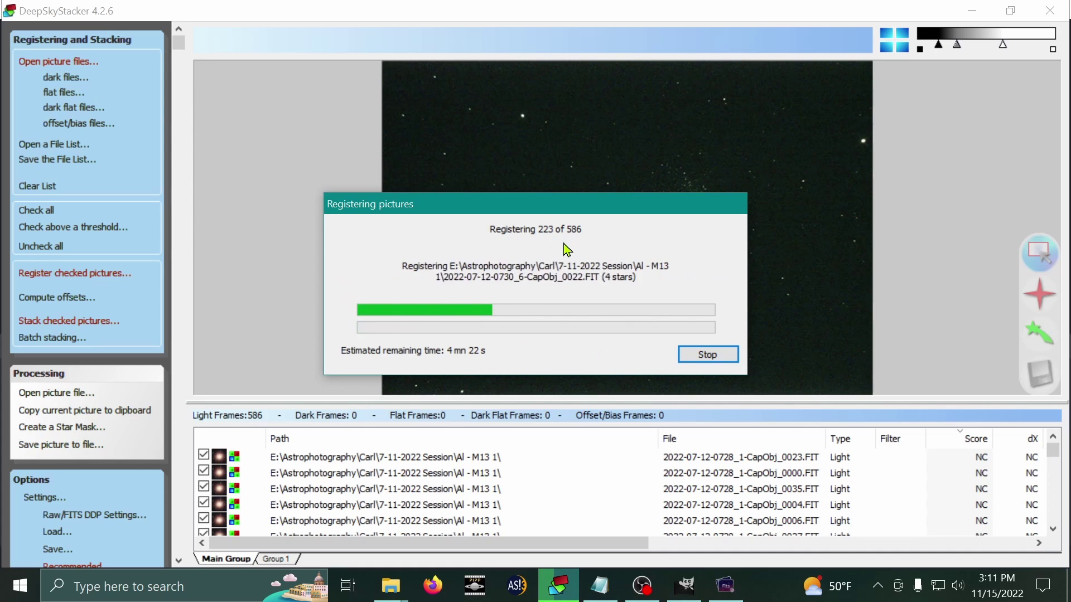
click(725, 585)
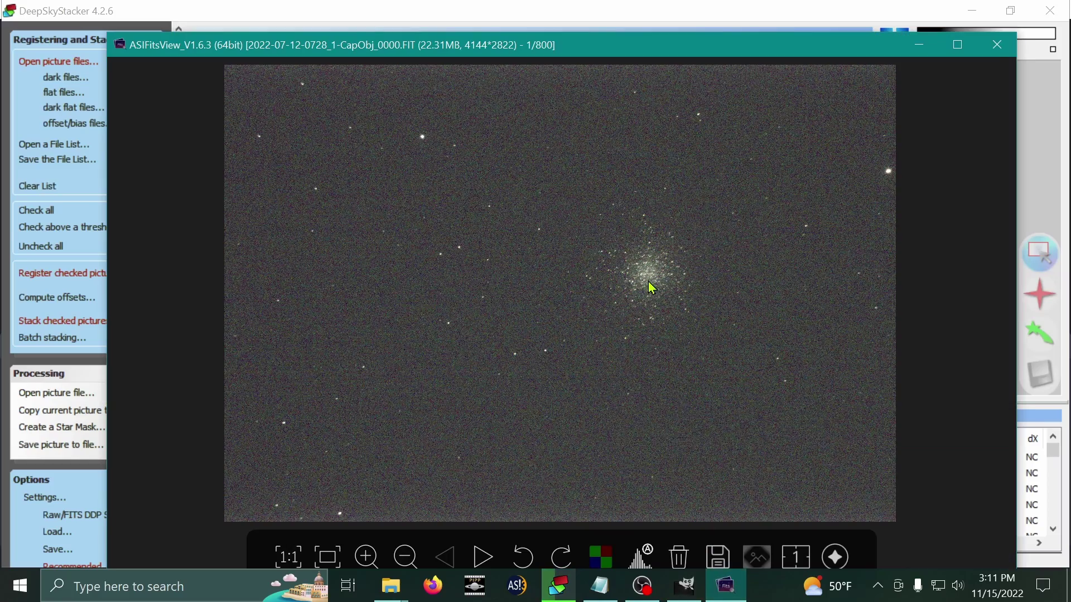
scroll(652, 288, up, 2)
drag(753, 315, 637, 325)
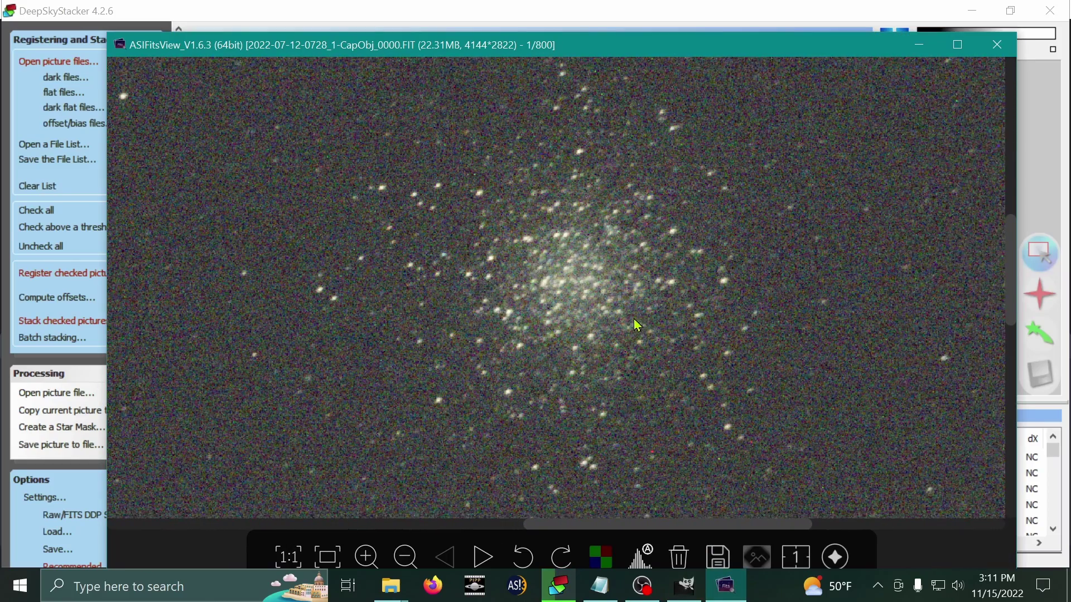
scroll(630, 318, up, 1)
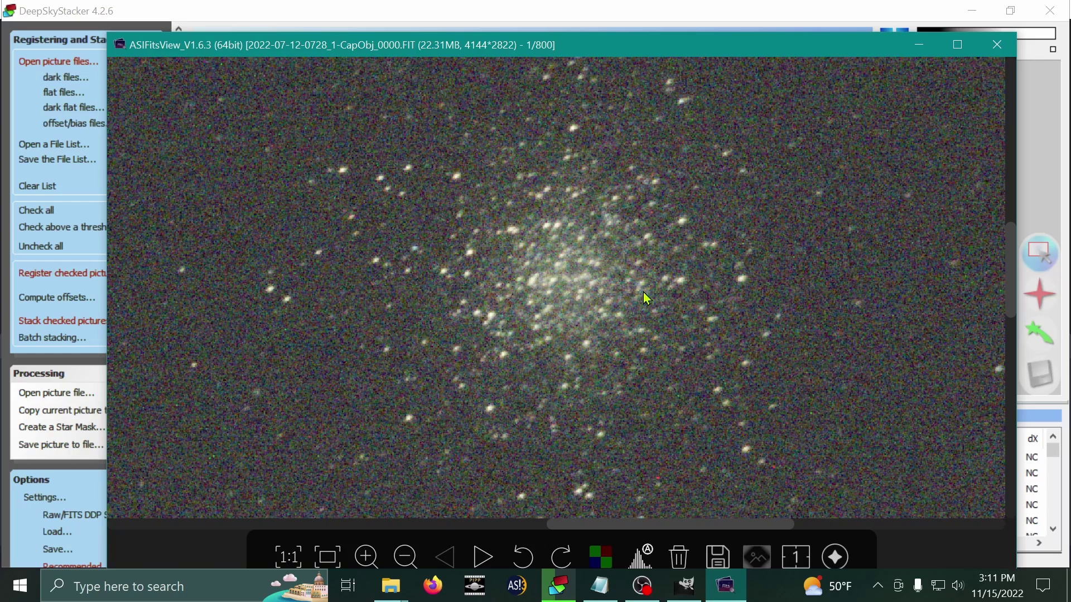
scroll(664, 278, down, 1)
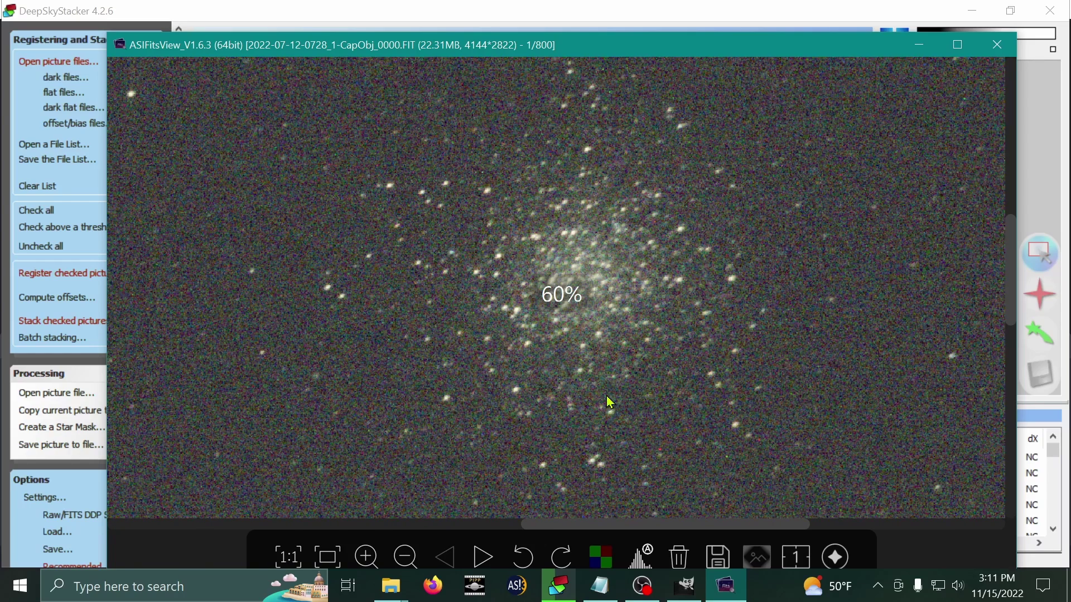
drag(613, 293, 570, 284)
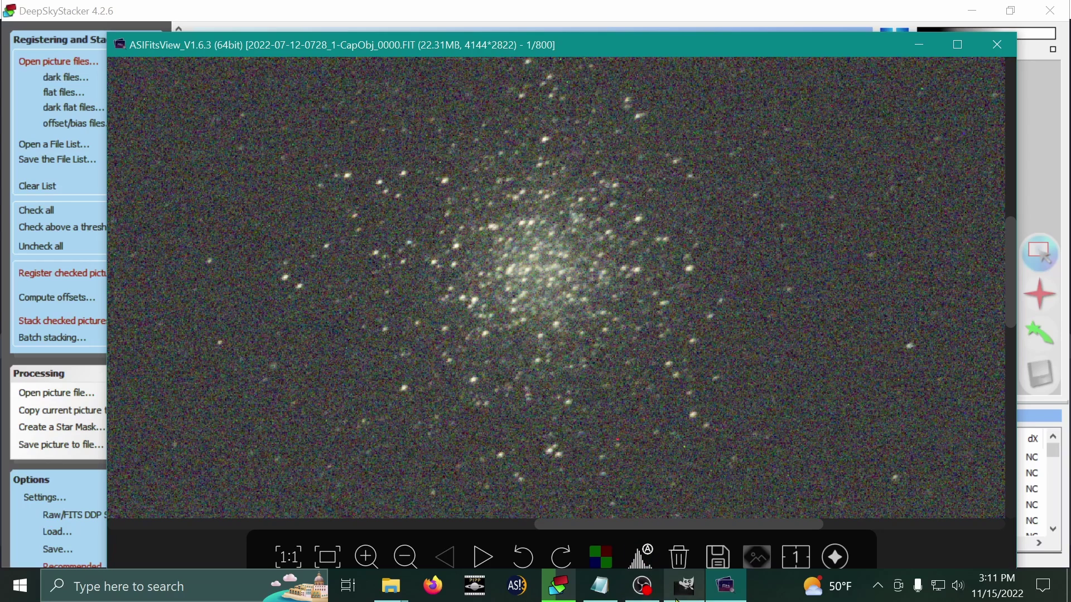
Compare the star detail and background noise of the stacked M13-4.xcf in GIMP with the single raw frame in ASIFitsView
click(686, 586)
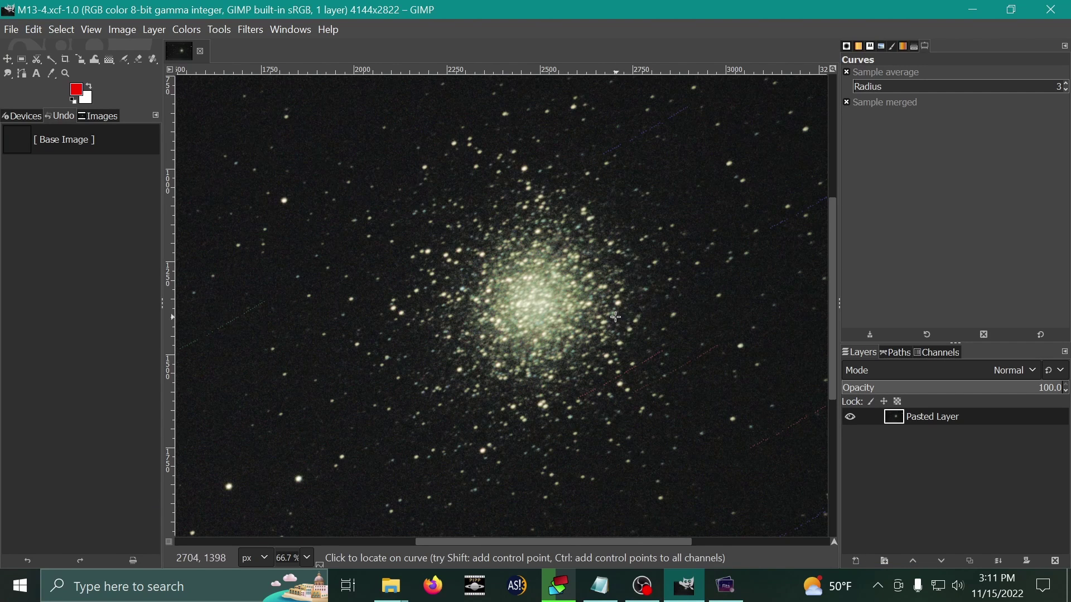
scroll(616, 316, up, 3)
click(726, 585)
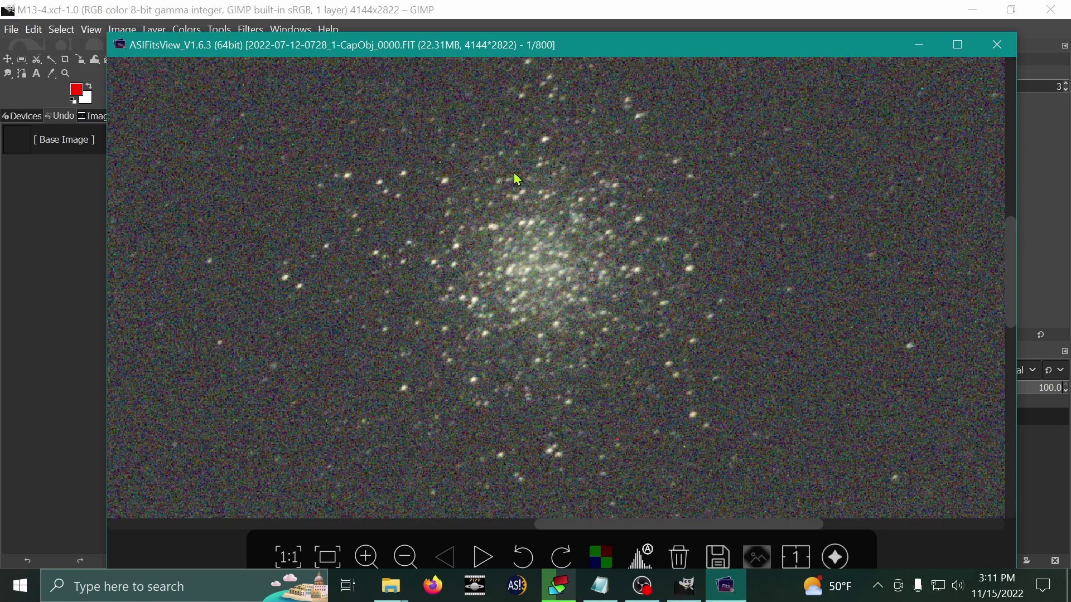
click(686, 585)
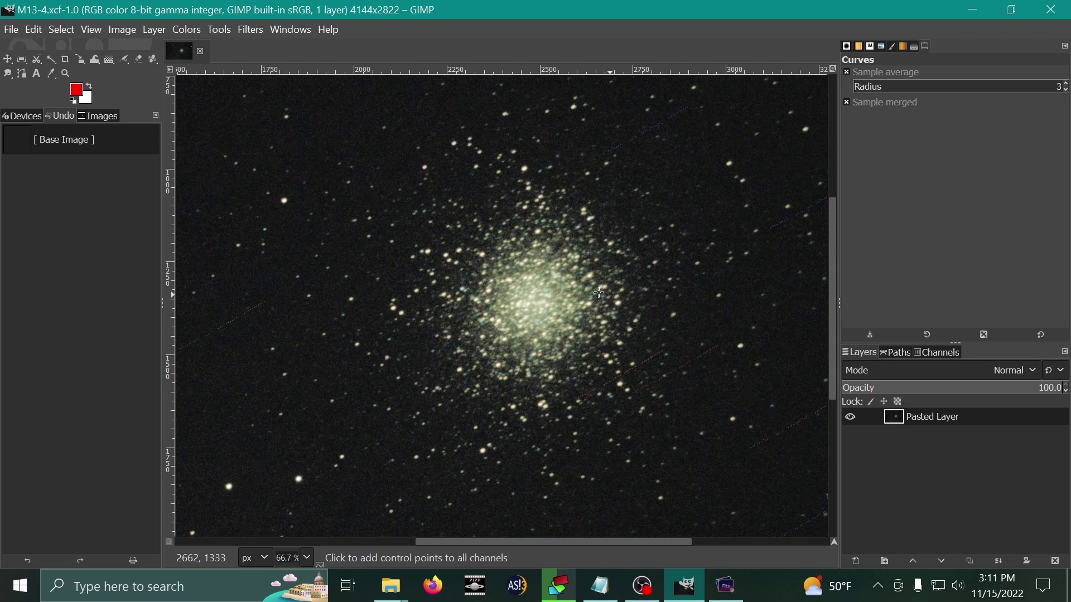
scroll(604, 314, up, 1)
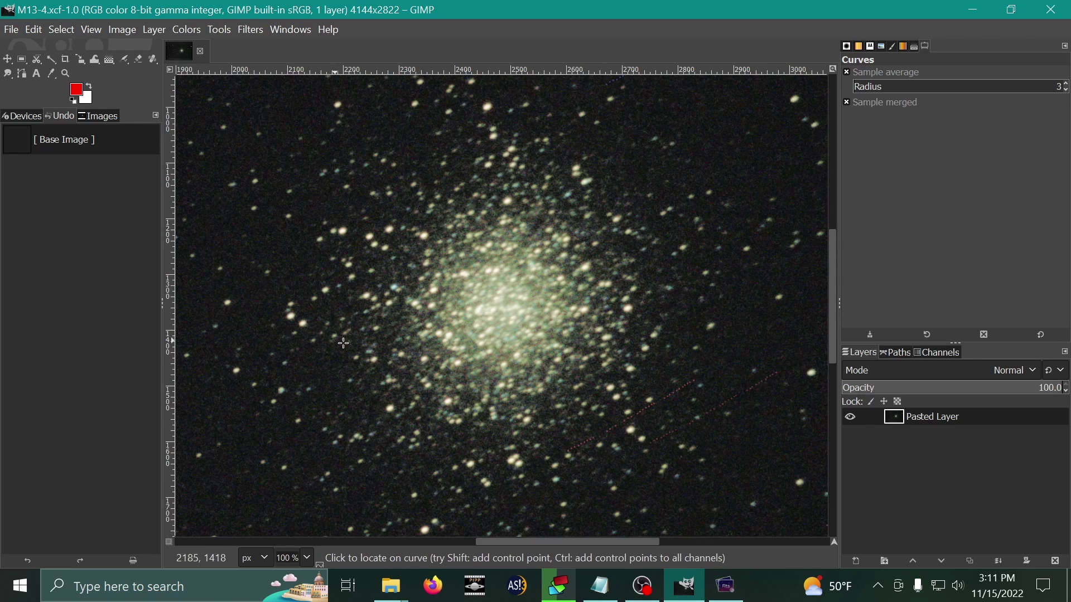
scroll(621, 350, down, 4)
scroll(421, 370, up, 6)
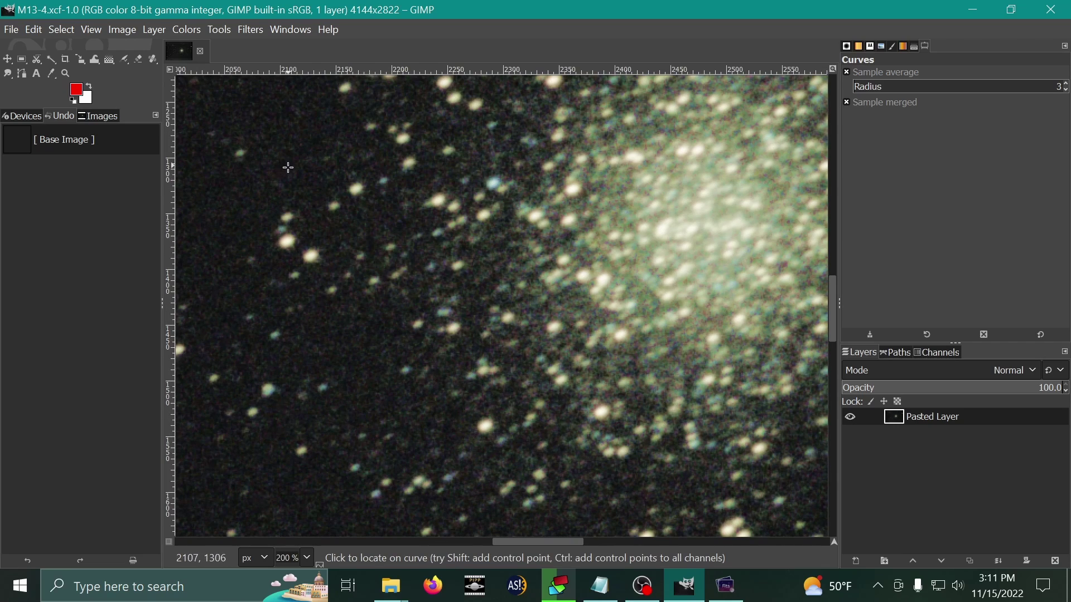
click(739, 597)
In DeepSkyStacker, apply a saturation shift of 20% to the newly stacked M13 image
scroll(357, 338, up, 5)
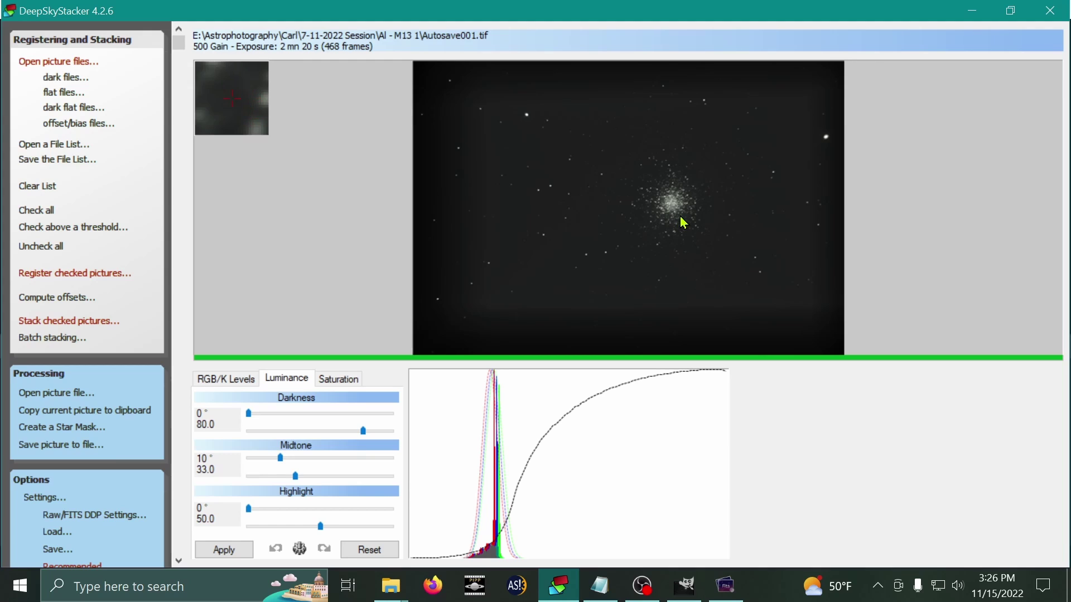
scroll(678, 219, up, 2)
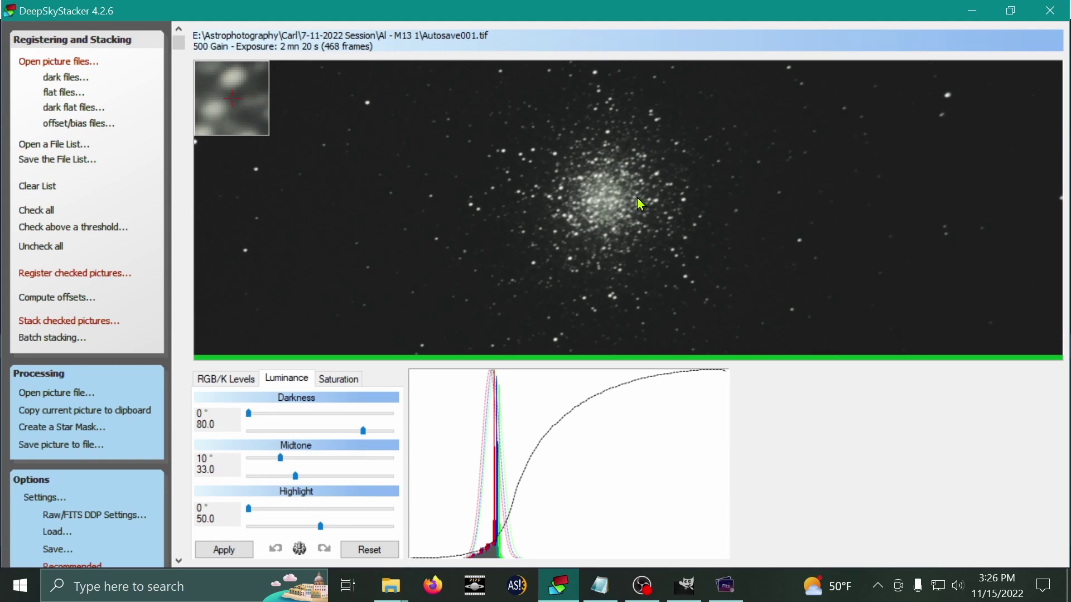
scroll(630, 206, up, 1)
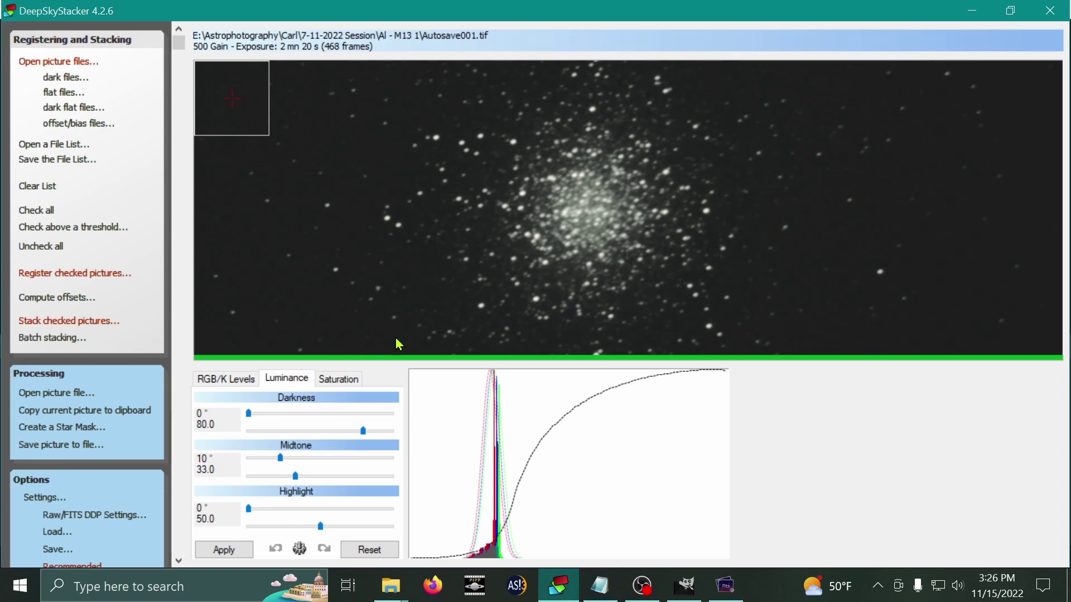
click(346, 381)
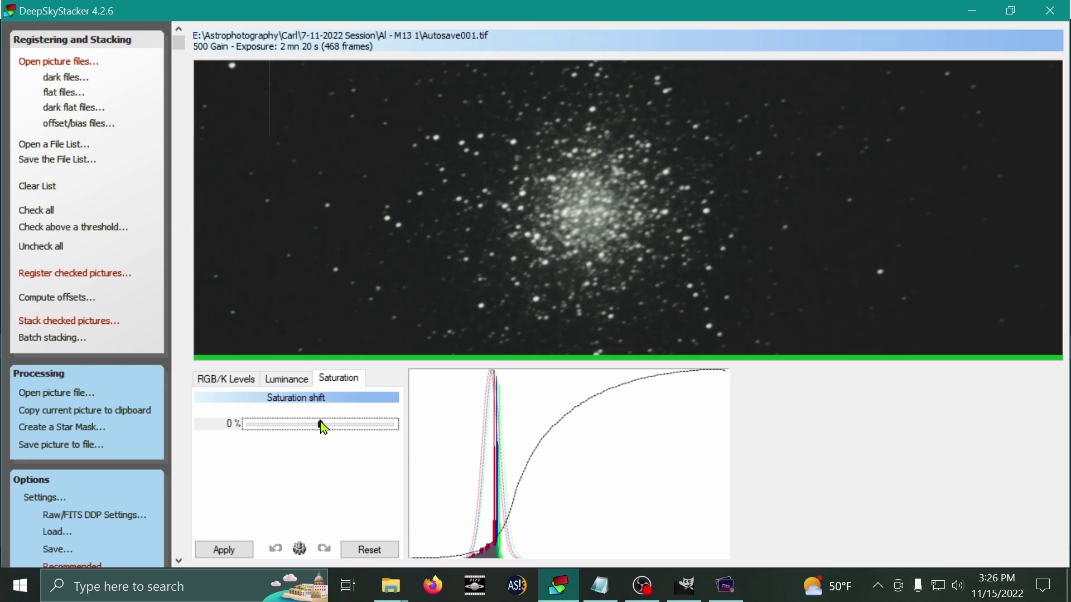
drag(322, 427, 351, 437)
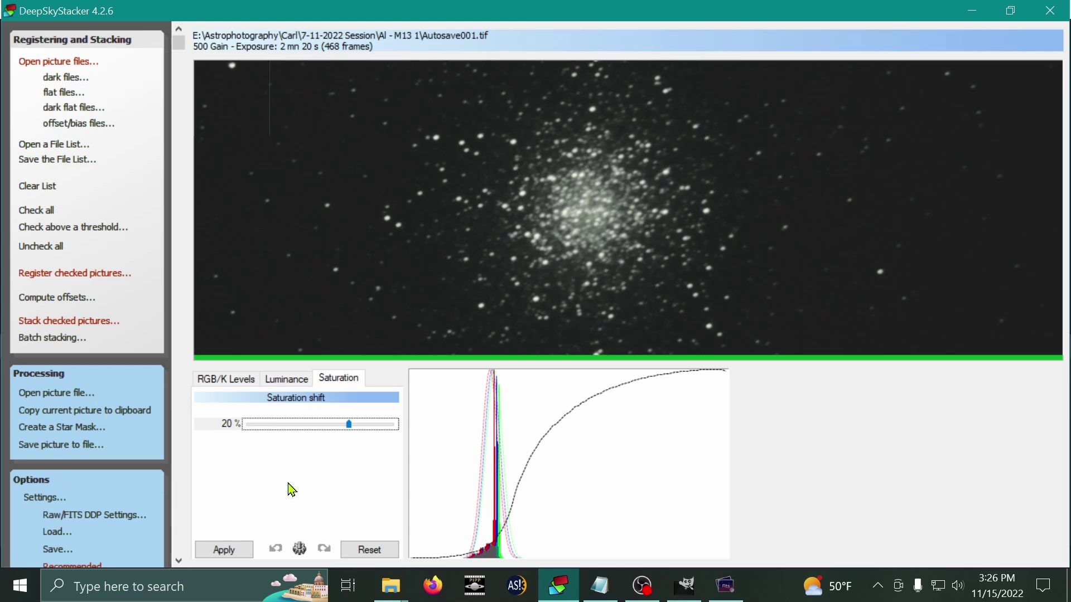
click(234, 552)
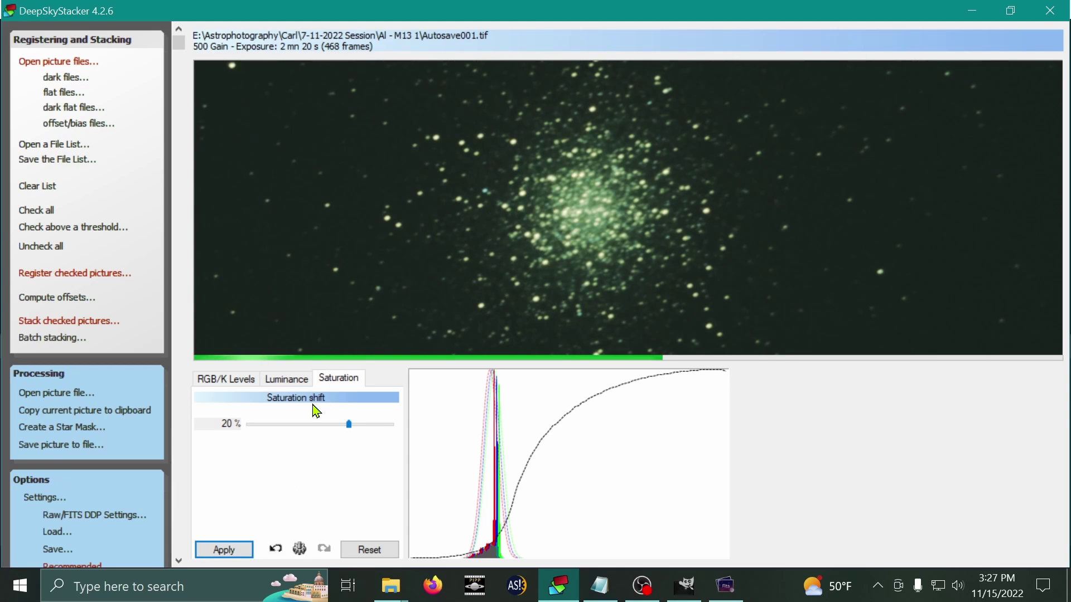
Raise the lower Darkness value of the luminance curve to 100.0 and apply it to the stacked image
click(287, 380)
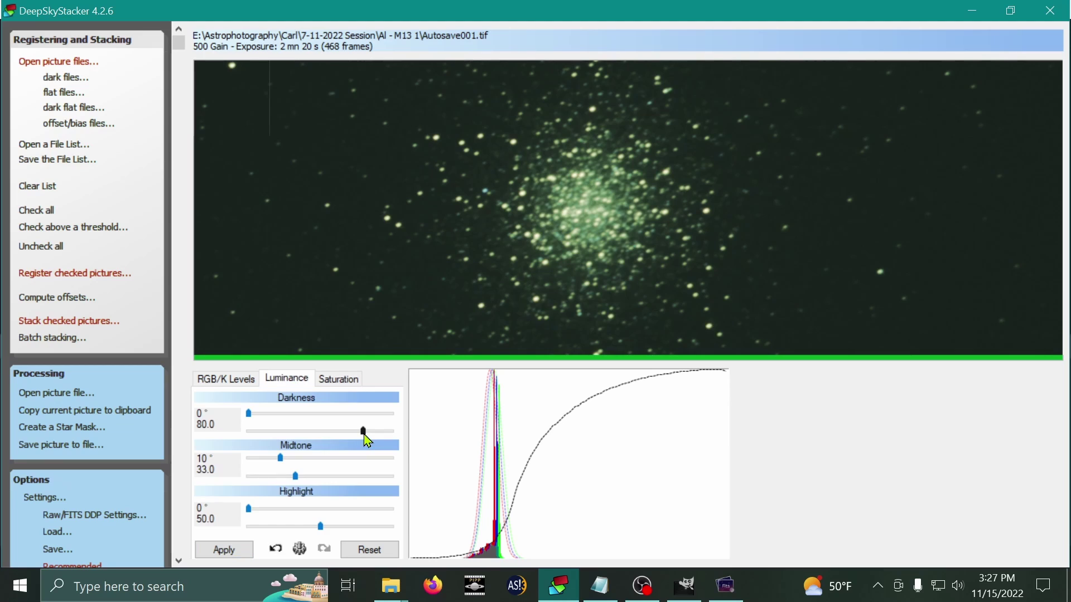
drag(363, 435, 367, 434)
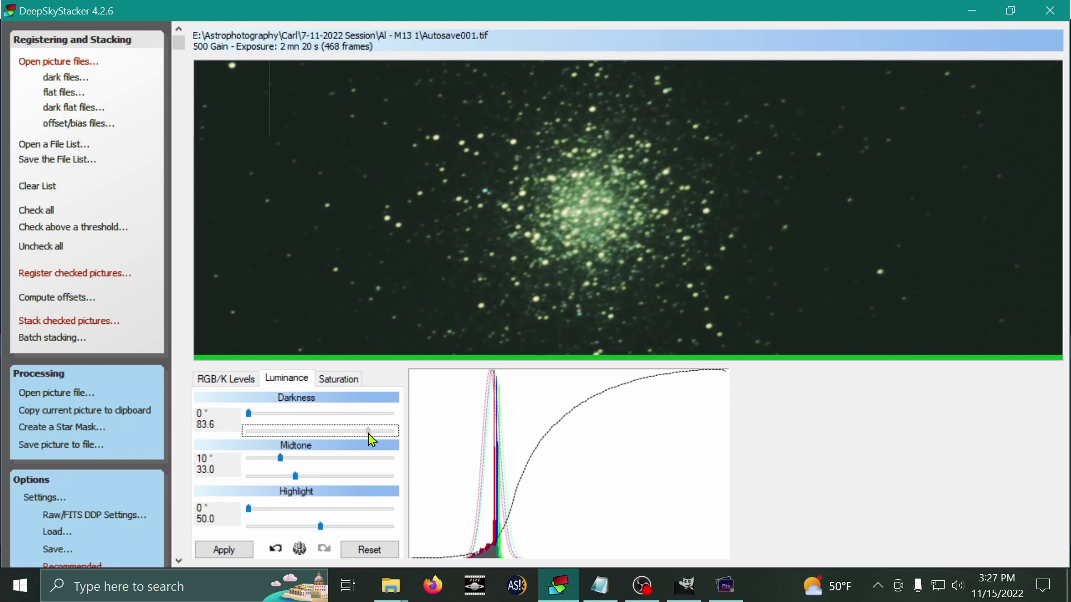
drag(369, 434, 402, 435)
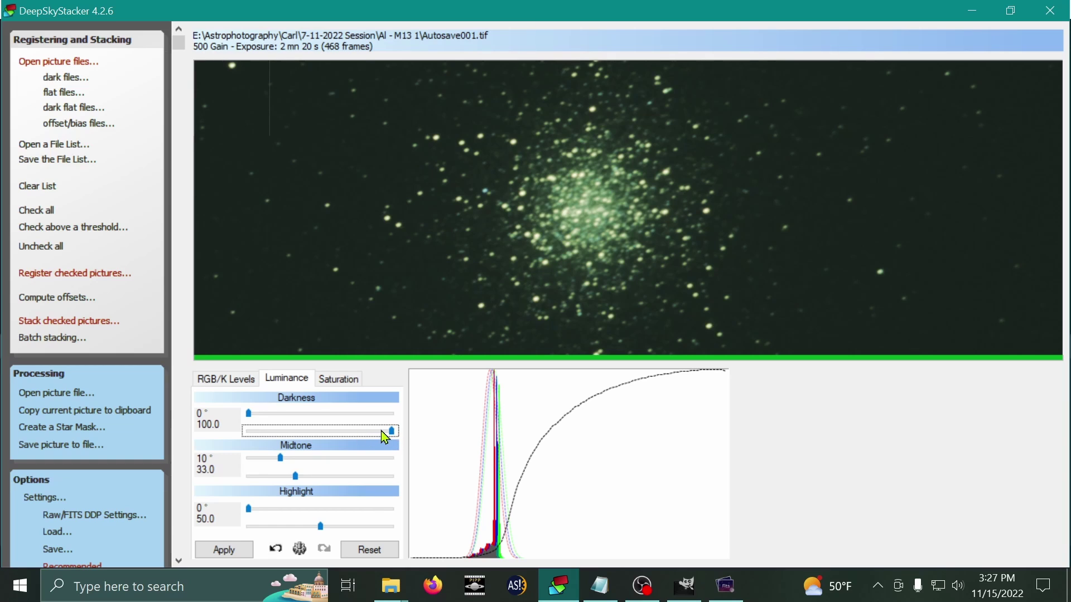
click(287, 456)
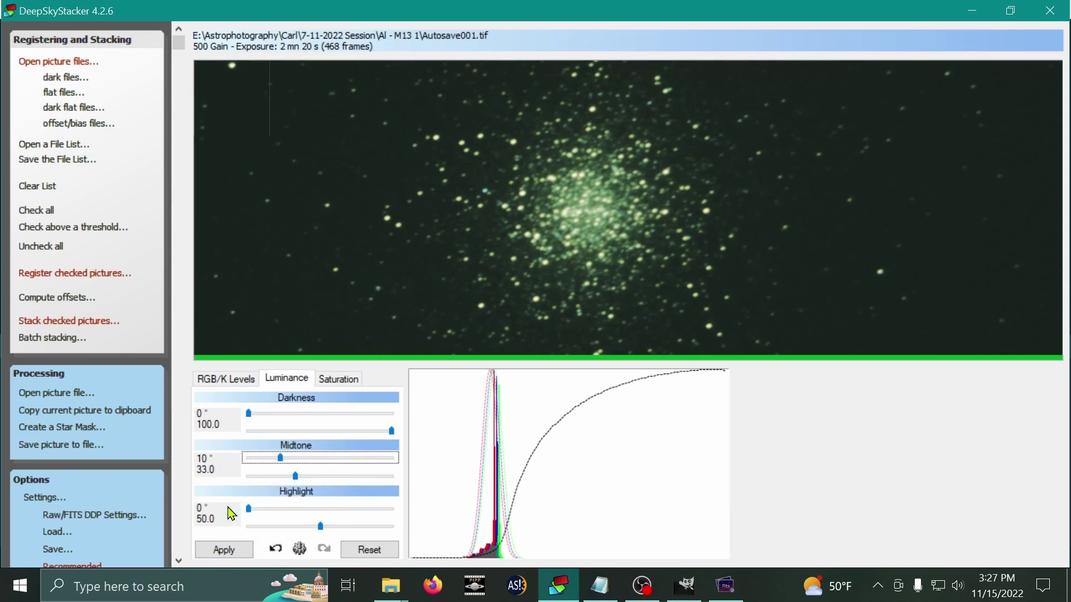
click(234, 560)
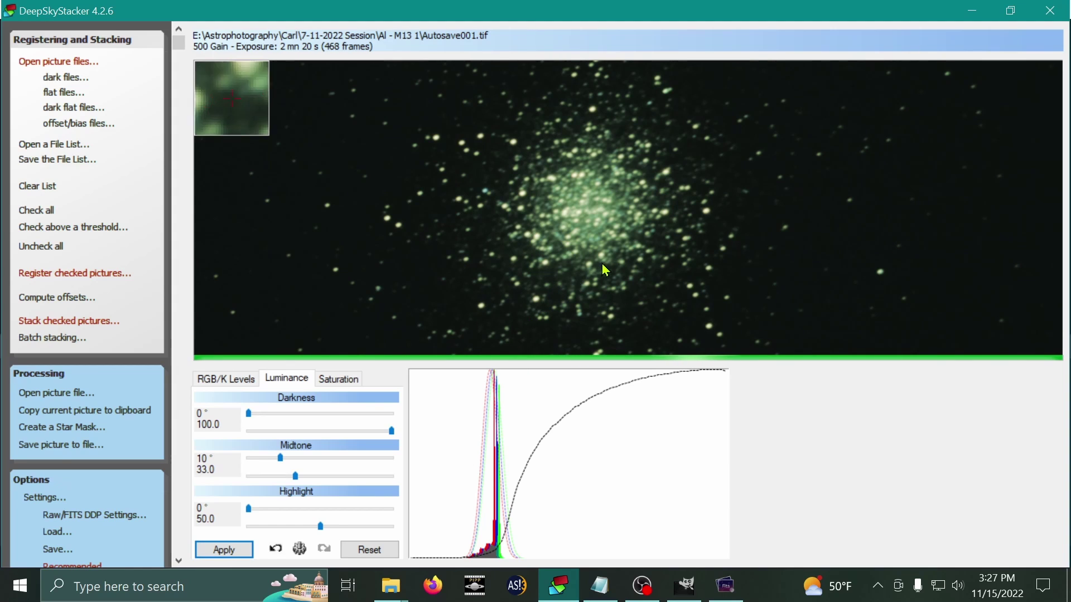
Link the red, green and blue levels, raise their black points slightly and shift their midtones a little toward the highlights
click(244, 381)
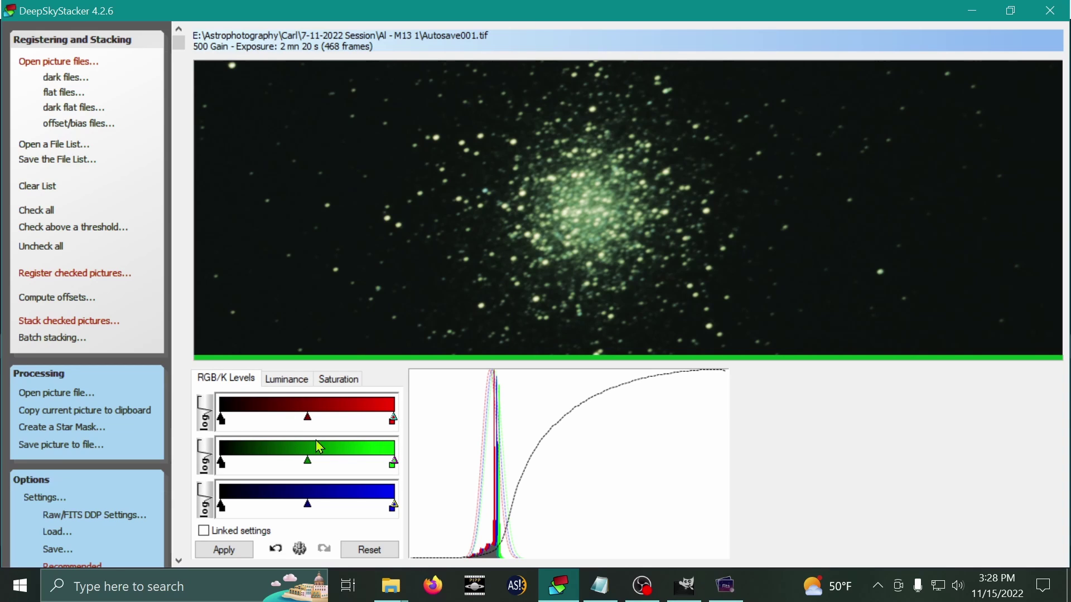
click(204, 532)
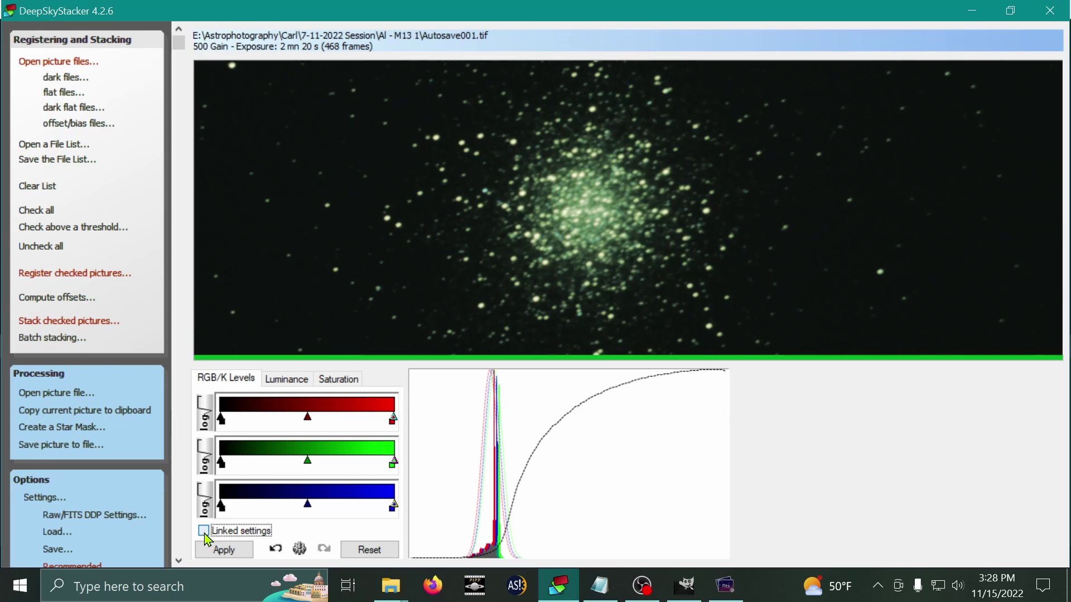
click(224, 512)
click(224, 512)
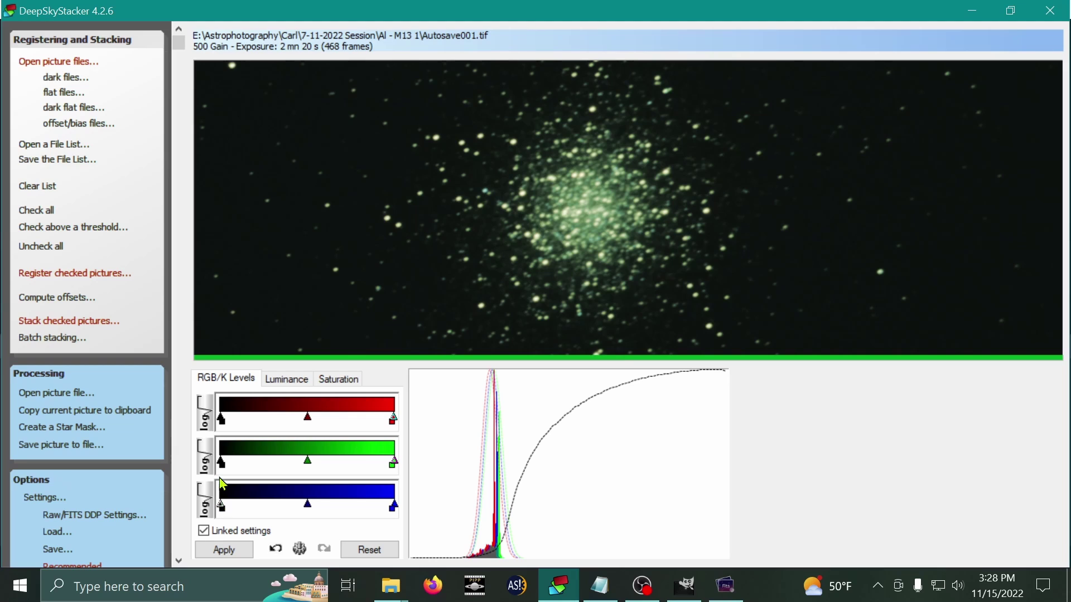
mouse_move(223, 466)
mouse_down()
mouse_move(249, 466)
mouse_move(210, 468)
mouse_up()
mouse_move(225, 423)
mouse_down()
mouse_move(263, 420)
mouse_move(221, 425)
mouse_up()
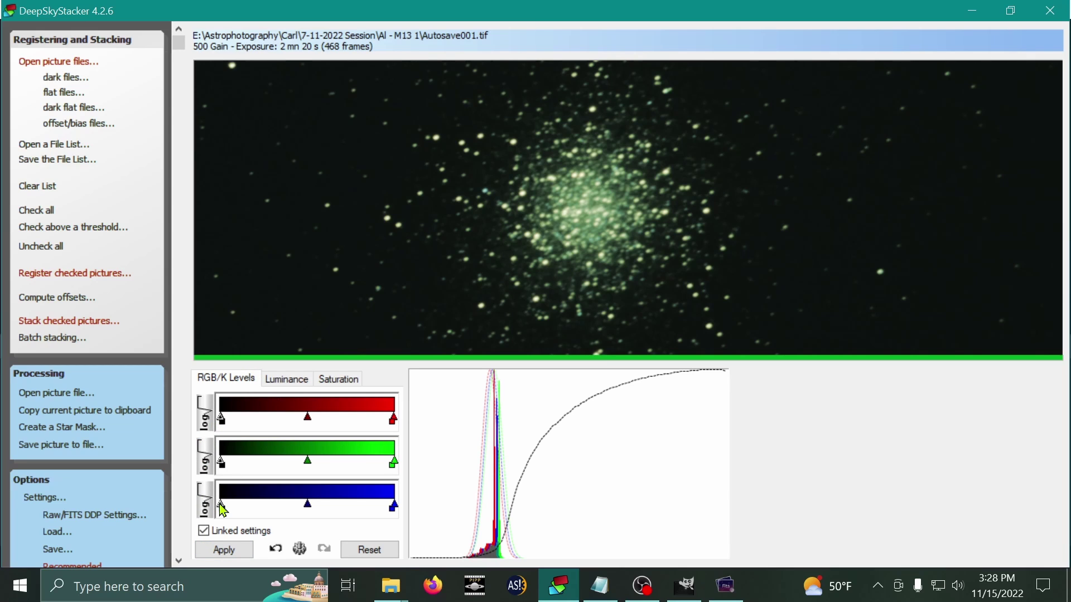
drag(223, 510, 225, 512)
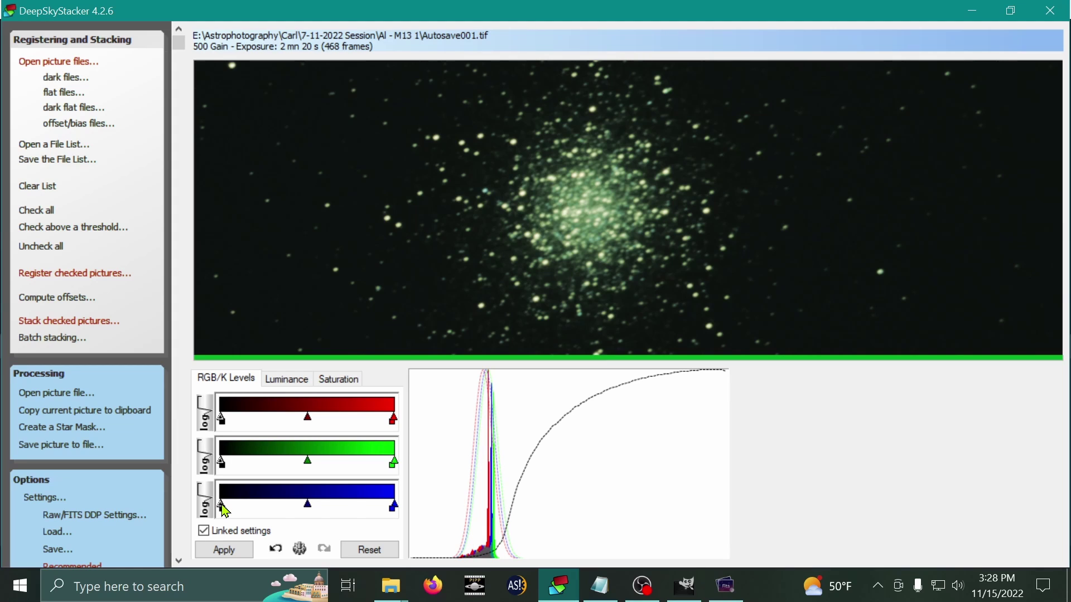
drag(225, 510, 227, 511)
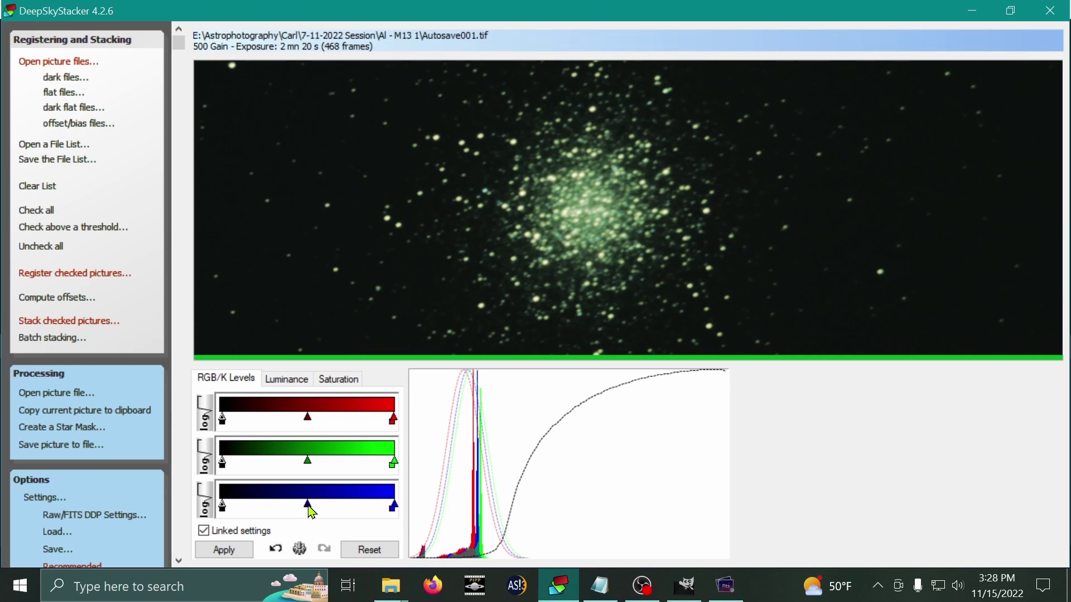
drag(311, 511, 322, 511)
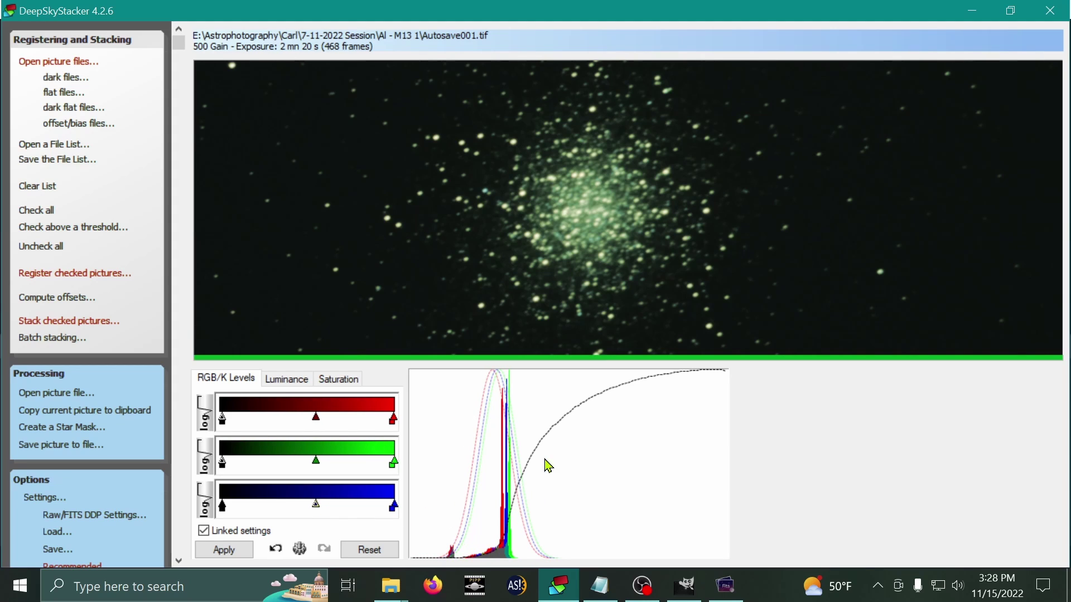
Unlink the colour levels and shift the green midtone slightly so the green histogram peak lines up with the blue one
click(204, 531)
scroll(513, 534, up, 2)
scroll(577, 455, up, 1)
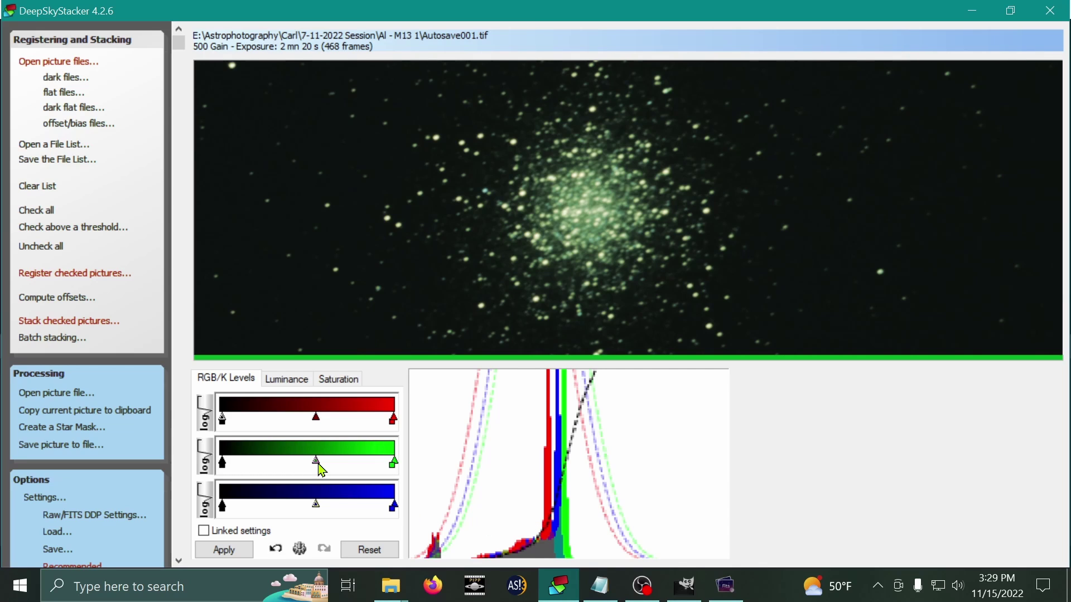
click(322, 470)
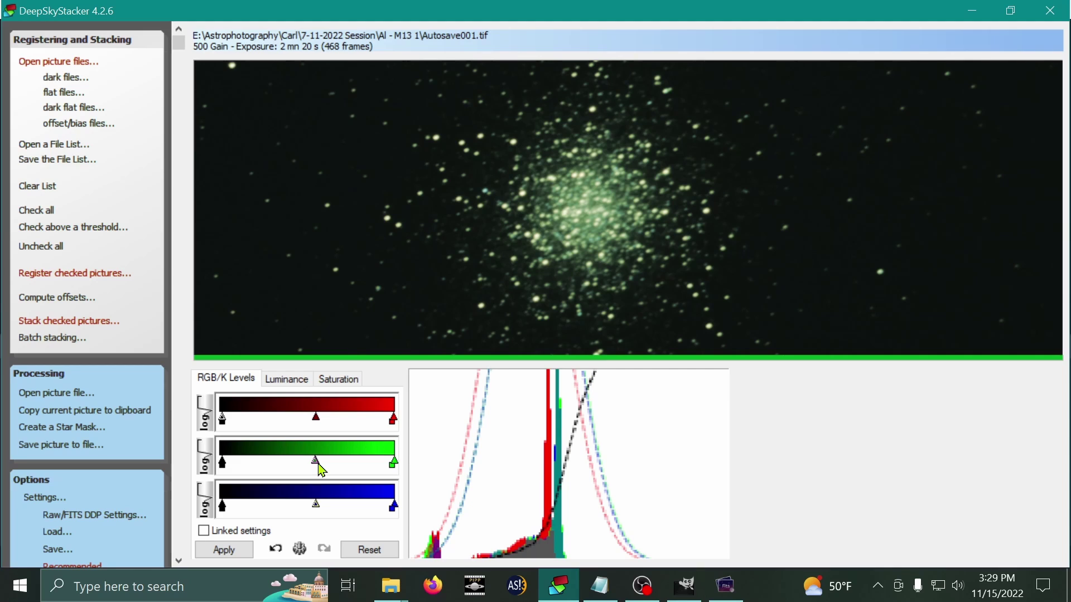
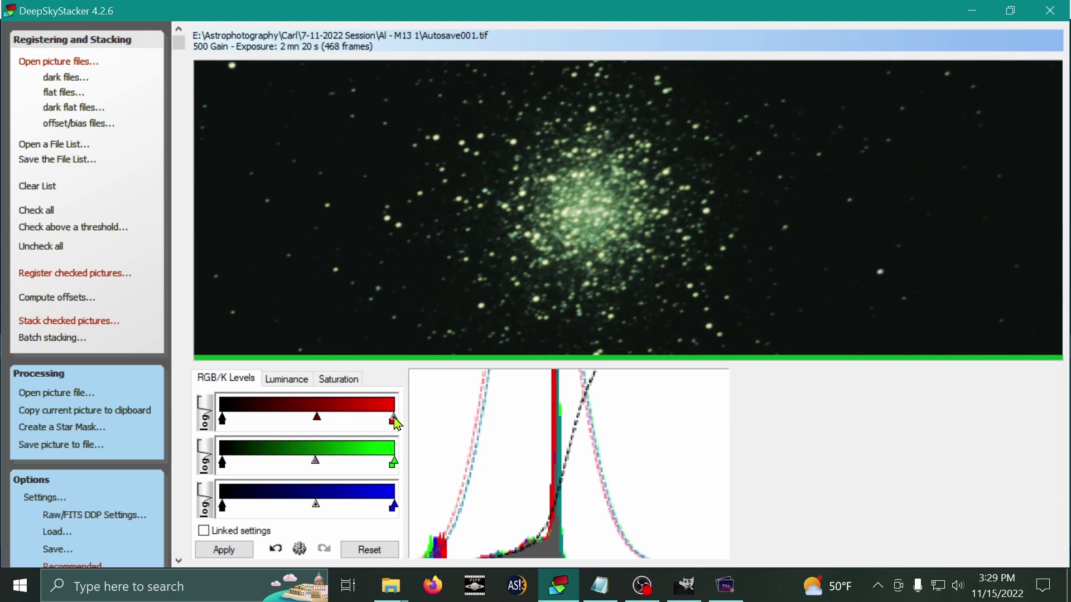
Lower the red highlight level, fine-tune the blue one until the three histogram peaks overlap, and apply the levels to the stack
drag(395, 419, 386, 419)
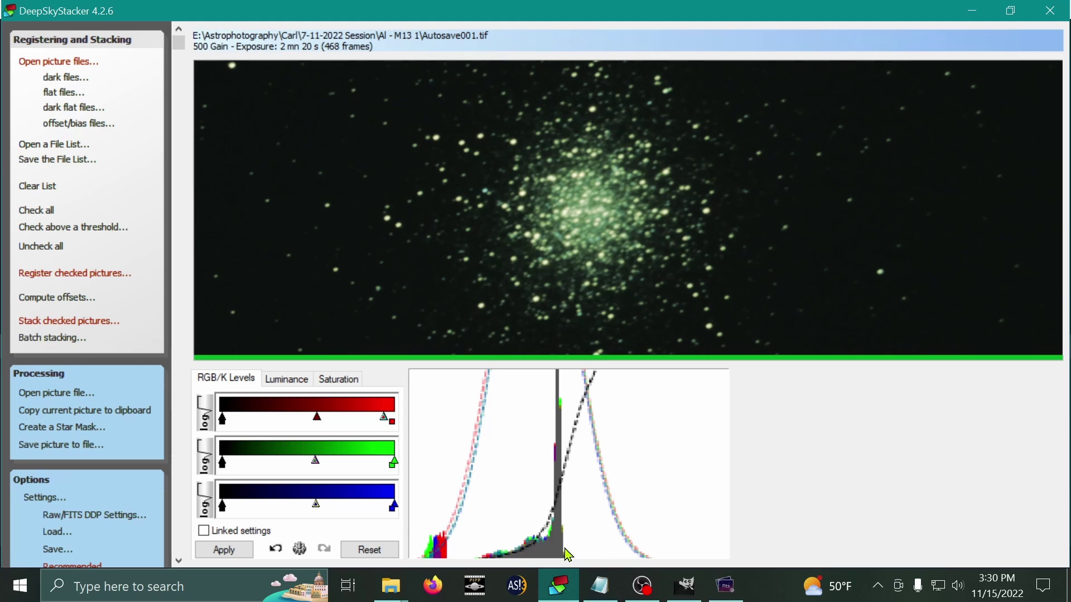
drag(566, 548, 482, 443)
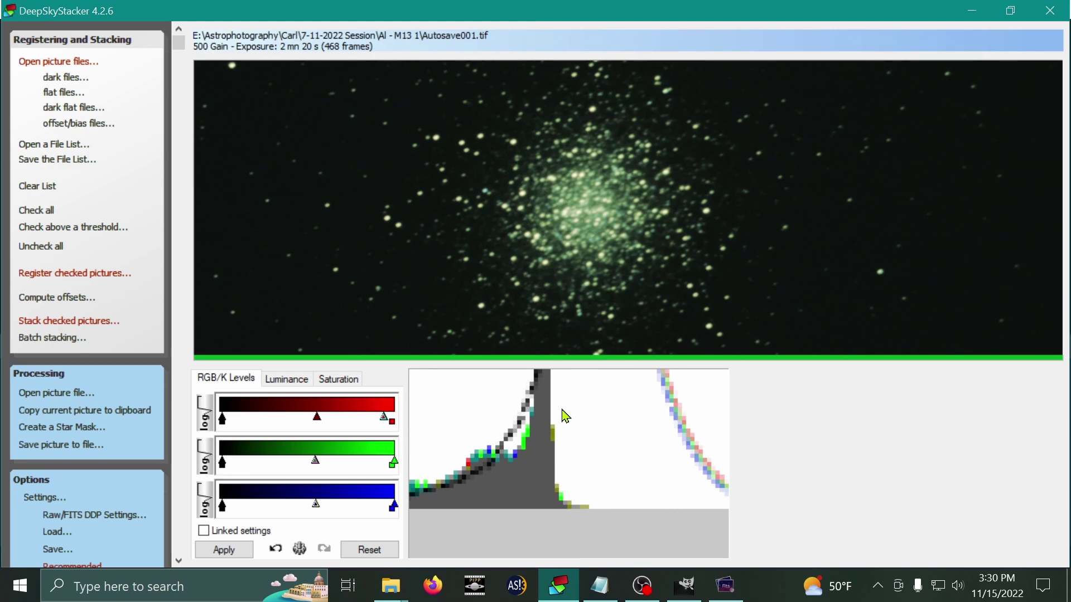
click(575, 395)
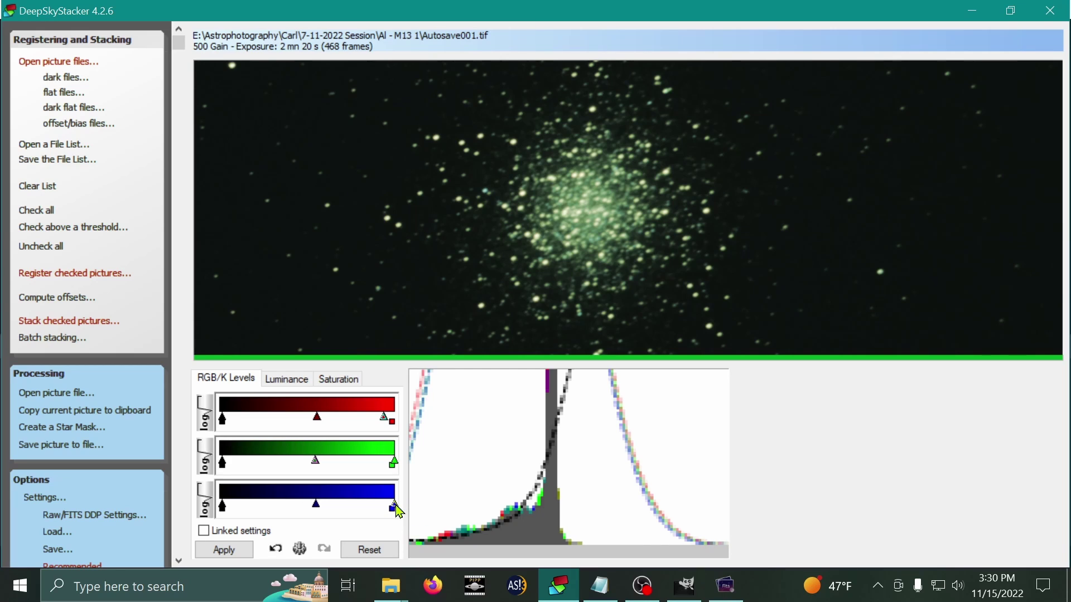
drag(397, 508, 397, 510)
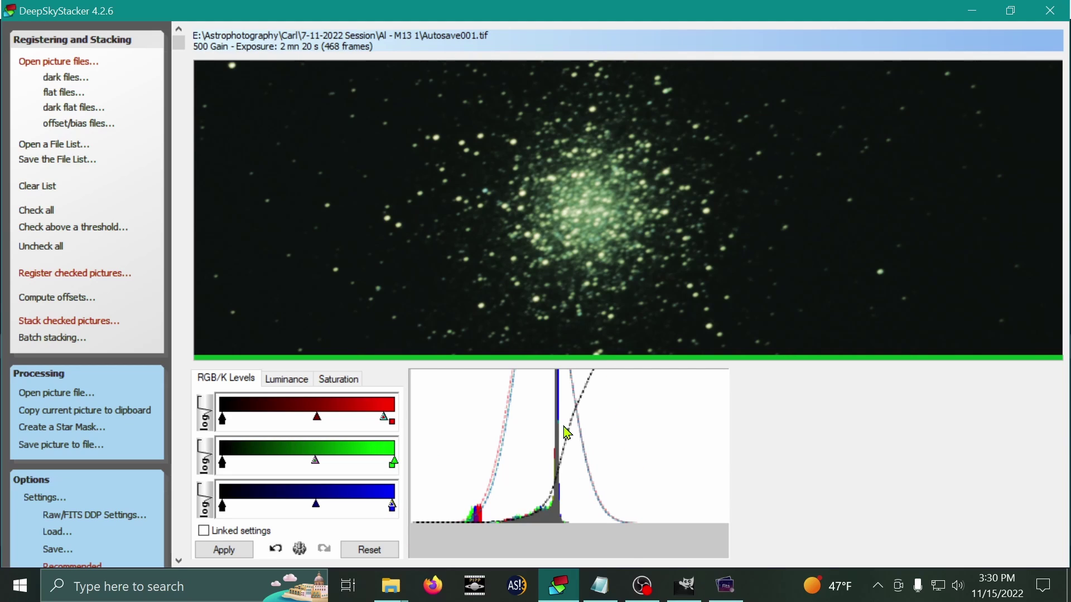
click(224, 550)
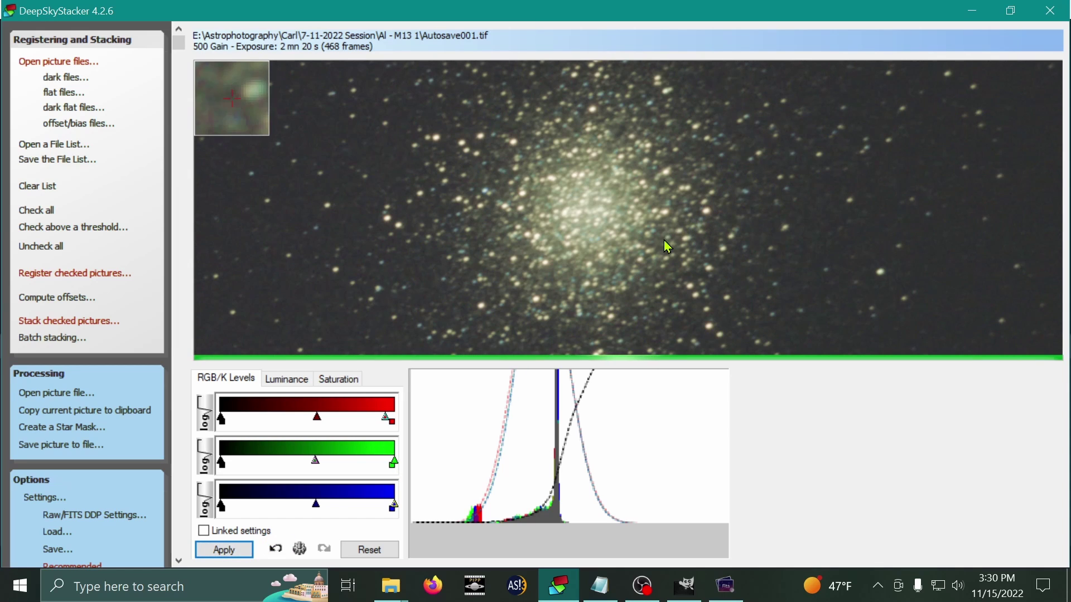
Look over the adjusted stack, then switch to GIMP and examine the cluster, sky background and frame edges of M13-4.xcf
scroll(851, 209, down, 2)
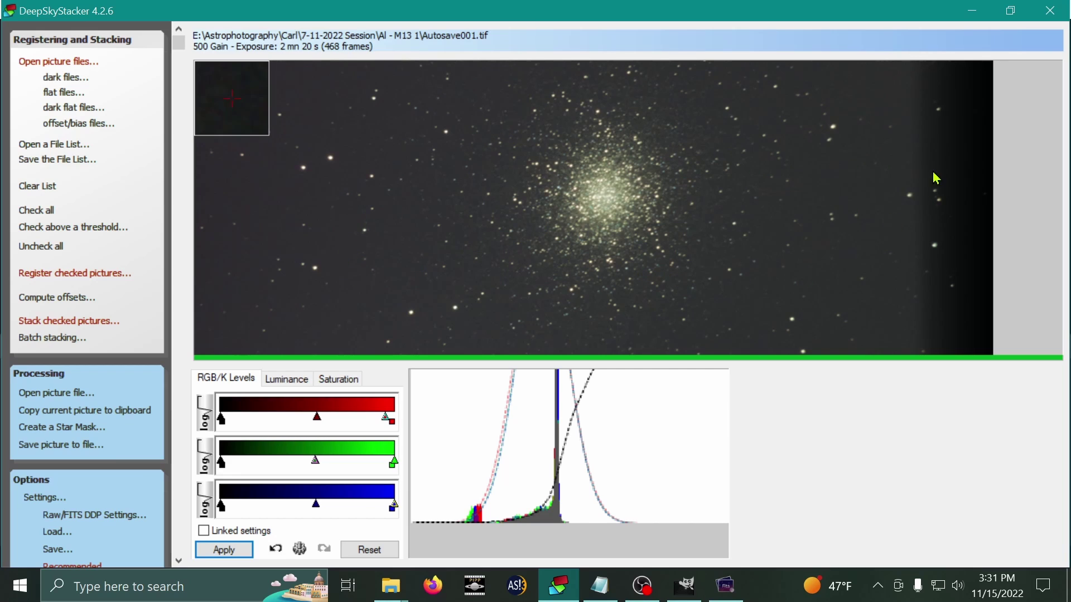
click(691, 591)
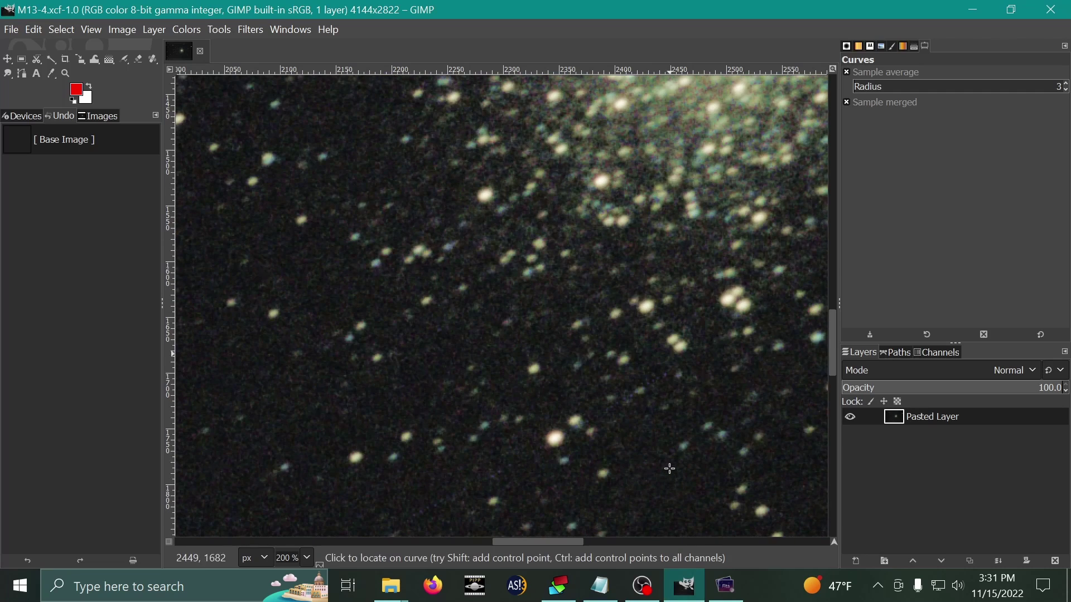
scroll(660, 386, down, 4)
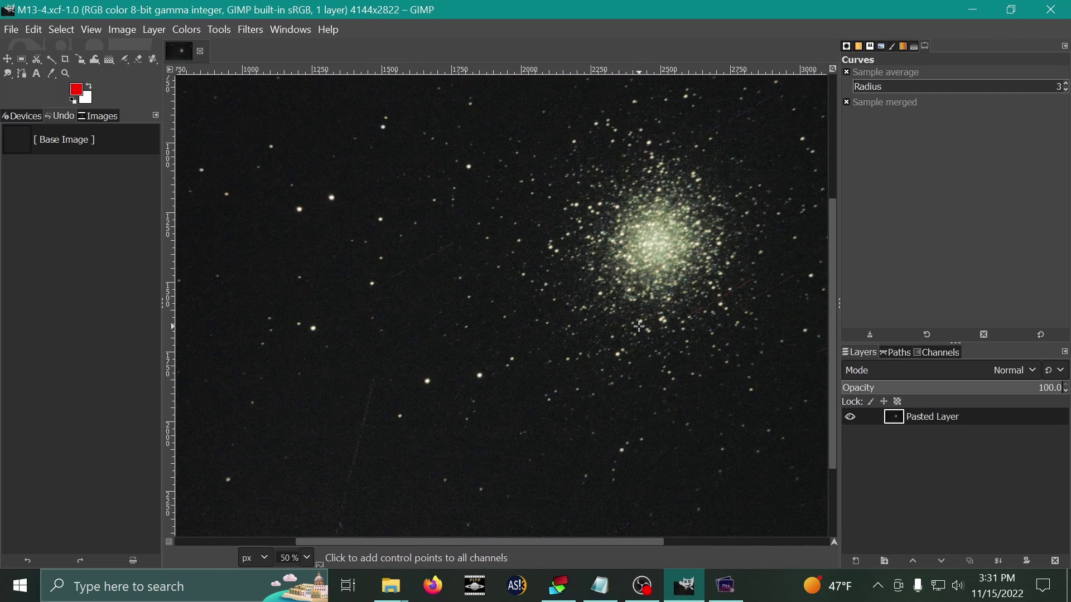
scroll(405, 276, up, 2)
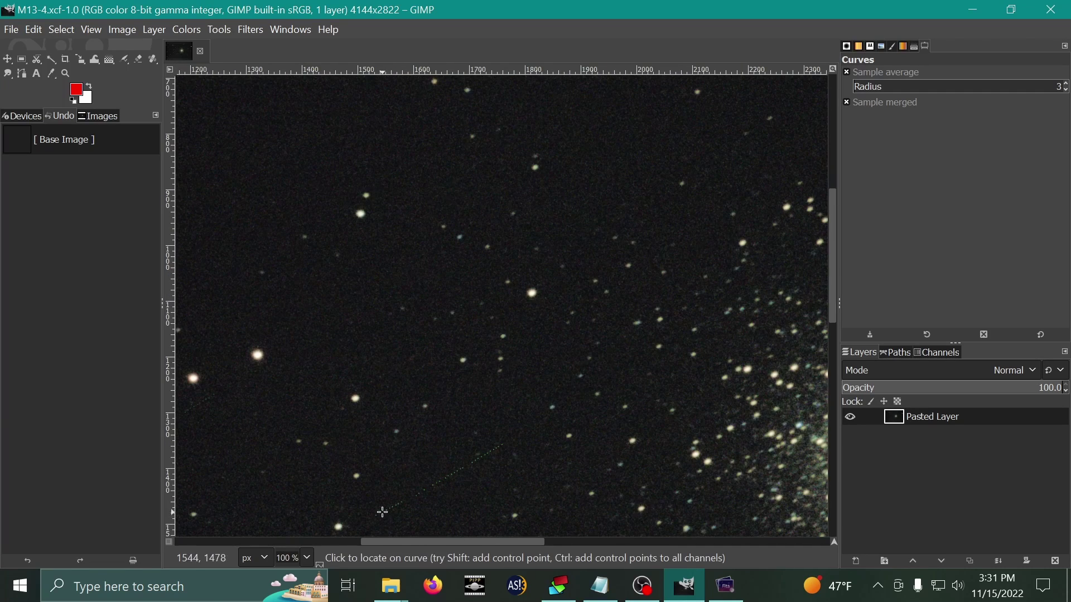
scroll(502, 420, down, 3)
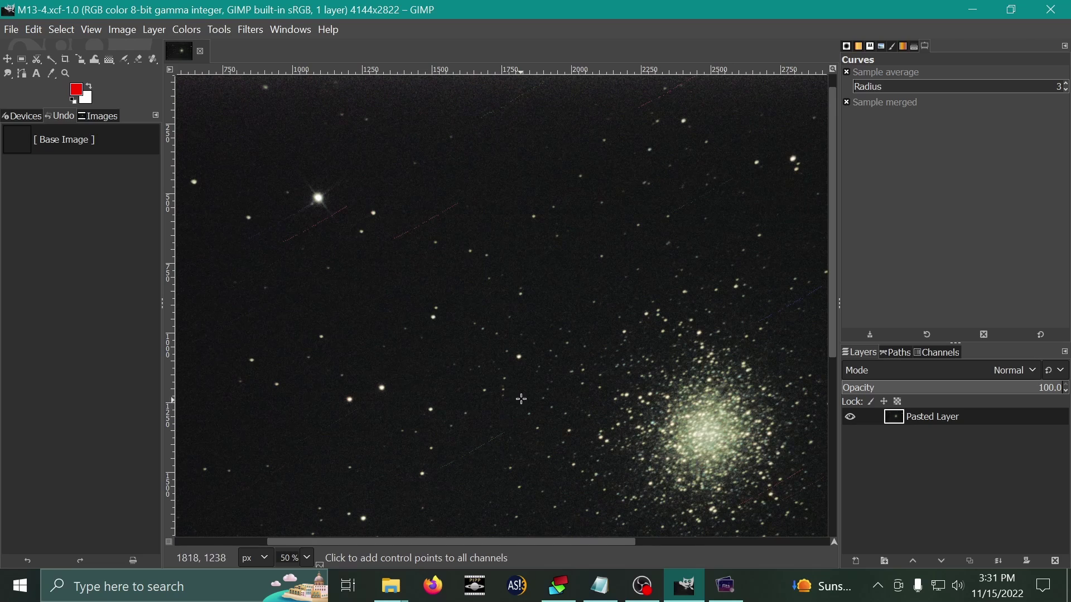
scroll(760, 454, down, 3)
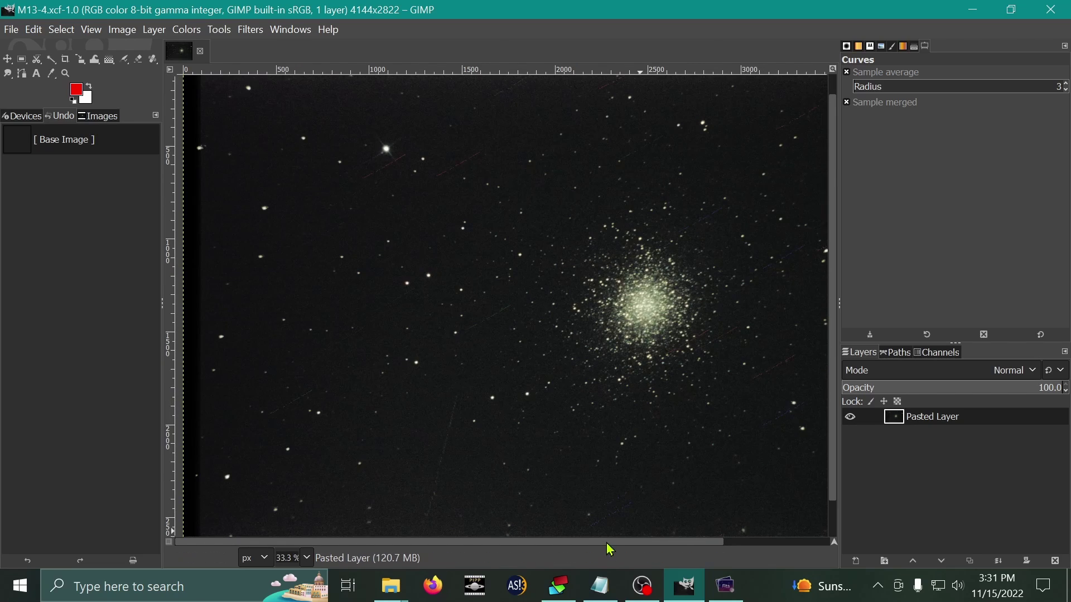
drag(607, 542, 691, 544)
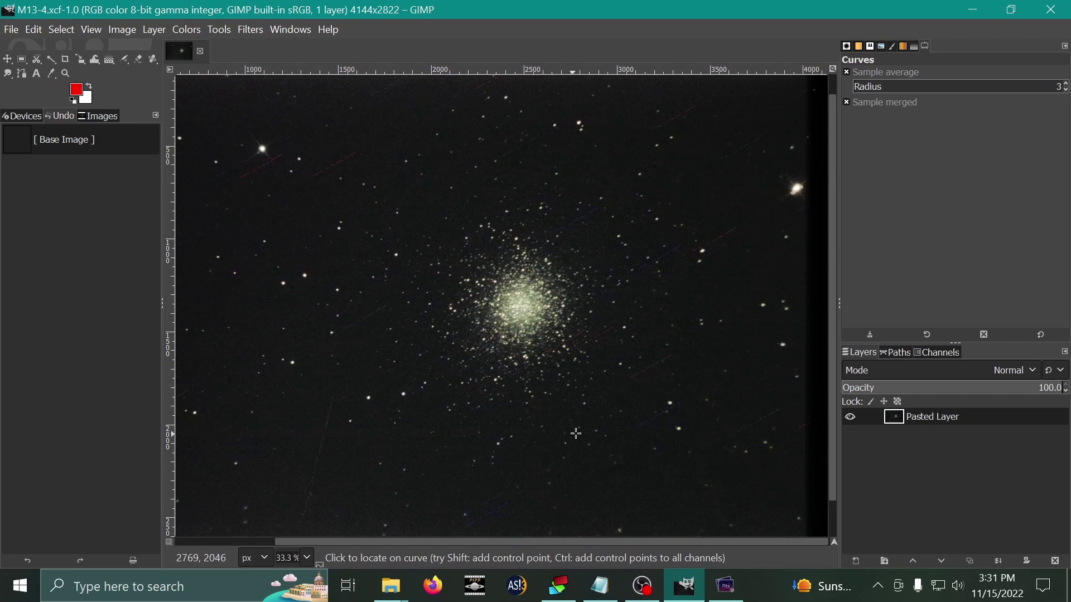
scroll(618, 407, up, 1)
Compare the cluster in the single raw frame in ASIFitsView with the stacked M13-4.xcf in GIMP at a similar scale
key(alt+Tab)
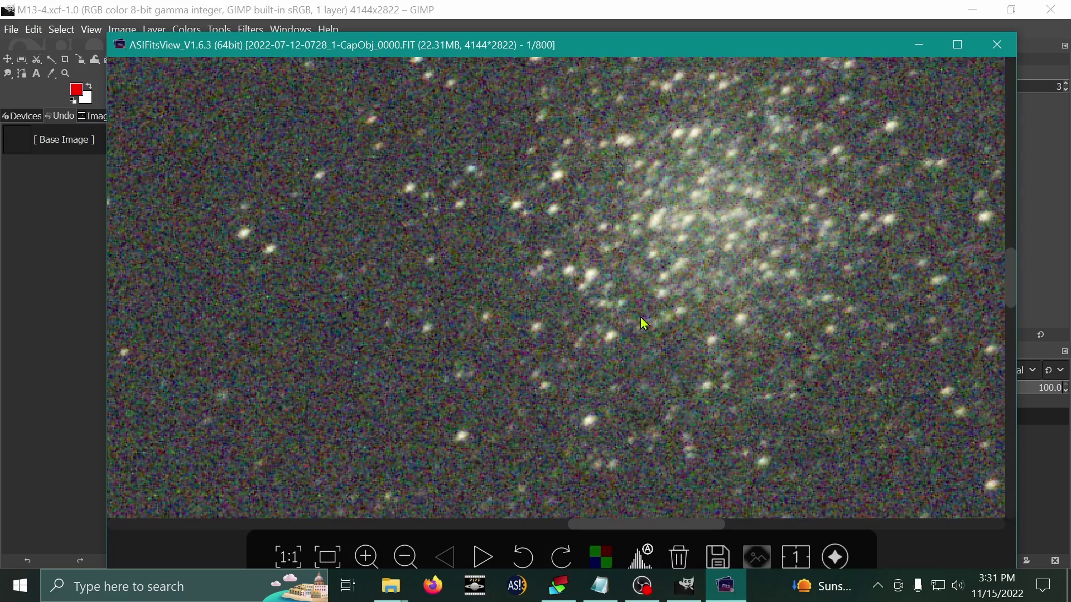
scroll(644, 323, down, 3)
drag(703, 316, 595, 332)
scroll(564, 300, up, 2)
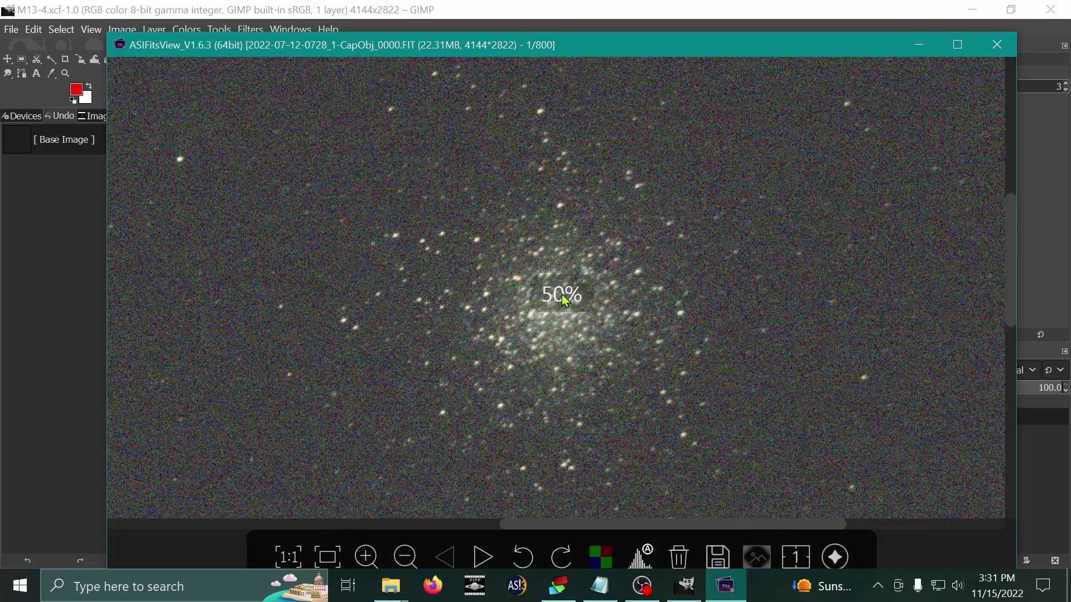
click(685, 586)
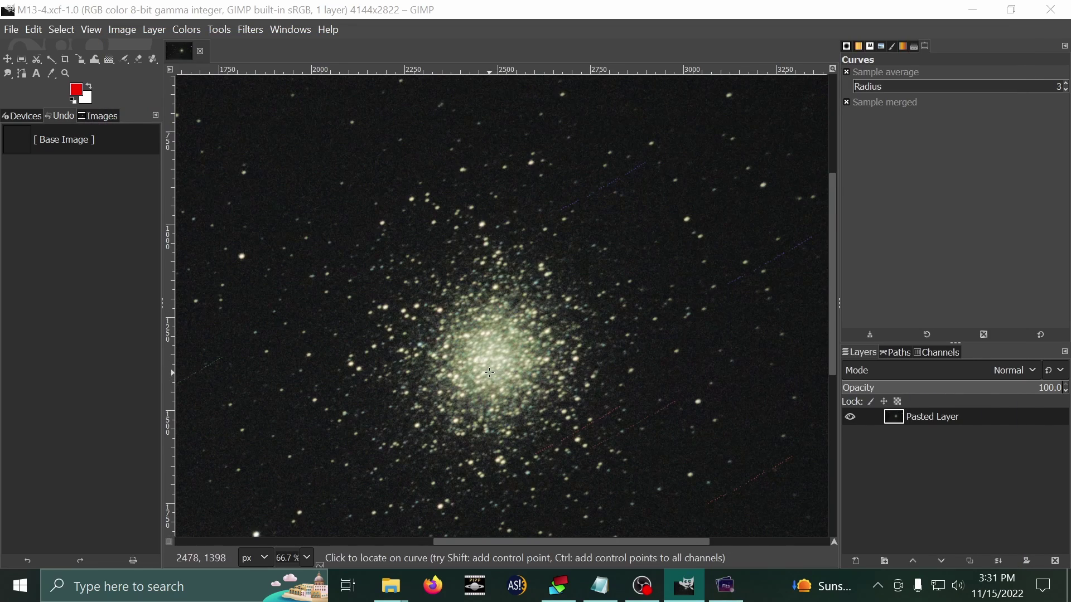
scroll(499, 378, down, 1)
Return to DeepSkyStacker and inspect the cluster core and the whole frame of the levels-adjusted stack
click(560, 595)
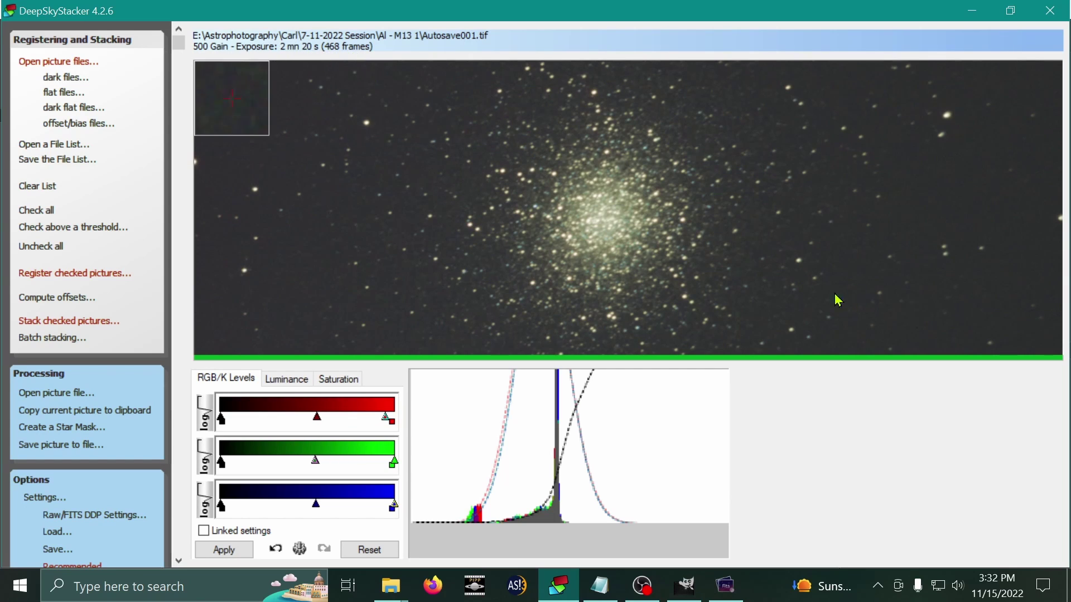
scroll(578, 220, up, 1)
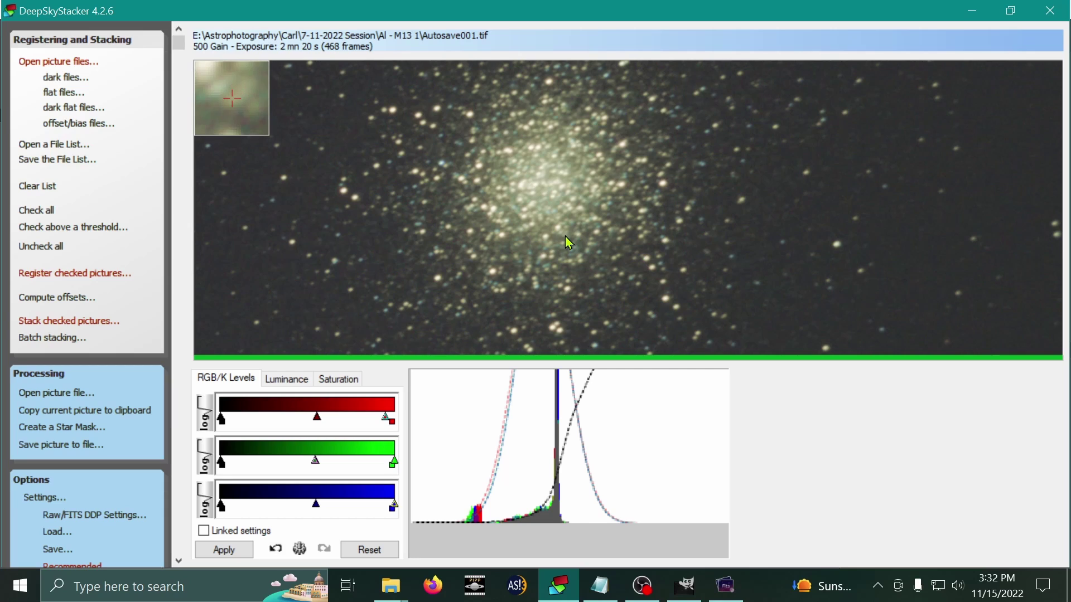
scroll(558, 245, down, 1)
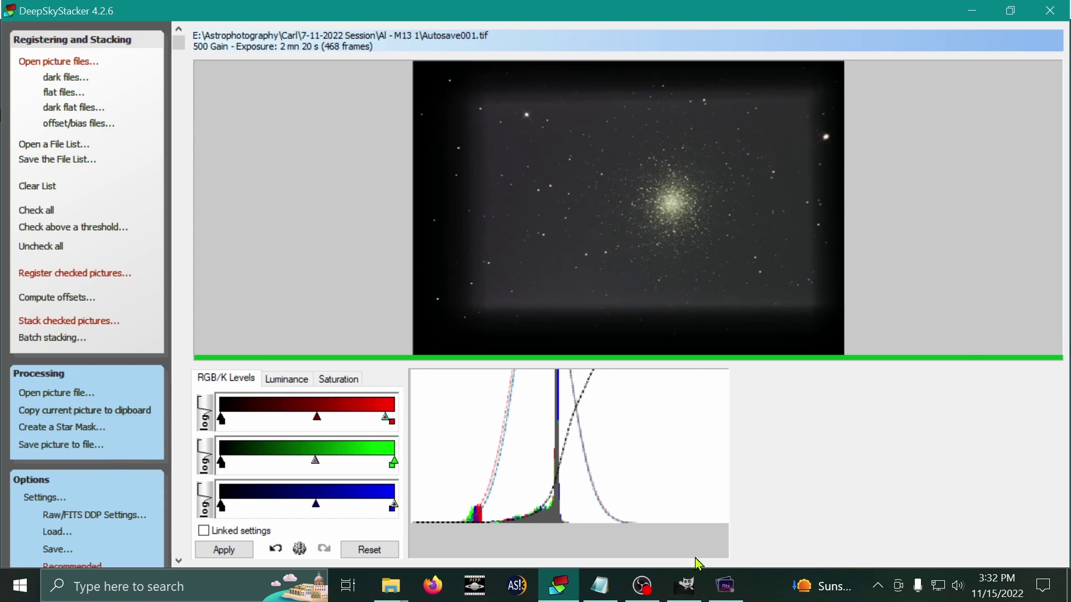
Switch to GIMP and paste the copied M13 stack into the M13-4 image as a new layer
click(689, 592)
scroll(299, 176, down, 2)
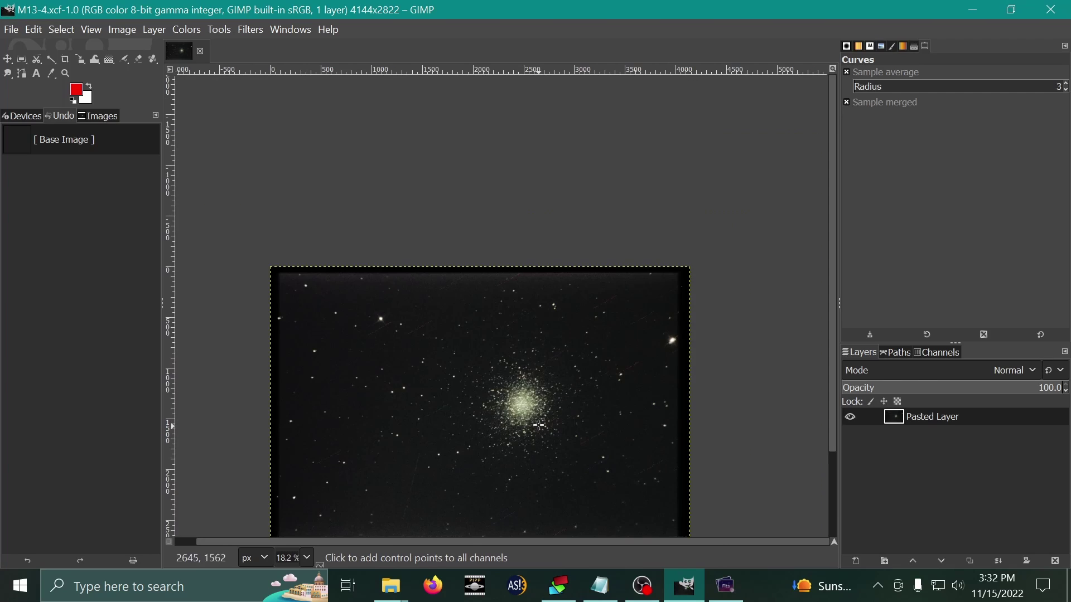
key(ctrl+v)
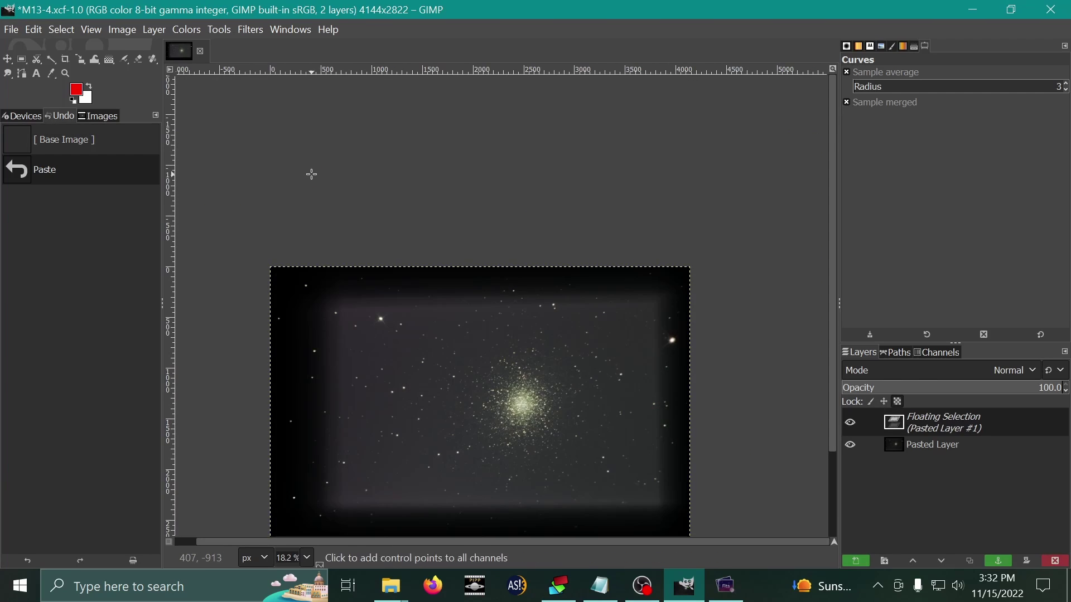
click(154, 30)
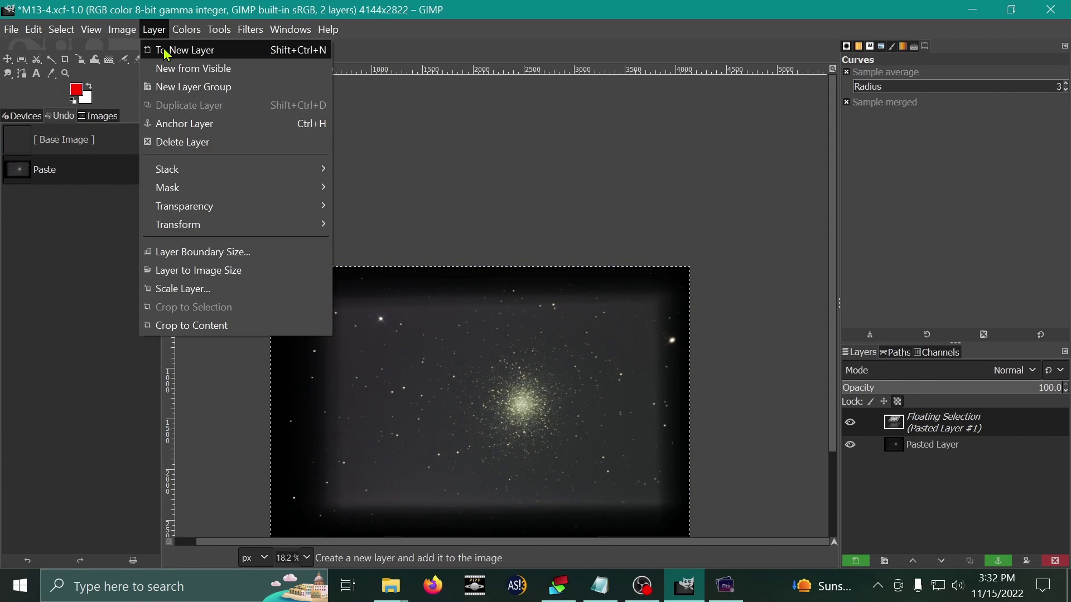
click(162, 48)
Compare the pasted M13 layer with the original layer around the cluster core by toggling its visibility
scroll(510, 224, up, 3)
scroll(476, 285, down, 2)
scroll(601, 348, up, 2)
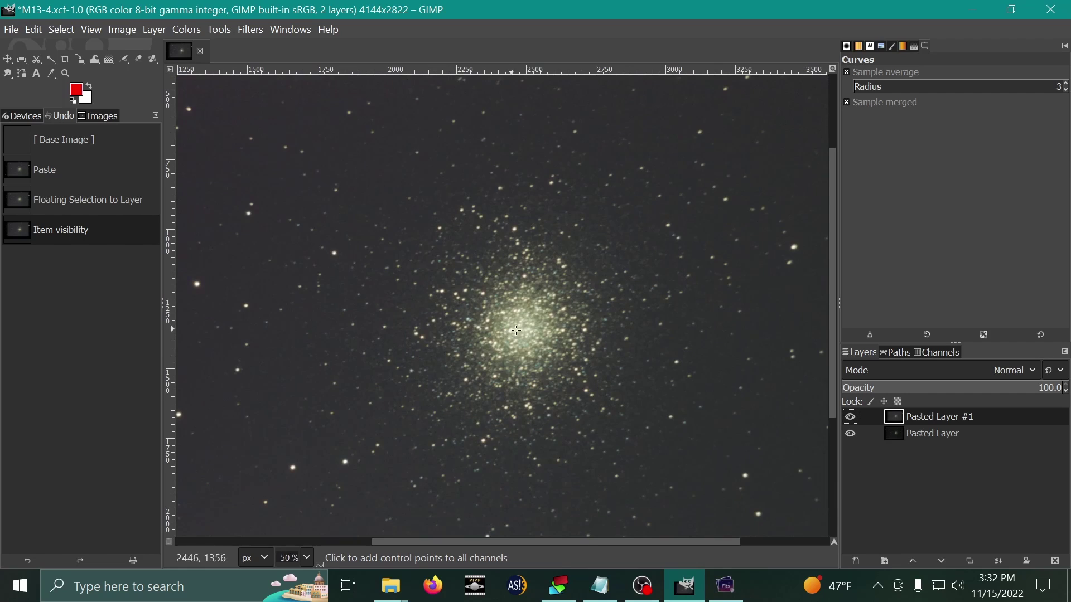
key(plus)
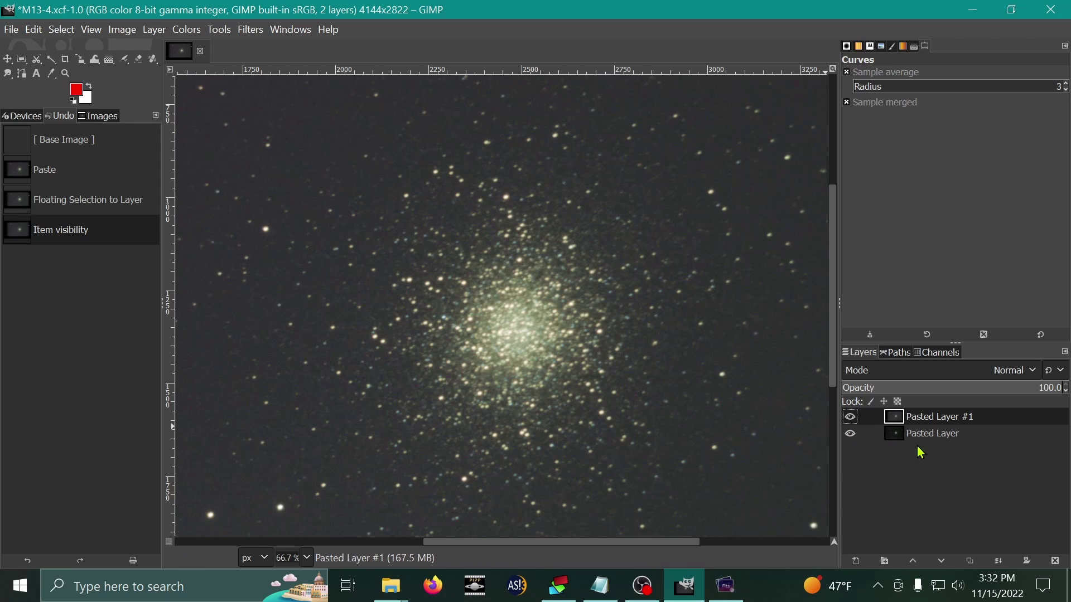
click(851, 417)
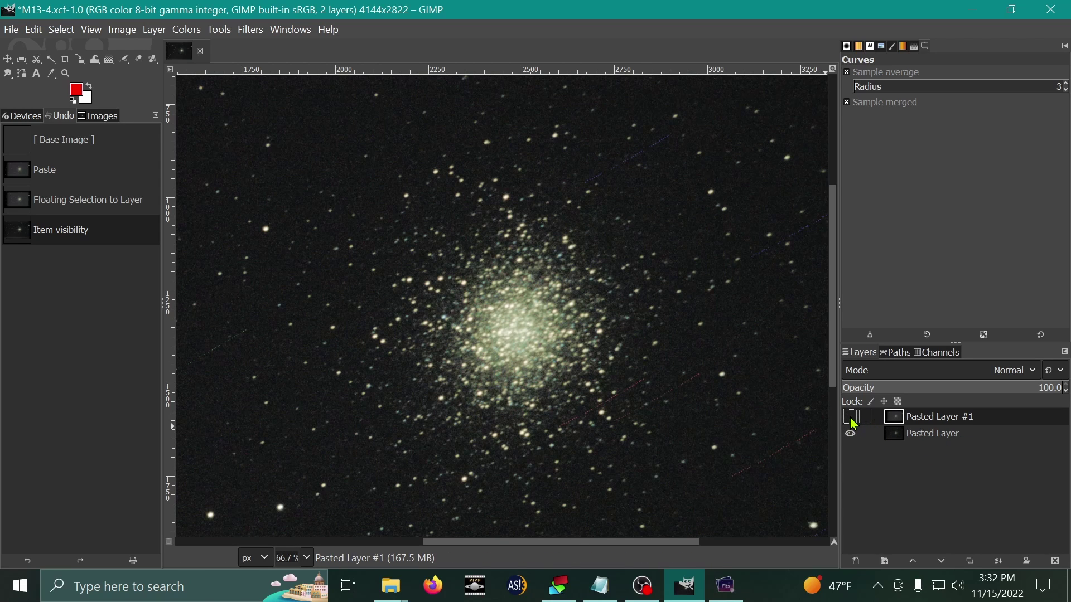
click(851, 418)
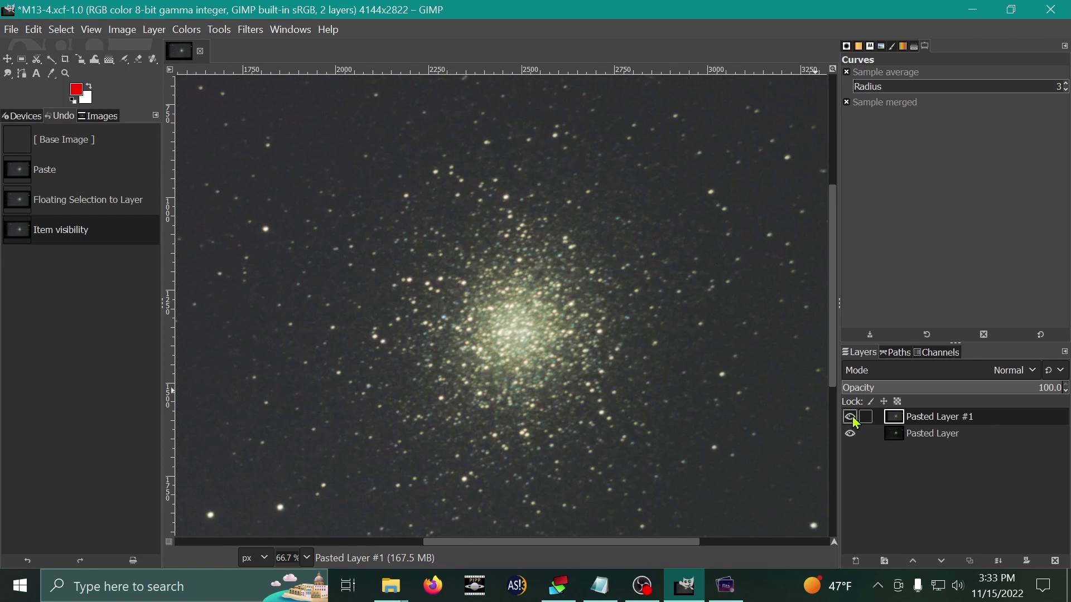
click(851, 419)
click(855, 420)
click(855, 420)
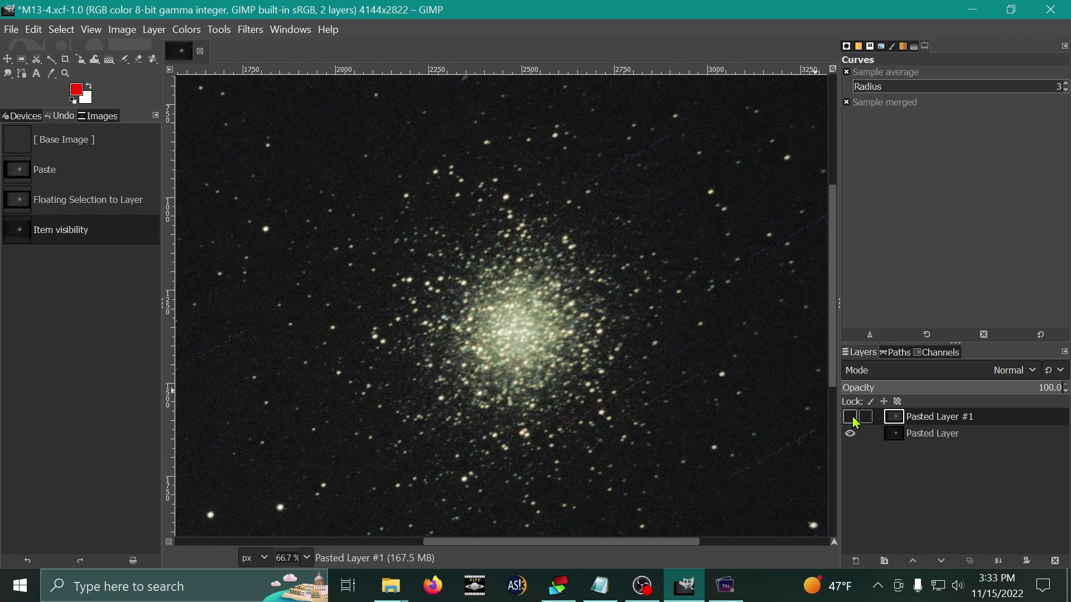
click(855, 420)
Compare background noise and faint stars between the two layers at 400% magnification, leaving the upper layer hidden
scroll(437, 453, up, 3)
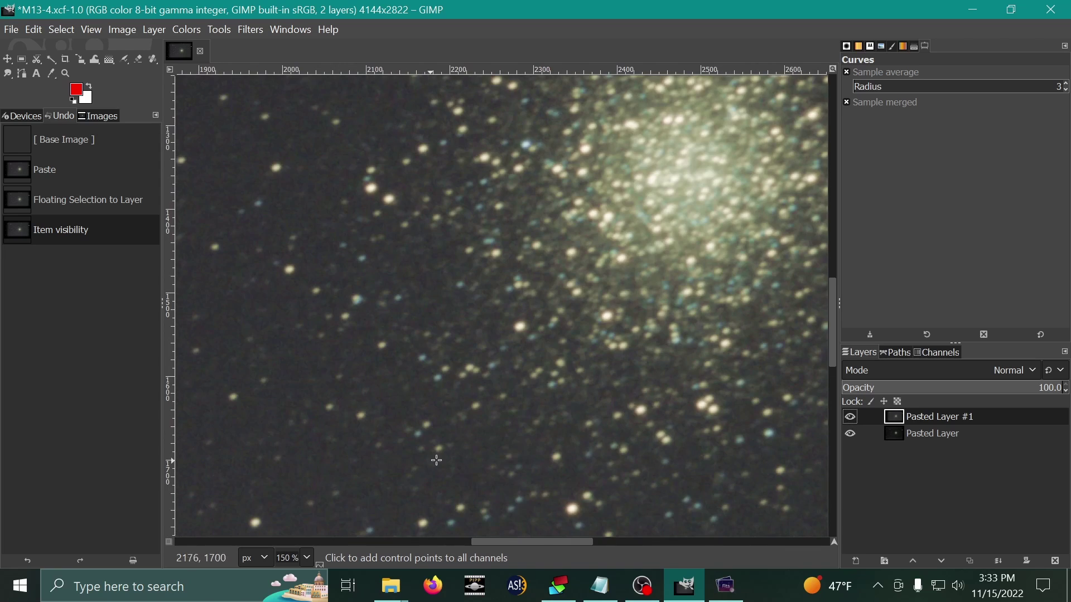
scroll(393, 441, up, 2)
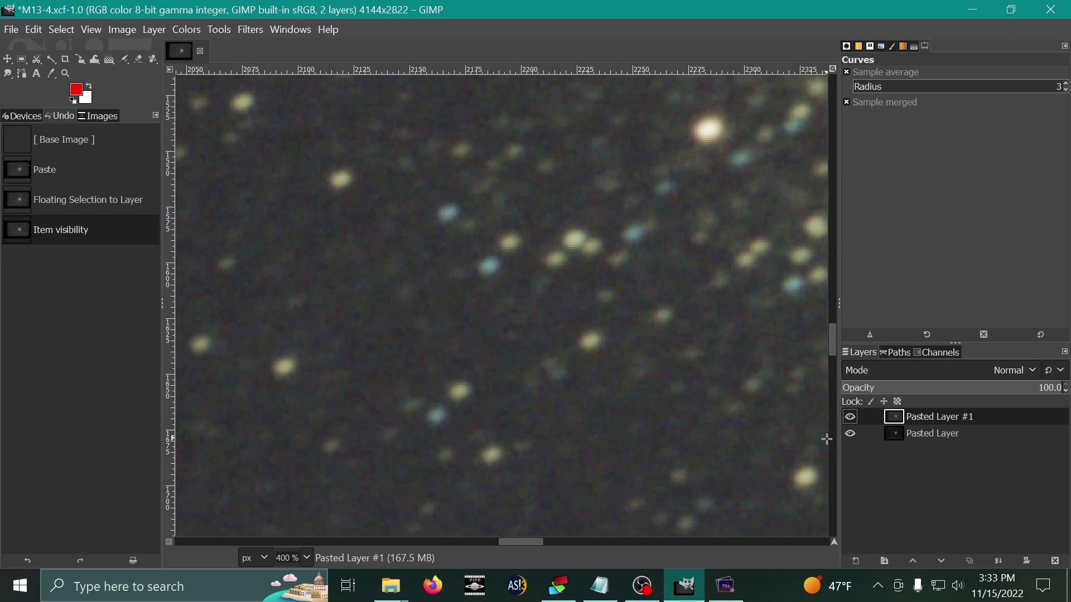
click(851, 419)
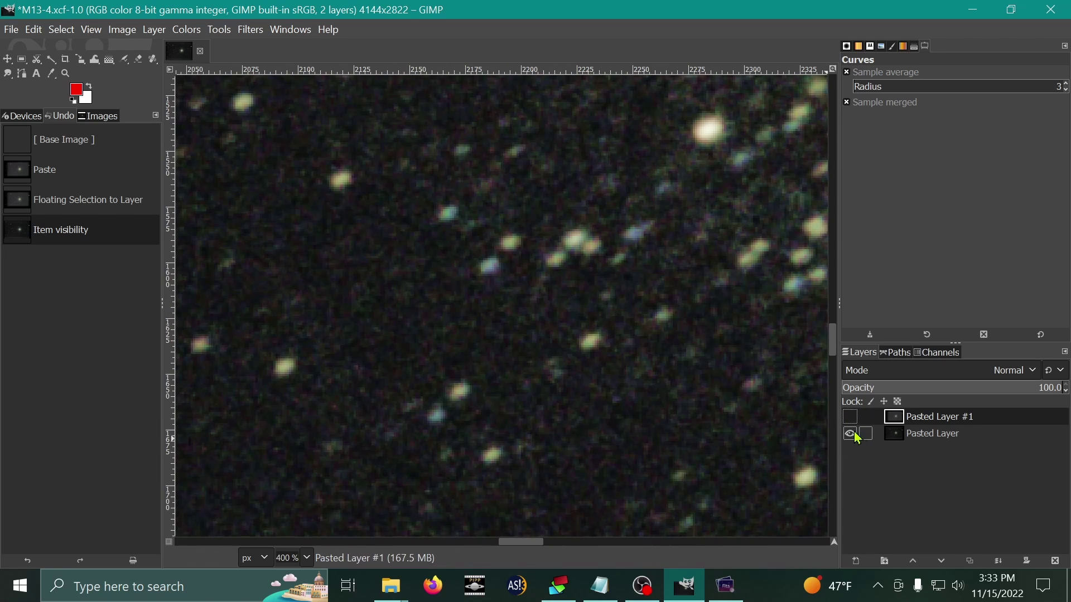
click(851, 419)
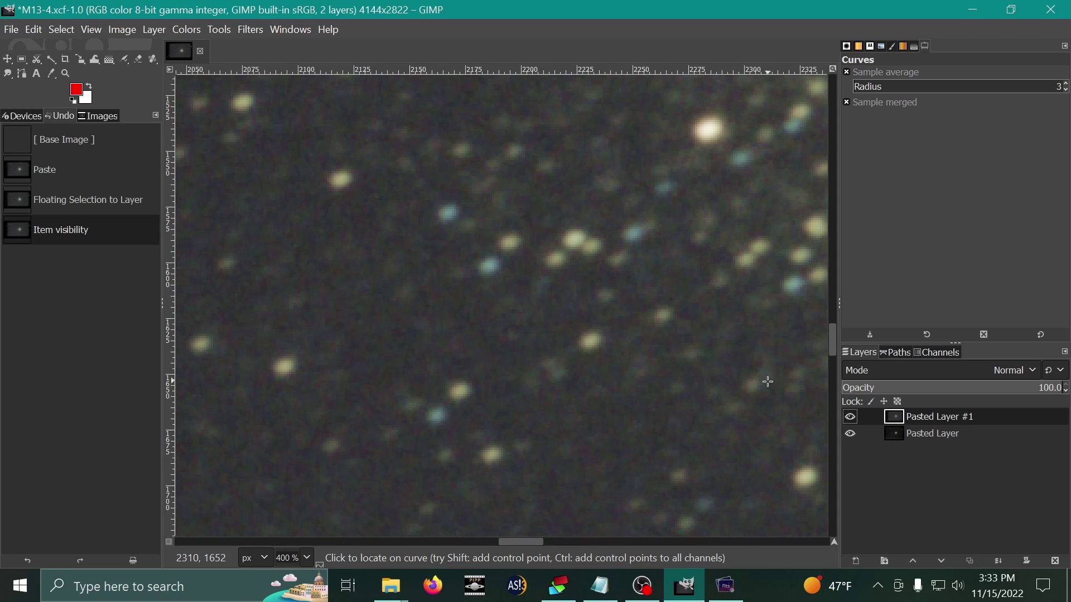
click(850, 418)
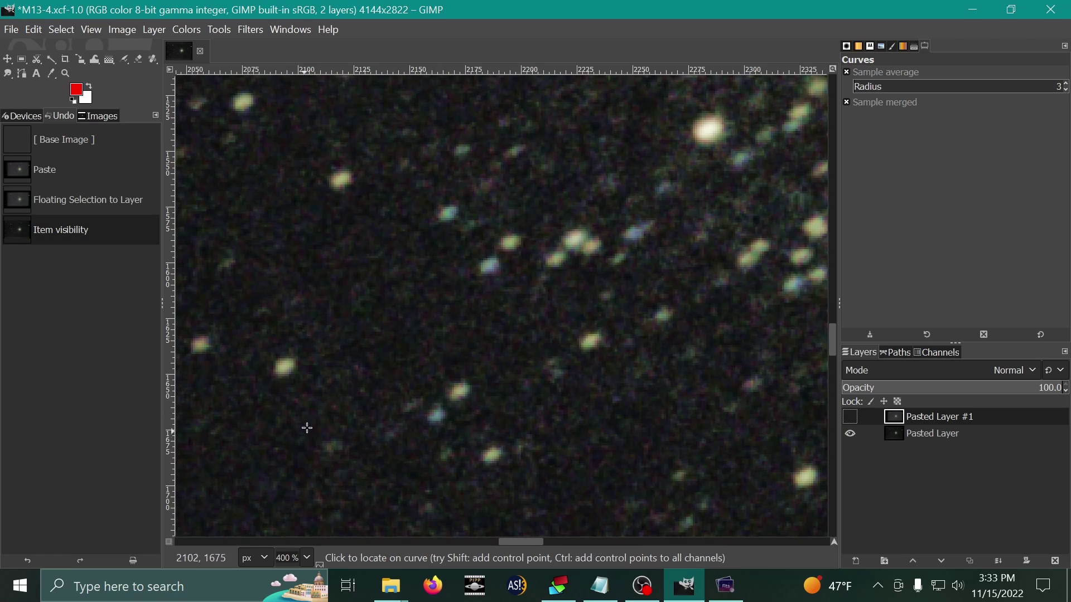
Show Pasted Layer #1 again and compare the whole cluster and its surrounding field between the two layers
ctrl+scroll(306, 427, down, 5)
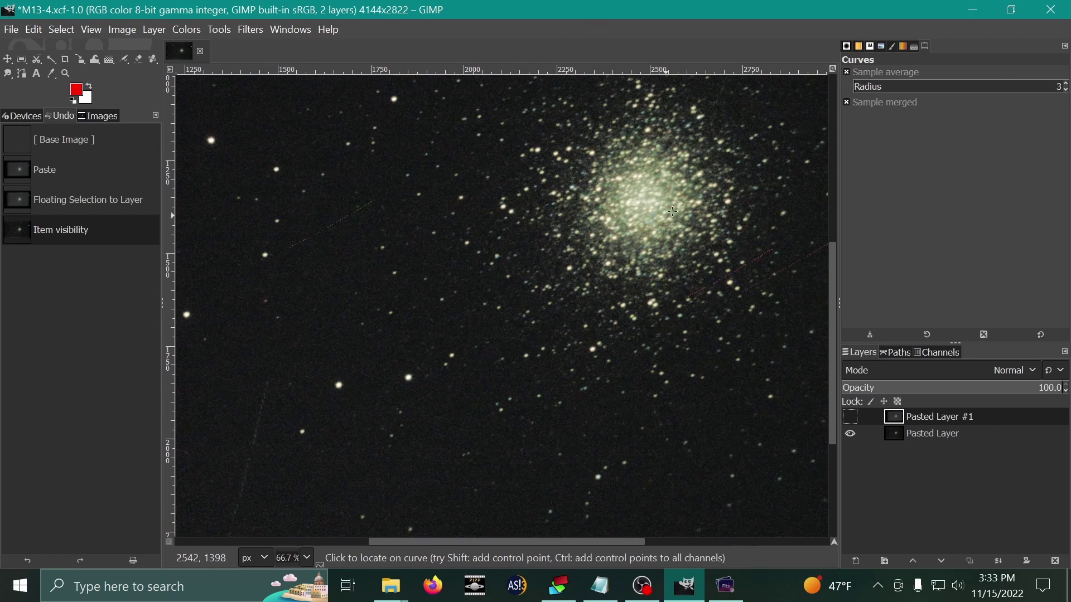
ctrl+scroll(673, 211, down, 1)
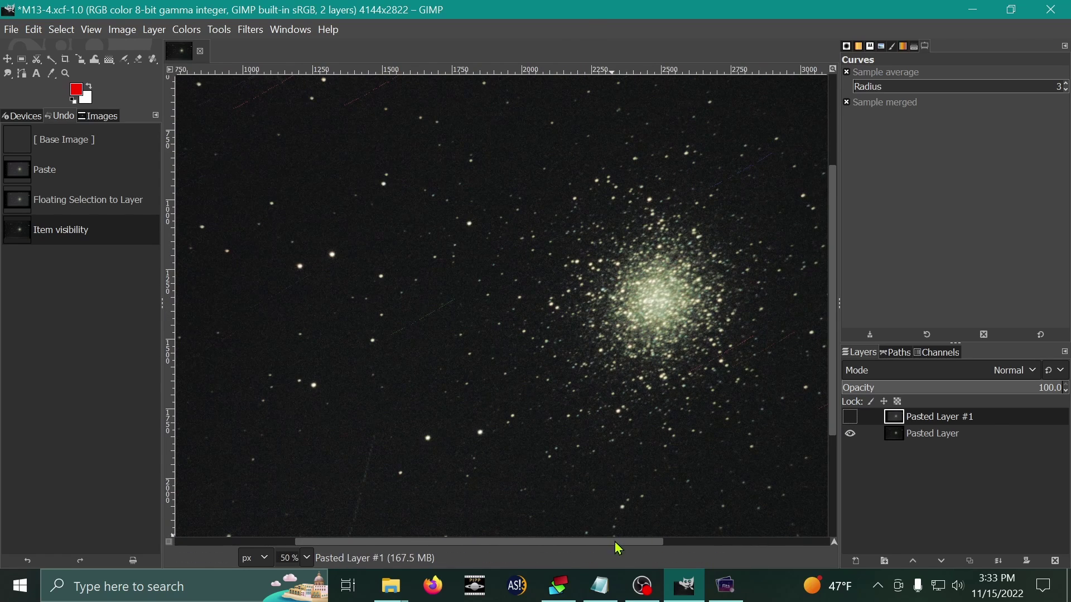
drag(619, 550, 704, 544)
ctrl+scroll(756, 260, down, 1)
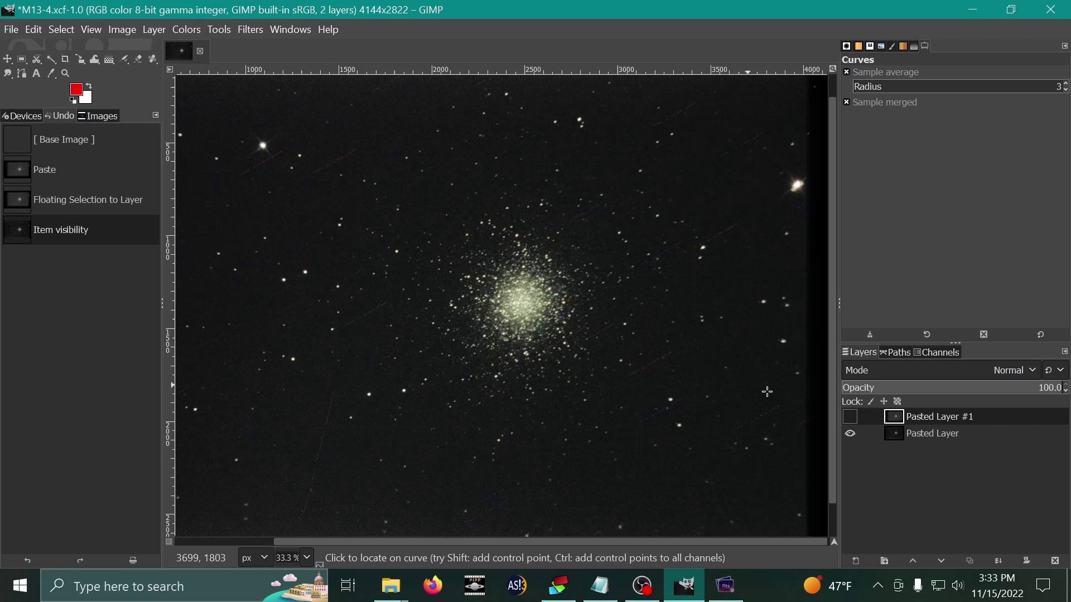
click(850, 420)
ctrl+scroll(561, 423, up, 2)
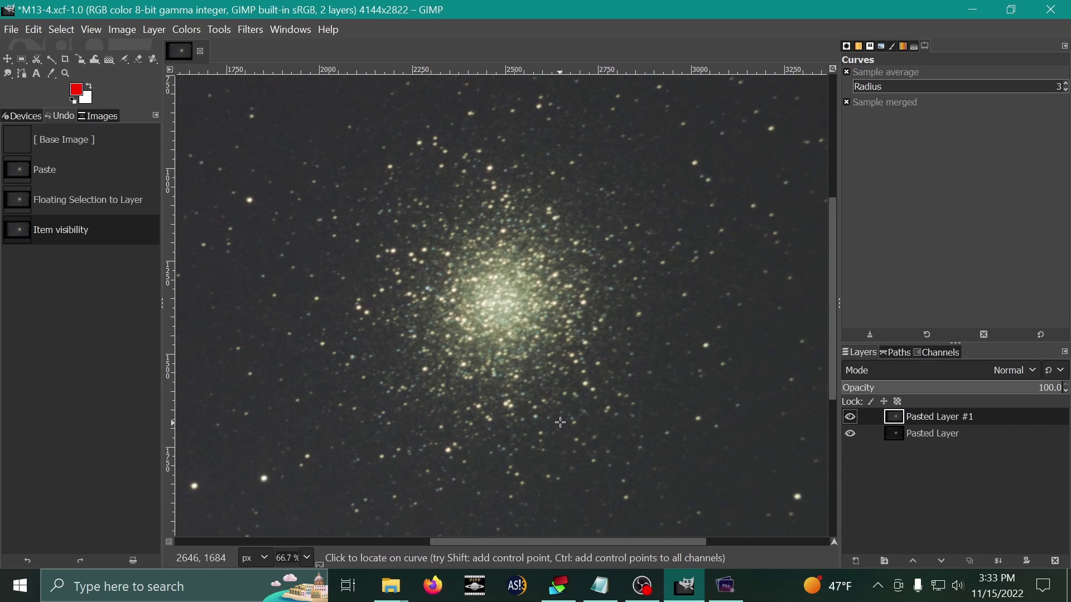
ctrl+scroll(591, 446, up, 1)
ctrl+scroll(602, 474, down, 2)
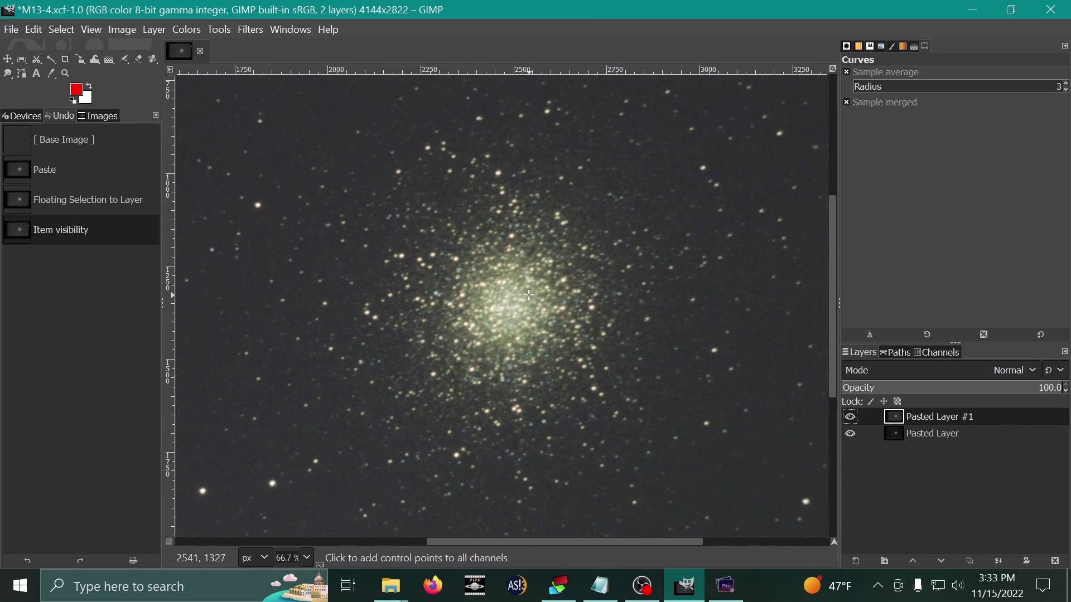
click(657, 596)
click(685, 586)
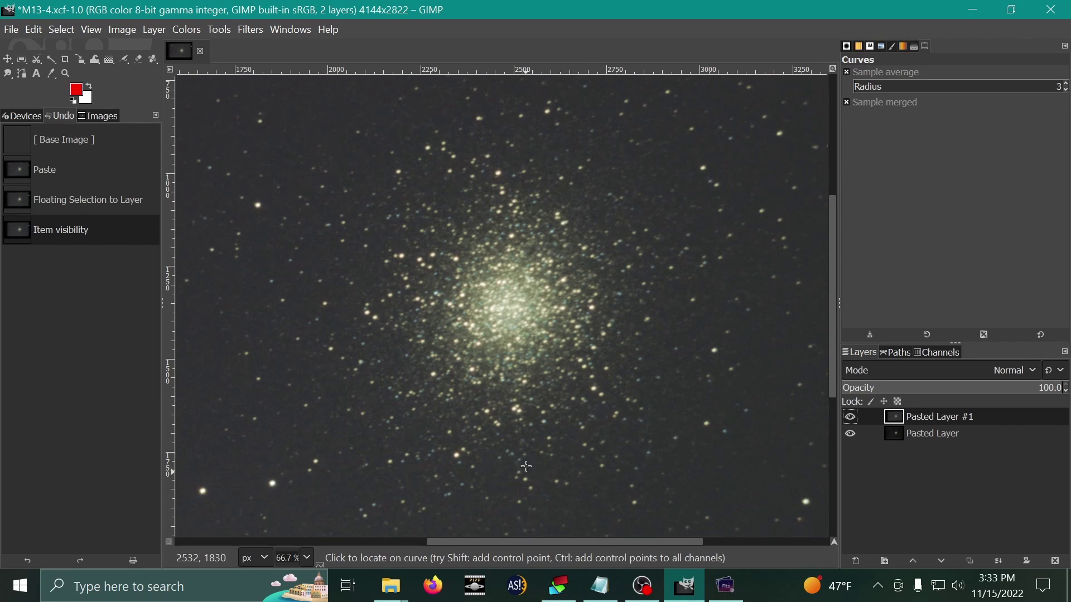
ctrl+scroll(580, 351, down, 1)
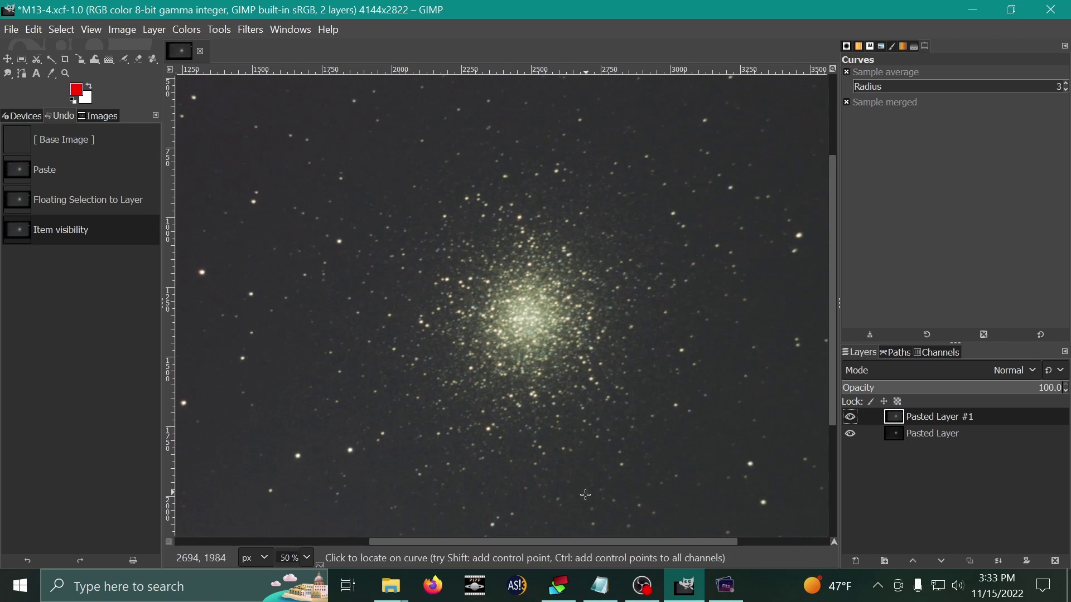
Switch to DeepSkyStacker and restore its default settings
click(559, 587)
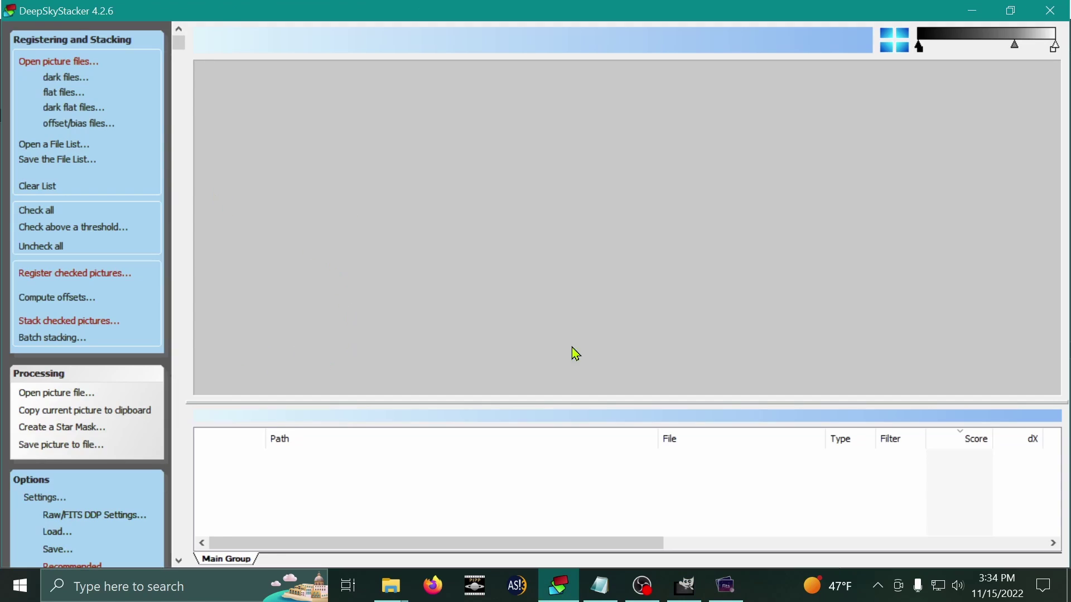
scroll(241, 454, right, 1)
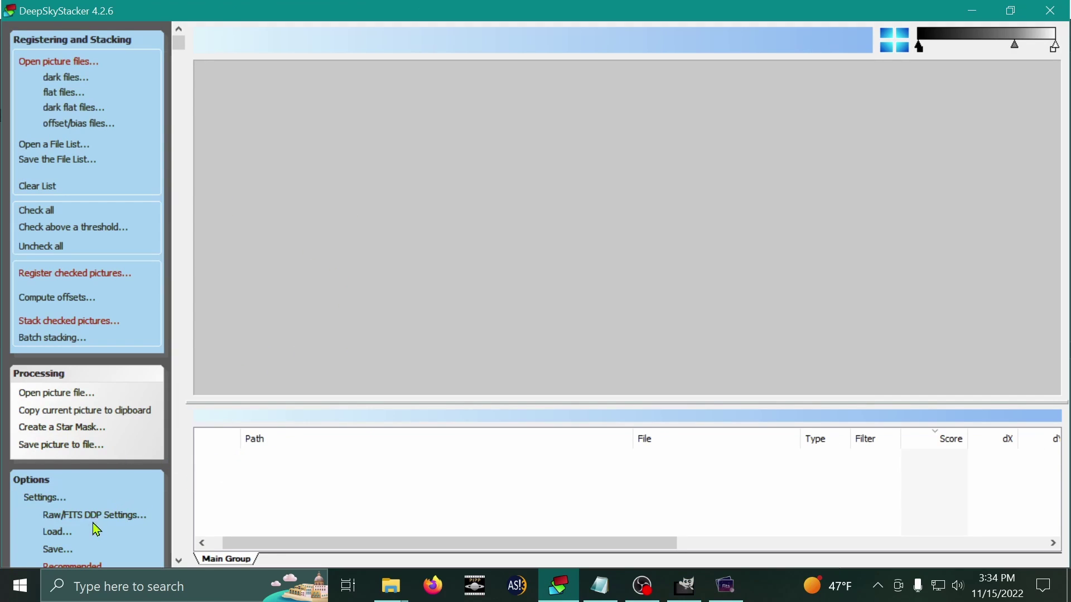
click(55, 532)
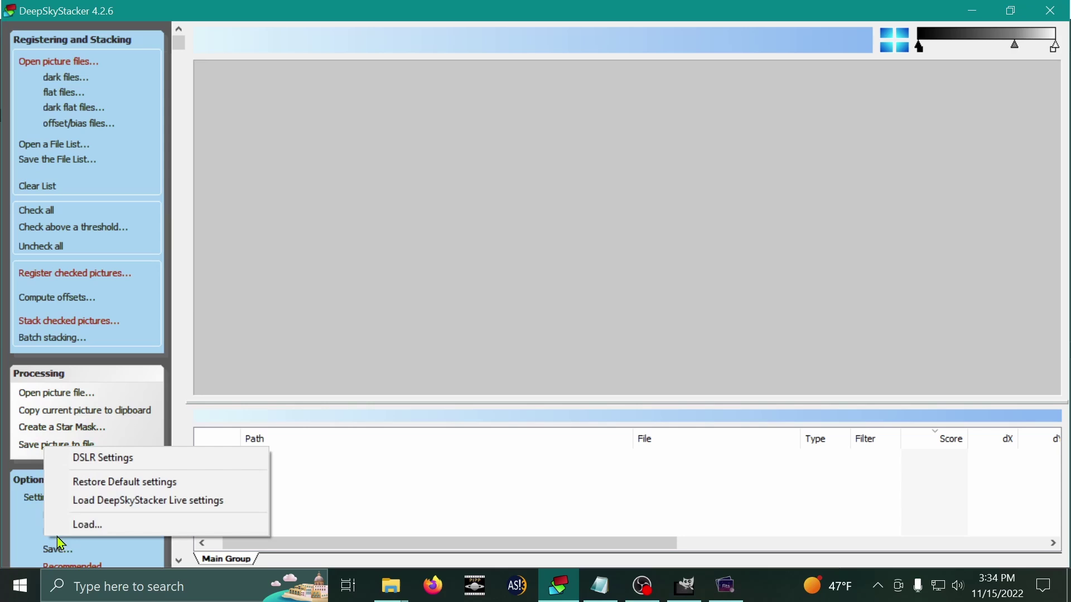
click(98, 490)
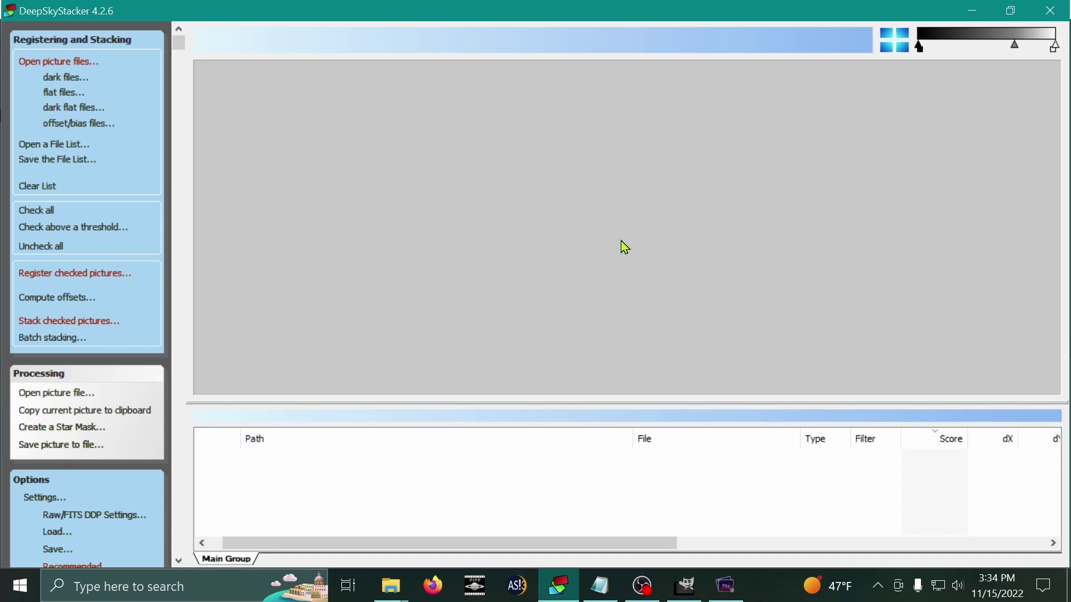
Switch to the M45 folder in File Explorer and select all images from IMG_4068 through IMG_4129
click(35, 68)
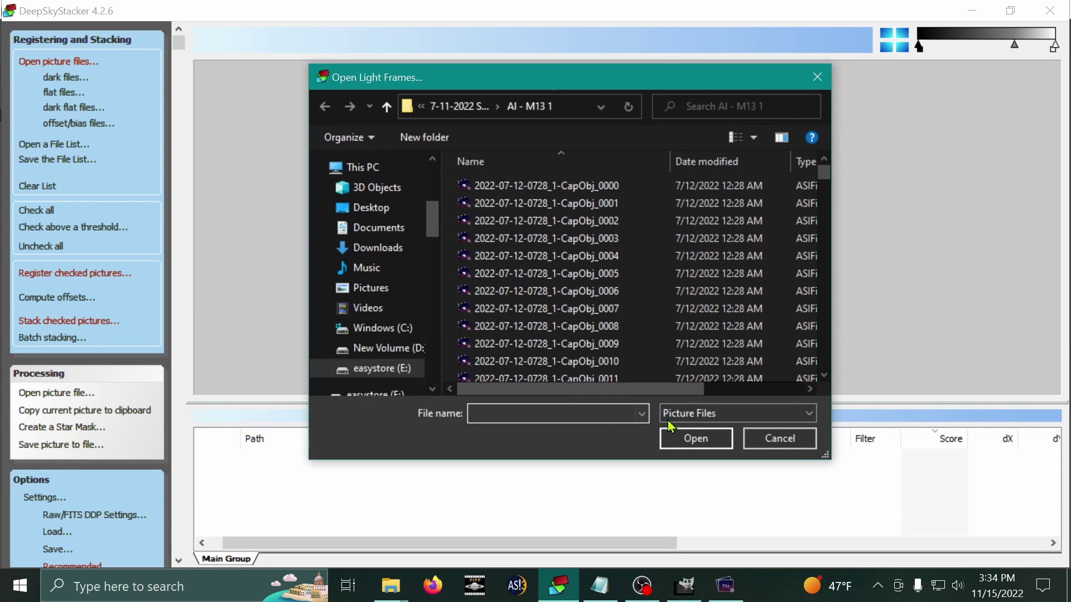
click(777, 439)
mouse_move(397, 586)
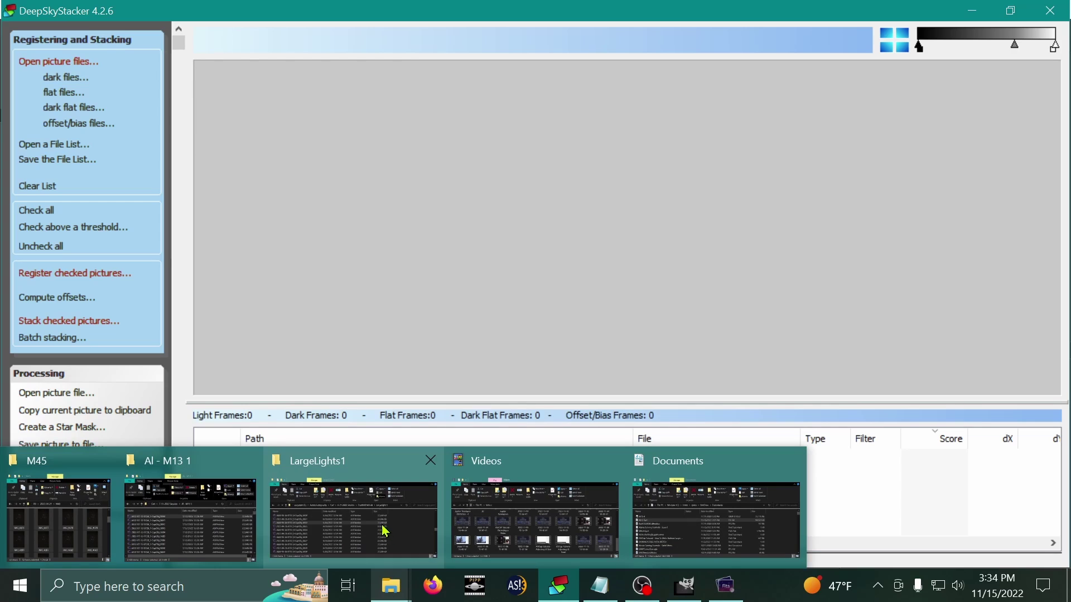
click(83, 529)
click(604, 401)
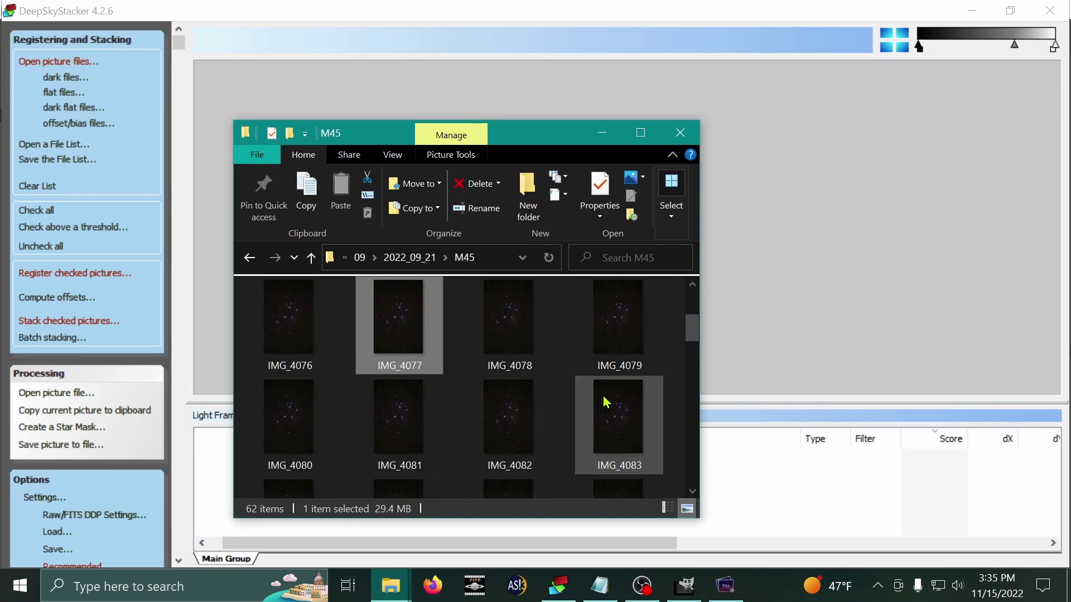
scroll(606, 401, down, 4)
scroll(606, 402, down, 8)
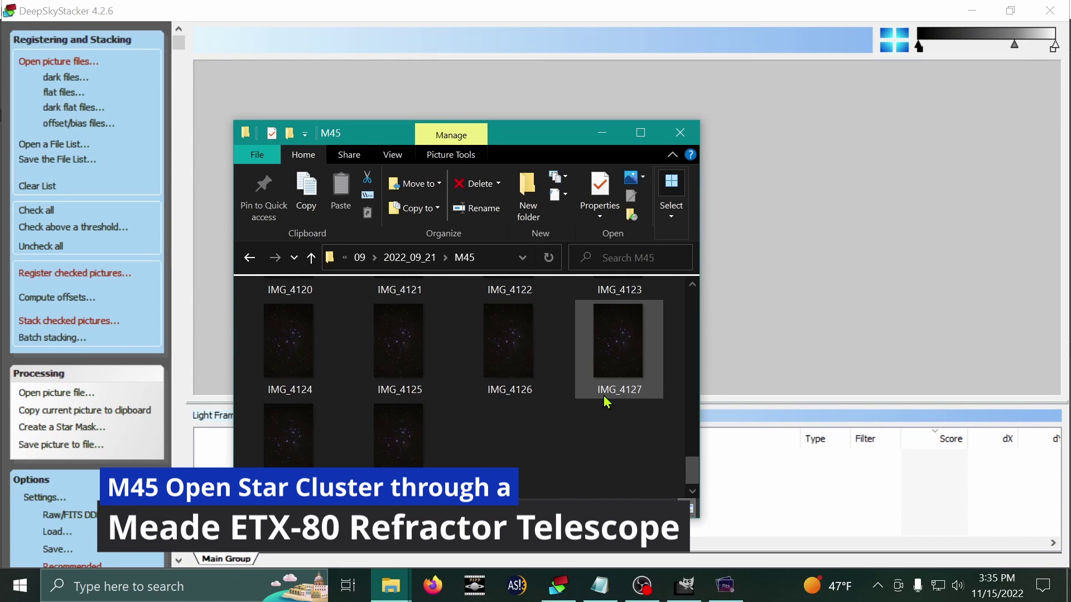
scroll(502, 447, up, 12)
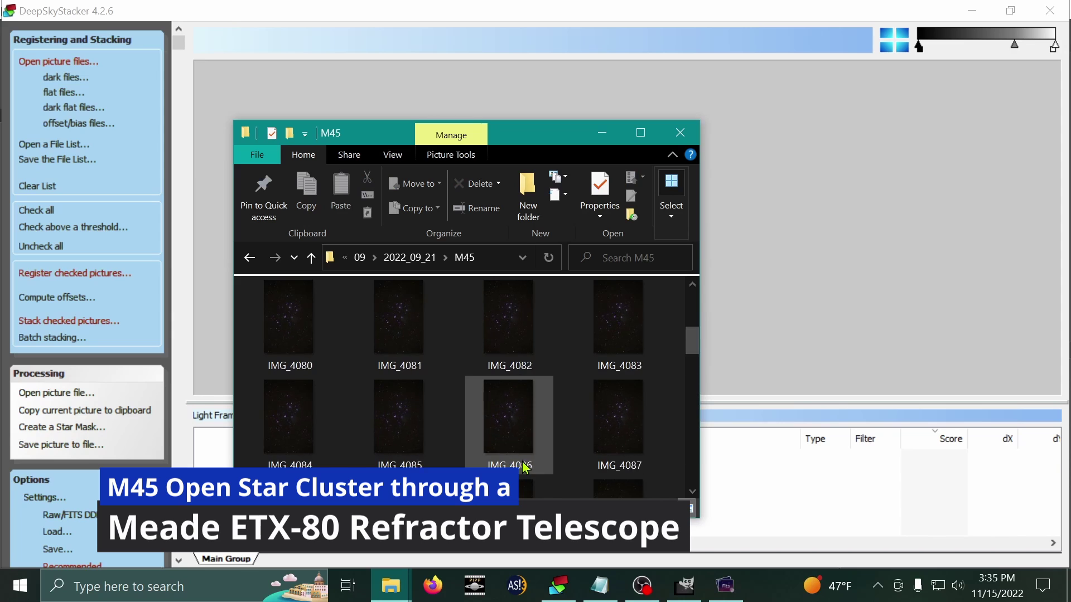
scroll(505, 451, up, 1)
click(289, 329)
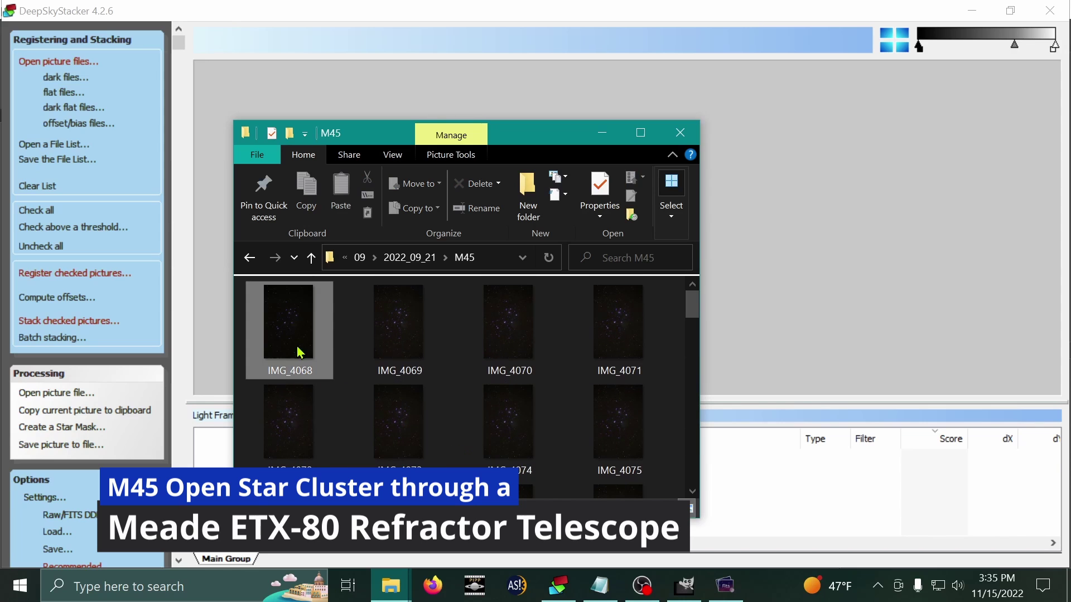
drag(692, 314, 691, 477)
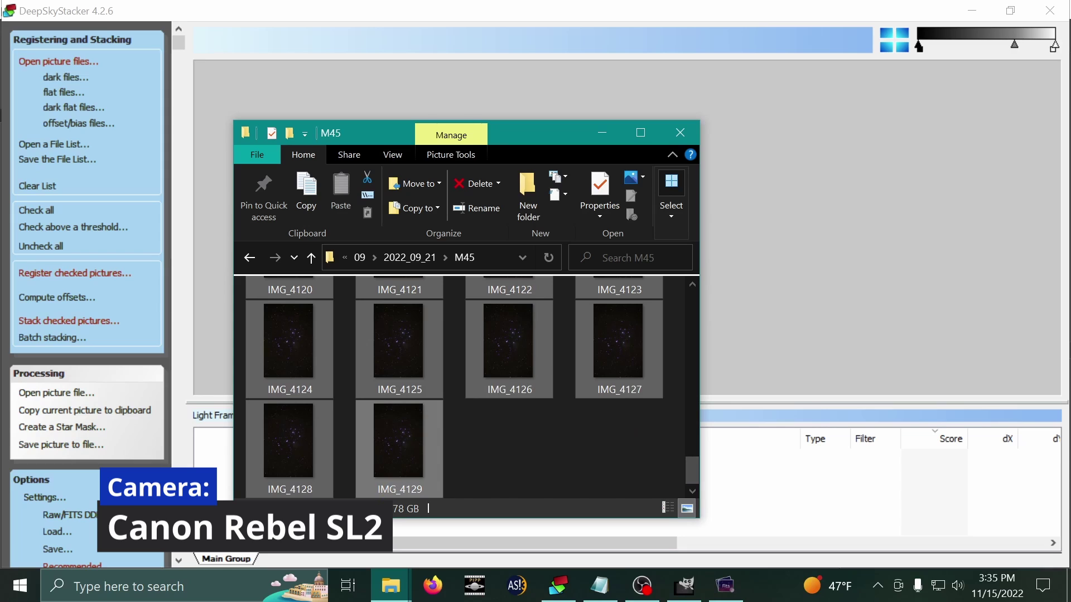
Add the selected M45 images to DeepSkyStacker's file list as light frames
mouse_move(408, 472)
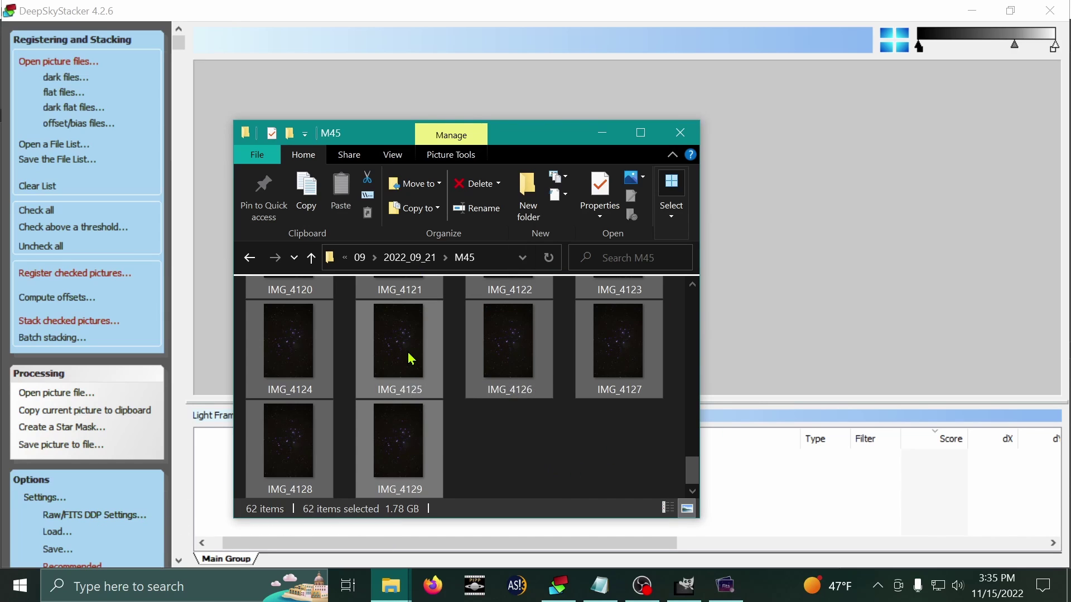
mouse_move(411, 358)
drag(411, 359, 747, 487)
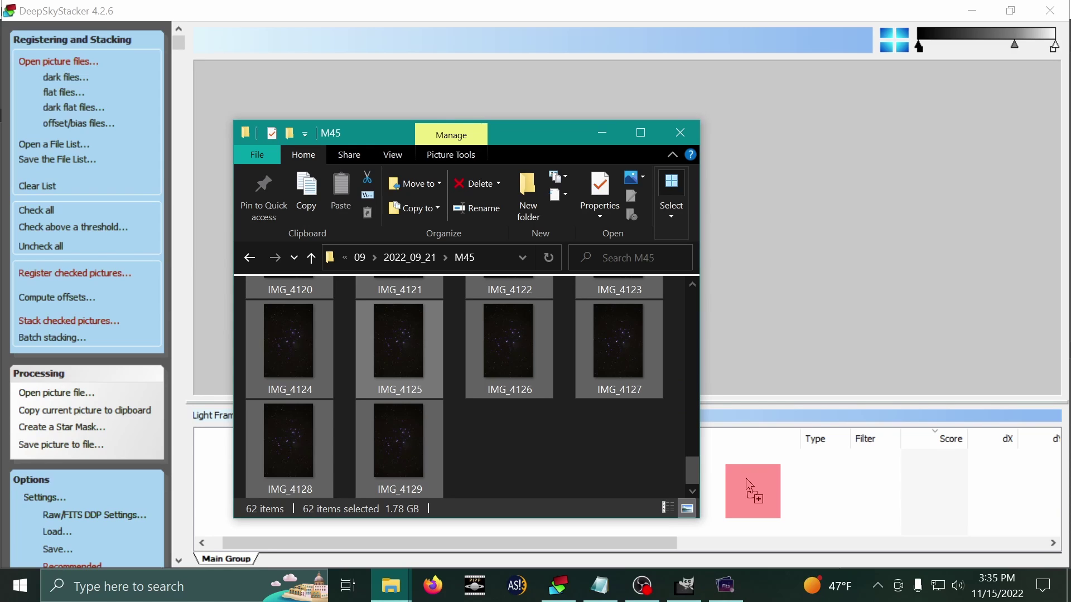
mouse_move(746, 478)
mouse_down()
mouse_move(754, 469)
mouse_move(746, 478)
mouse_up()
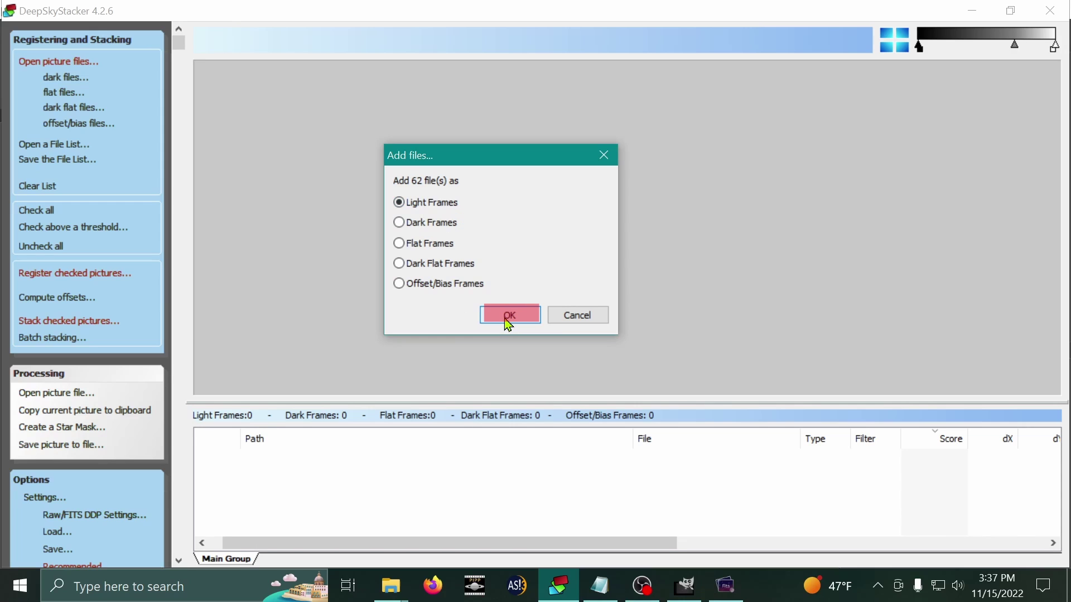
click(507, 315)
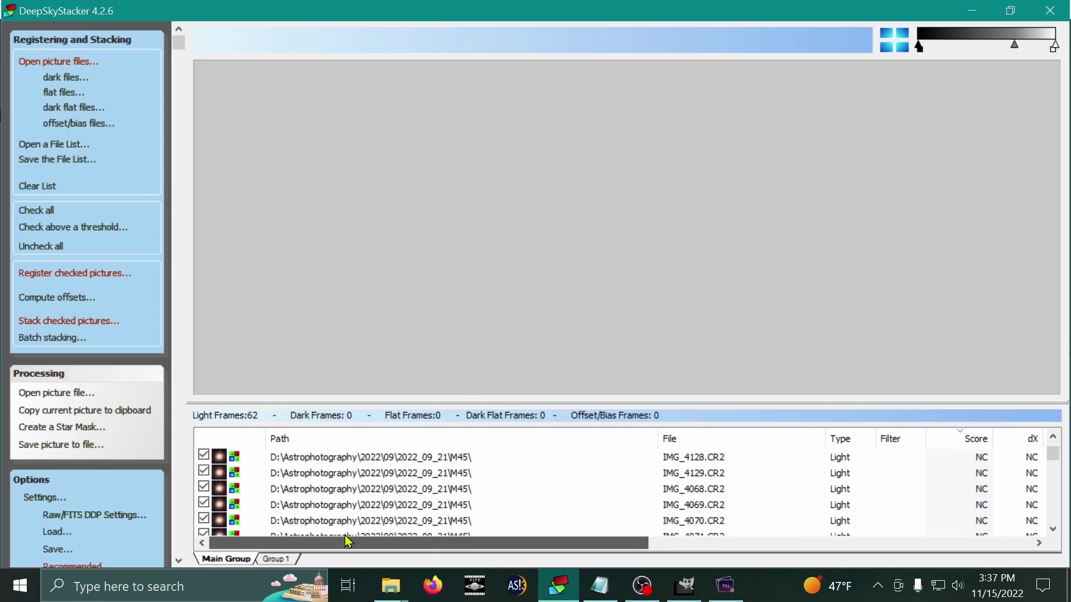
Preview light frame IMG_4128.CR2 and adjust the preview's black, midtone and white points to inspect the nebulosity
click(479, 464)
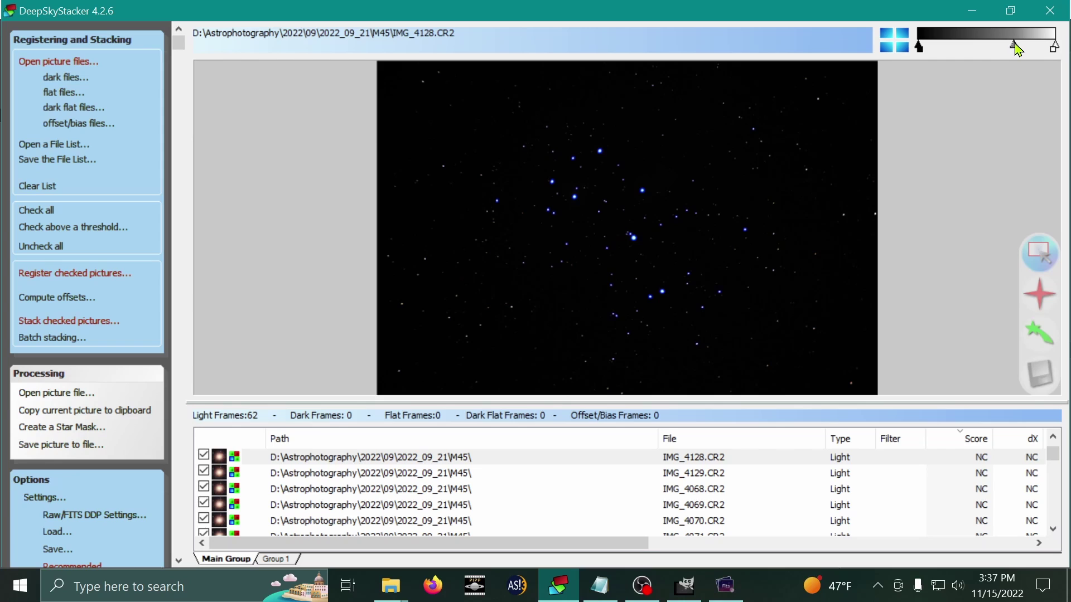
drag(1017, 49, 955, 50)
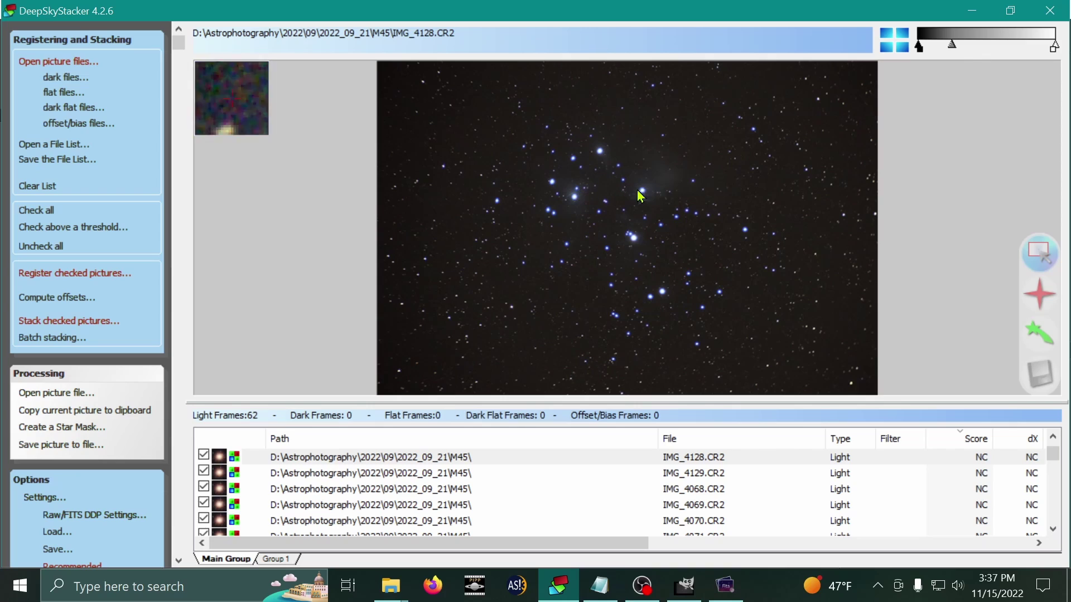
click(954, 49)
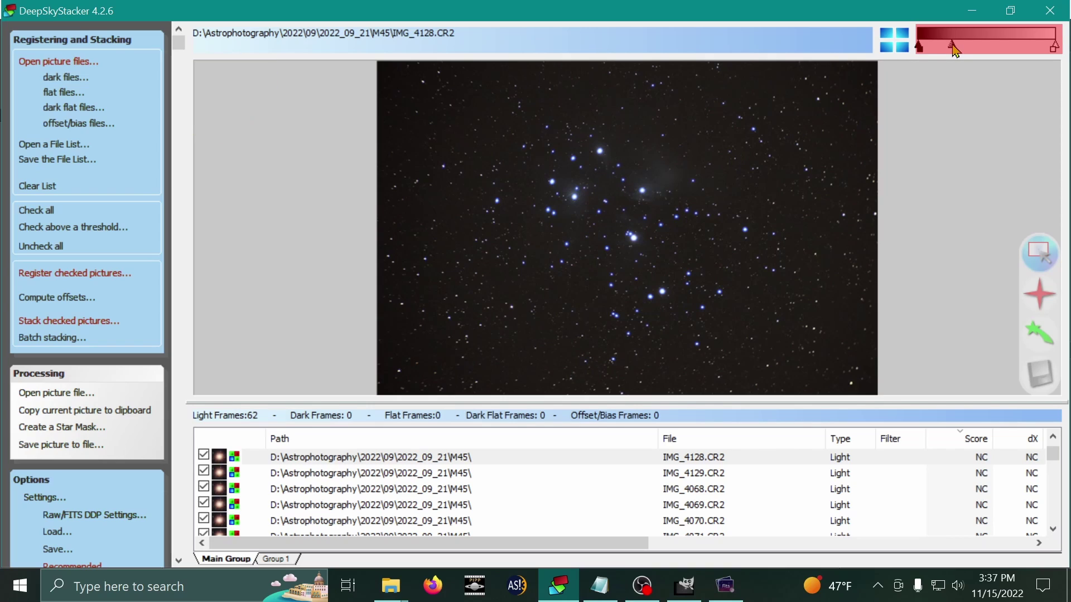
drag(956, 46, 944, 47)
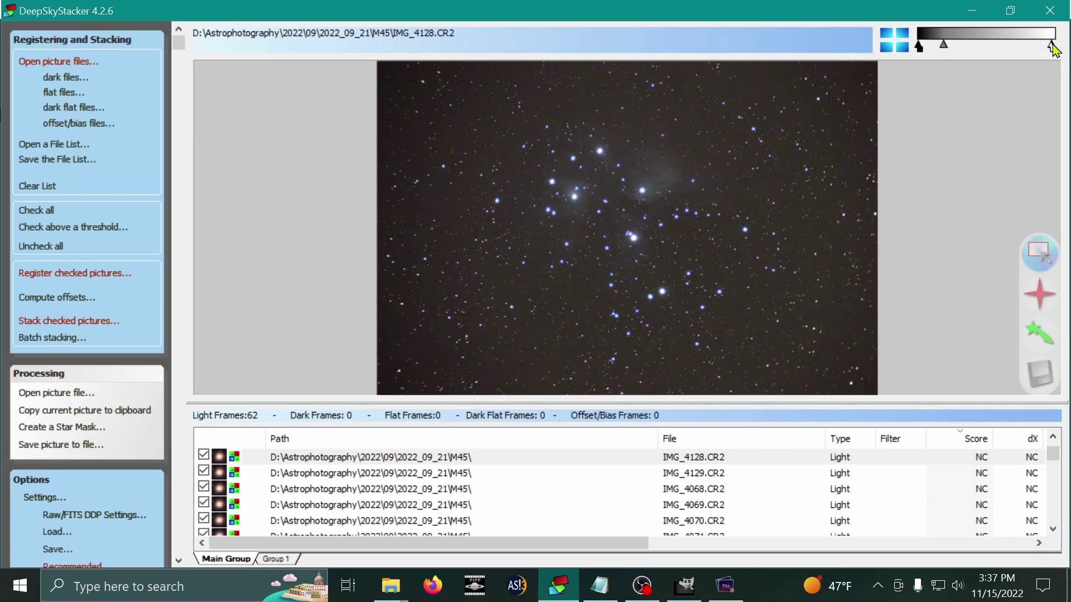
drag(1038, 50, 987, 51)
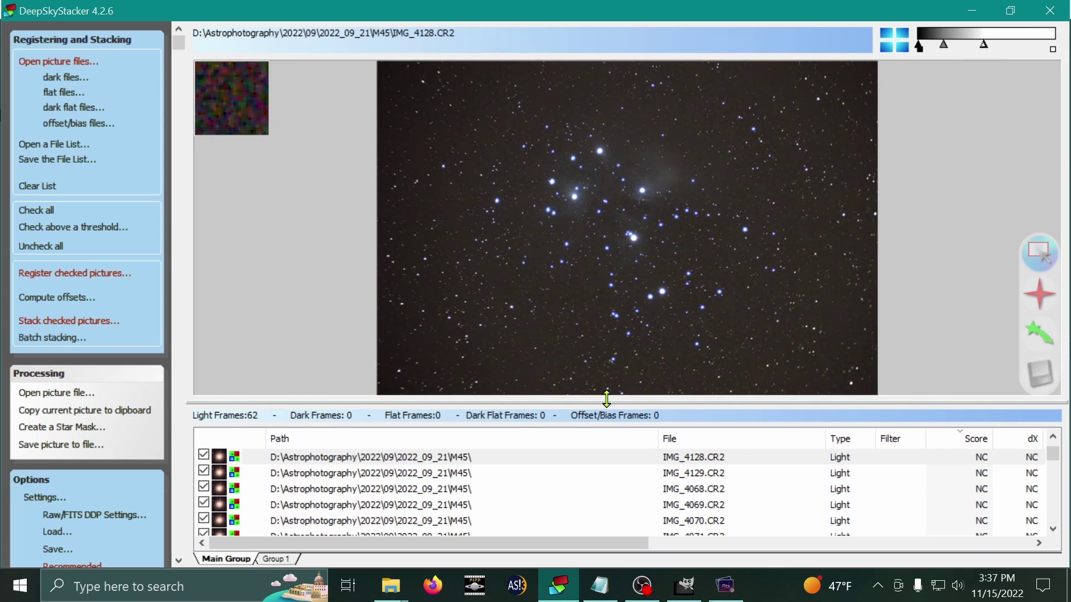
drag(919, 45, 957, 45)
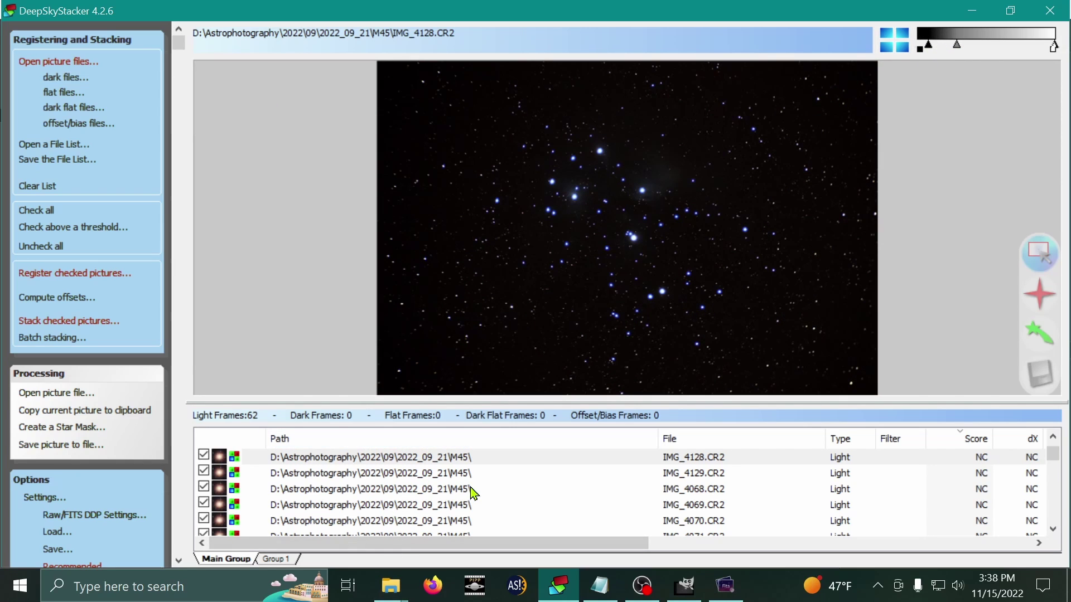
scroll(474, 494, up, 1)
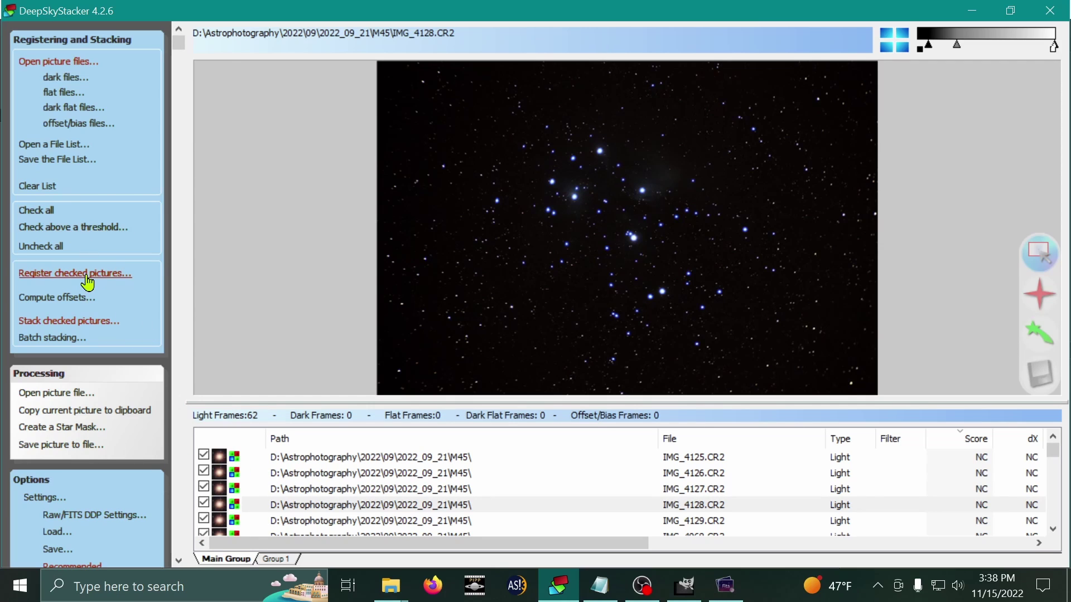
Start registering the checked pictures, enable median-filter noise reduction and compute the number of detected stars at the 10% threshold
click(55, 275)
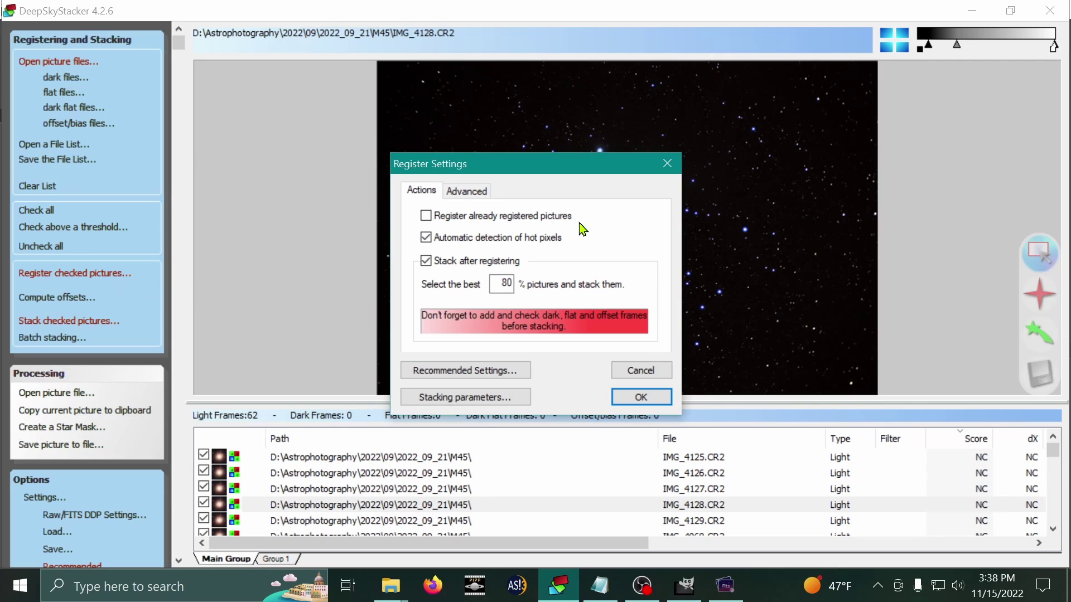
click(480, 195)
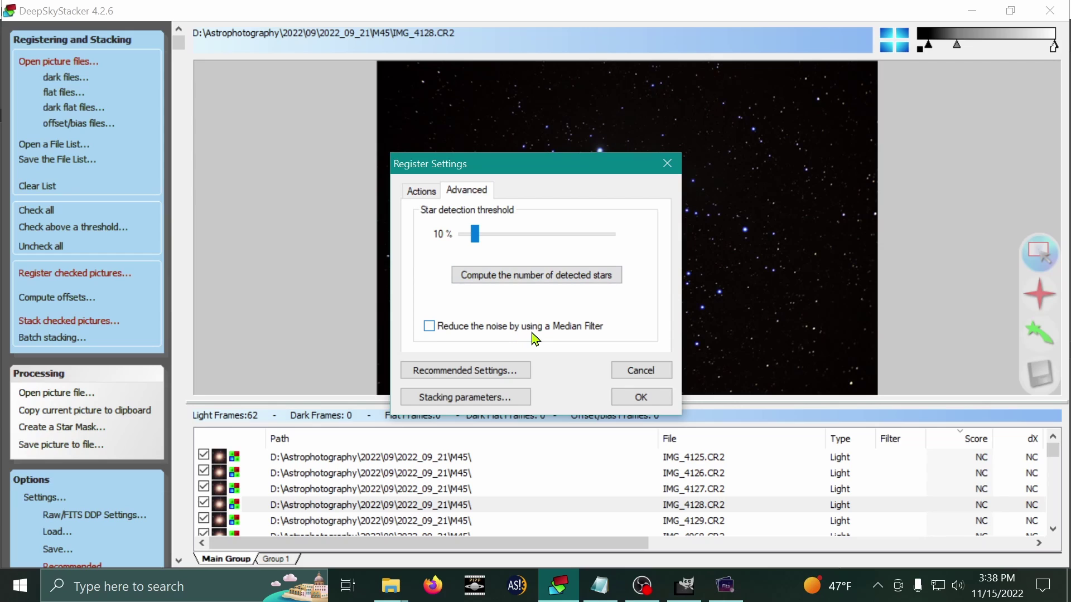
click(429, 326)
click(564, 285)
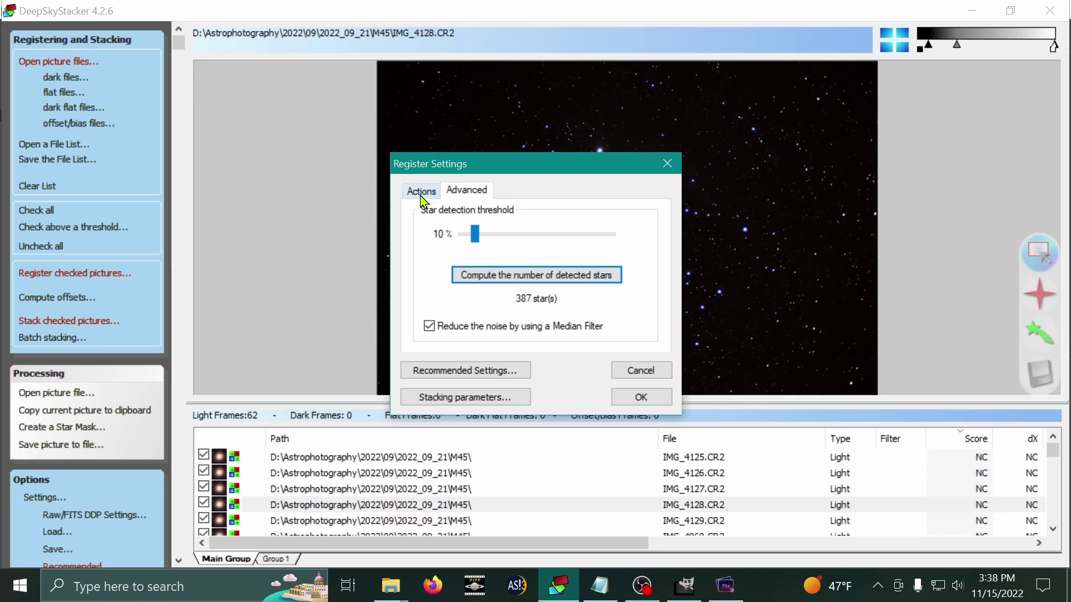
Review the recommended settings for the light frames, and switch to GIMP to examine the M13 cluster at 100% zoom
click(509, 373)
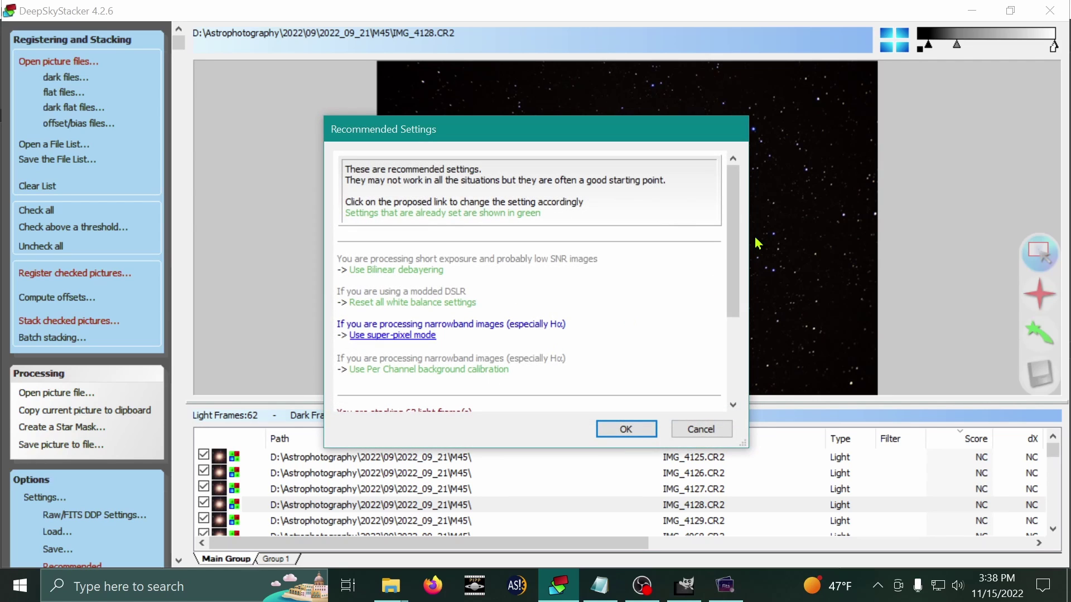
drag(738, 229, 734, 414)
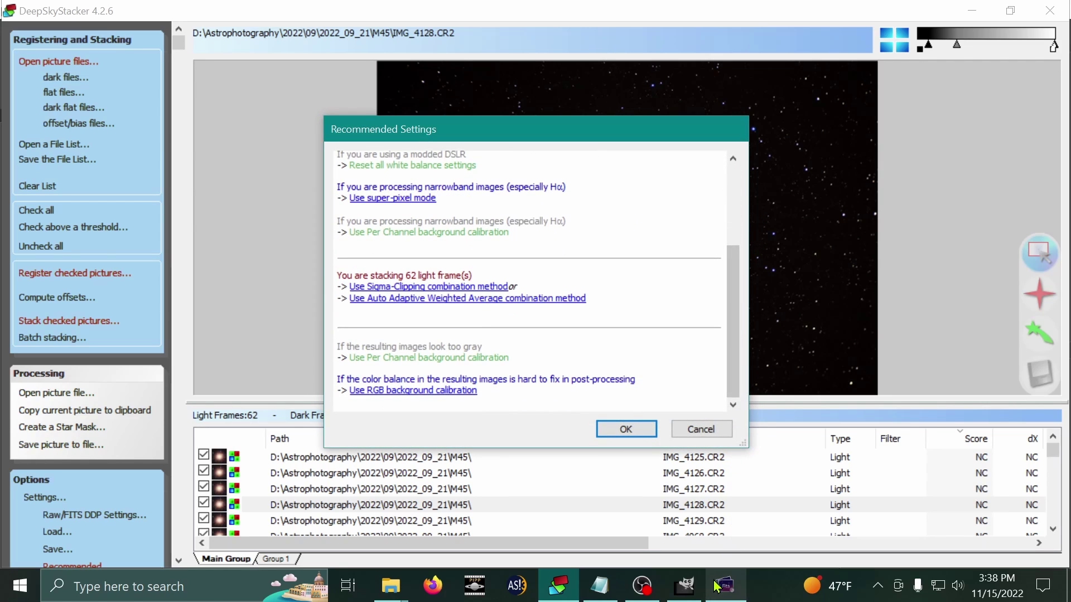
click(682, 575)
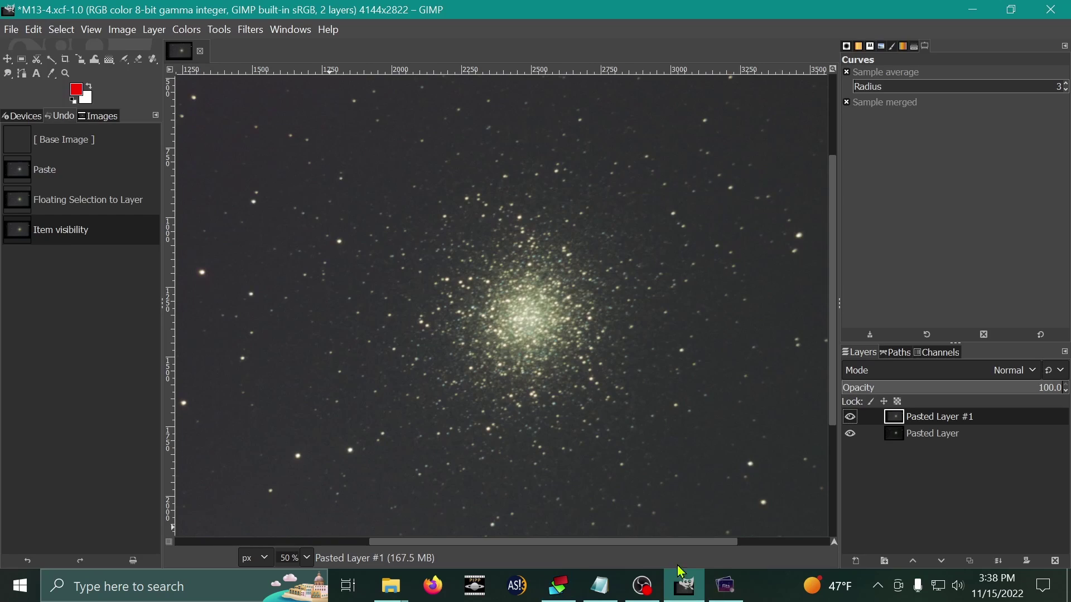
scroll(544, 343, up, 2)
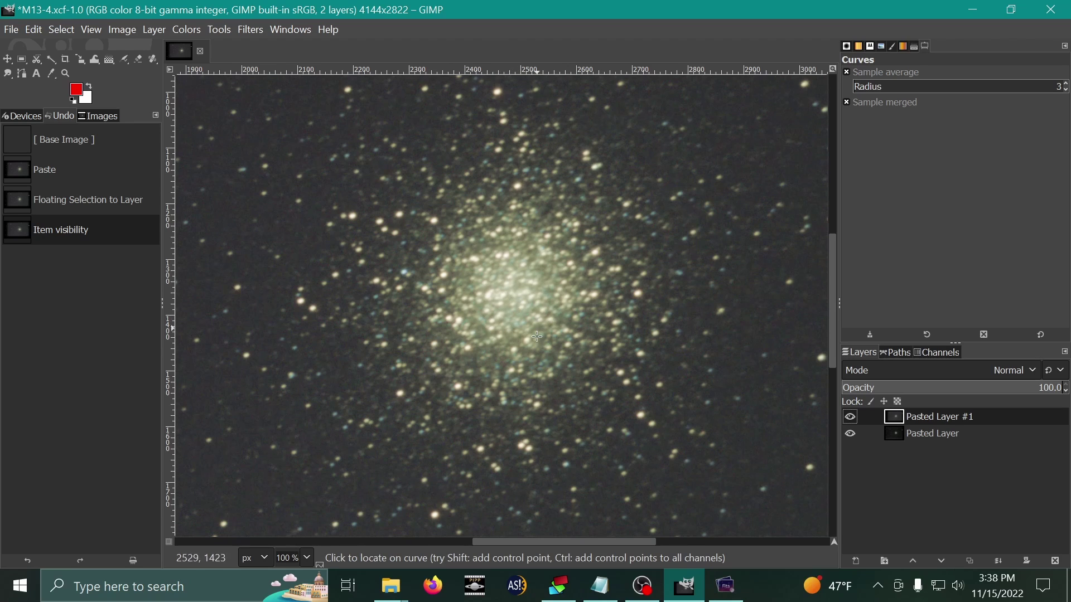
Return to DeepSkyStacker, close the recommended settings without applying any, and review the Actions and Advanced register settings
click(558, 585)
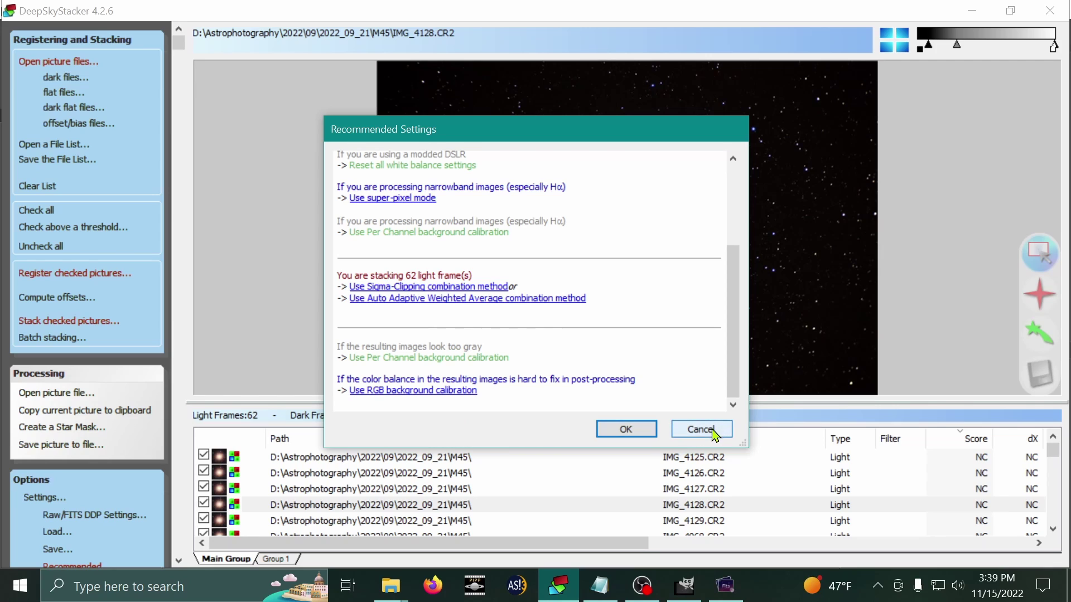
scroll(624, 379, up, 1)
scroll(624, 380, up, 5)
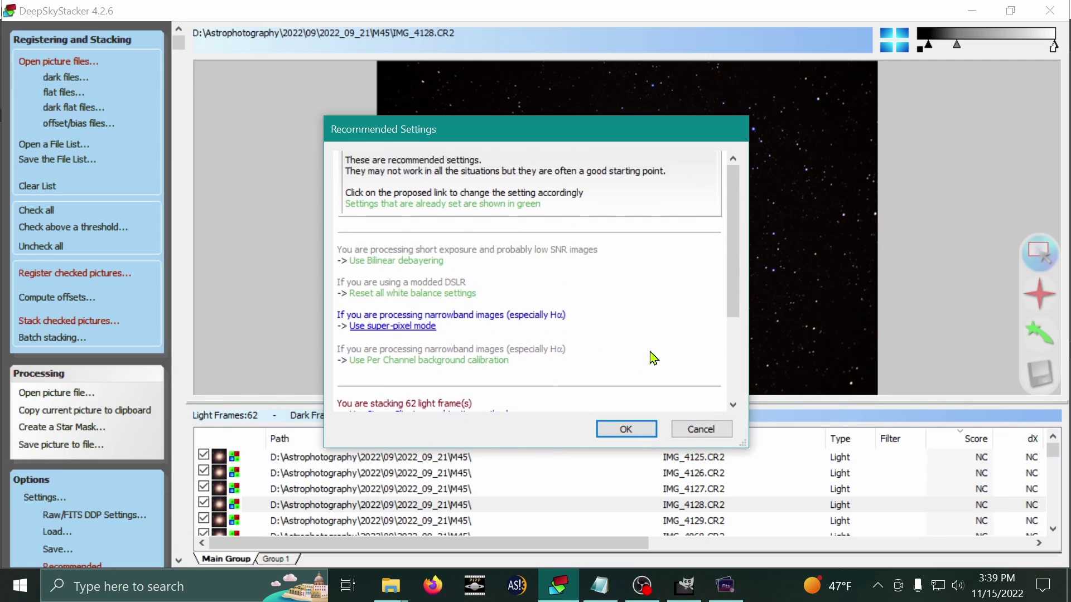
click(692, 430)
drag(461, 162, 513, 163)
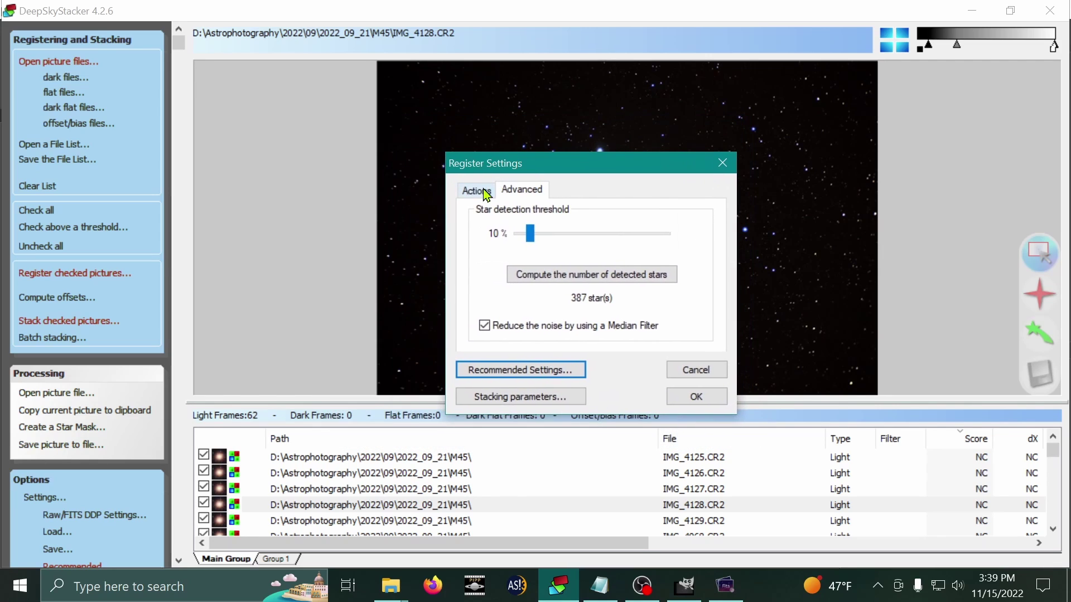
click(486, 193)
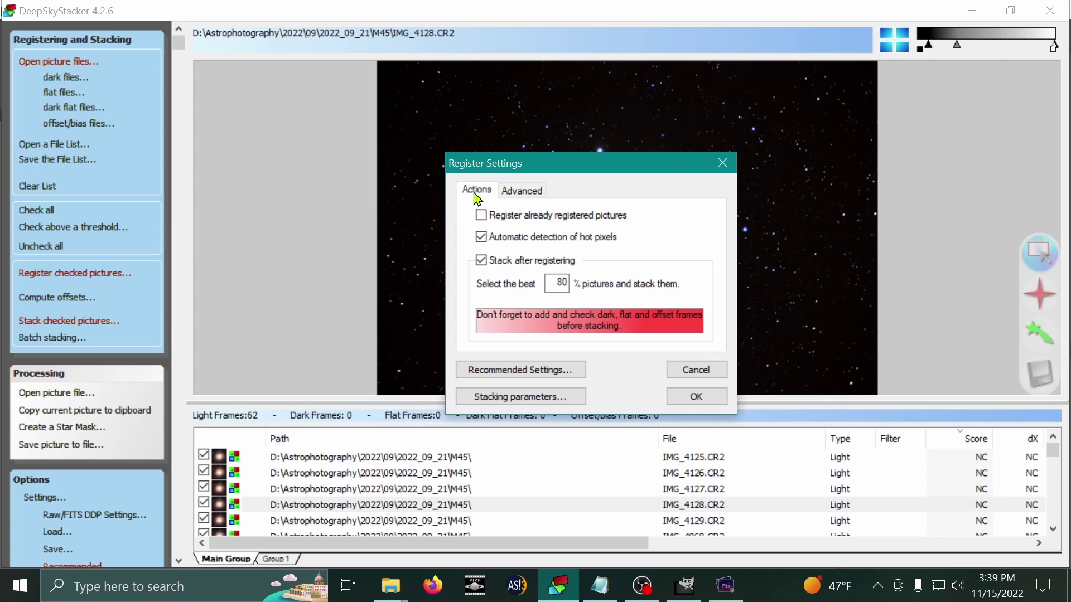
click(524, 192)
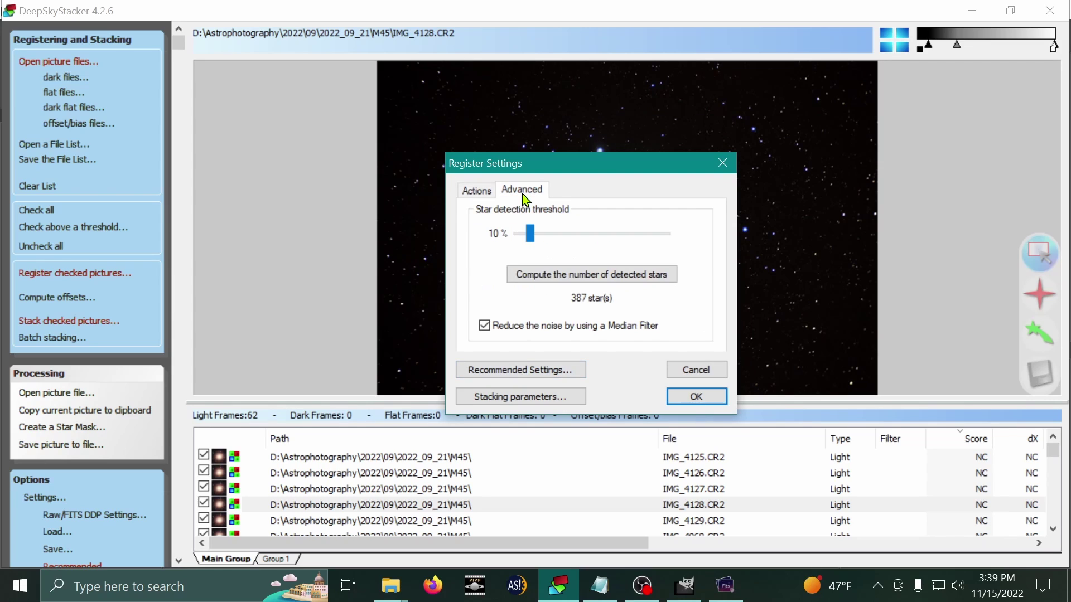
click(490, 194)
Apply RGB background calibration from the recommended settings and confirm the choice
click(577, 380)
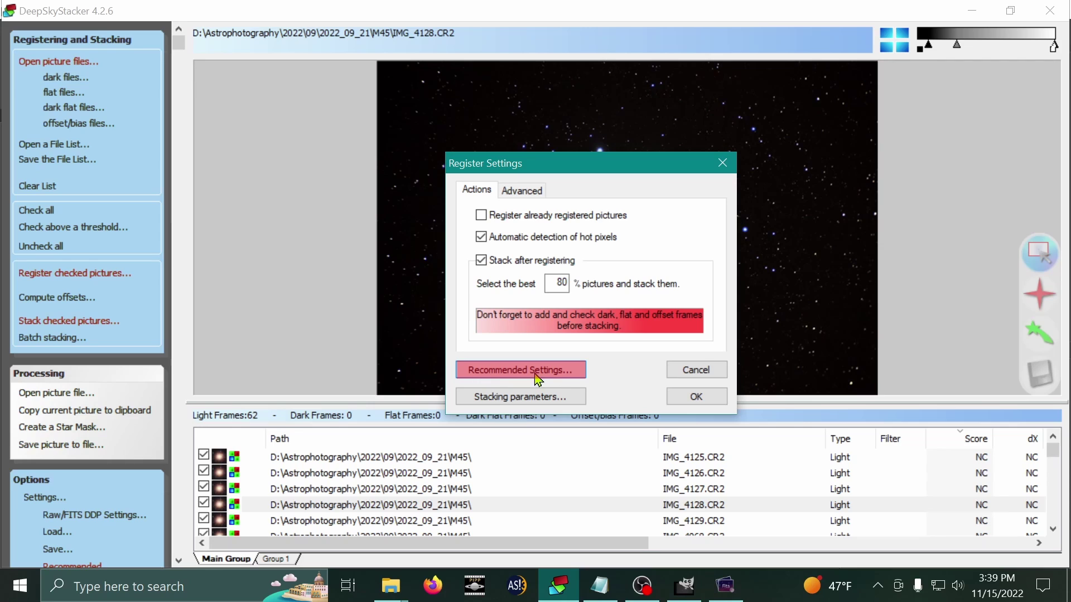
click(580, 374)
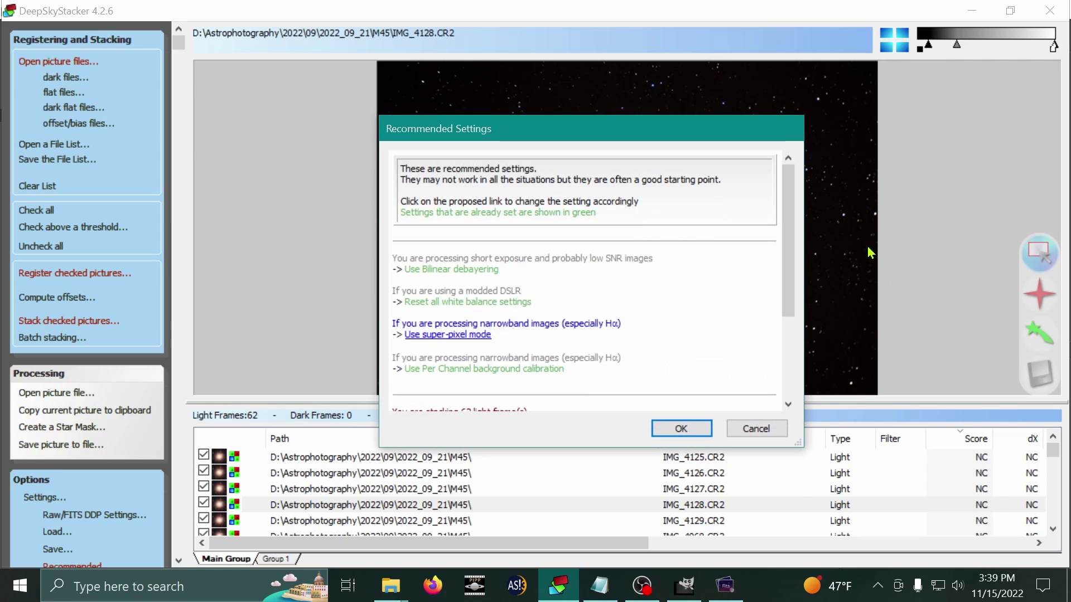
scroll(795, 204, down, 4)
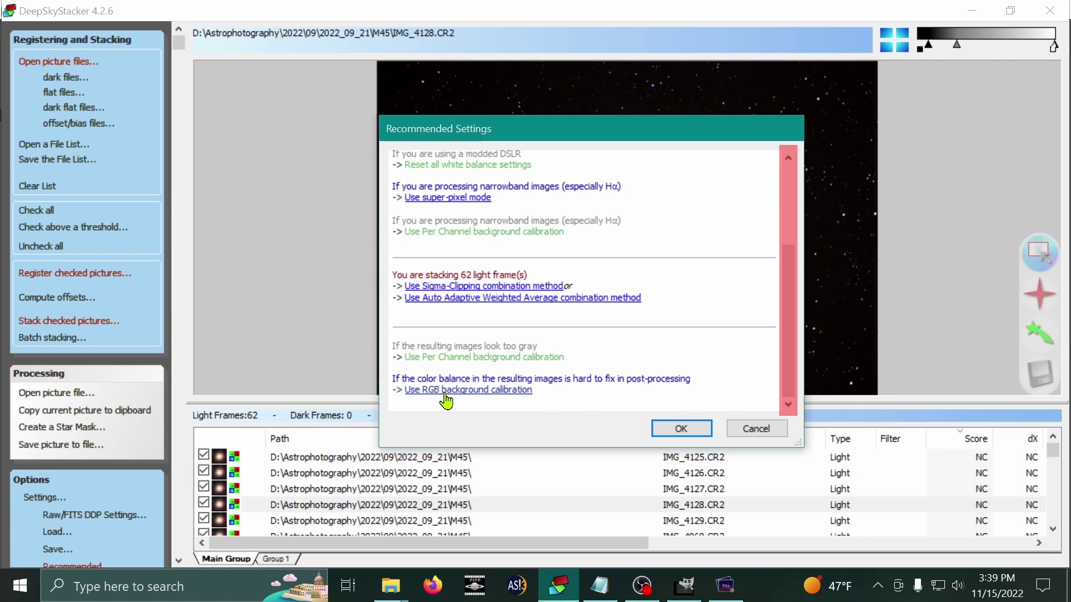
click(518, 393)
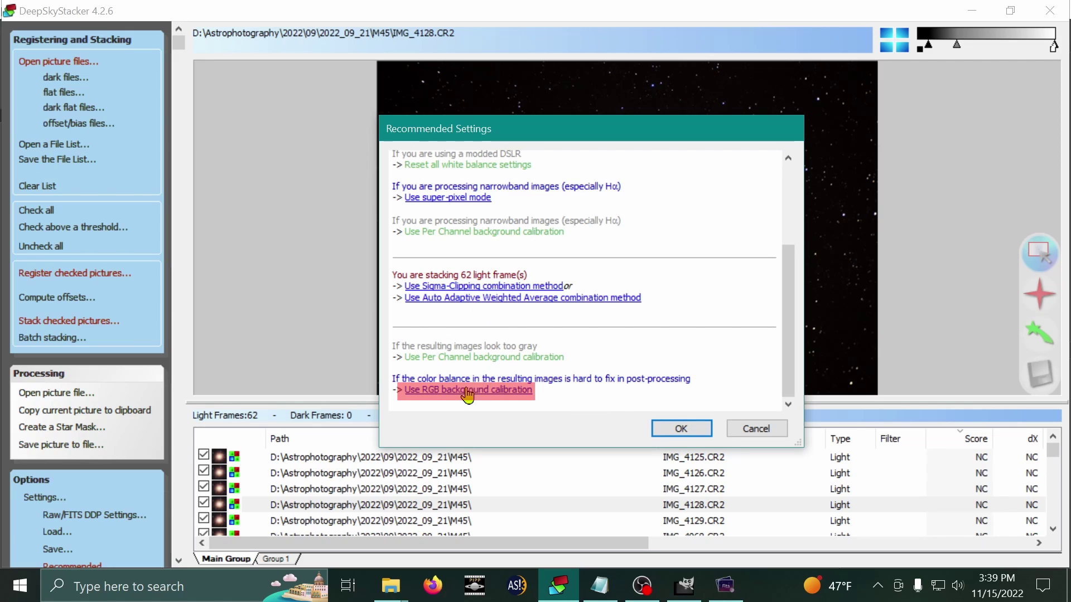
click(414, 394)
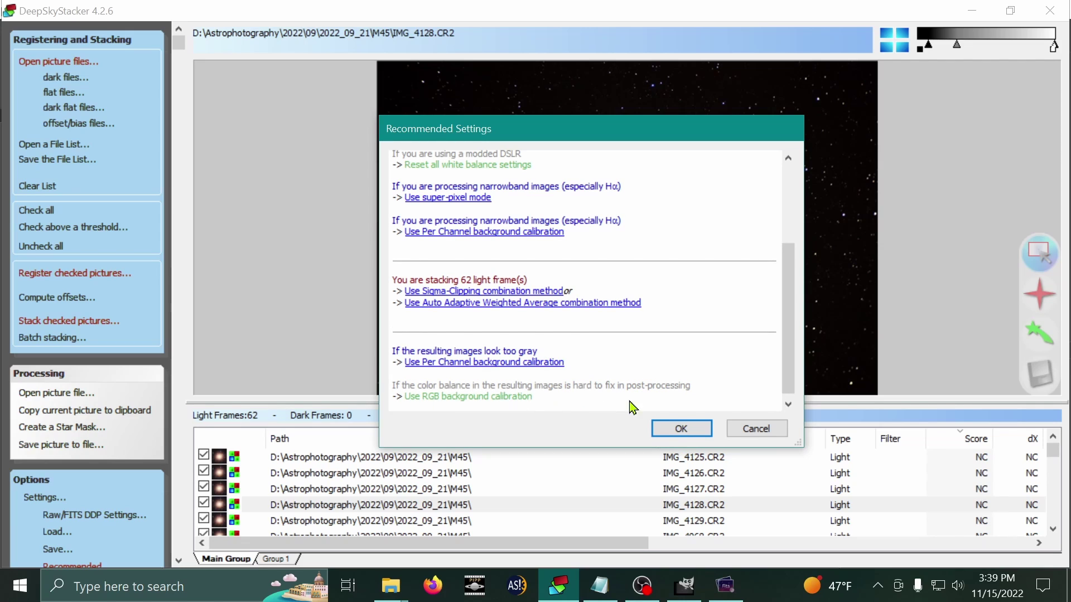
click(679, 430)
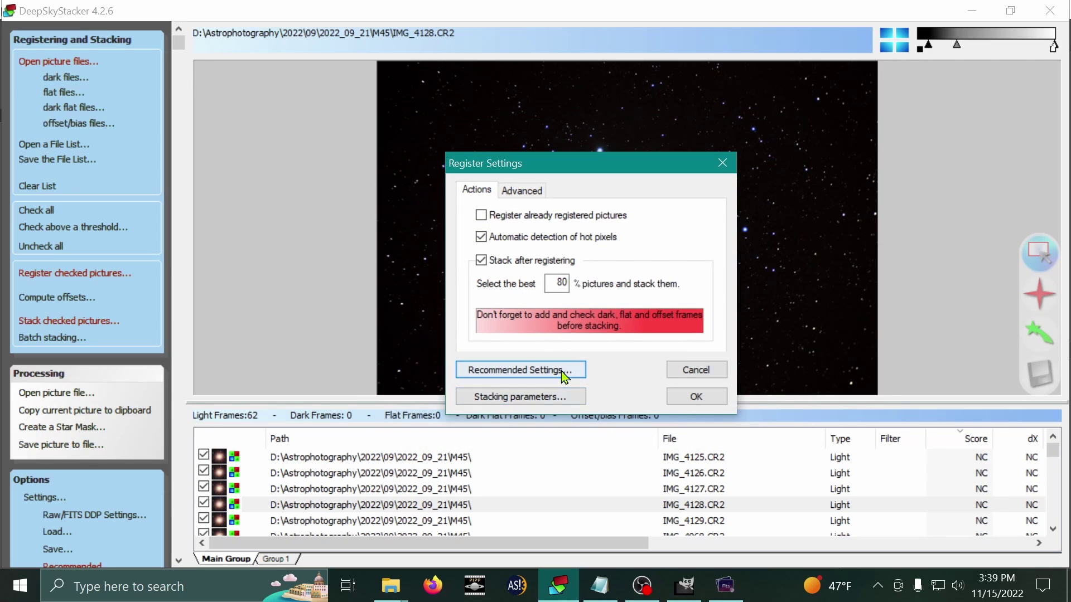
Accept the register settings with stacking after registering limited to the best 80% of pictures
double_click(568, 284)
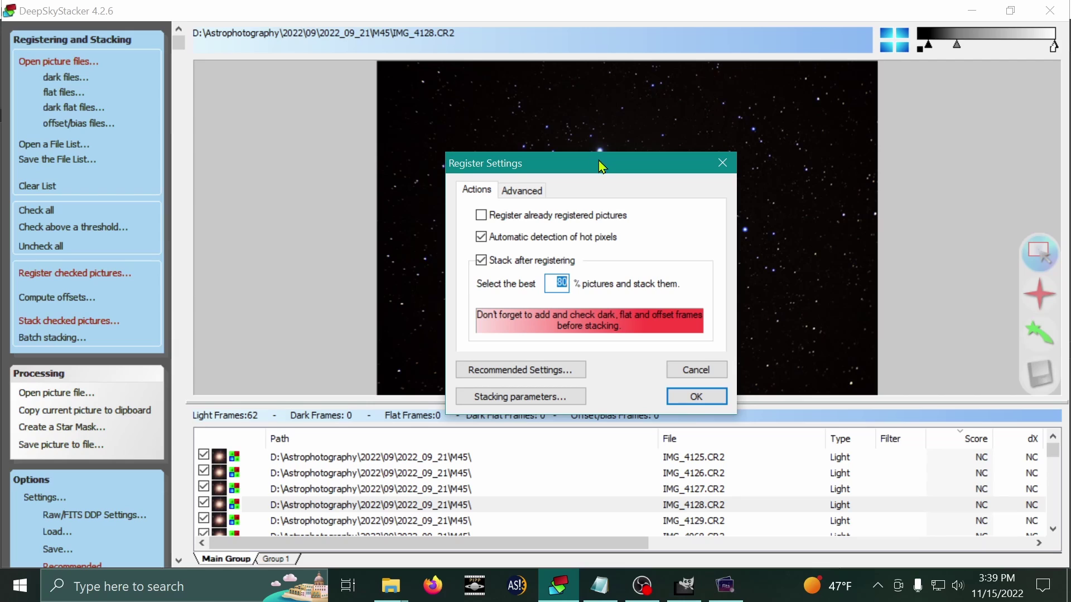
drag(601, 165, 619, 127)
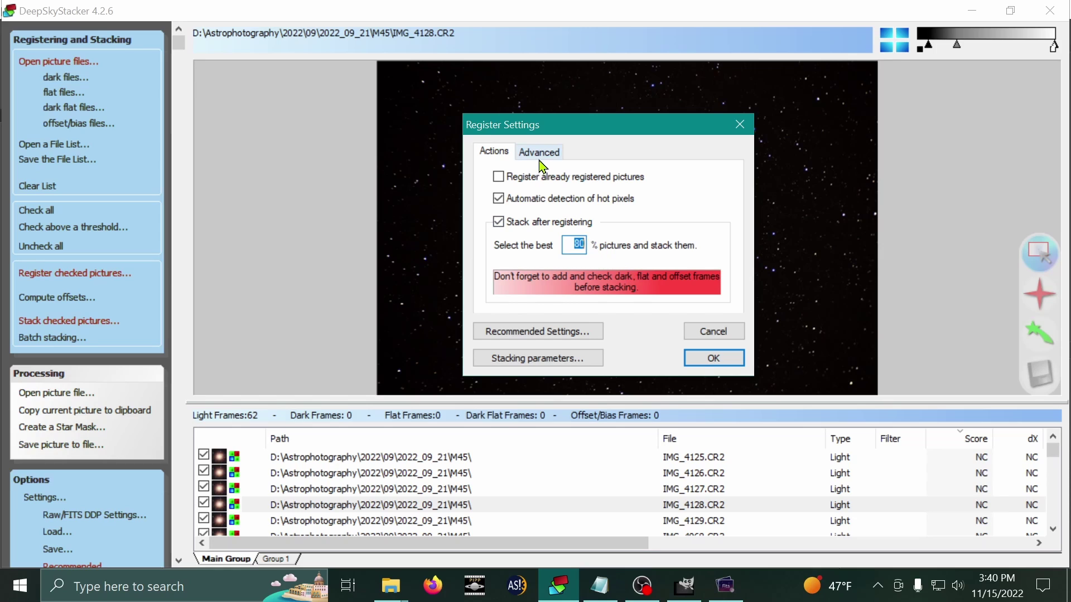
click(715, 360)
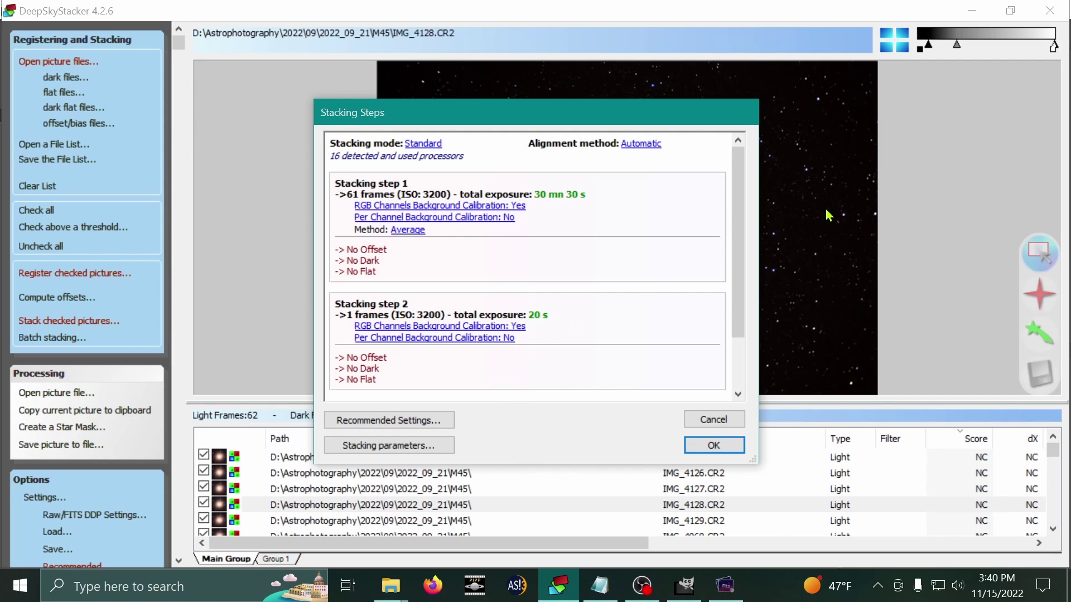
Review the planned stacking steps and exposure times, and start registering and stacking the M45 light frames
drag(742, 191, 763, 178)
scroll(564, 211, down, 2)
scroll(534, 245, up, 2)
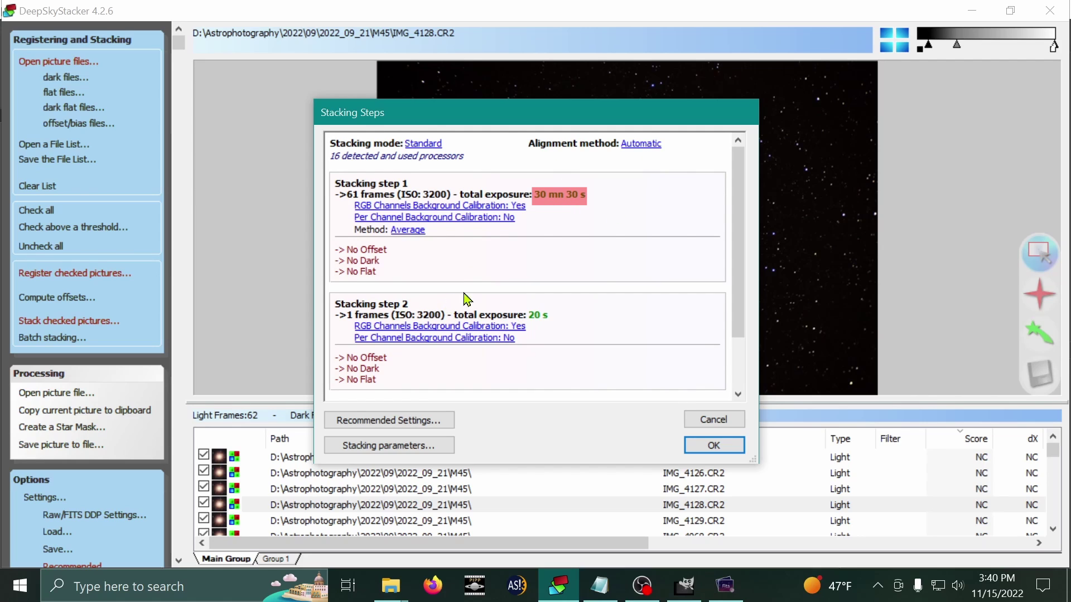
scroll(636, 292, down, 2)
scroll(635, 291, up, 1)
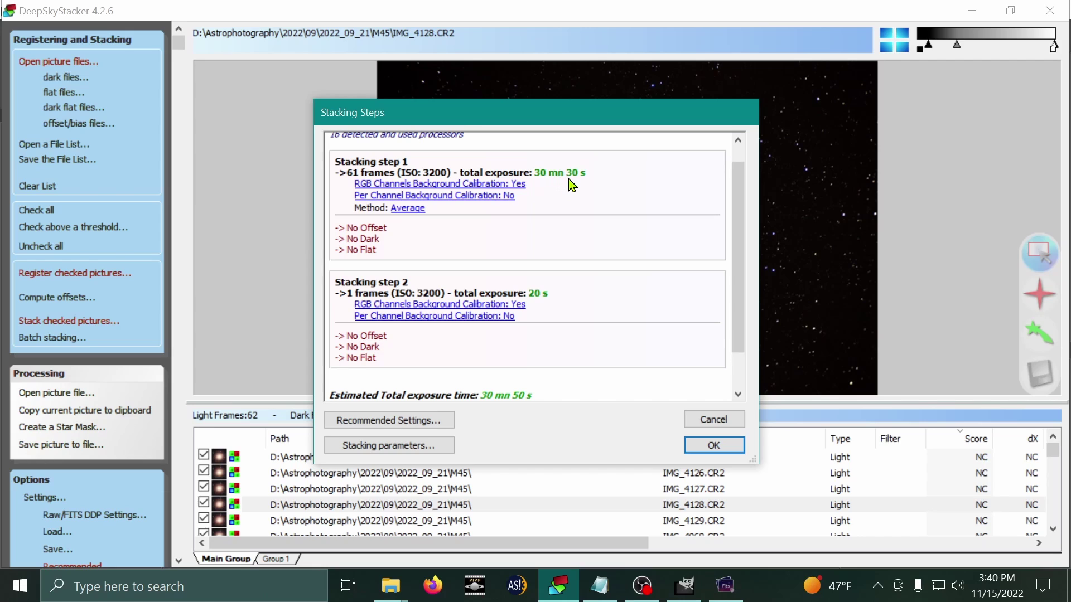
scroll(575, 275, down, 2)
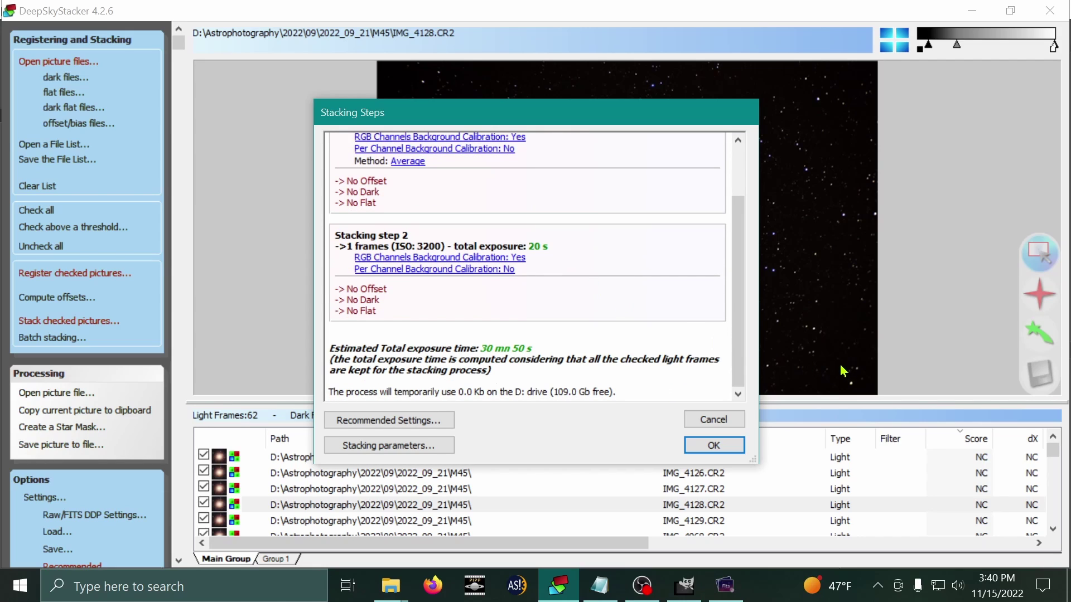
click(721, 452)
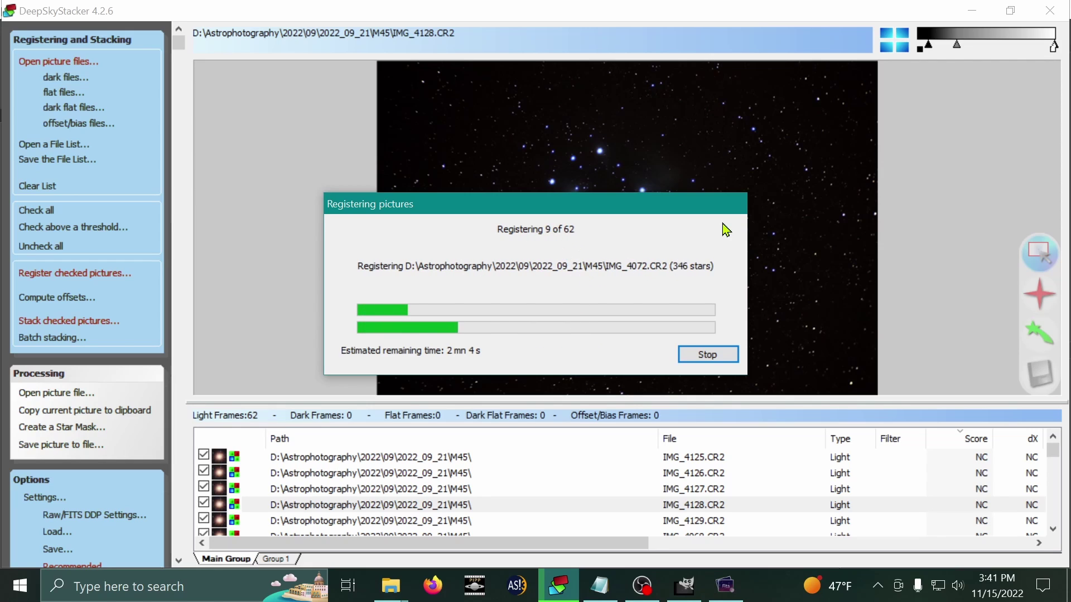
drag(574, 211, 593, 161)
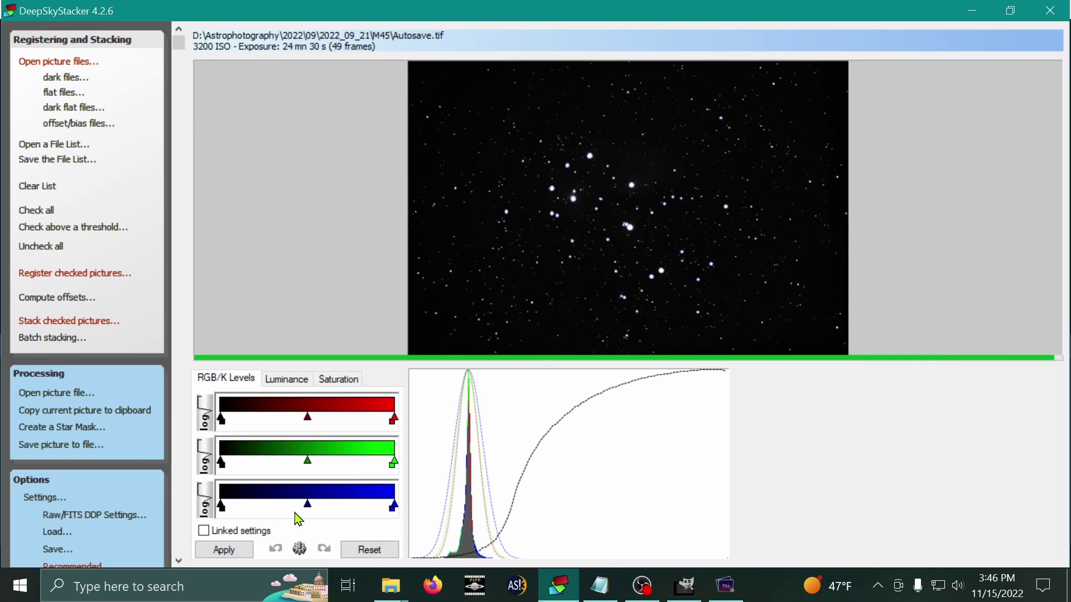
Link the red, green and blue level settings and move their shared black point slightly inward
click(204, 531)
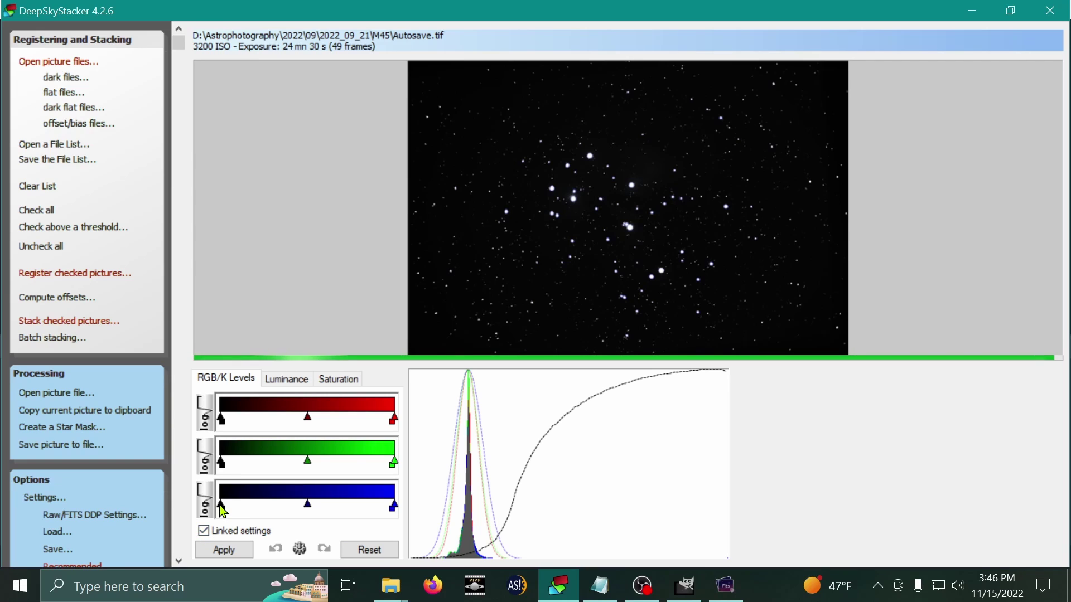
drag(223, 510, 222, 511)
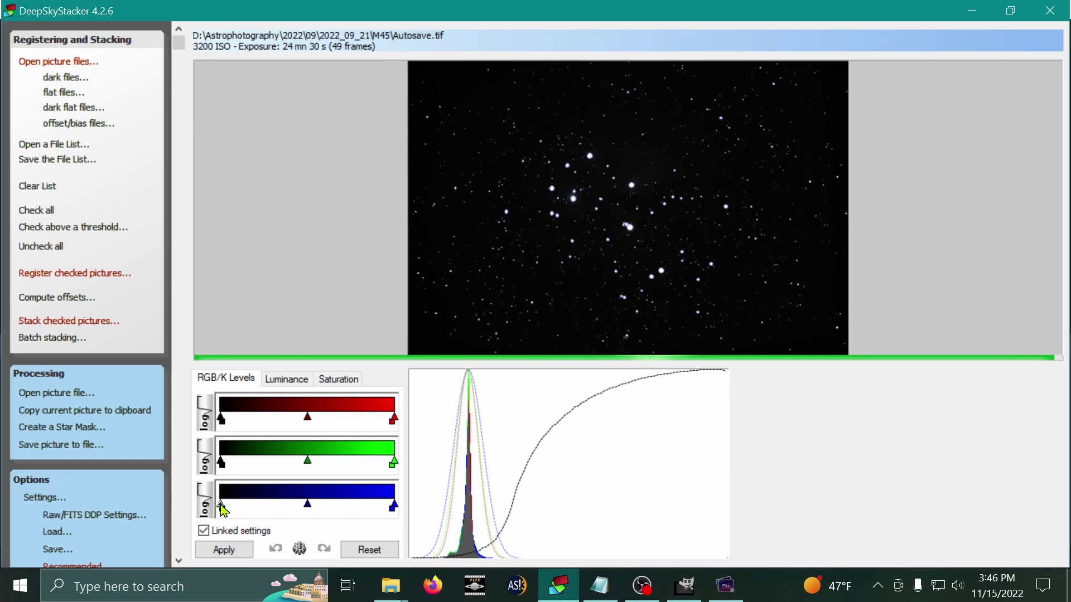
drag(224, 510, 224, 512)
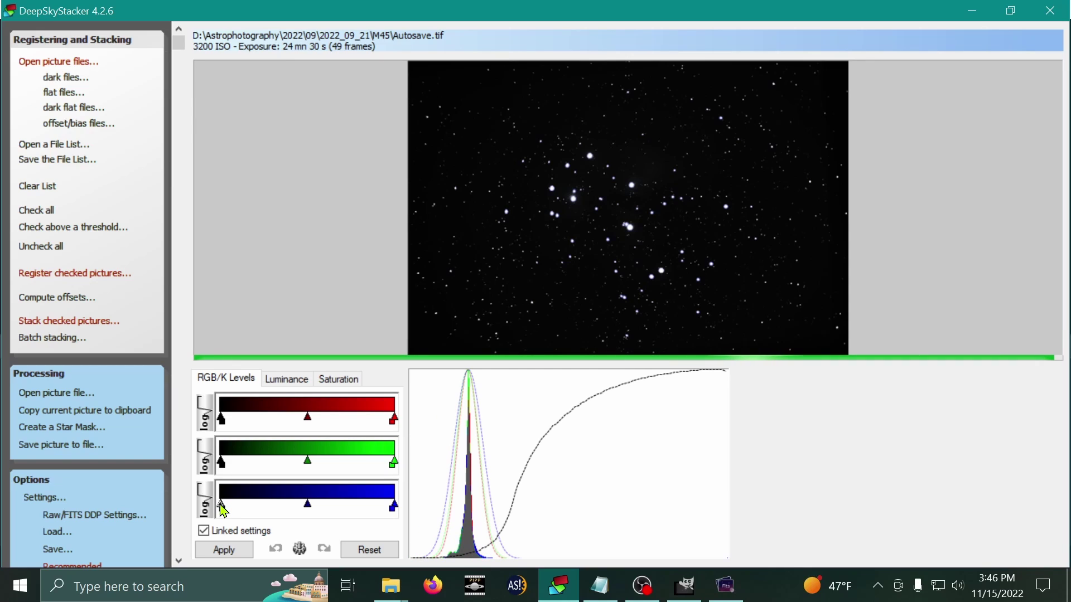
drag(223, 511, 222, 510)
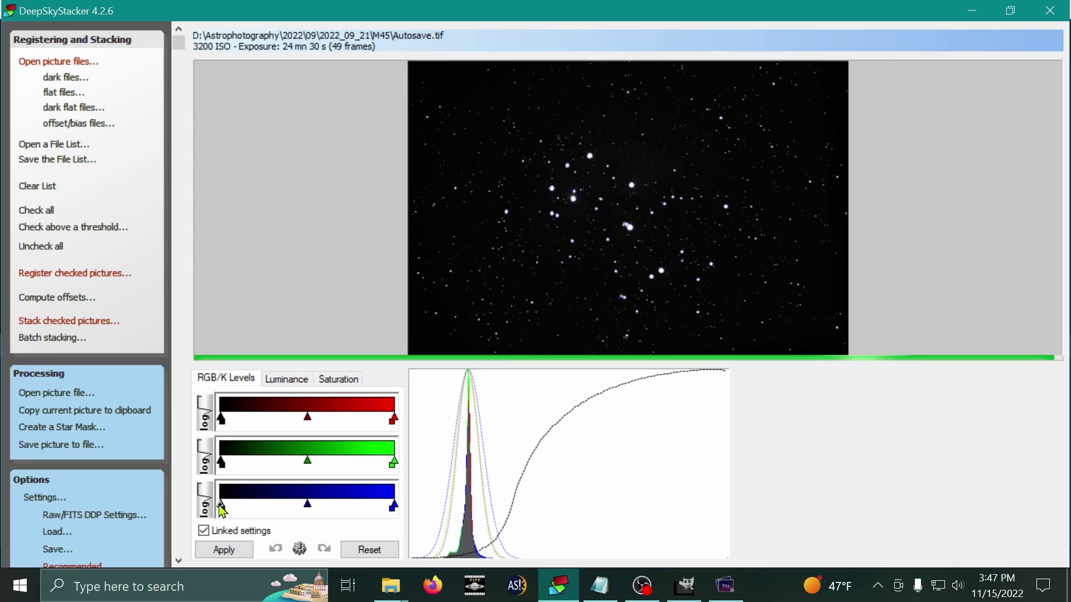
drag(223, 511, 224, 510)
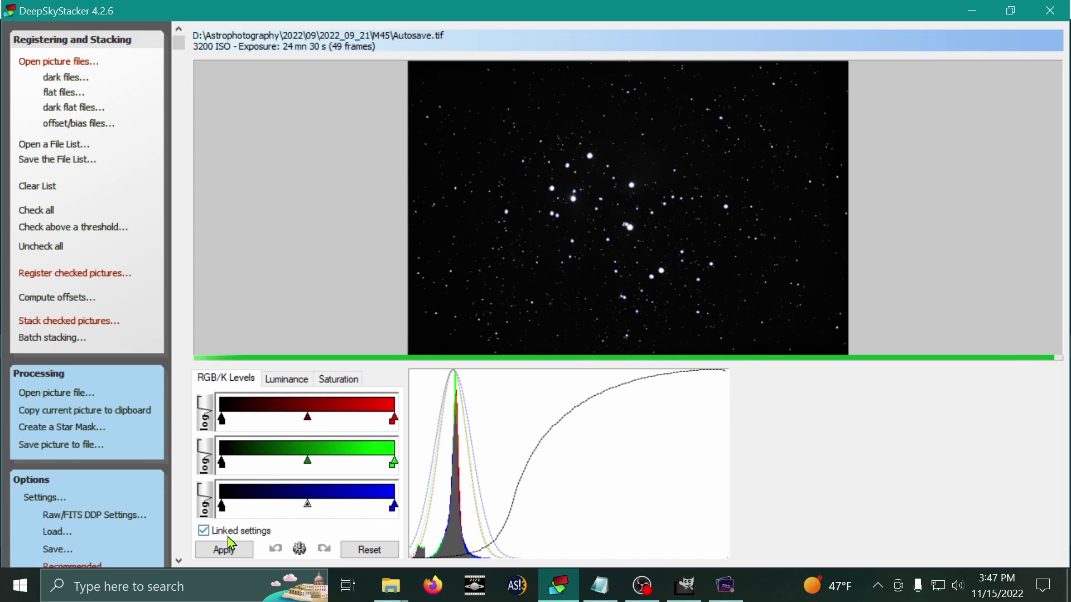
Shift the linked RGB midpoint toward the bright end, moving the histogram peak about a third of the way along, and apply it
drag(306, 506, 313, 512)
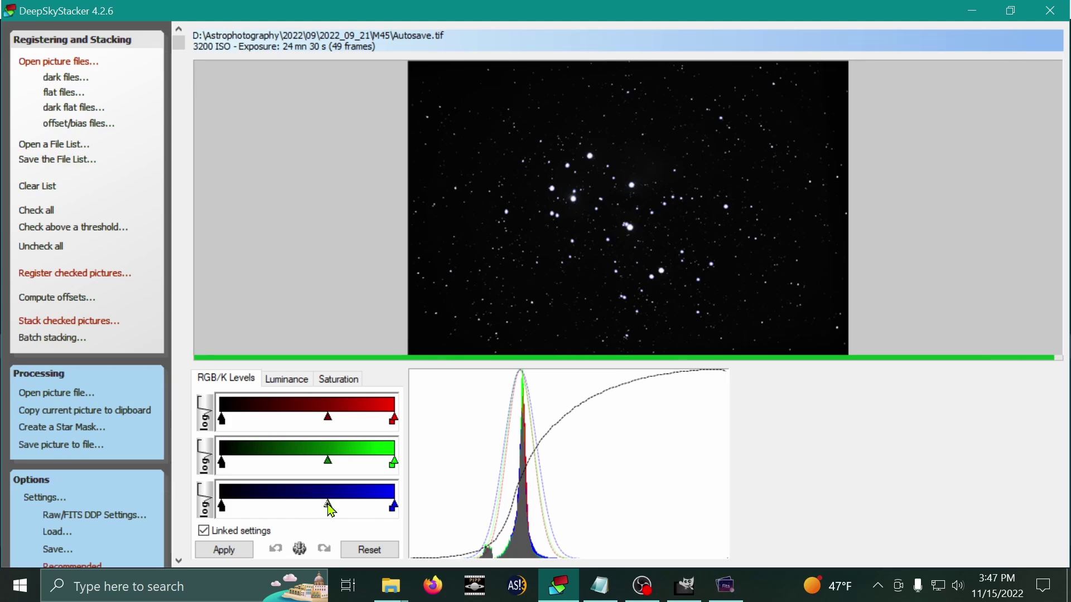
drag(331, 510, 331, 508)
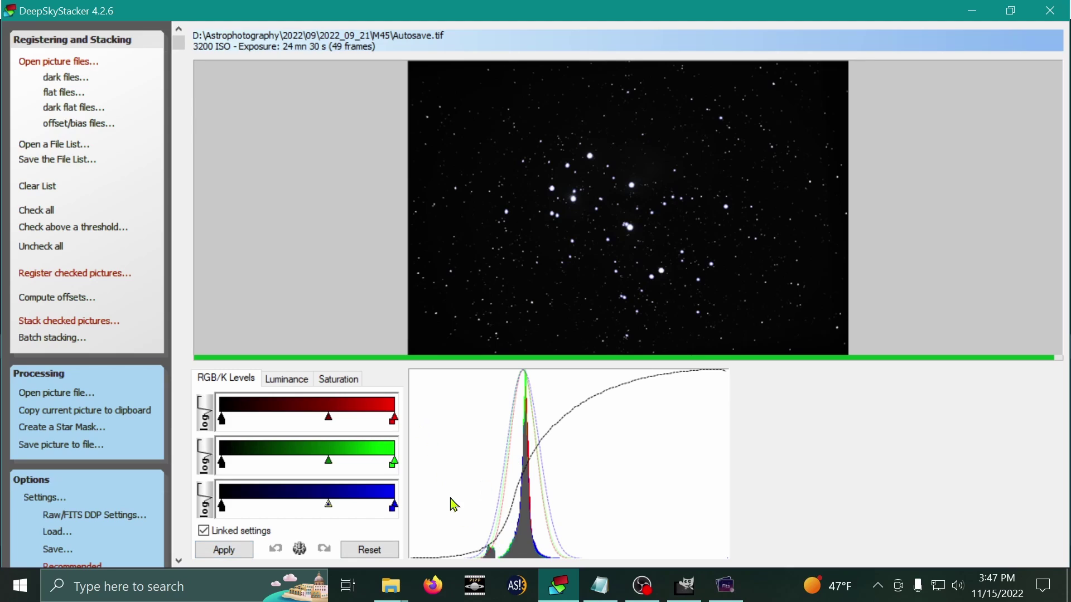
click(223, 554)
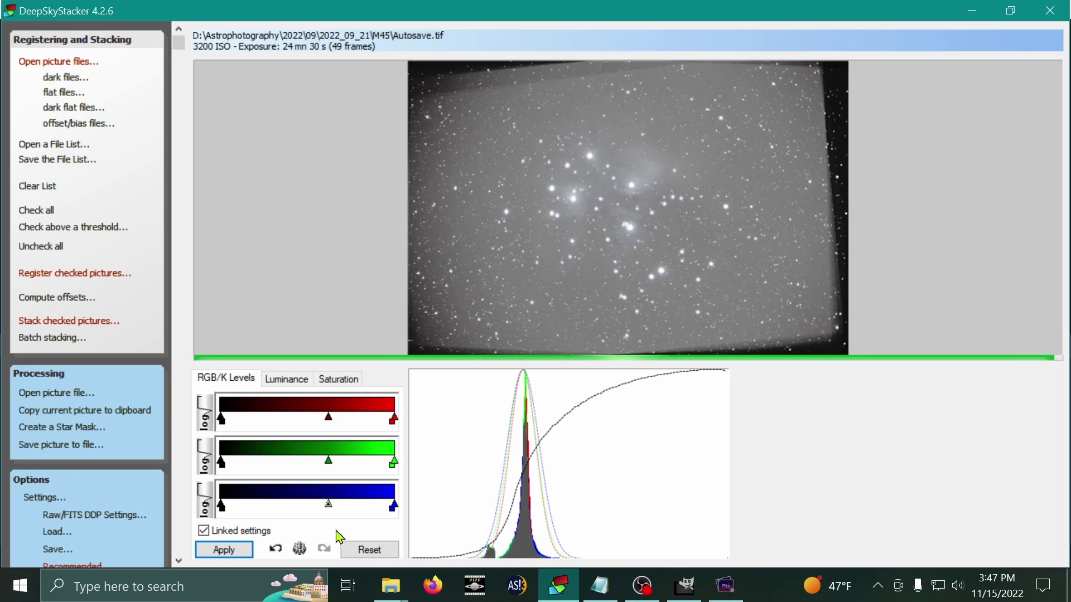
Set the luminance Darkness strength to 100.0 and the Midtone to 8° and 39.8, and apply the curve to the image
click(292, 384)
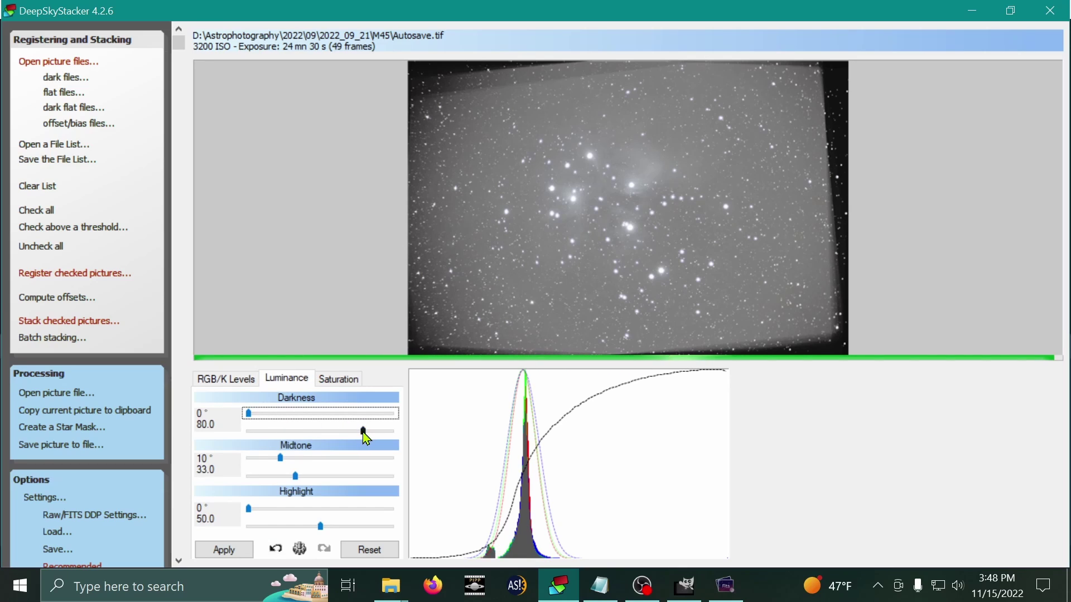
drag(365, 433, 400, 439)
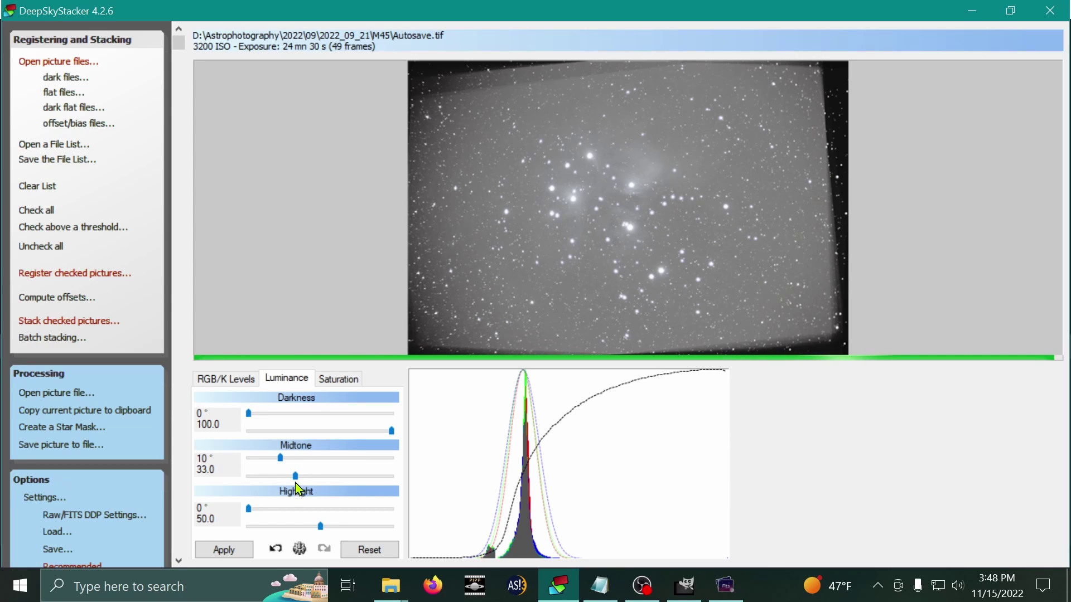
drag(299, 483, 306, 479)
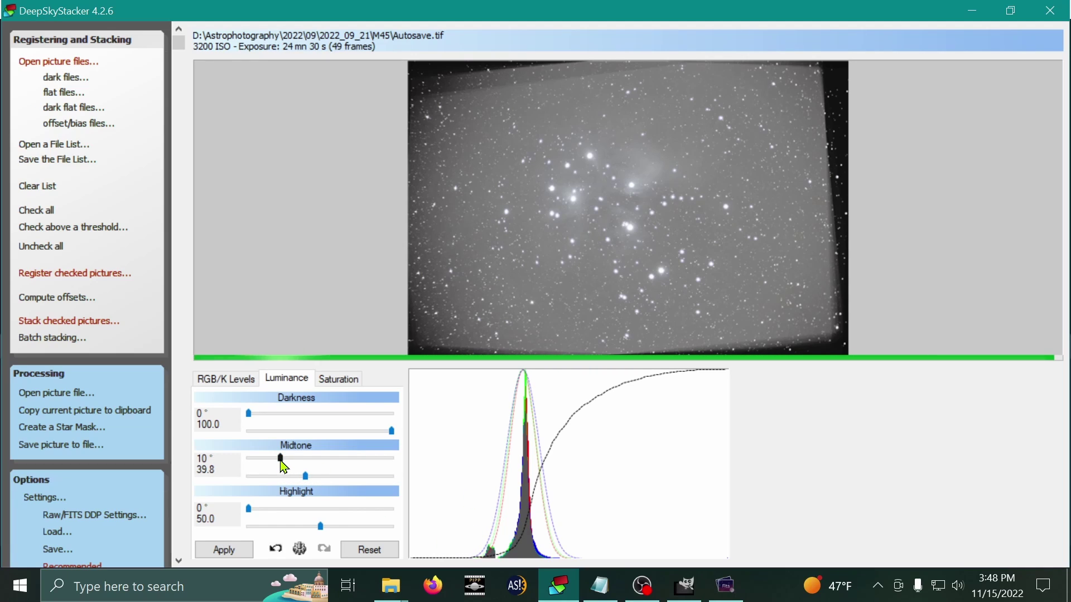
drag(281, 461, 279, 466)
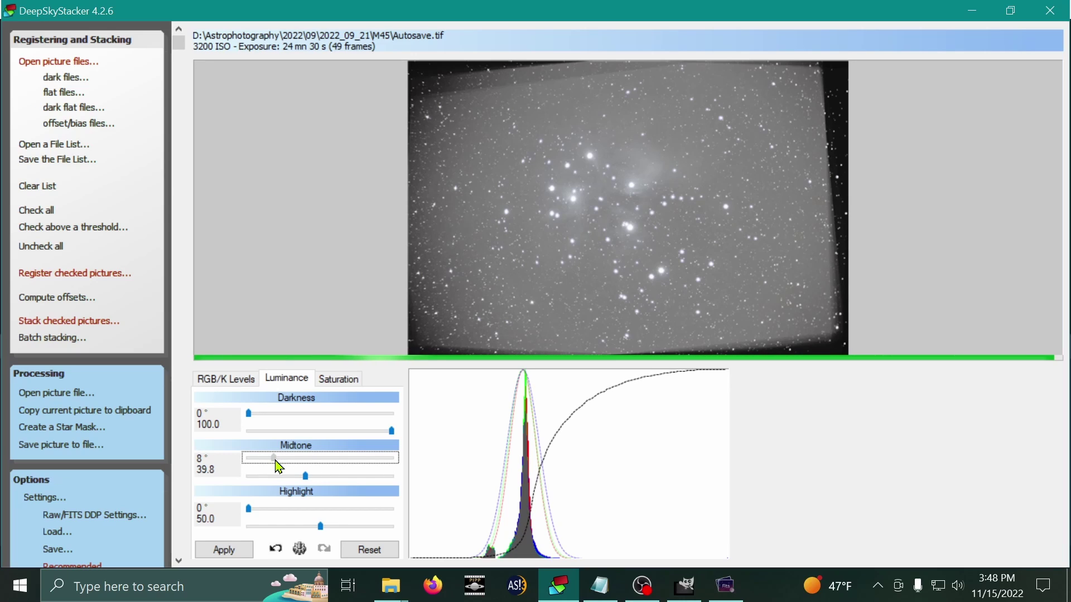
drag(279, 467, 280, 467)
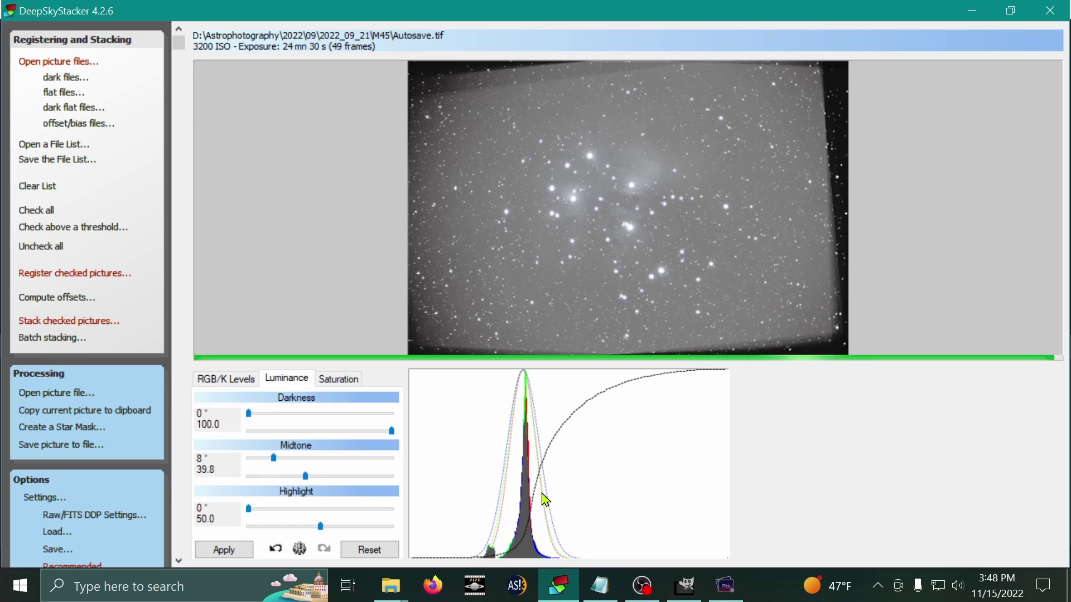
click(220, 558)
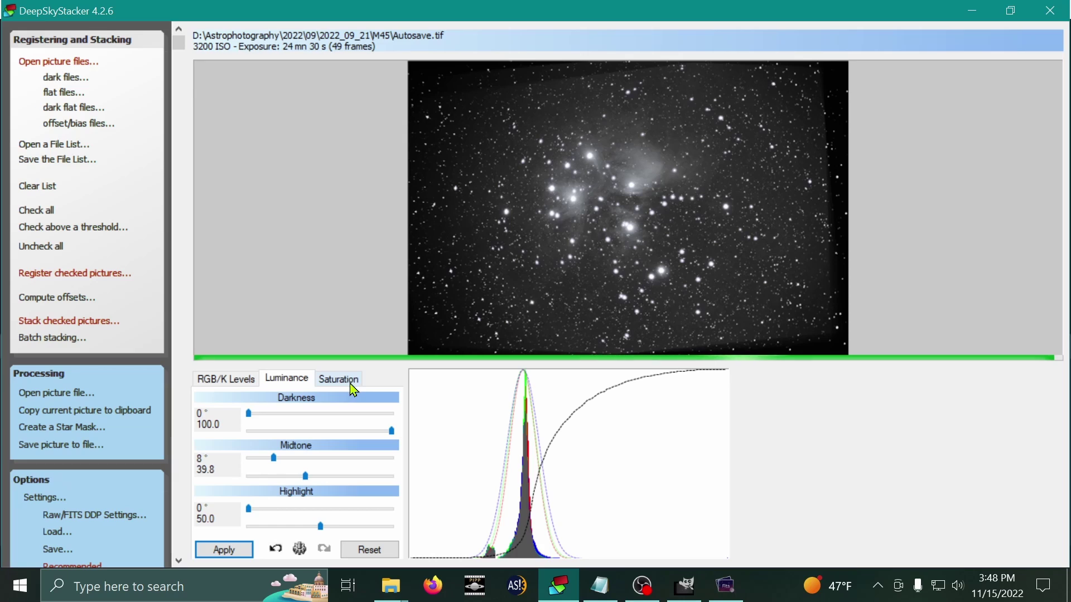
Raise the saturation shift to 20% and apply it to the stacked image
click(330, 389)
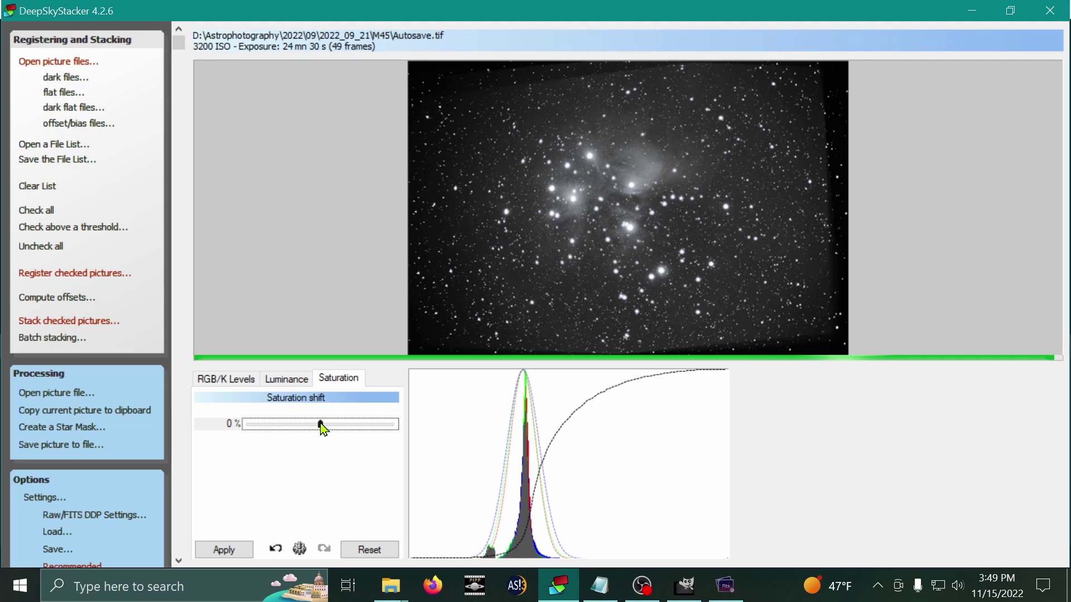
drag(322, 425, 326, 426)
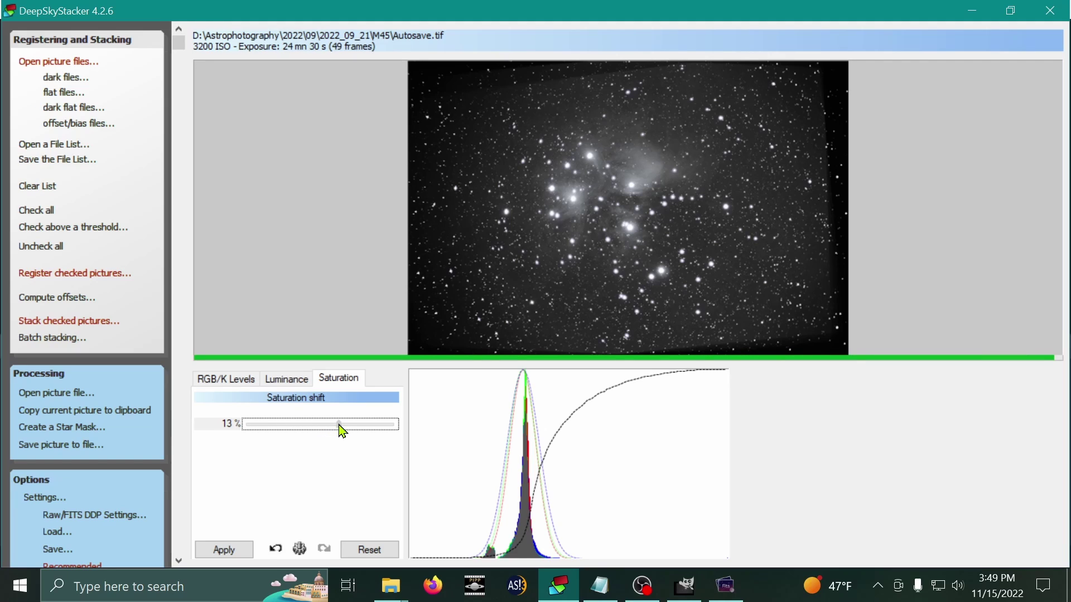
drag(345, 426, 348, 427)
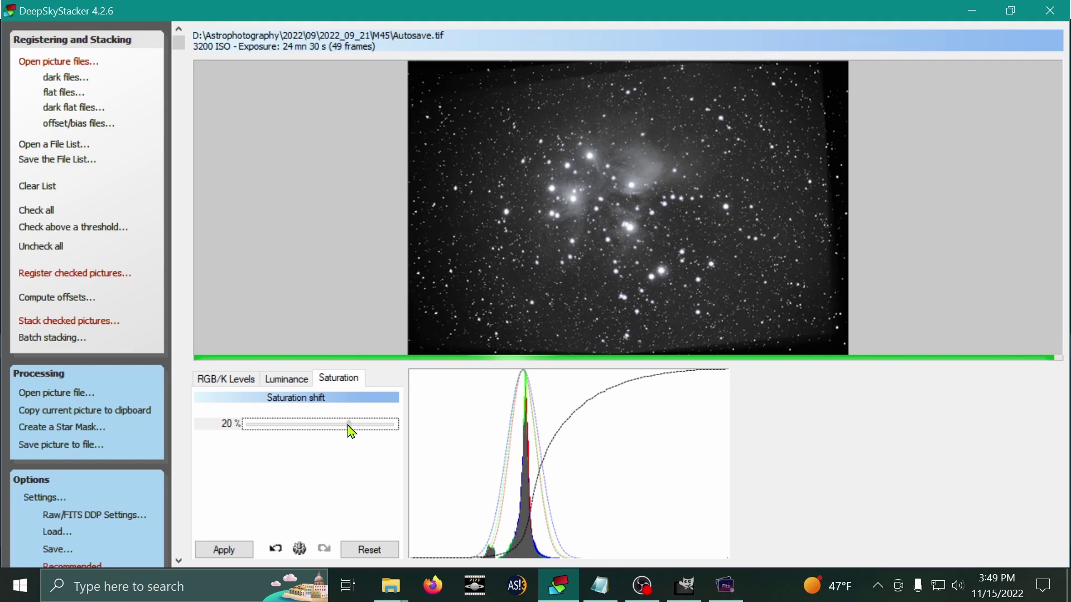
click(243, 555)
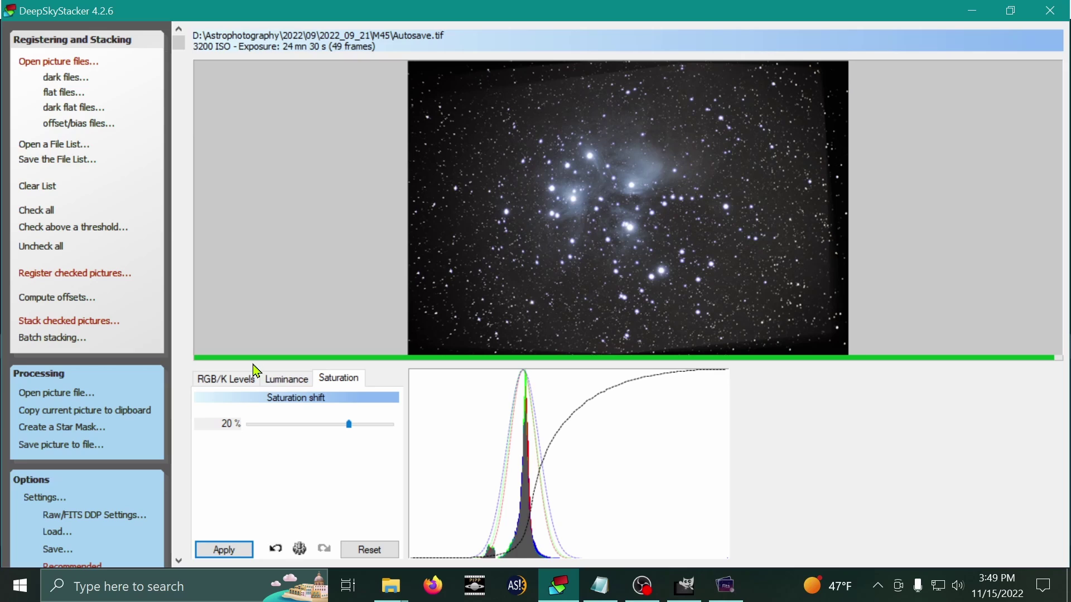
Move the linked RGB midpoint back slightly toward the dark end, set the luminance Midtone strength to 26.3, and apply both changes
click(256, 383)
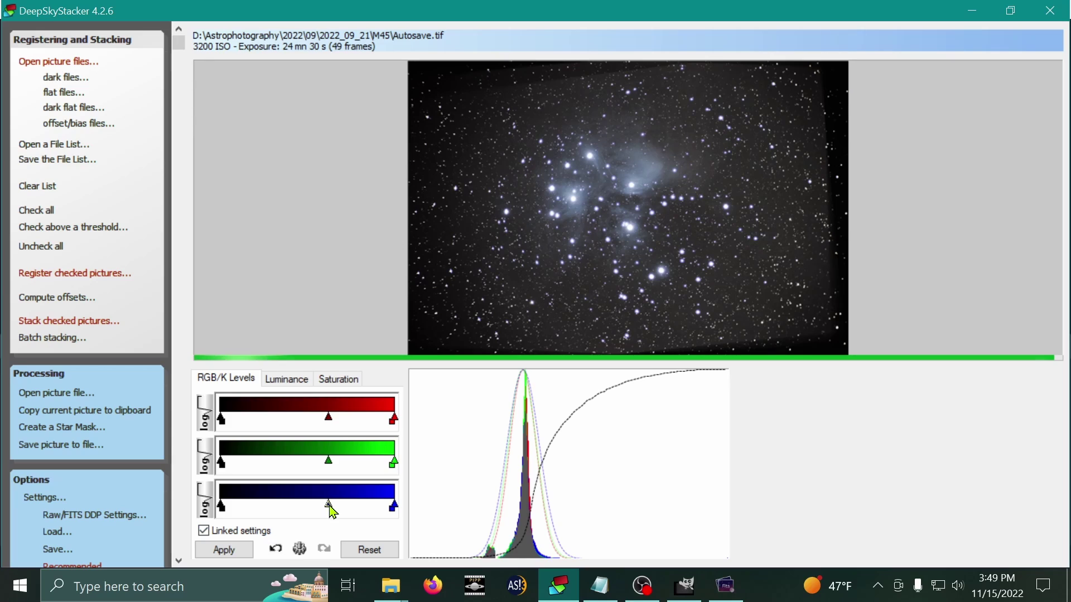
drag(332, 510, 321, 510)
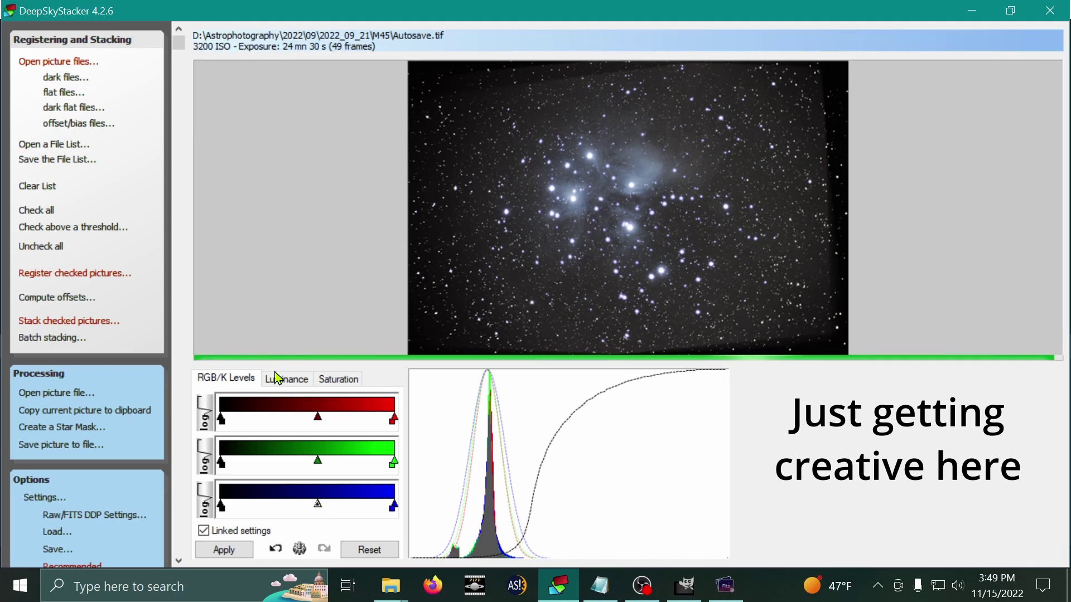
click(291, 385)
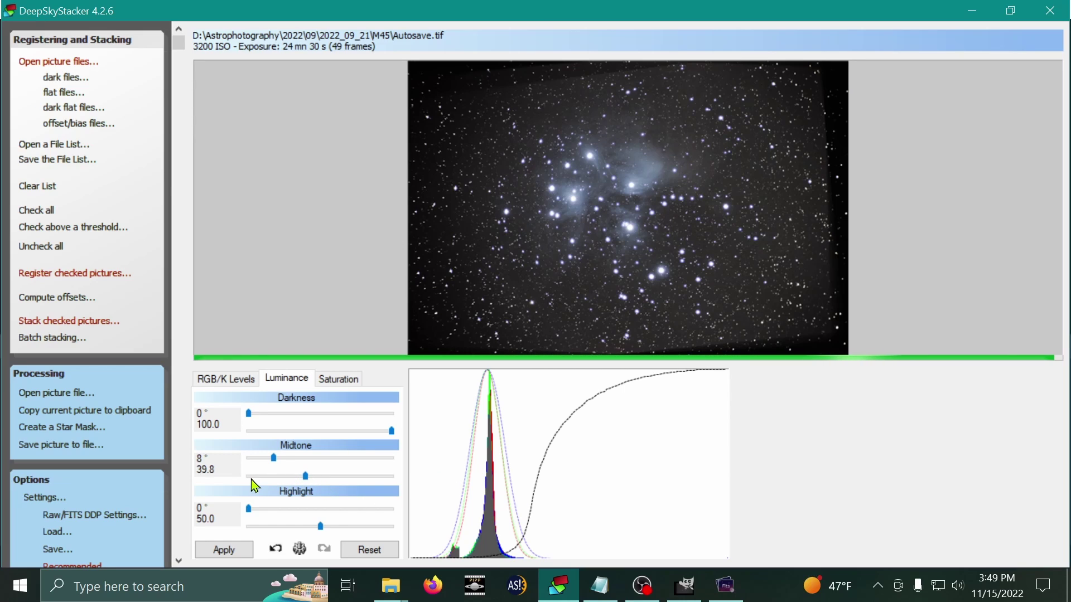
click(306, 477)
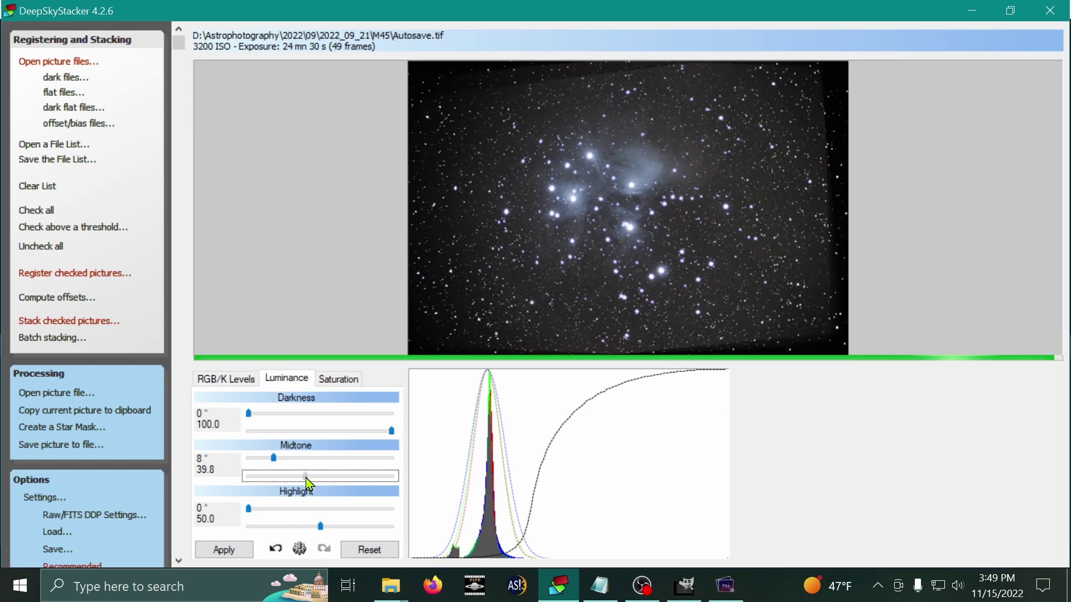
drag(307, 480, 288, 482)
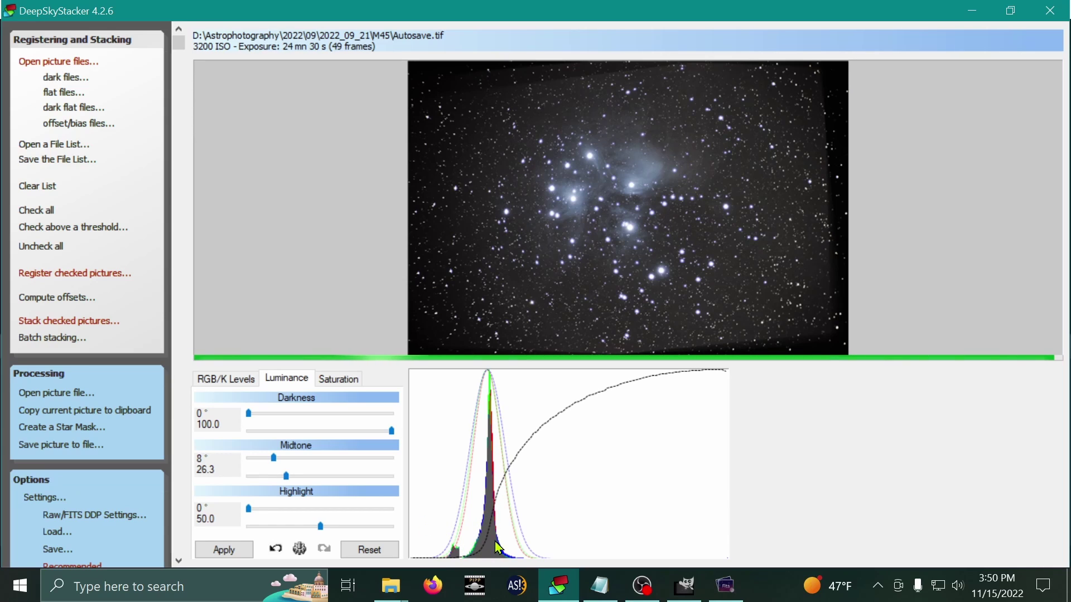
click(244, 556)
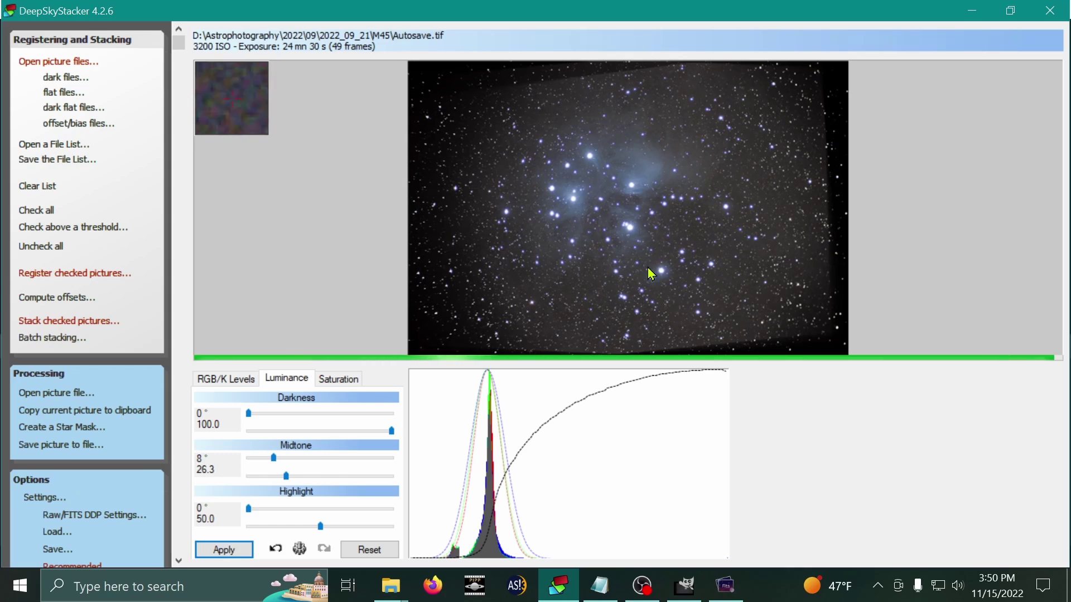
Try a luminance Midtone strength of 81.3 on the image, and restore it to 26.3
click(288, 476)
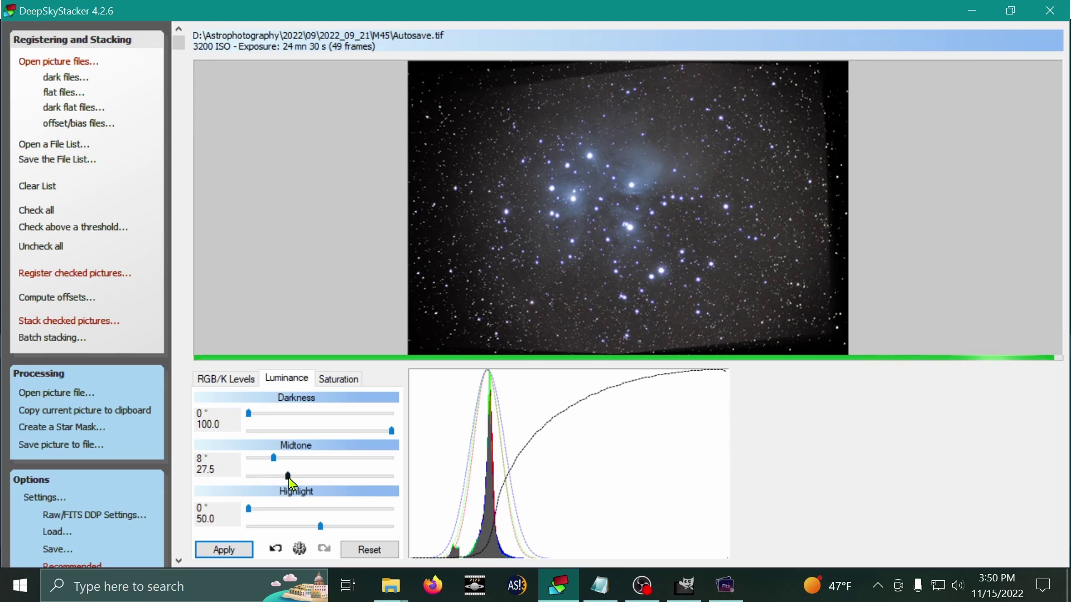
drag(288, 475, 368, 480)
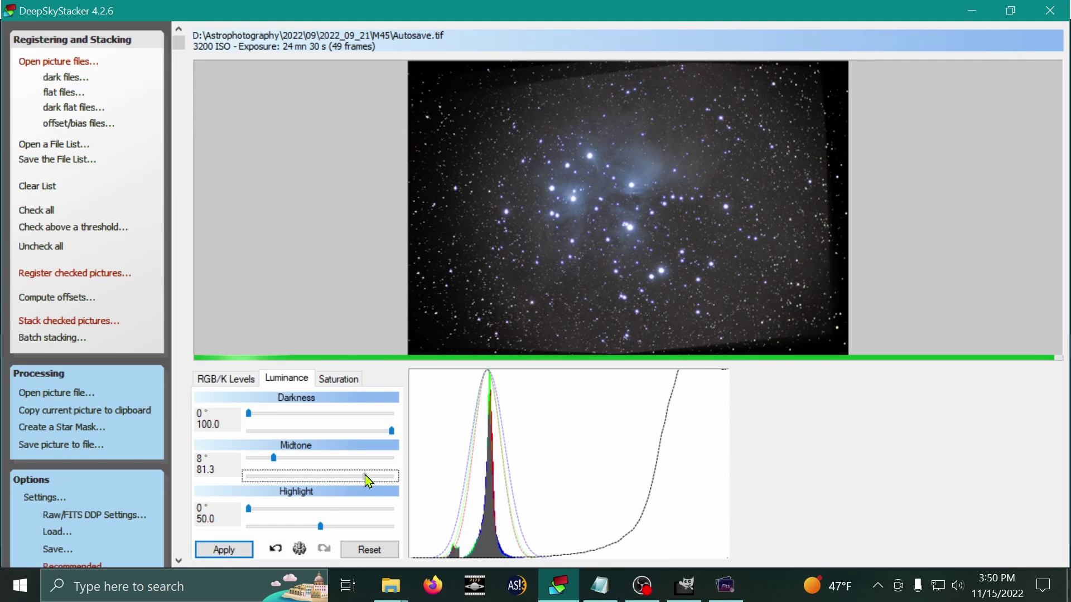
click(225, 552)
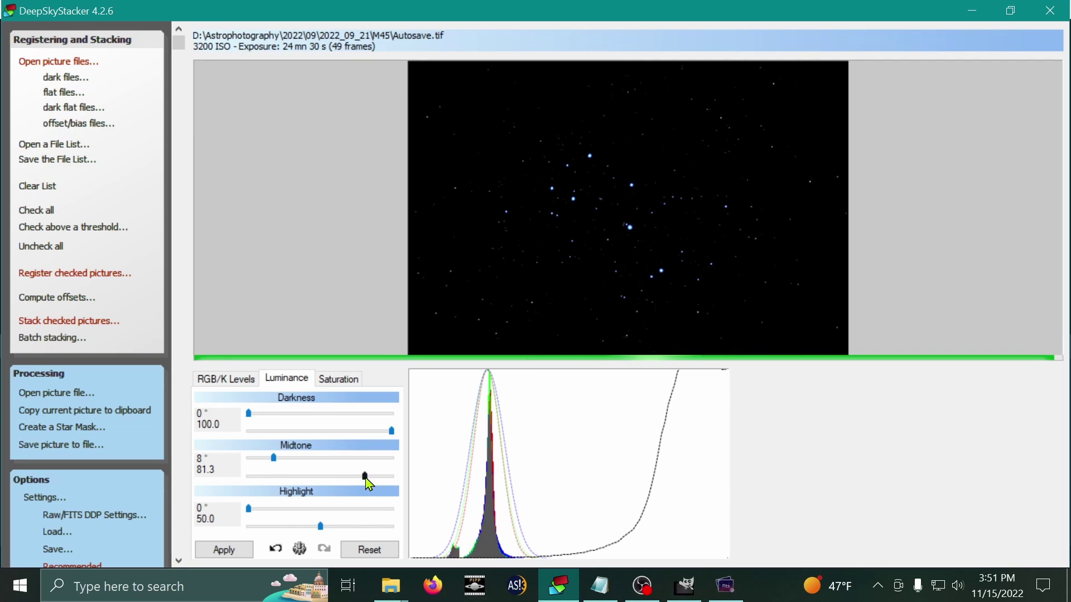
drag(366, 481, 292, 488)
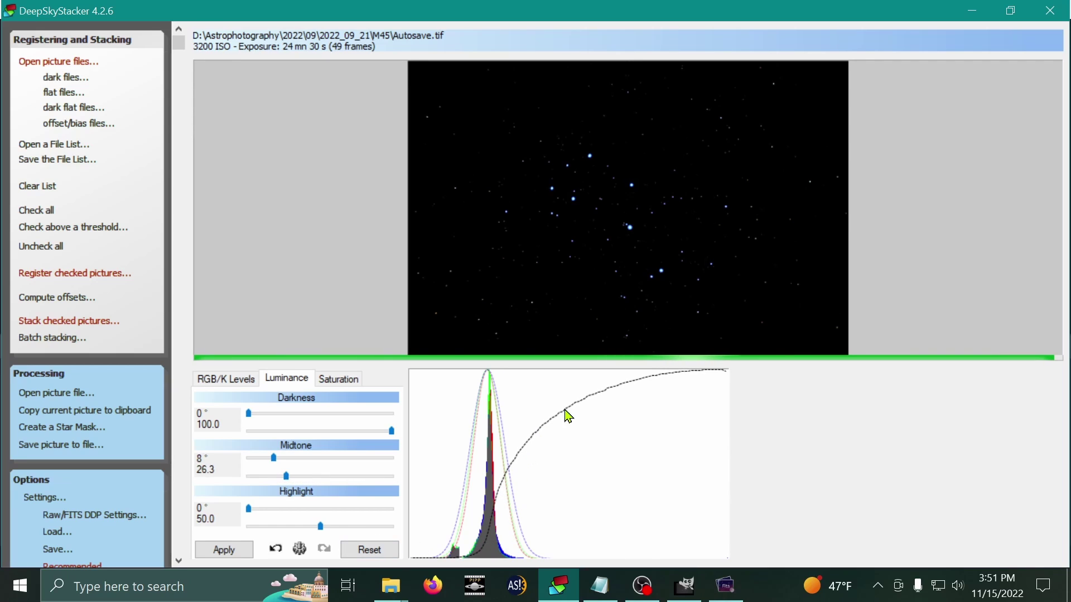
click(232, 554)
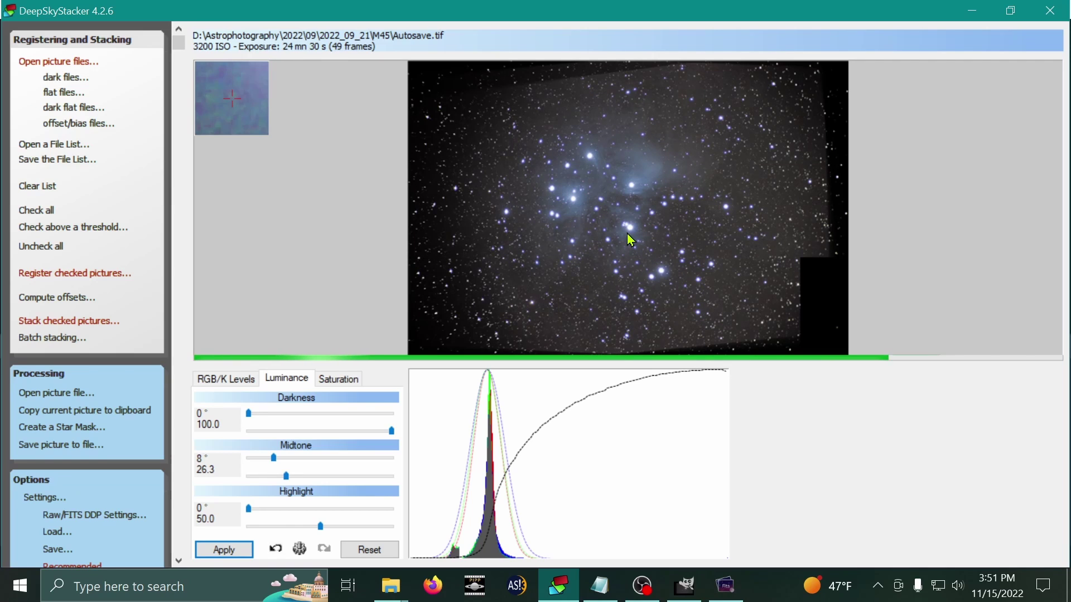
Try to shift the black point of the linked RGB levels
click(225, 379)
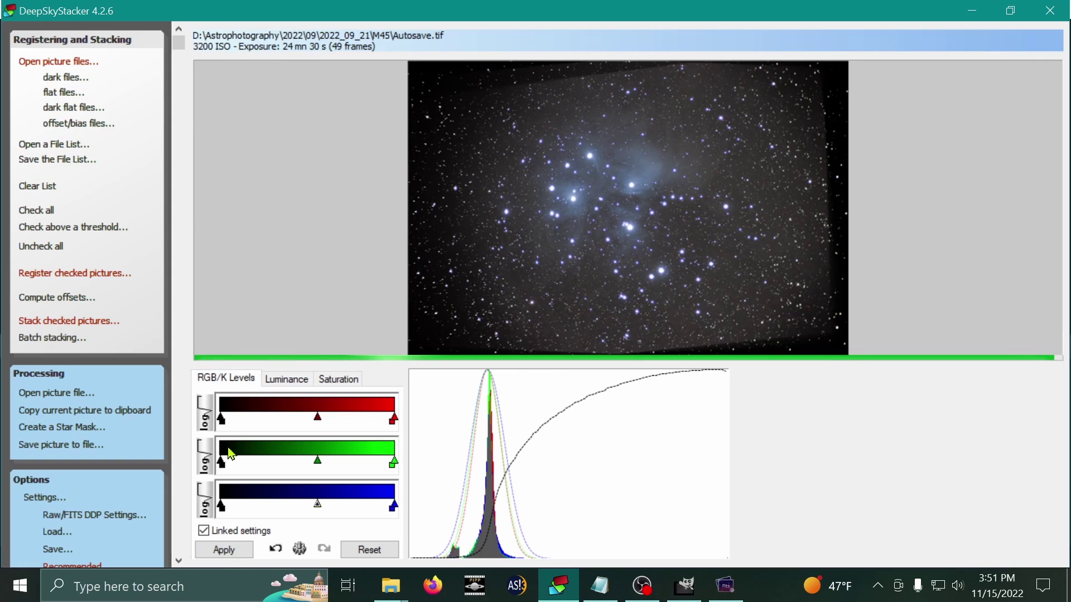
click(224, 509)
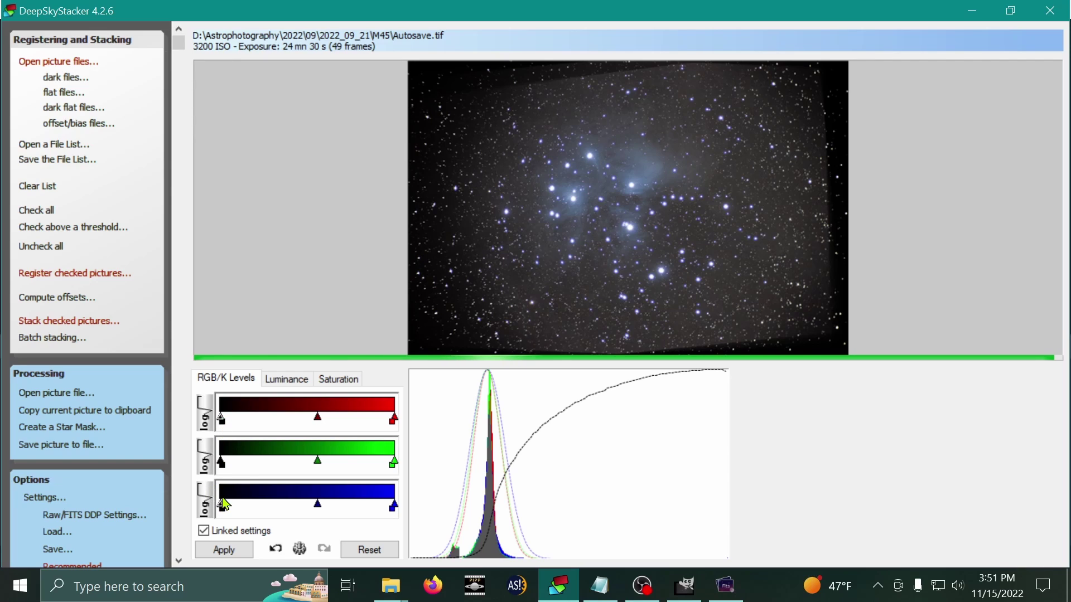
drag(224, 509, 226, 510)
drag(223, 508, 212, 509)
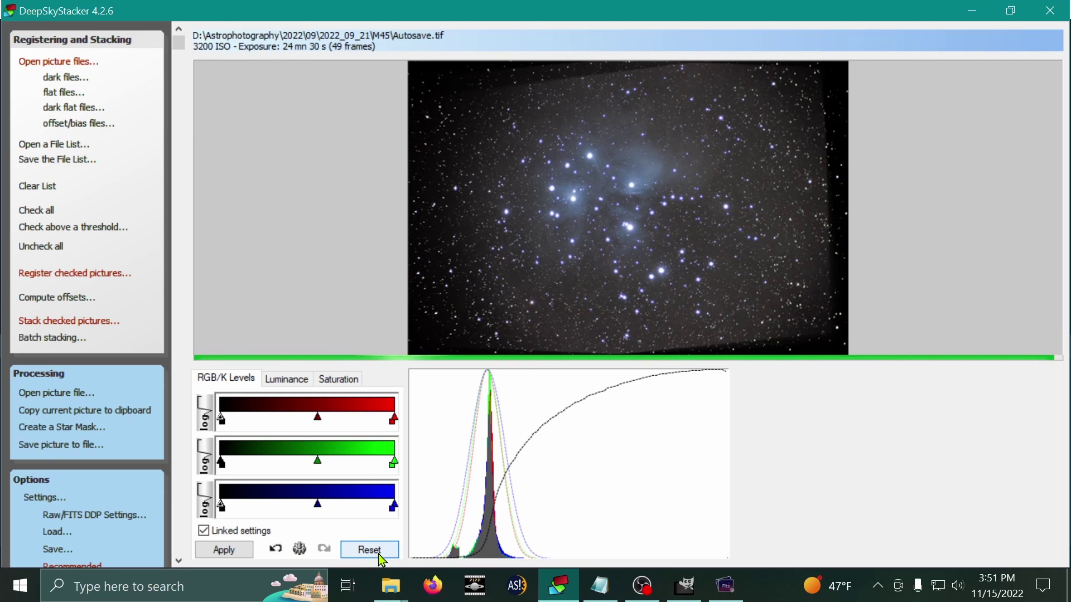
Reset all levels, luminance and saturation adjustments to their defaults and apply them to the stacked image
click(382, 559)
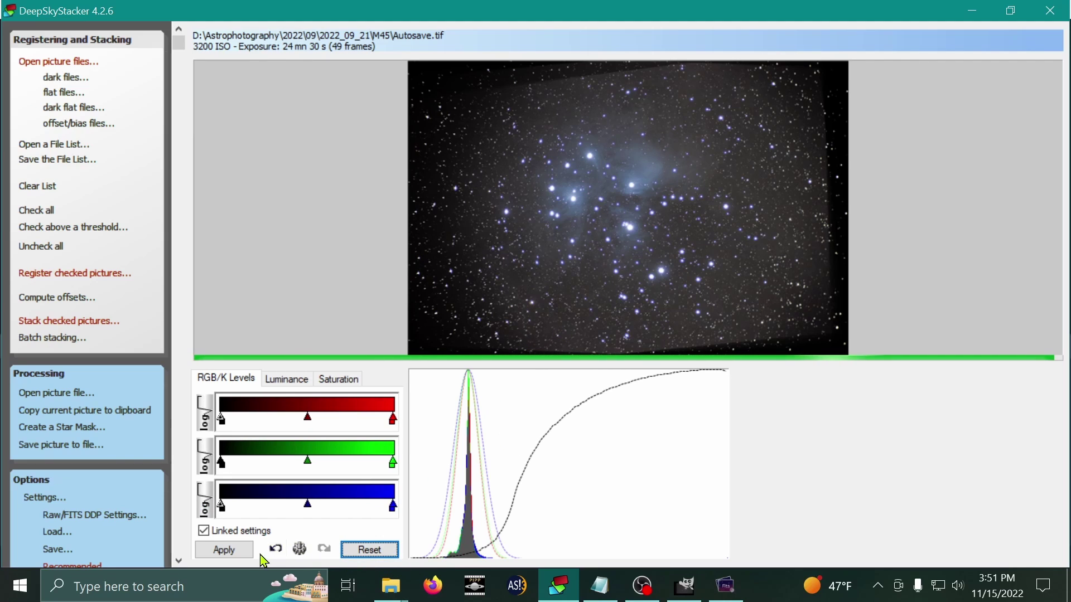
click(223, 550)
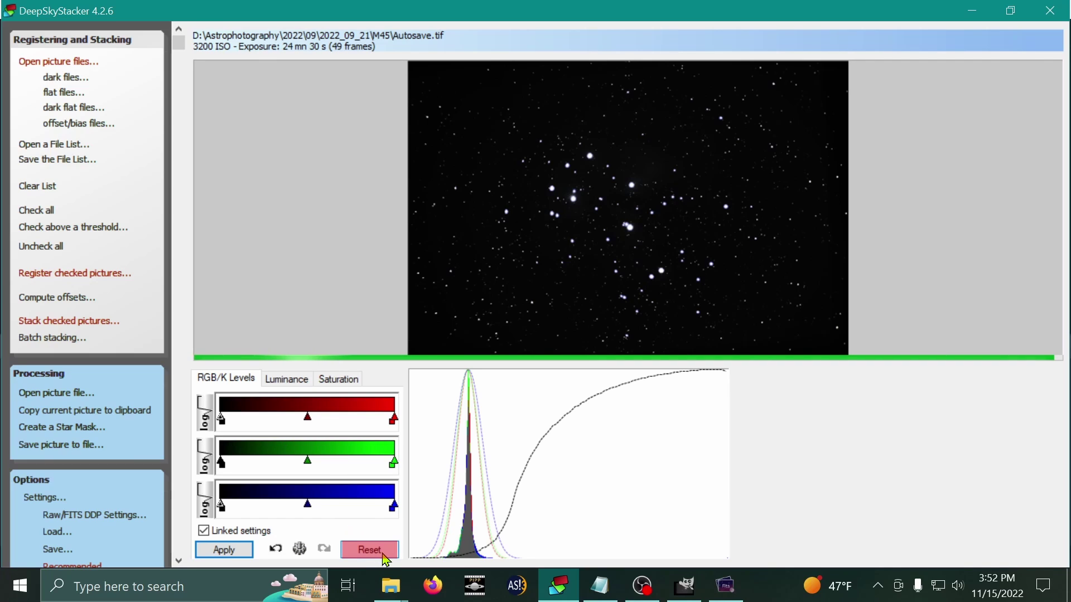
click(371, 551)
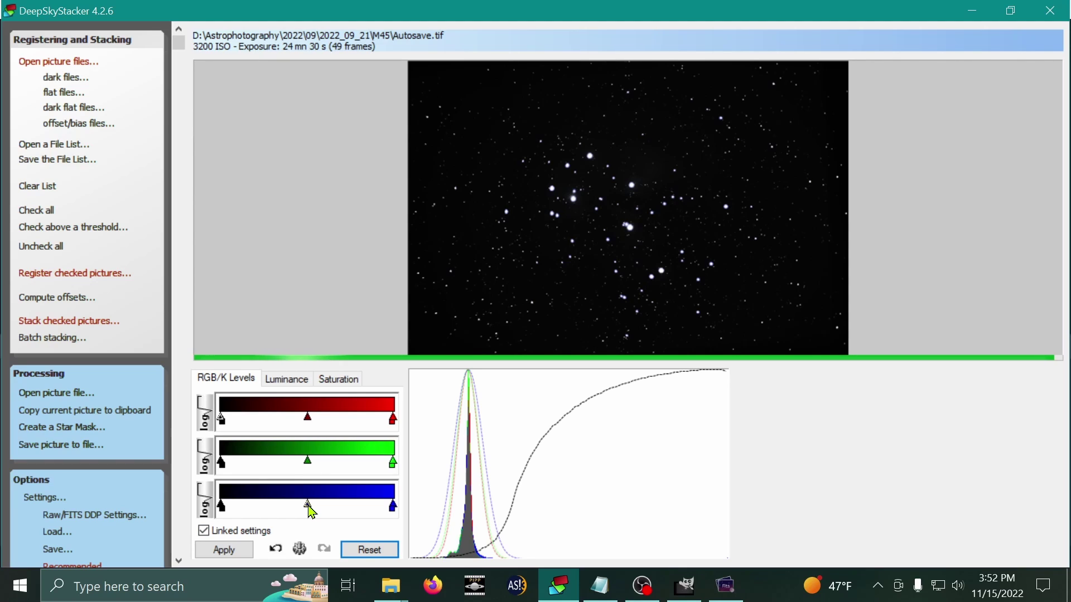
Shift the linked RGB midpoint slightly toward the bright end, and set the luminance Darkness strength to 100.0 and Midtone to 8° and 31.6
drag(308, 506, 318, 507)
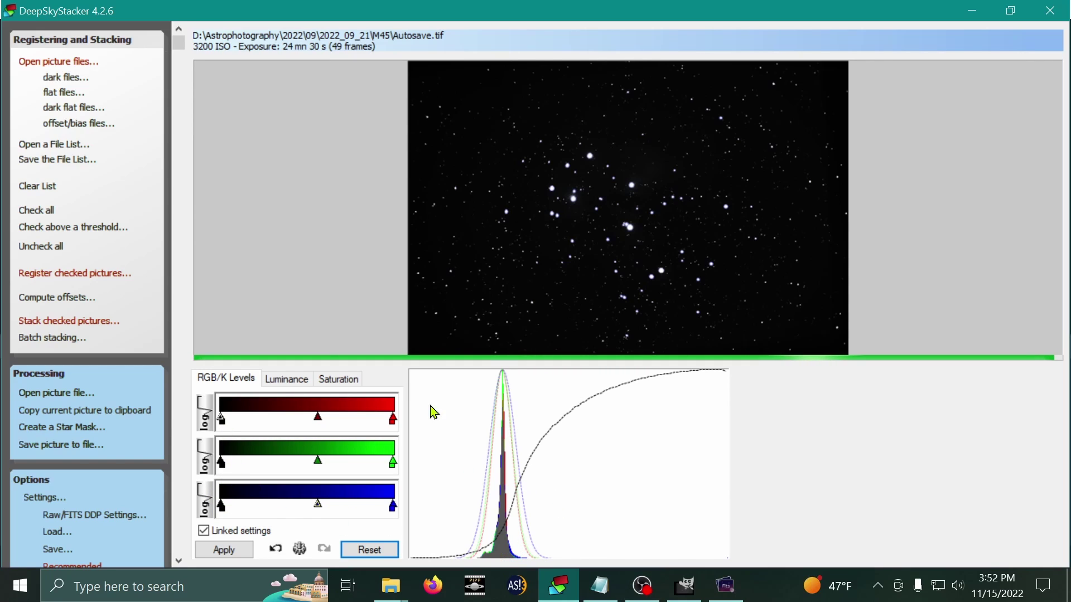
click(298, 382)
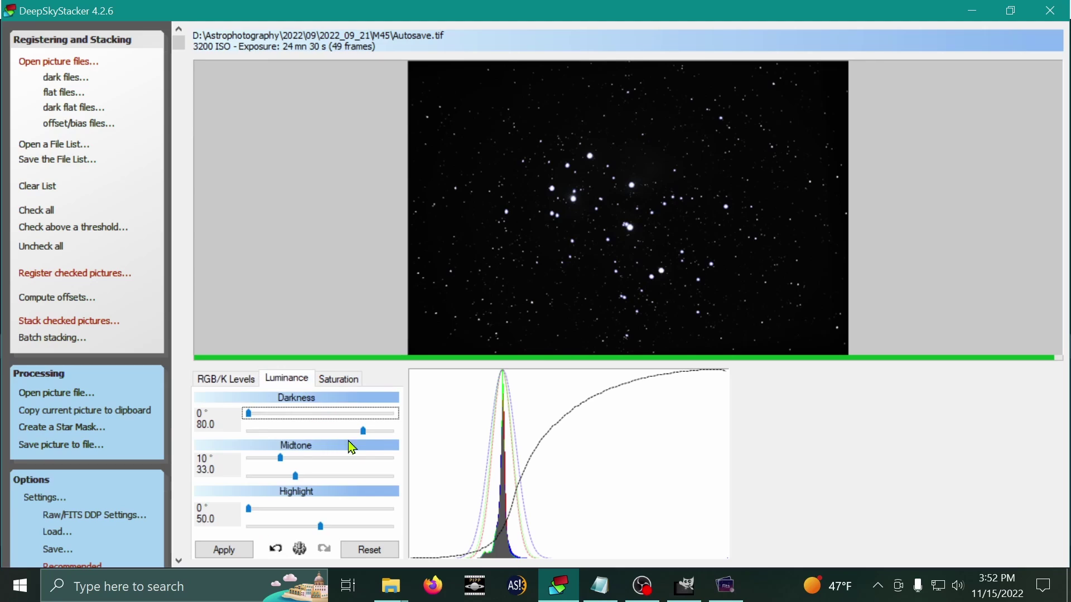
drag(364, 436, 399, 436)
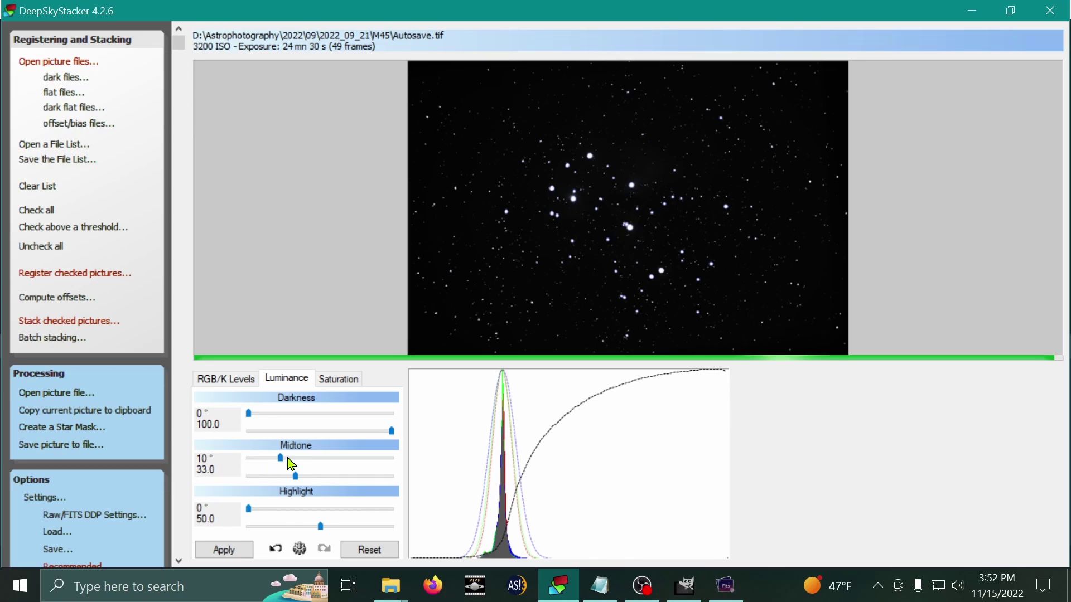
drag(283, 462, 277, 462)
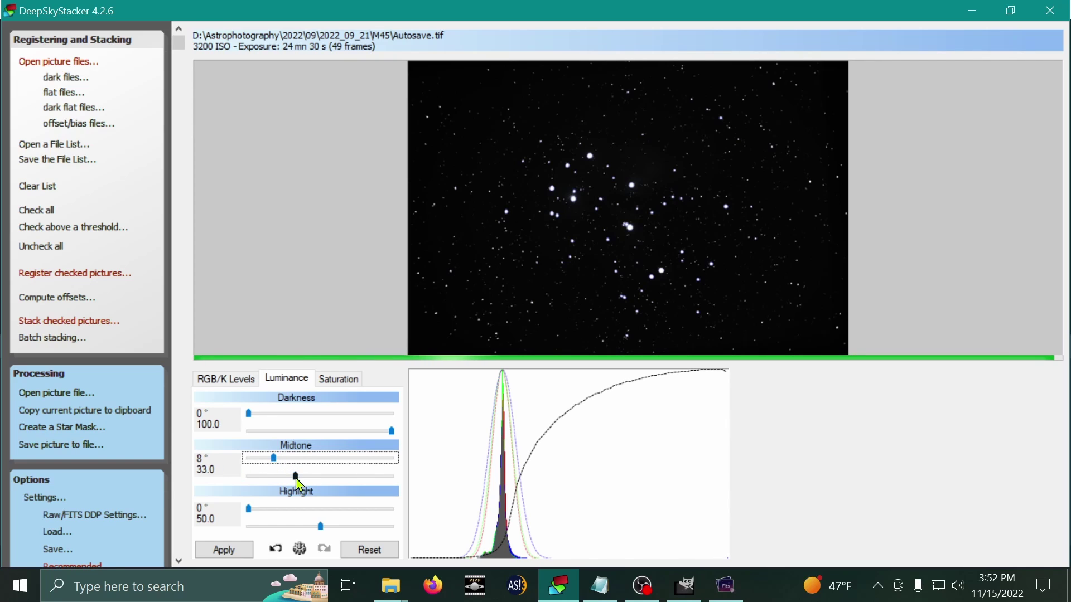
drag(297, 475, 298, 483)
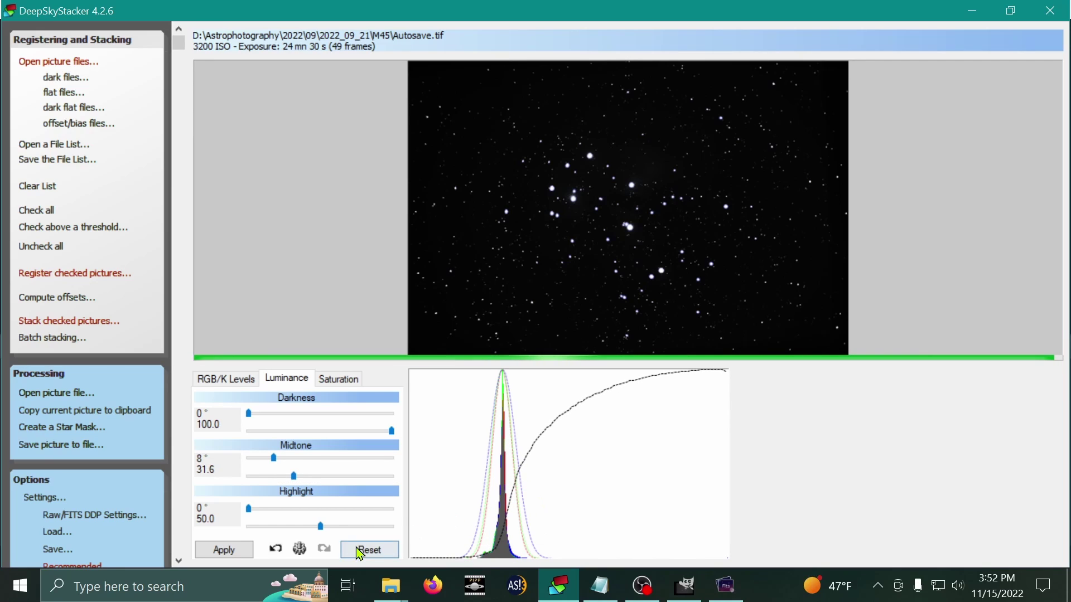
Set the saturation shift to 20 % and apply all adjustments to the stacked image
click(340, 380)
drag(320, 425, 351, 435)
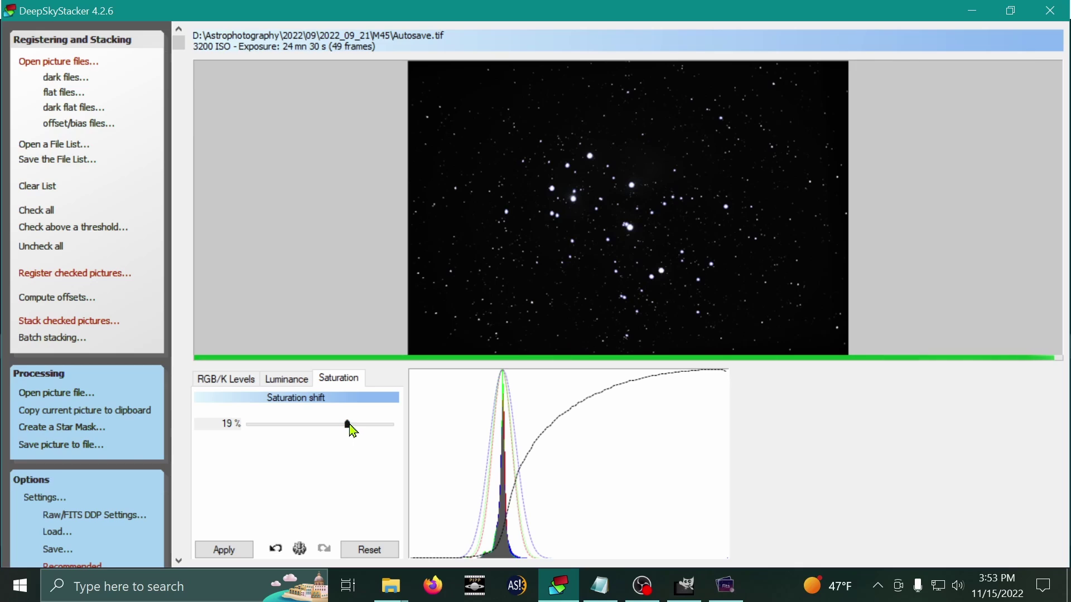
drag(349, 430, 352, 430)
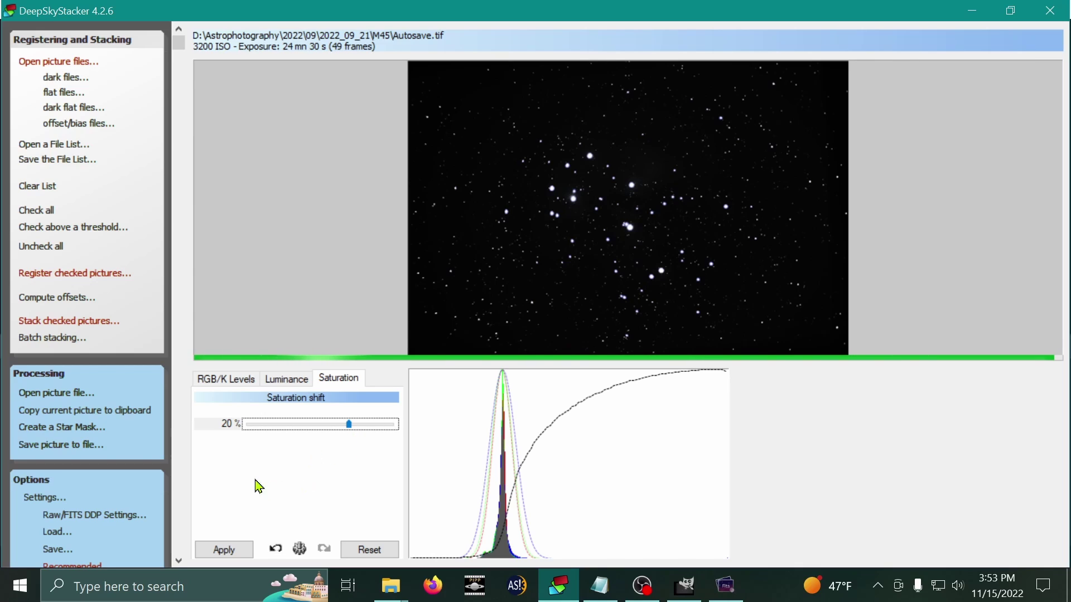
click(241, 551)
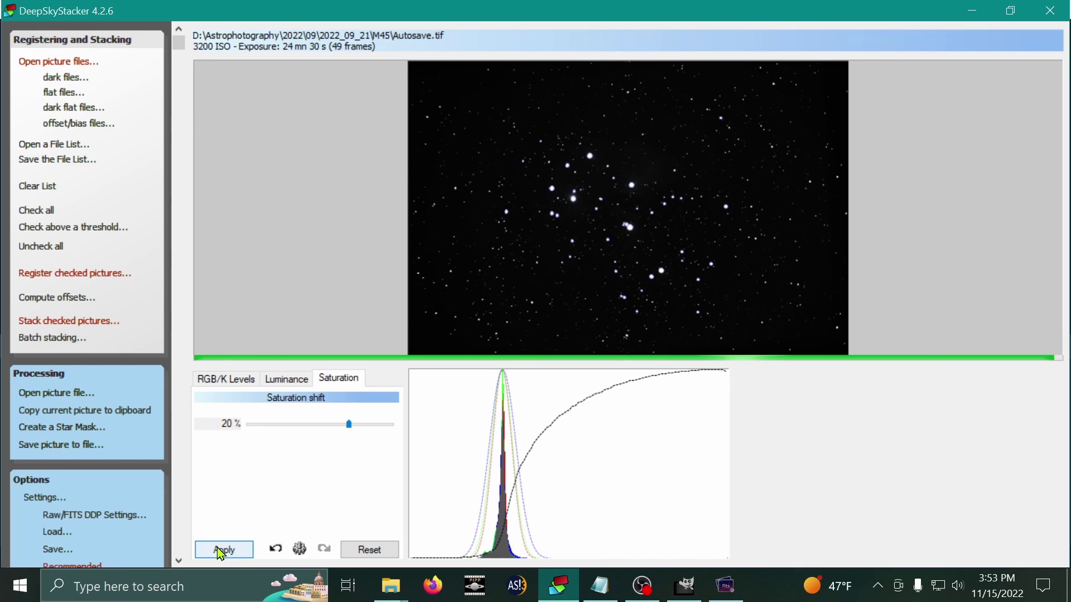
click(242, 552)
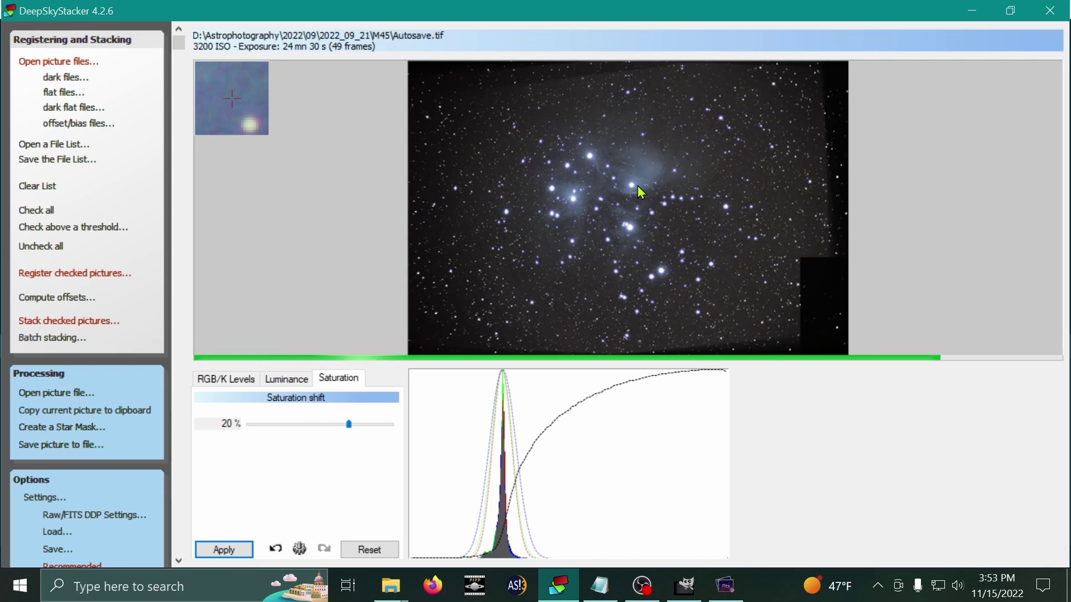
Check the nebulosity around the M45 stars up close and copy the adjusted picture to the clipboard
scroll(628, 187, up, 2)
scroll(679, 163, down, 2)
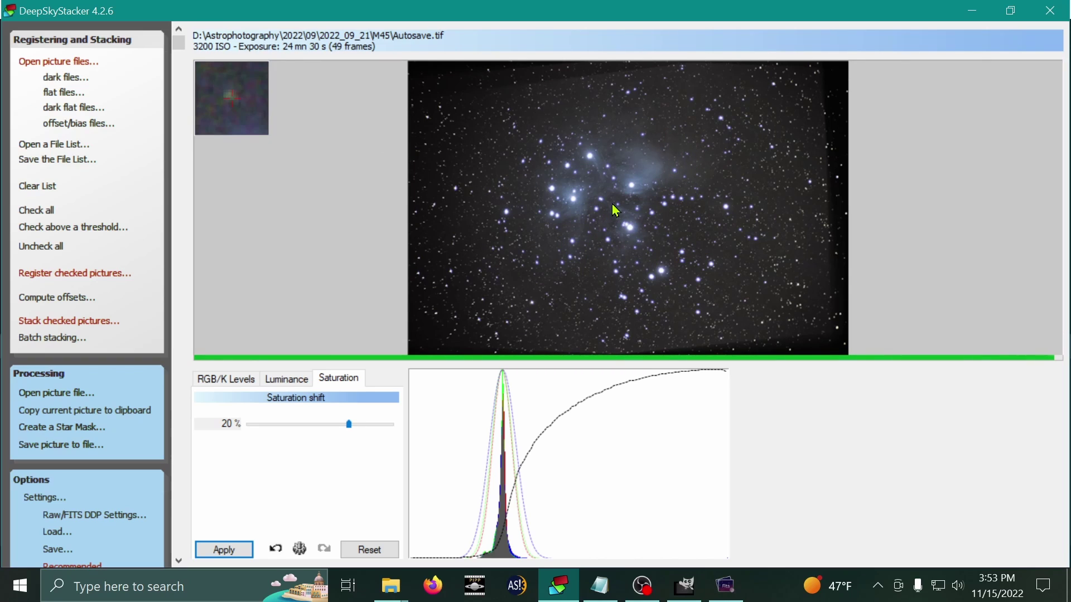
scroll(611, 203, up, 1)
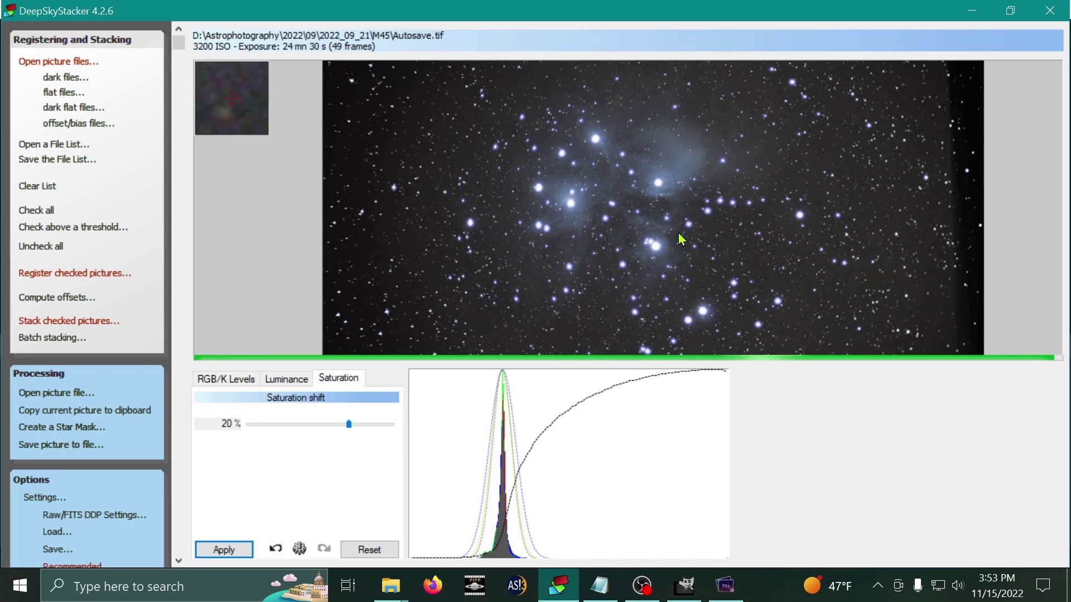
scroll(644, 236, up, 1)
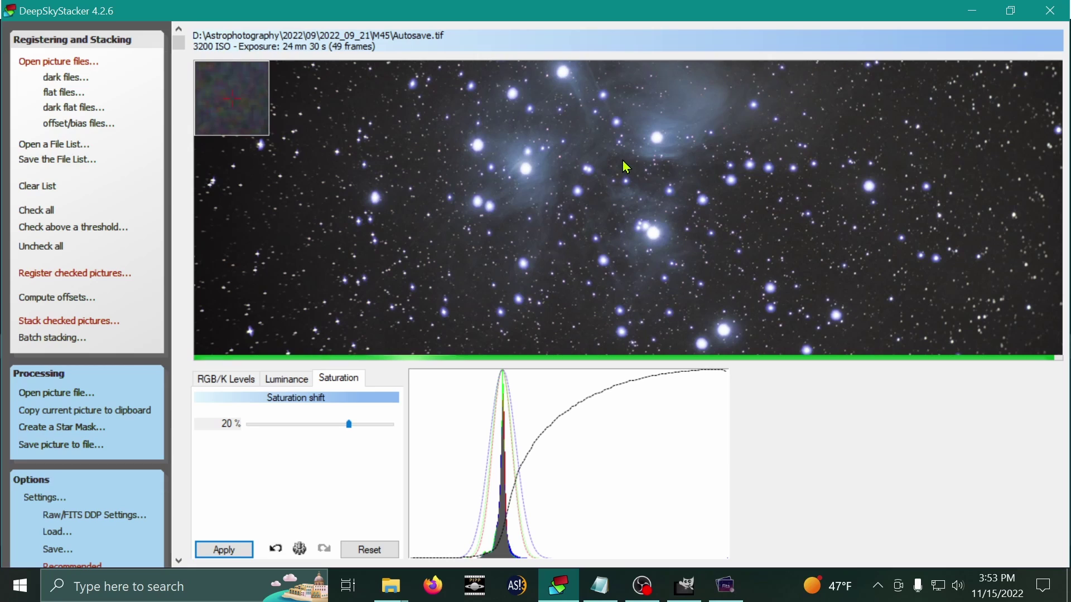
scroll(629, 167, down, 2)
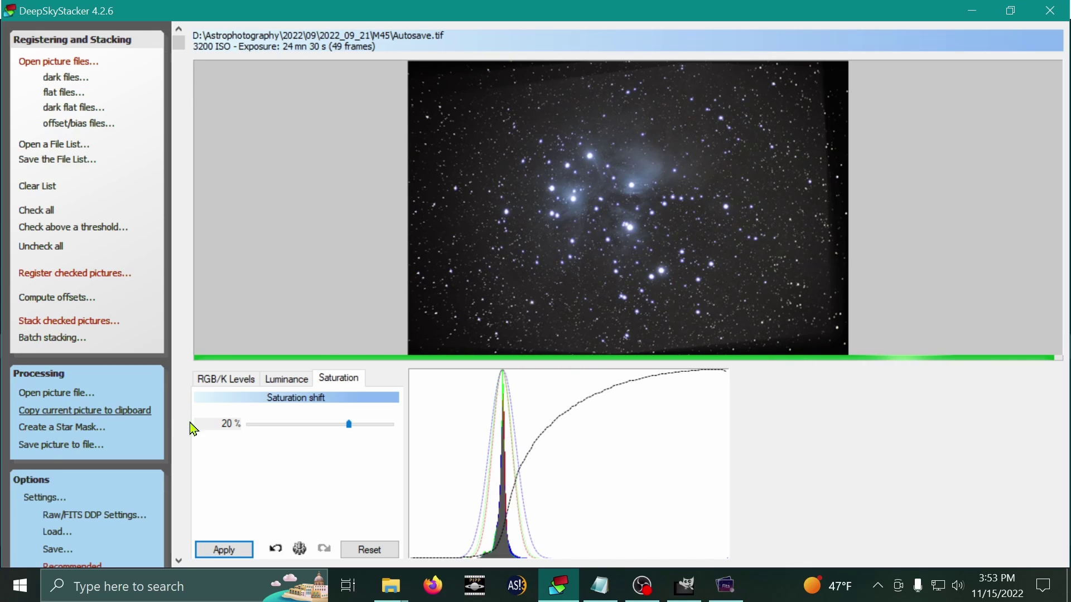
Try pasting the copied picture into a new 4144 × 2822 pixel image in GIMP, and return to DeepSkyStacker
click(690, 588)
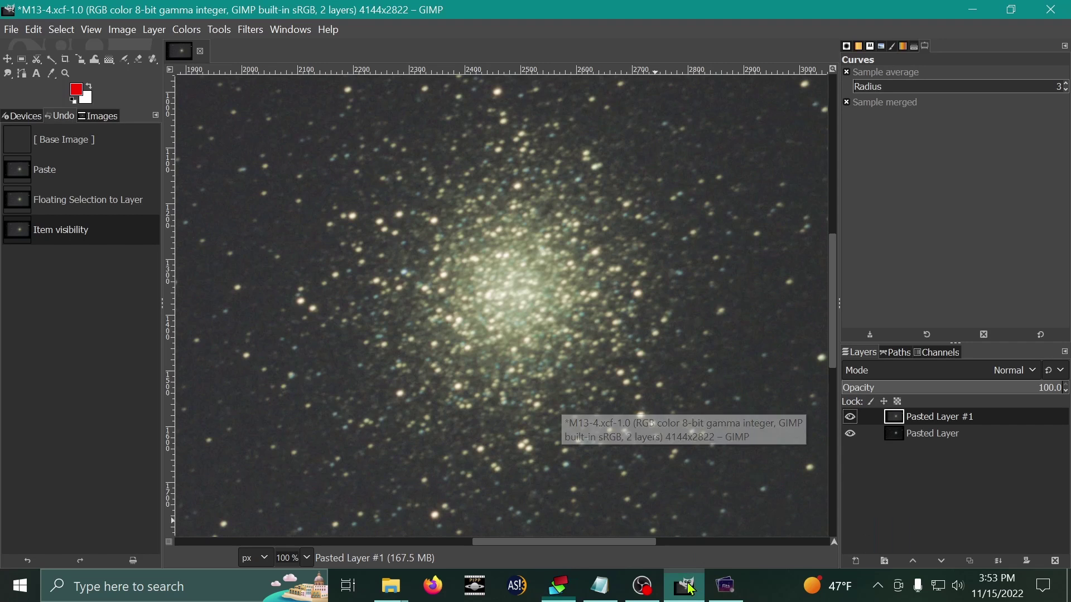
scroll(545, 410, down, 4)
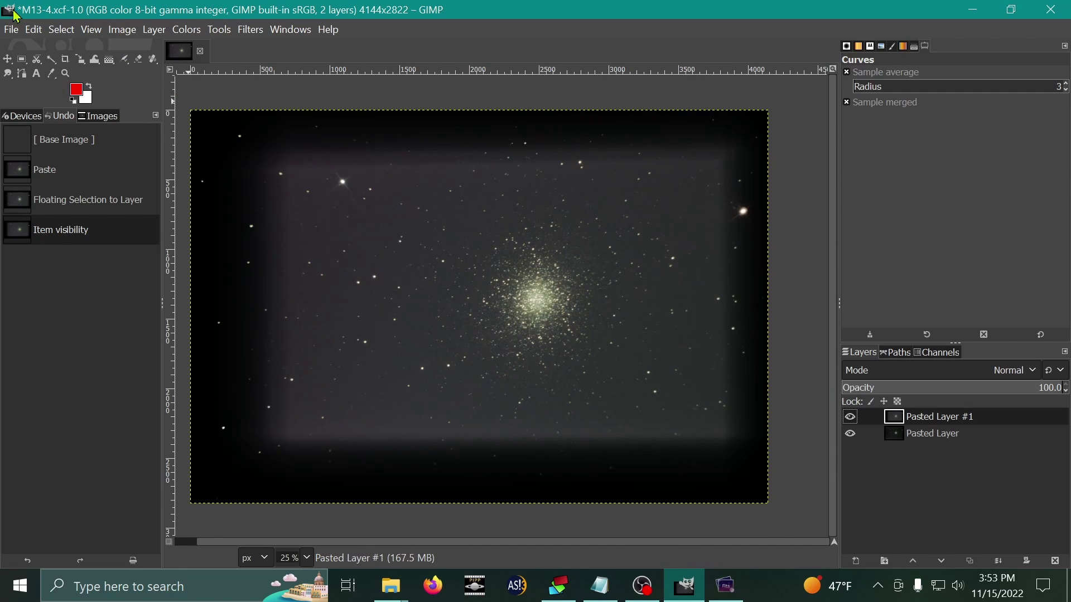
click(12, 30)
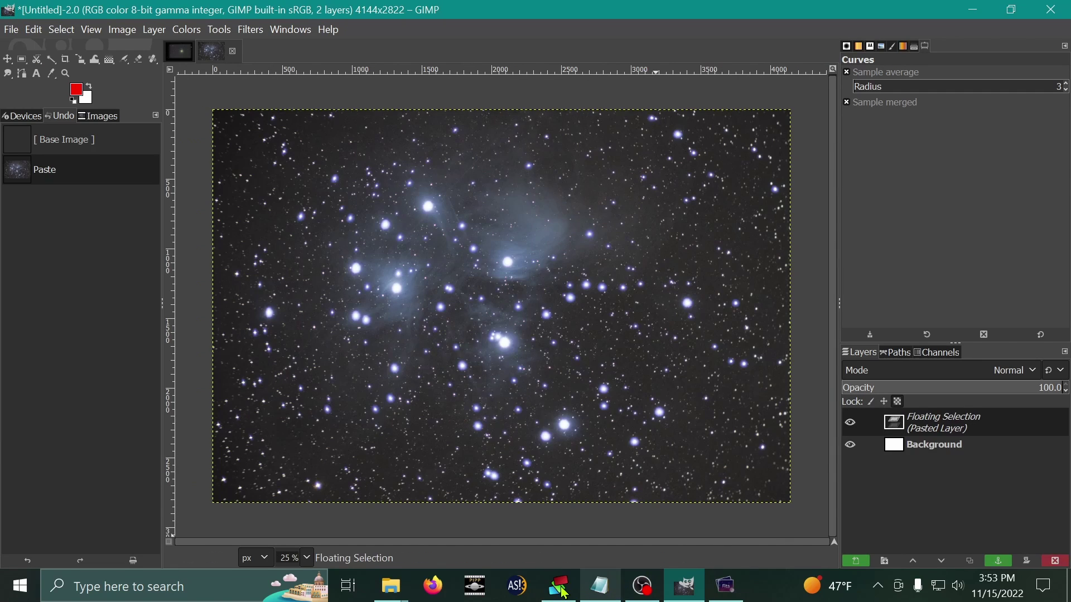
click(558, 585)
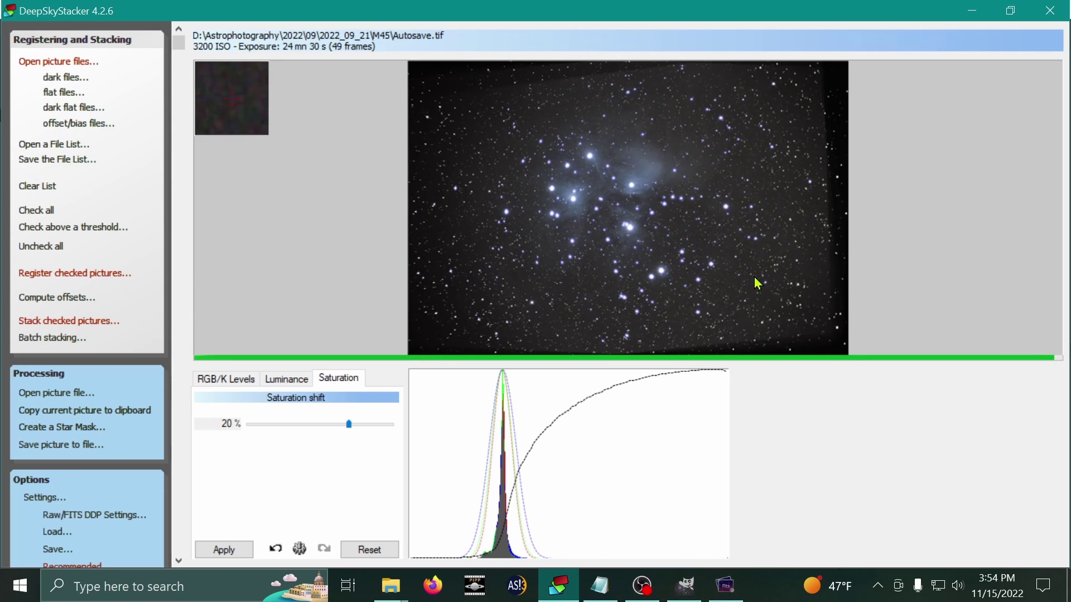
Switch to GIMP and create a new 10000 × 10000 pixel image, accepting the large image size
click(684, 586)
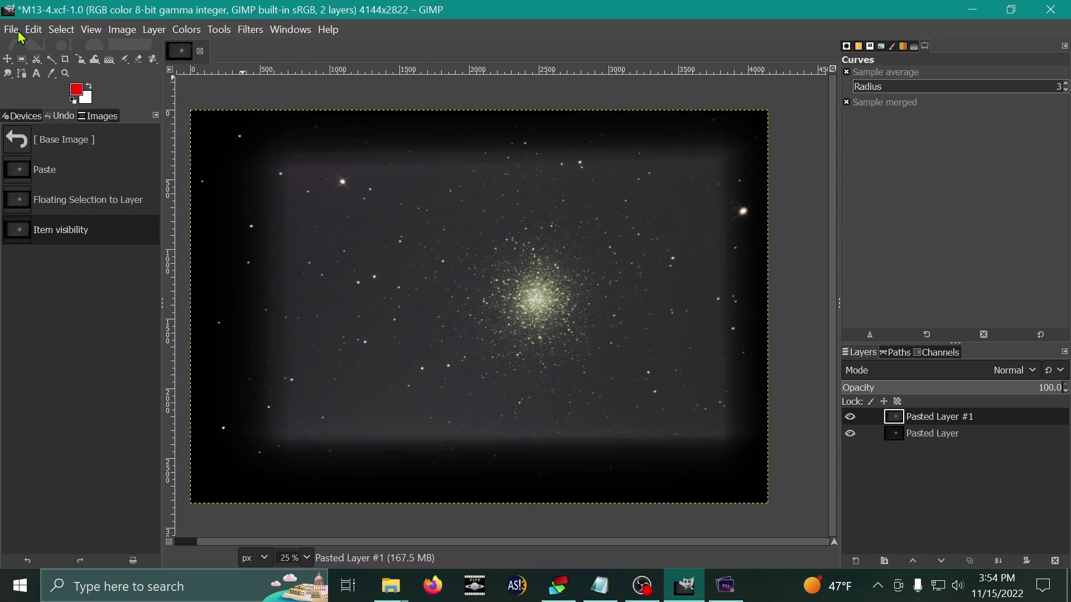
click(11, 29)
click(18, 49)
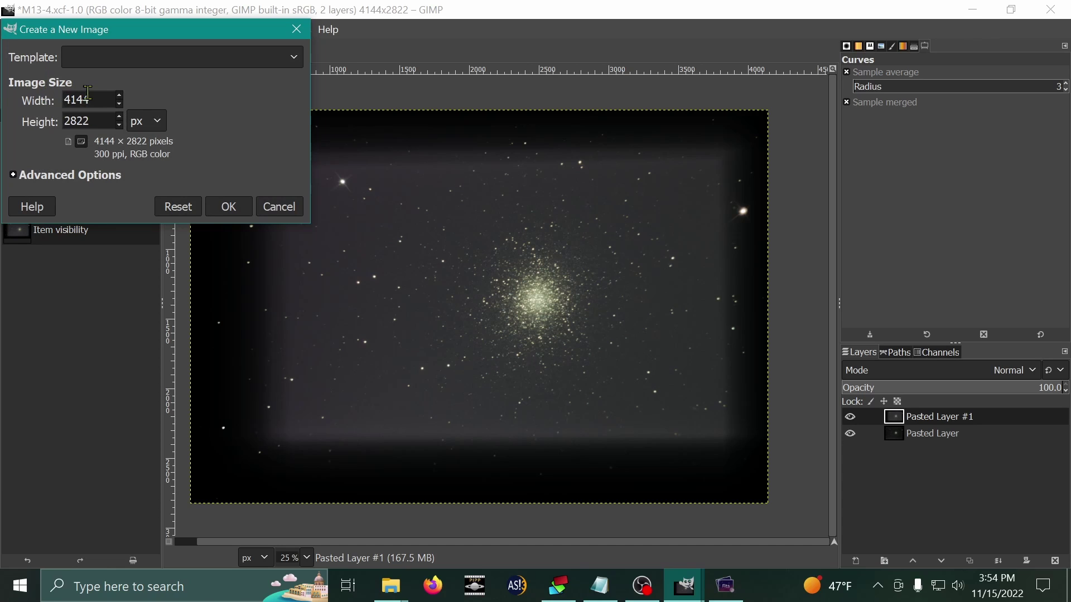
click(559, 585)
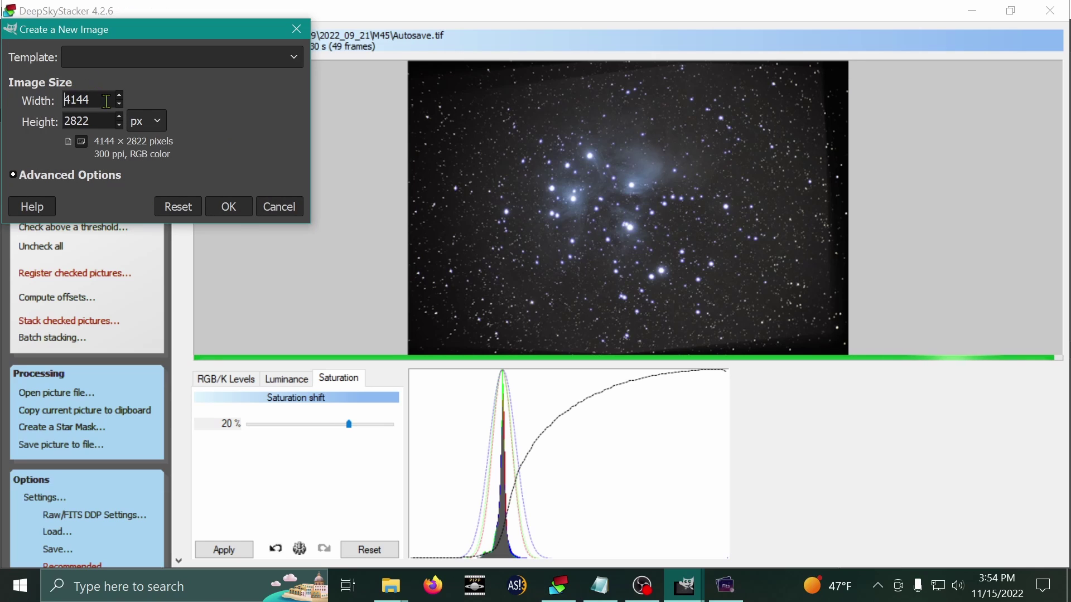
mouse_move(674, 590)
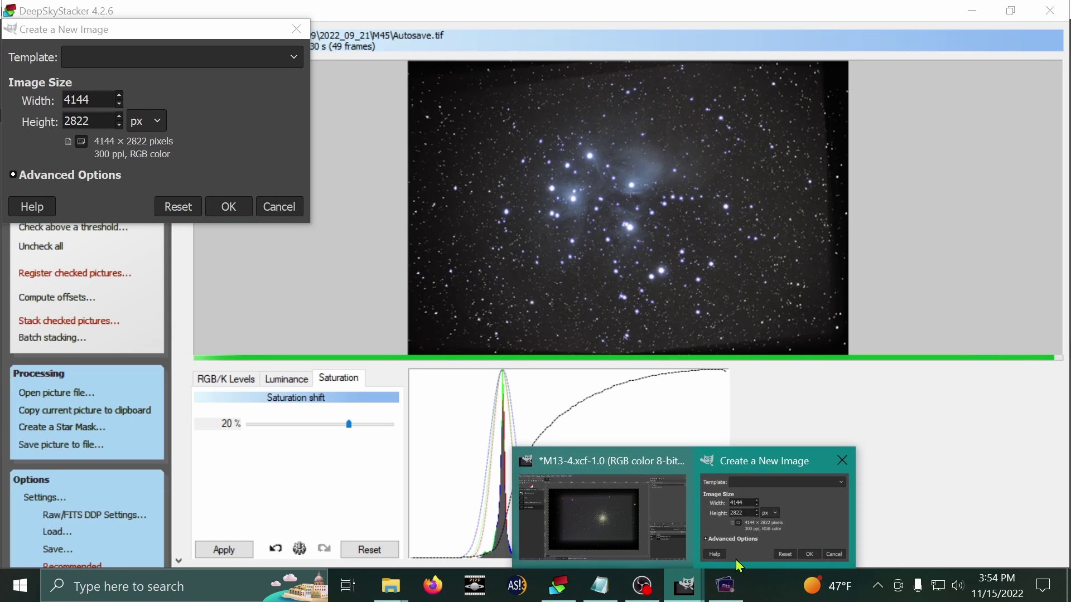
click(630, 552)
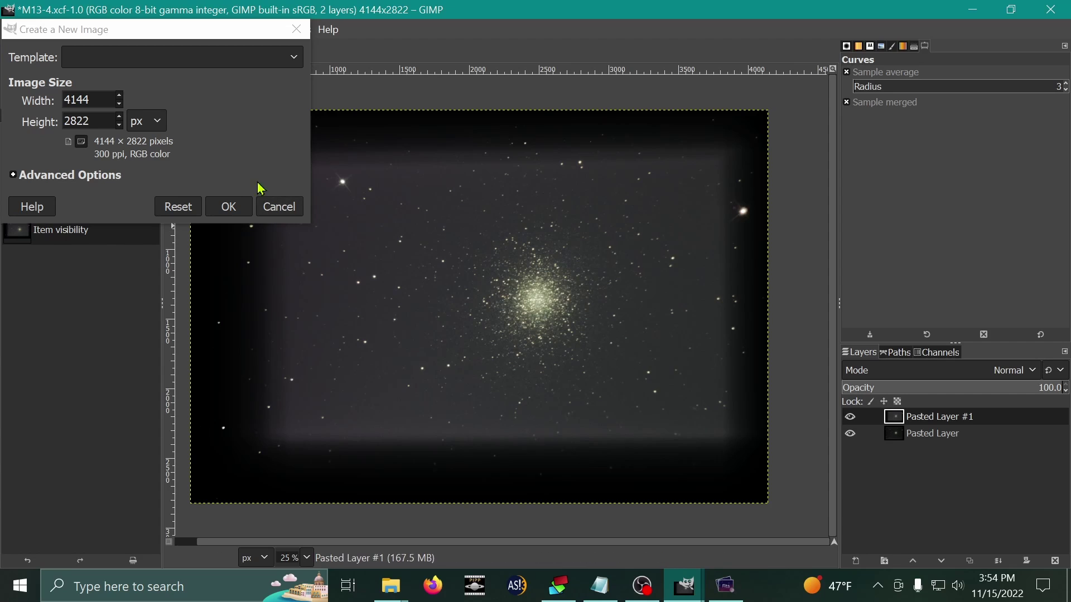
click(37, 83)
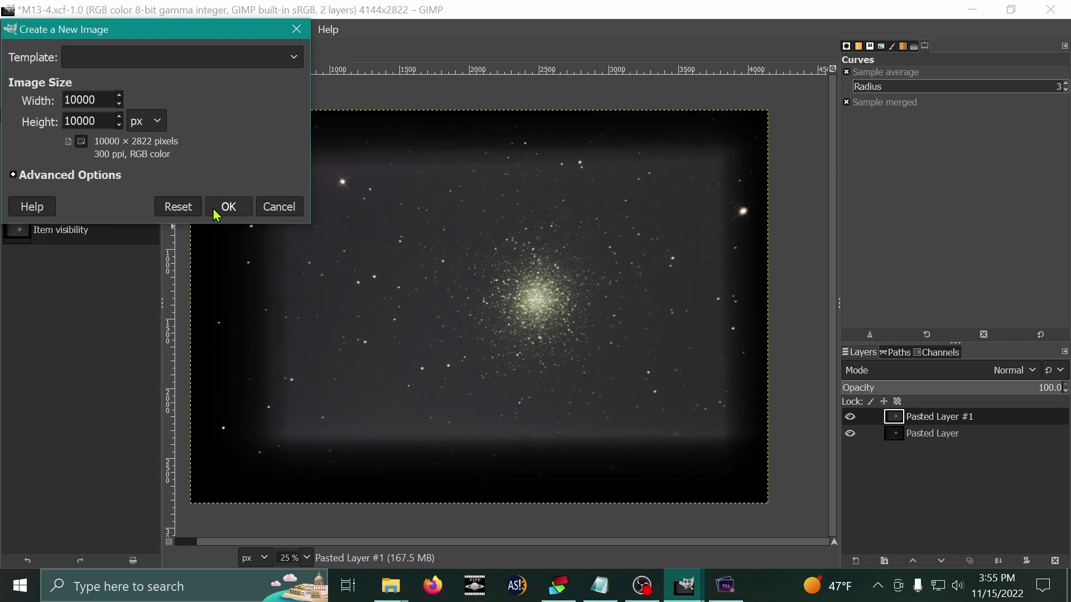
click(240, 207)
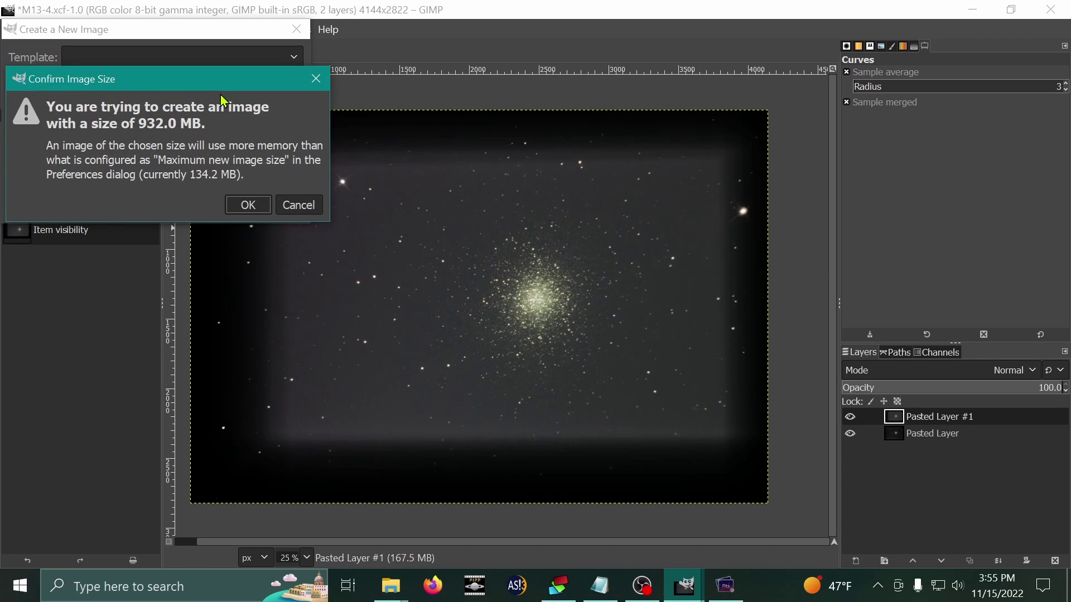
click(346, 216)
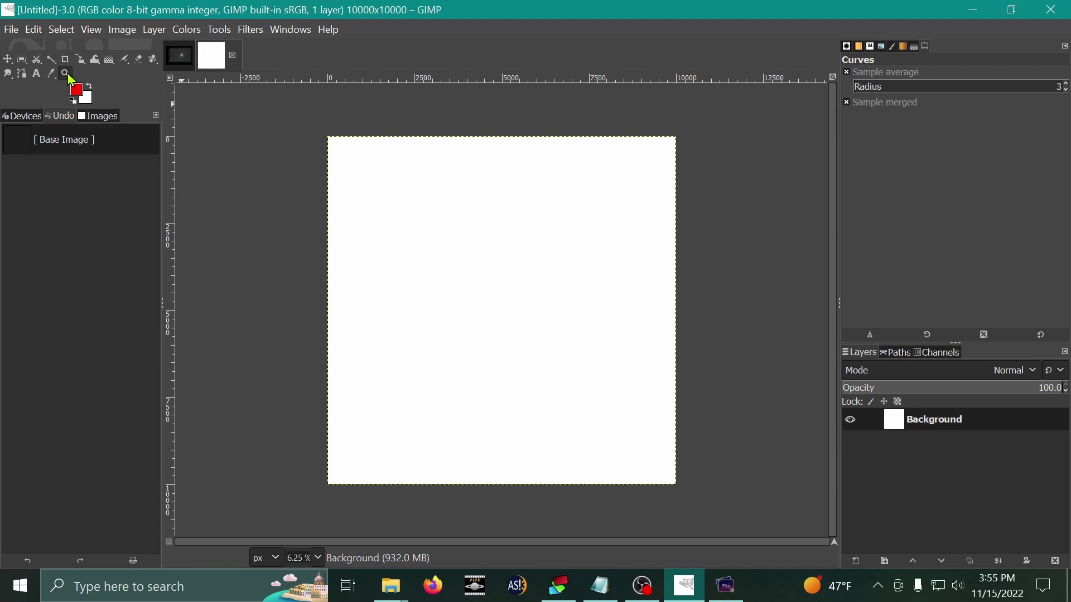
Paste the copied M45 picture onto the blank canvas and turn the floating selection into a new layer
key(ctrl+v)
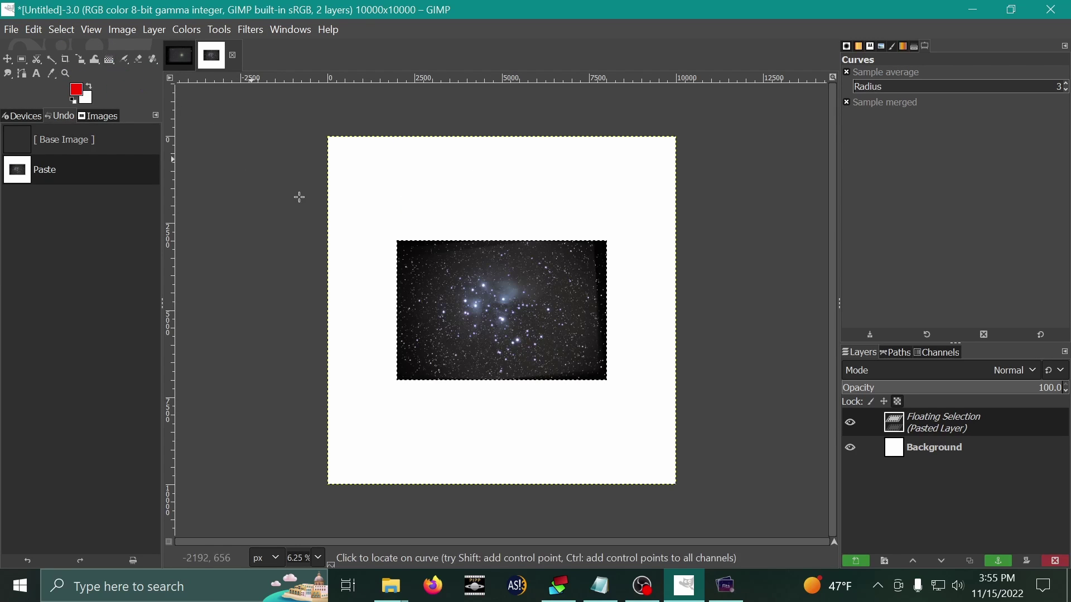
scroll(537, 311, up, 3)
scroll(406, 264, down, 1)
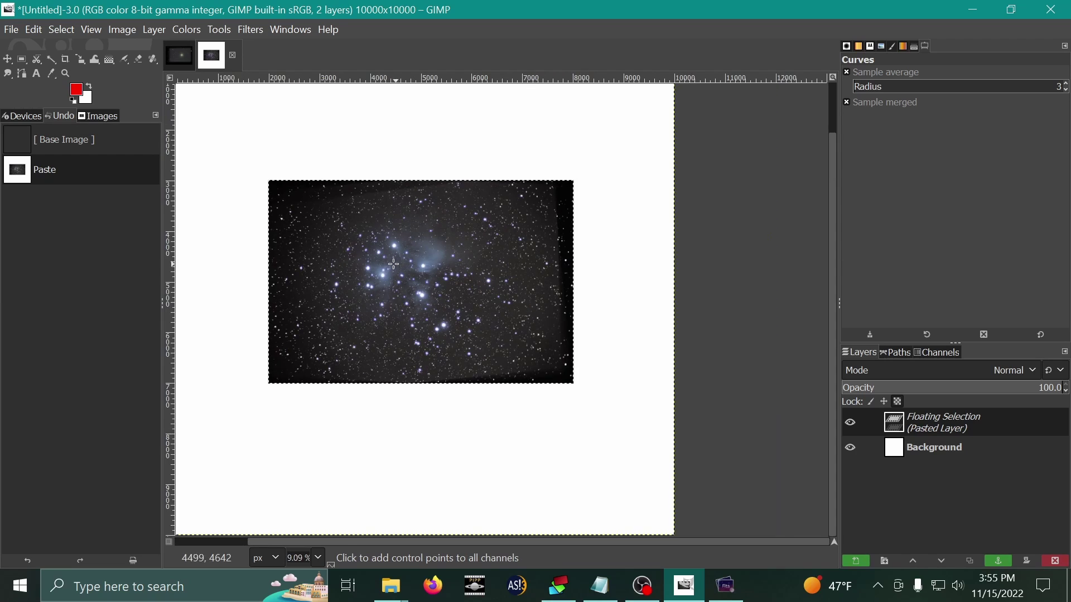
scroll(385, 264, up, 1)
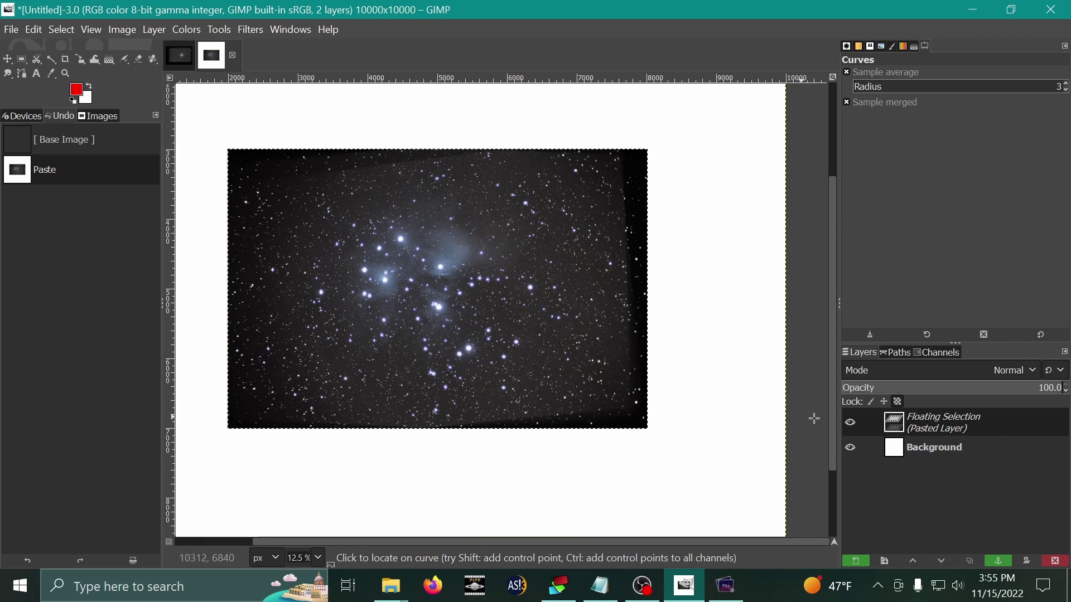
click(154, 29)
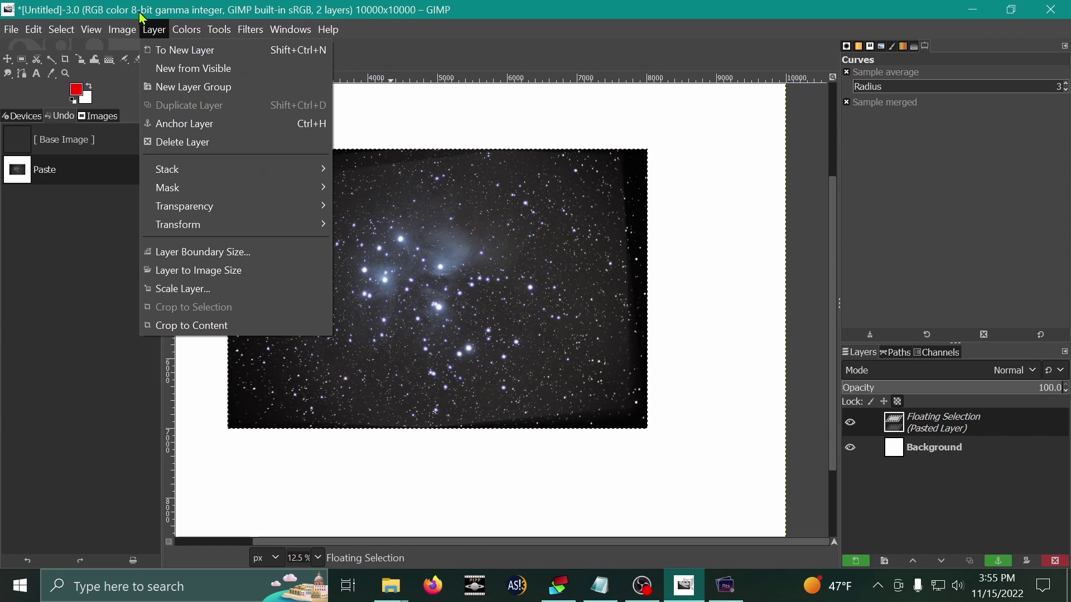
click(158, 49)
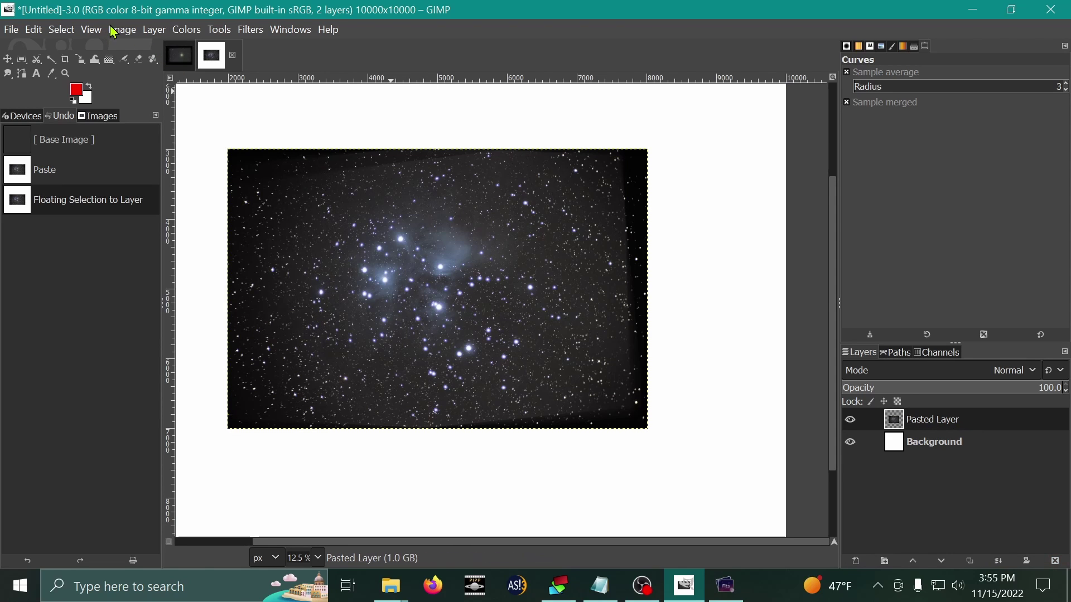
Delete the white Background layer, crop the image to its content, and inspect the star cluster at 100 % zoom
click(914, 442)
right_click(915, 442)
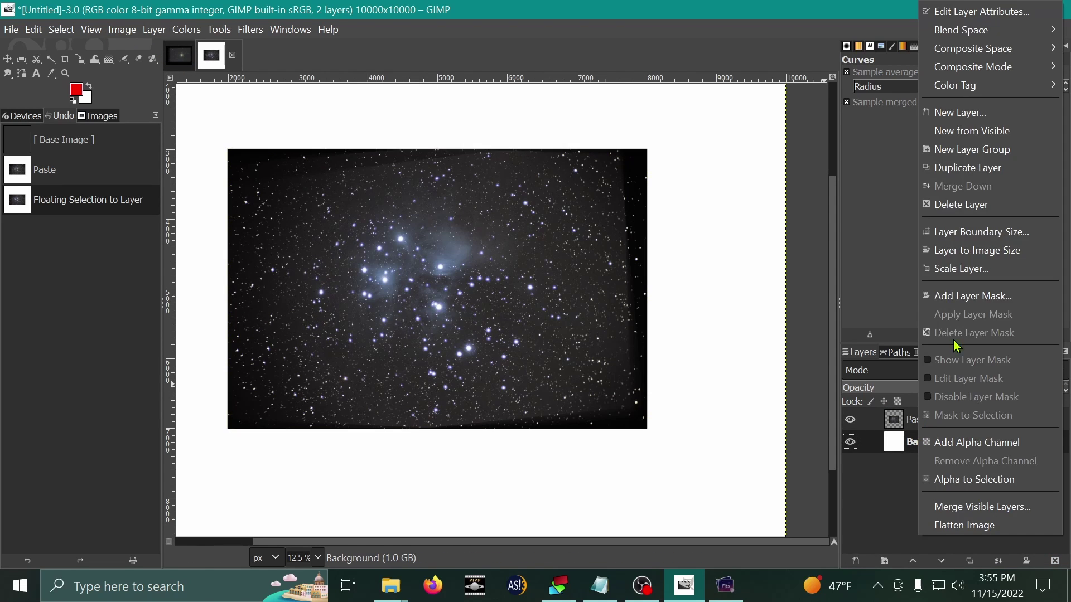
click(952, 206)
click(116, 31)
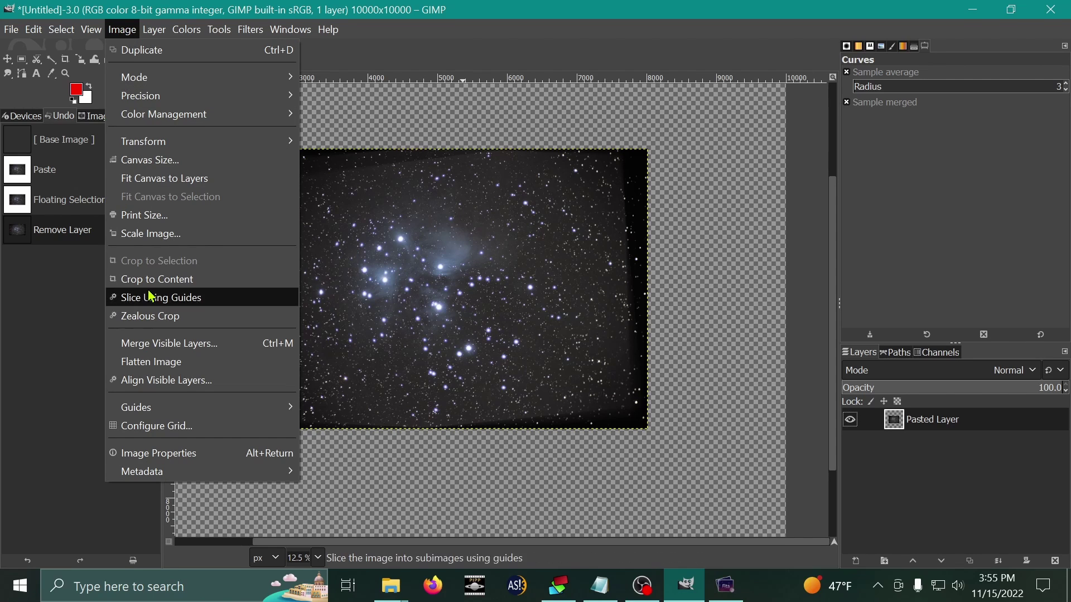
click(134, 279)
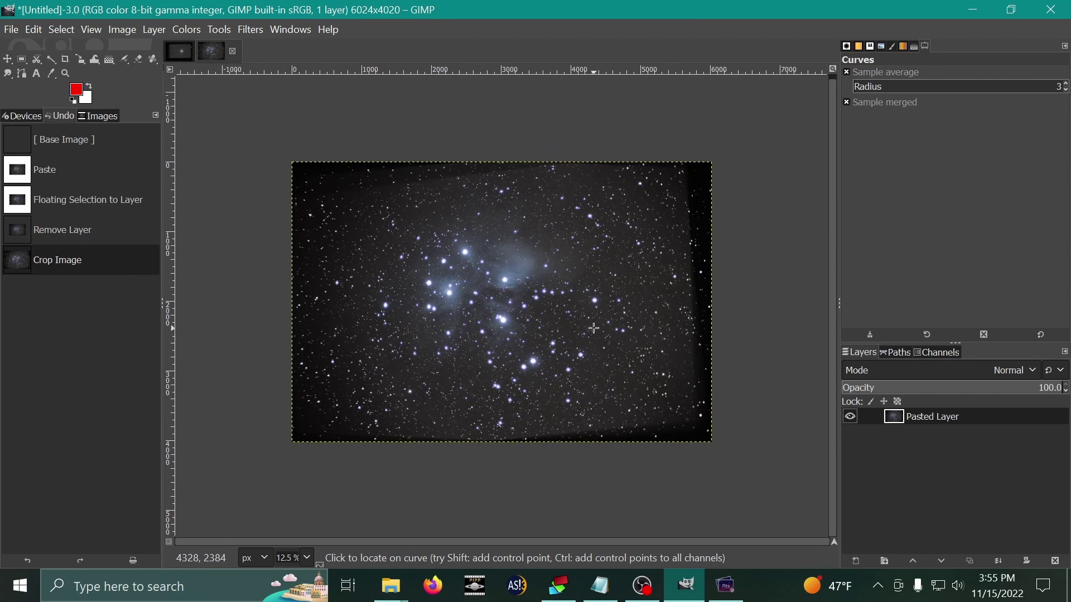
scroll(502, 333, up, 2)
scroll(526, 256, down, 1)
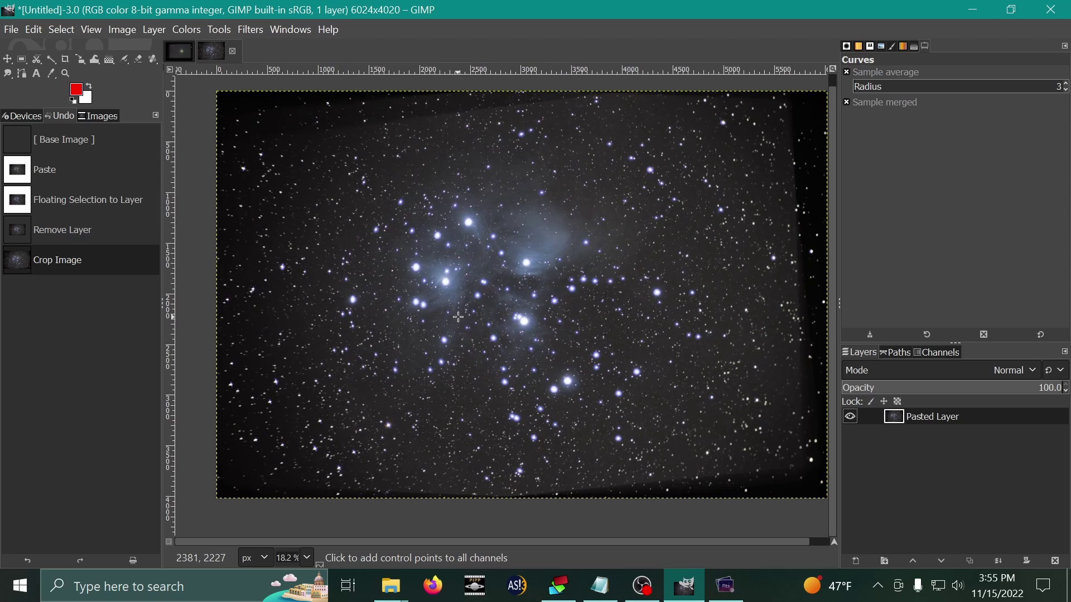
scroll(526, 256, up, 4)
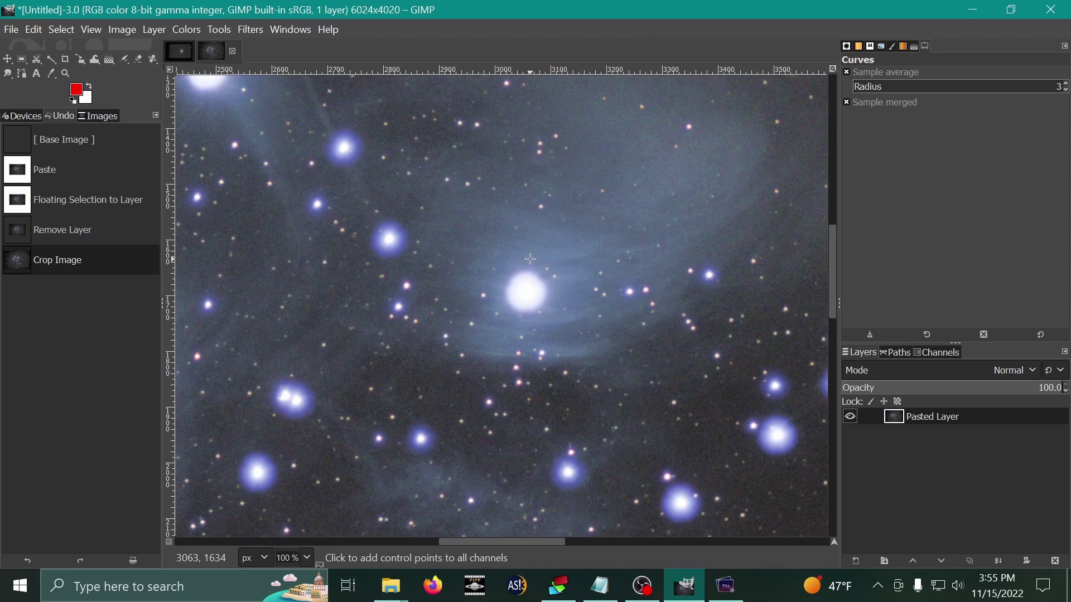
Compare the stacked M45 picture in GIMP with the single light frame IMG_4076.CR2 in DeepSkyStacker at several zoom levels
scroll(534, 260, down, 2)
scroll(534, 260, down, 2)
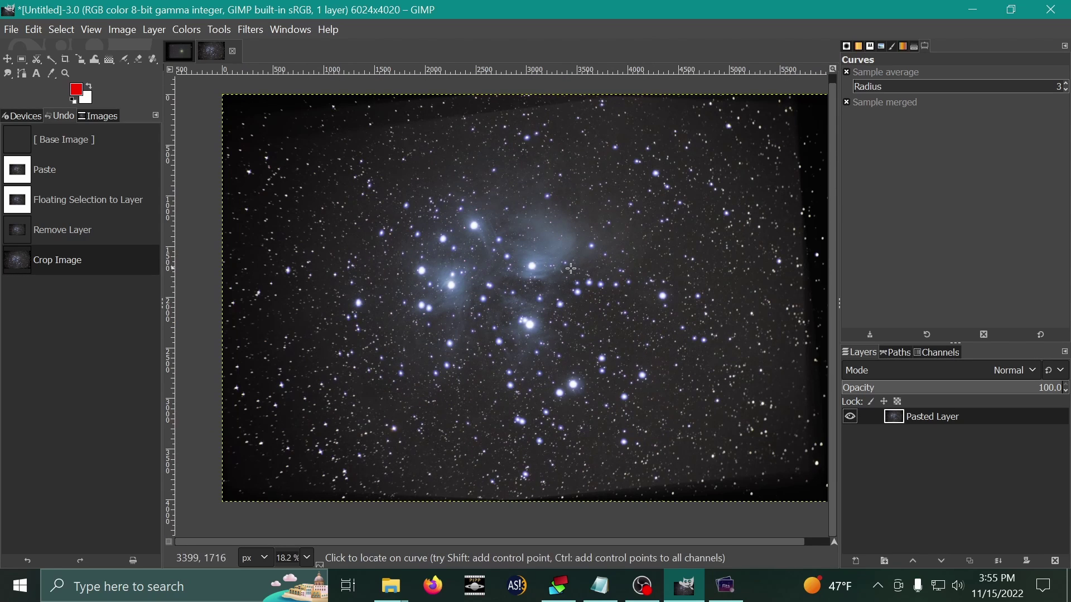
scroll(664, 250, down, 1)
scroll(508, 383, up, 3)
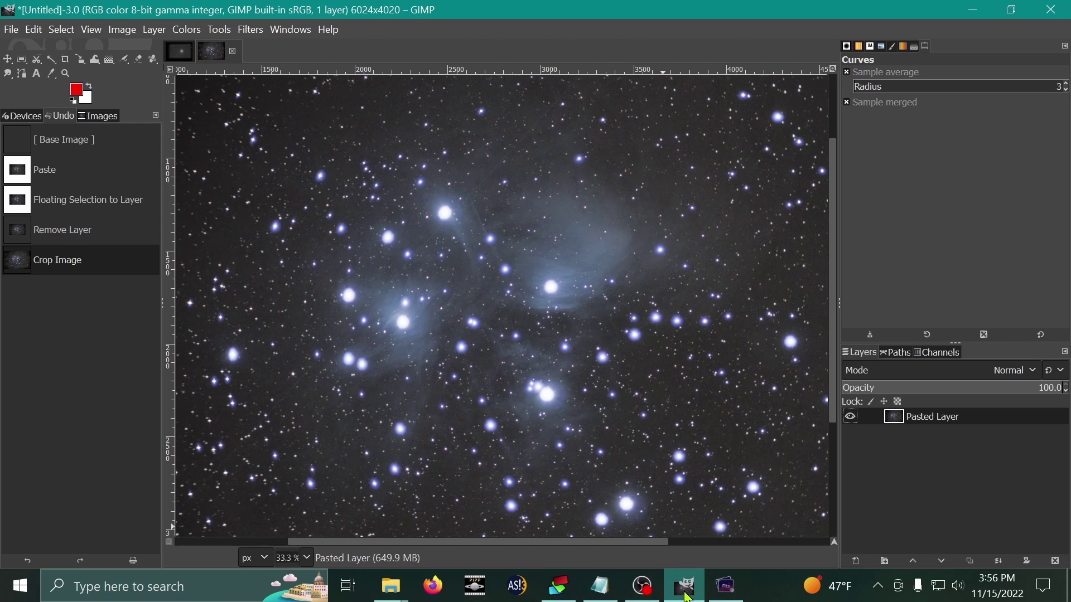
click(558, 594)
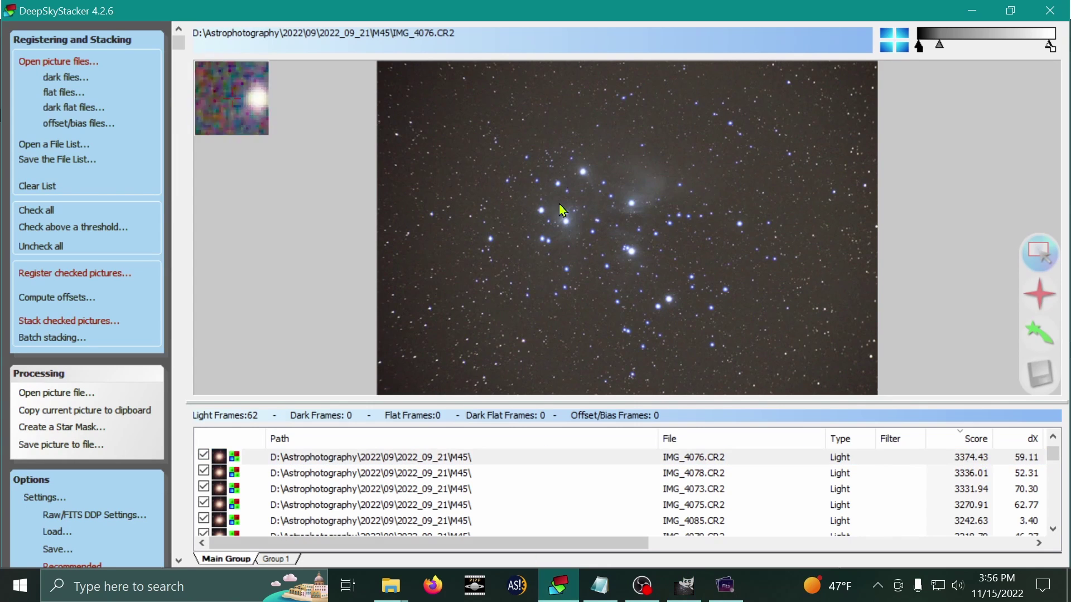
scroll(625, 220, up, 2)
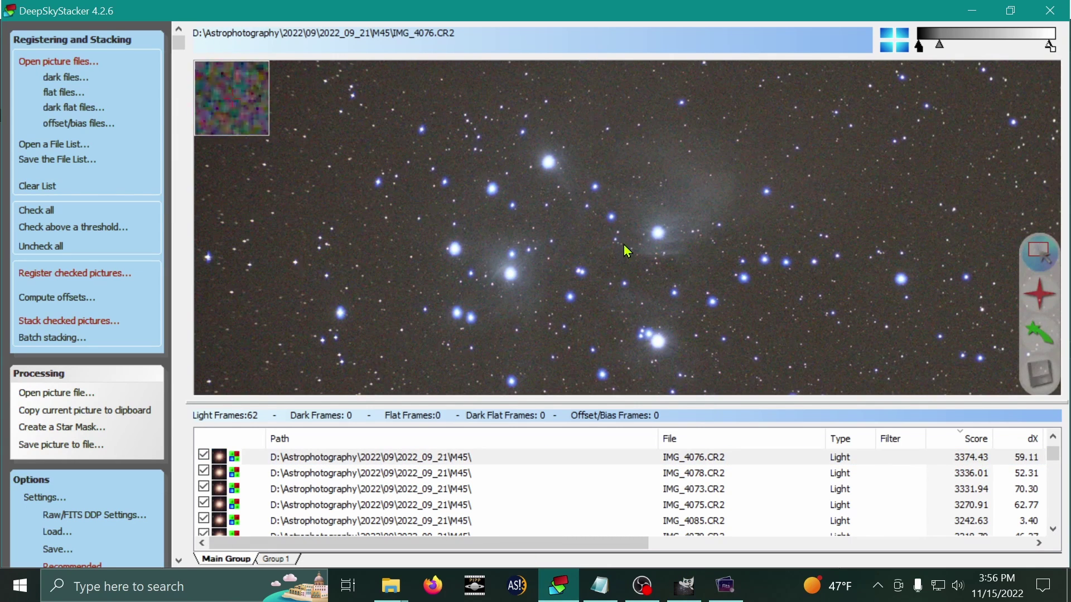
scroll(629, 250, up, 1)
scroll(630, 254, down, 3)
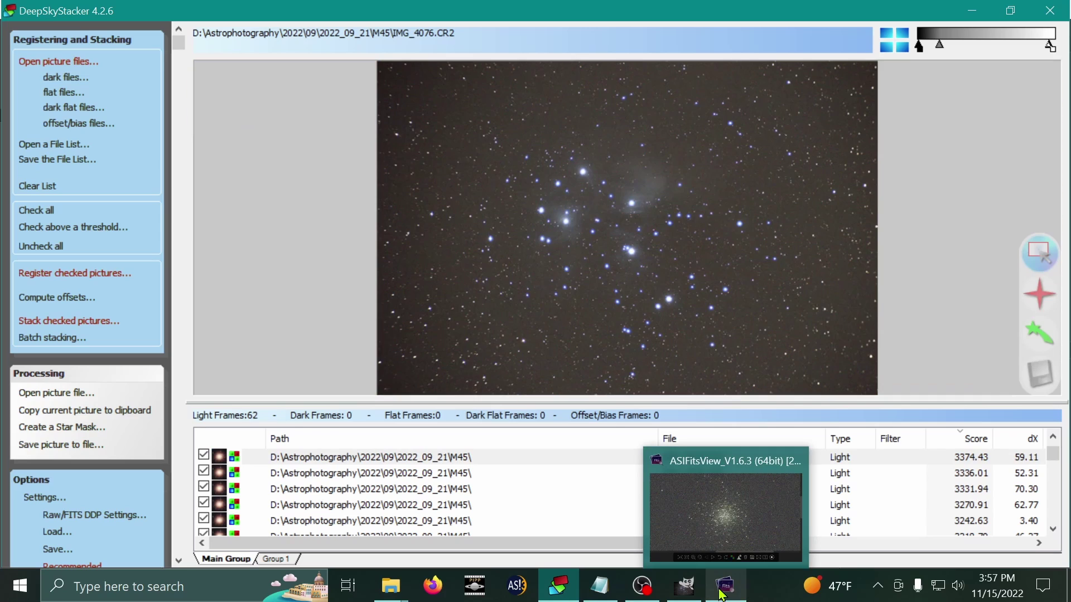
Save the stacked picture to Documents as M45-2, a 16 bit/ch TIFF without compression and with the adjustments applied
click(88, 446)
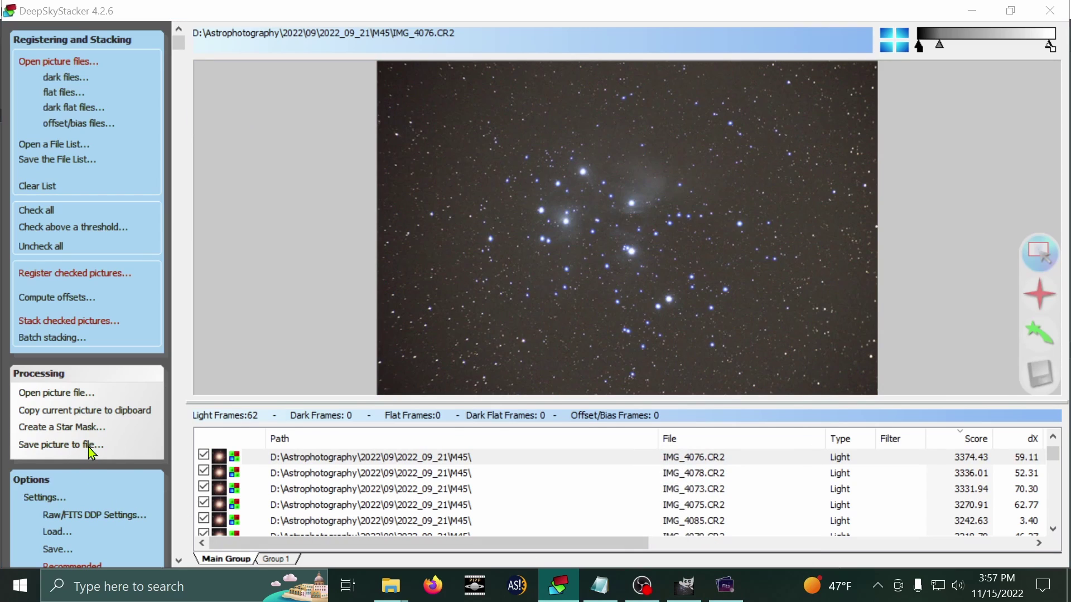
scroll(619, 308, down, 5)
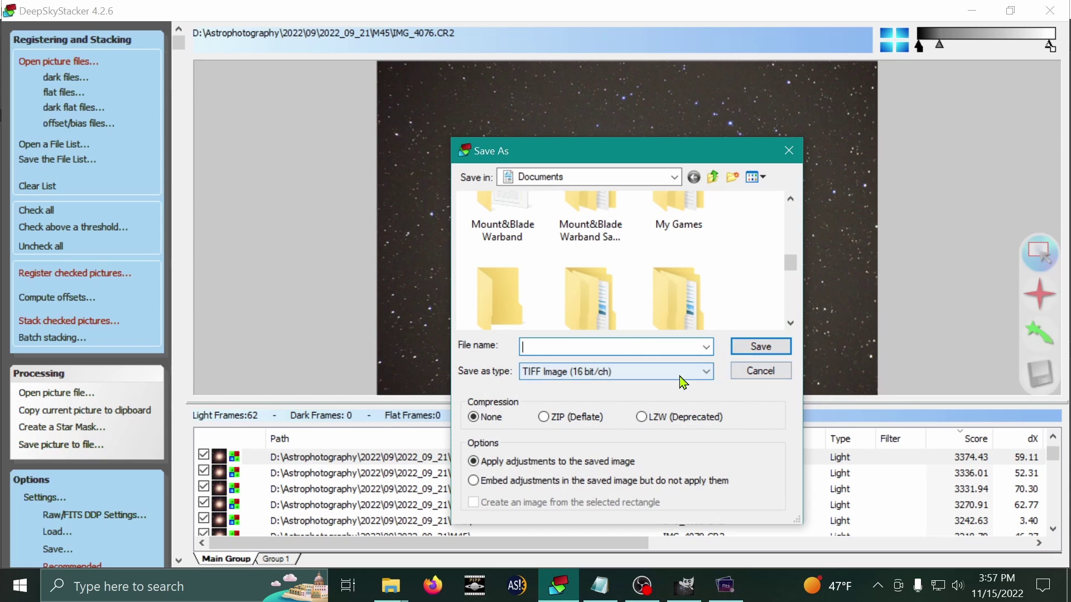
text(M45-2)
key(Return)
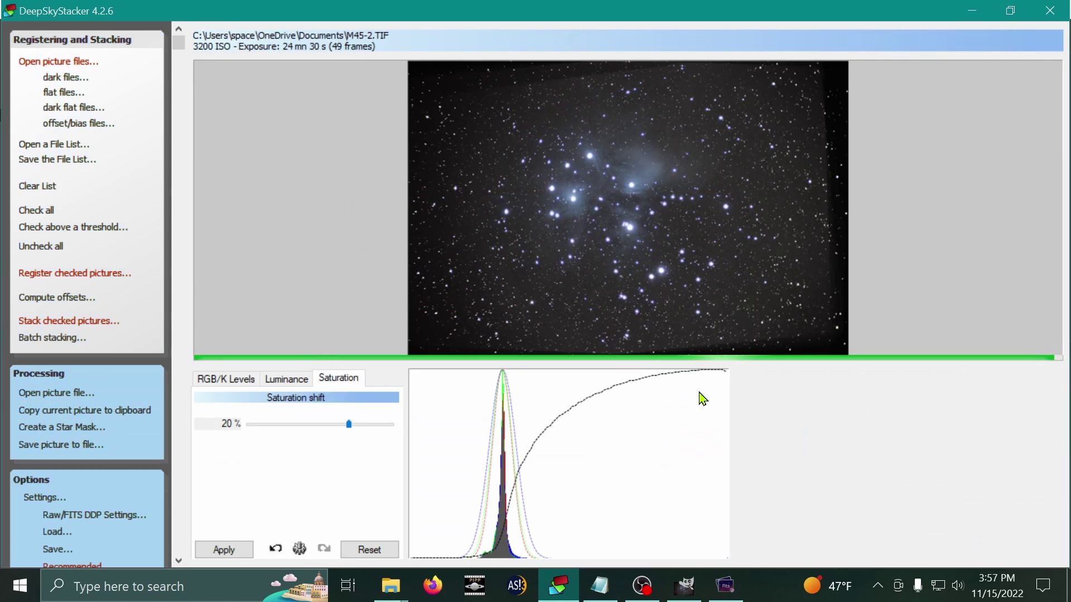
Open M45-2 from the Documents folder in the image viewer and examine the bright star below the nebula up close
mouse_move(382, 590)
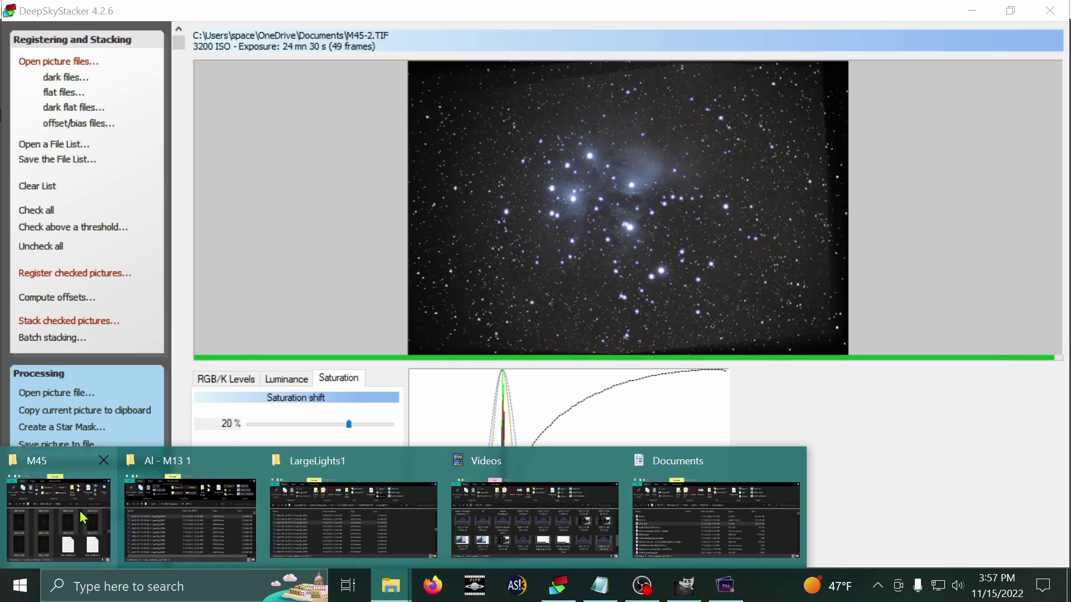
click(725, 521)
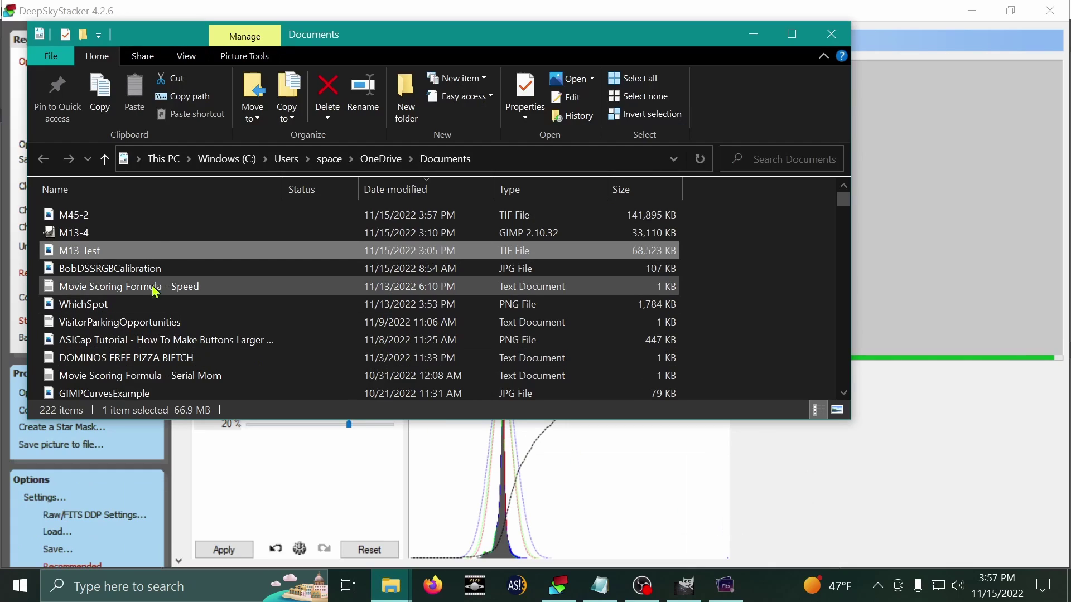
double_click(146, 222)
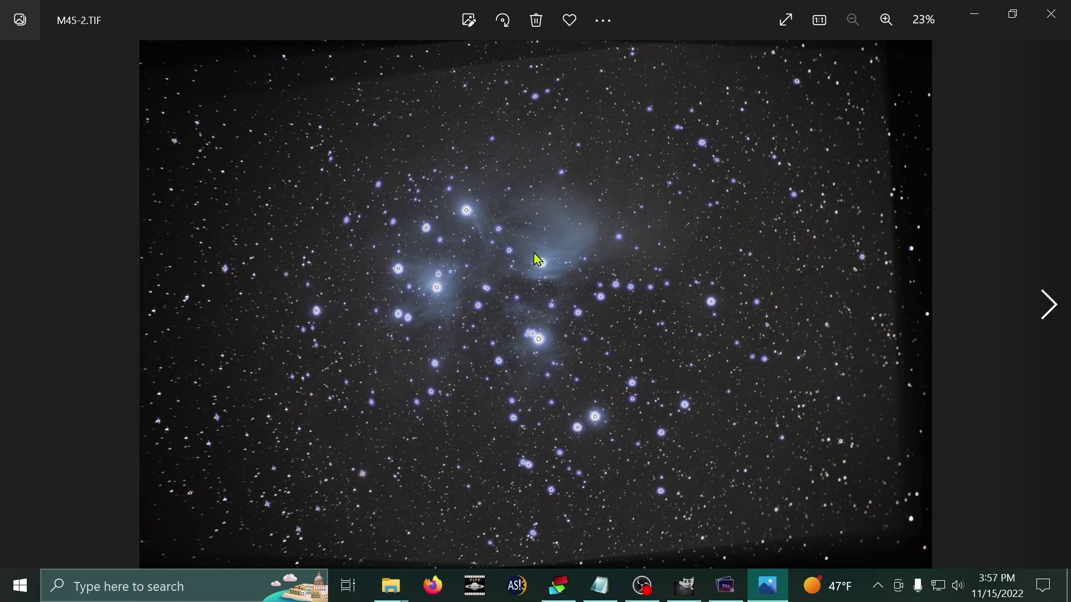
scroll(535, 255, up, 10)
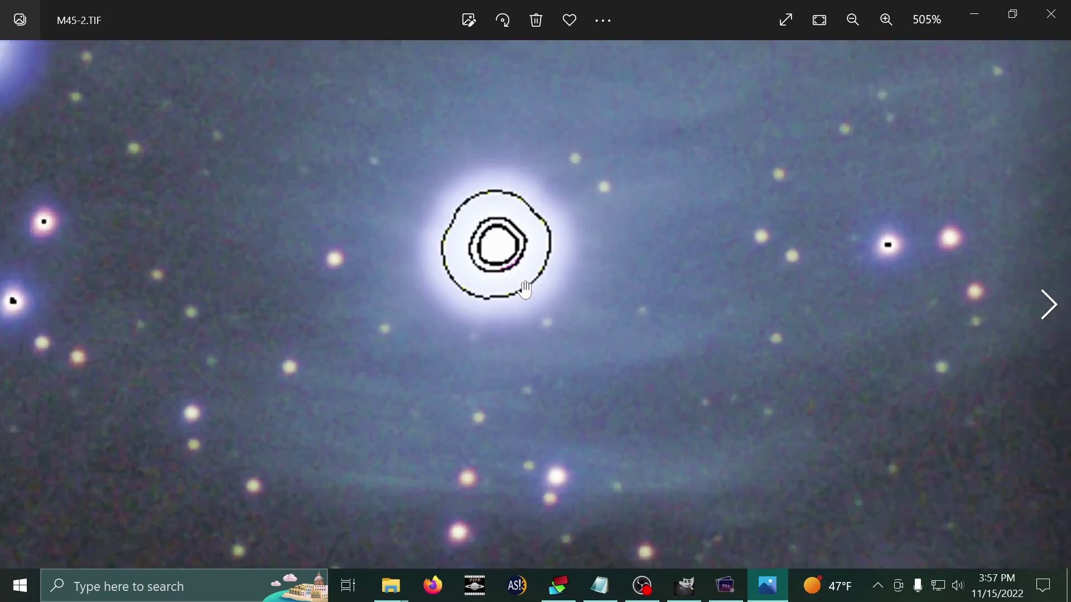
scroll(526, 289, up, 1)
drag(505, 264, 562, 391)
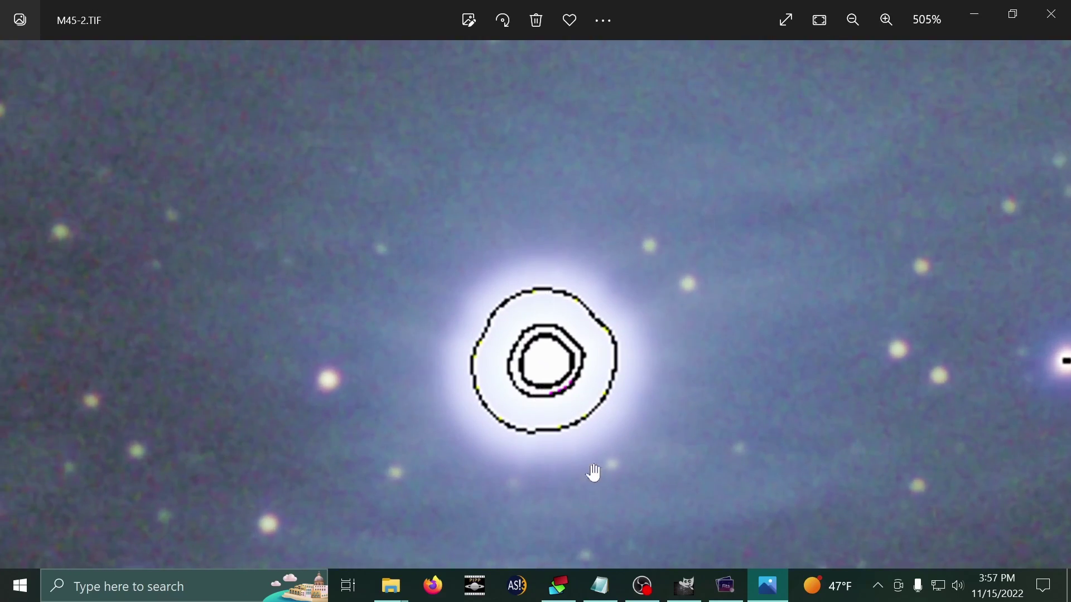
scroll(551, 415, down, 8)
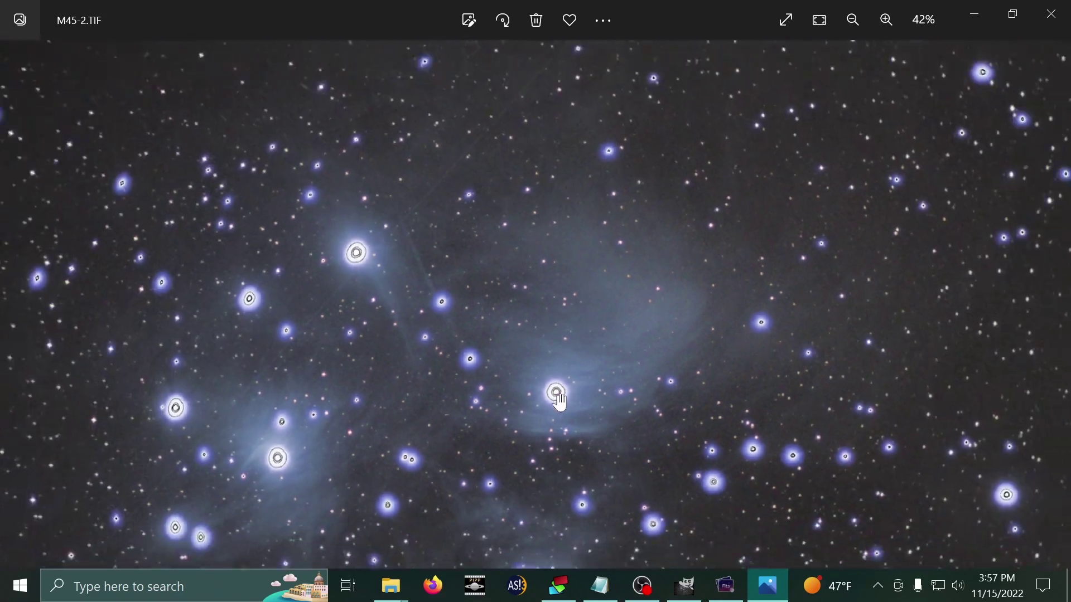
Examine the cores of the other bright stars in M45-2.TIF at 194% zoom and close the image viewer
scroll(603, 360, up, 5)
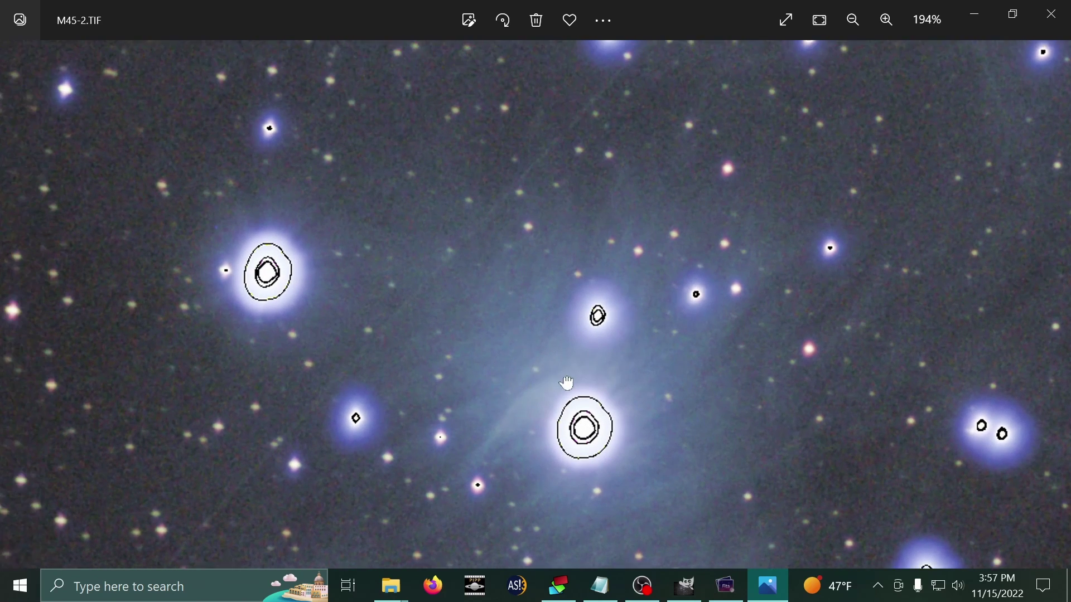
drag(567, 383, 791, 440)
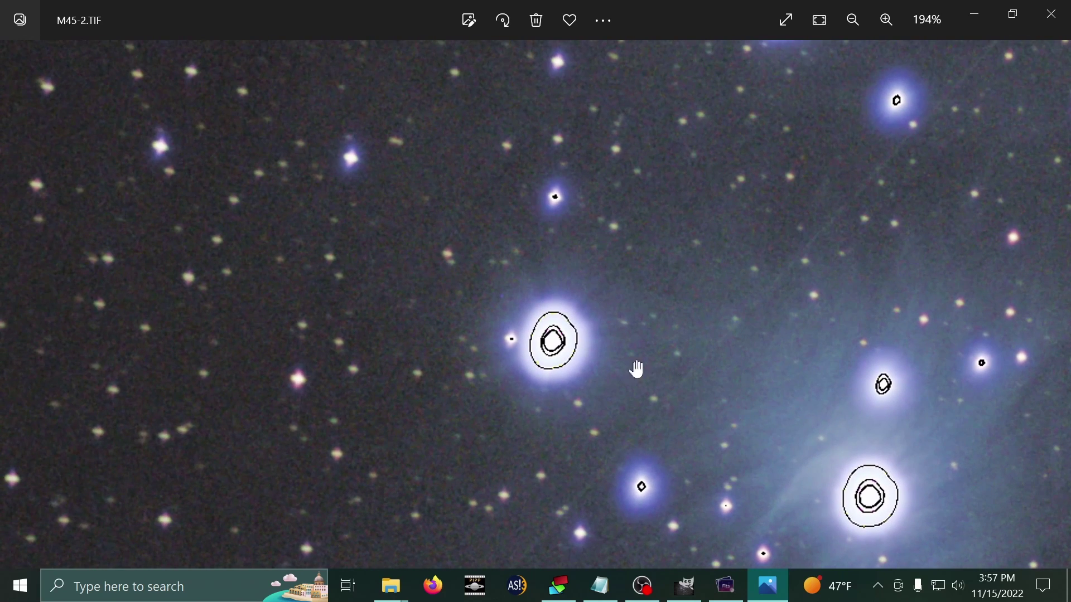
drag(677, 375, 378, 177)
drag(719, 435, 612, 296)
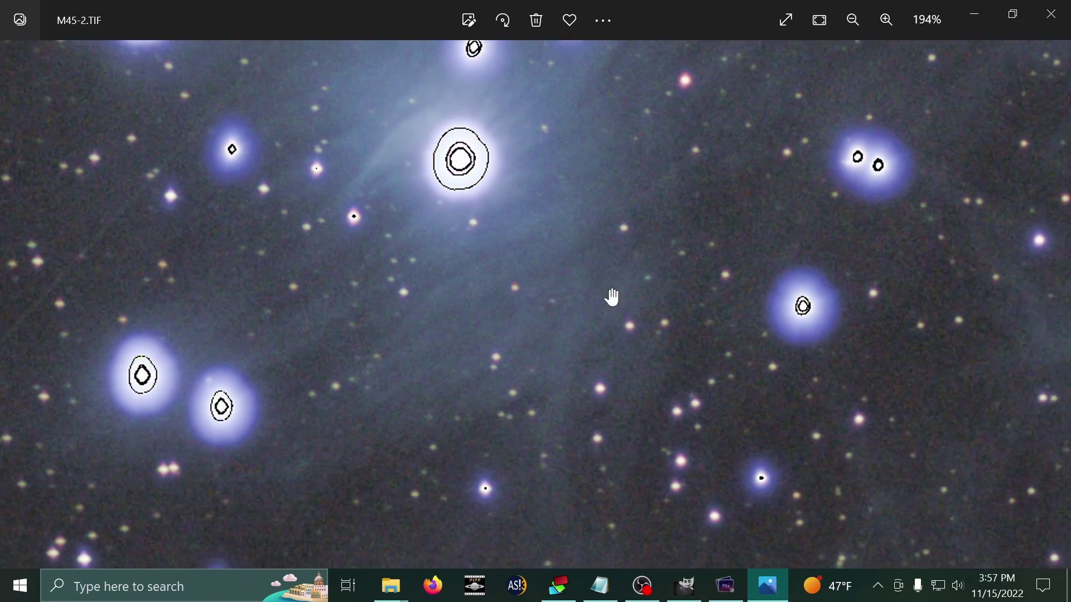
drag(483, 438, 643, 276)
click(1051, 14)
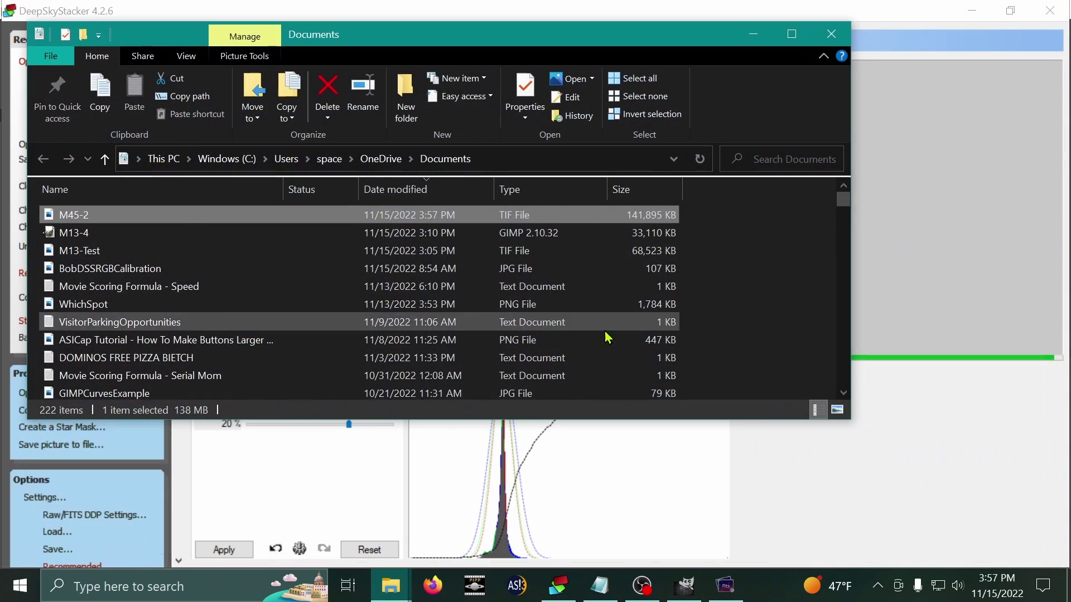
Return to DeepSkyStacker, copy the current picture to the clipboard, and switch to GIMP
click(853, 9)
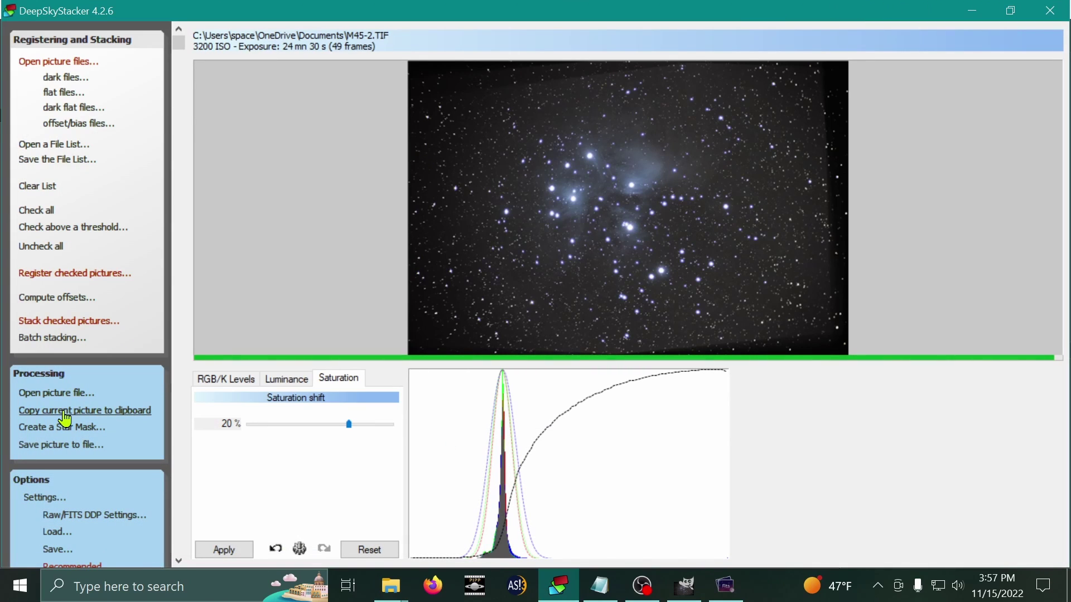
click(66, 418)
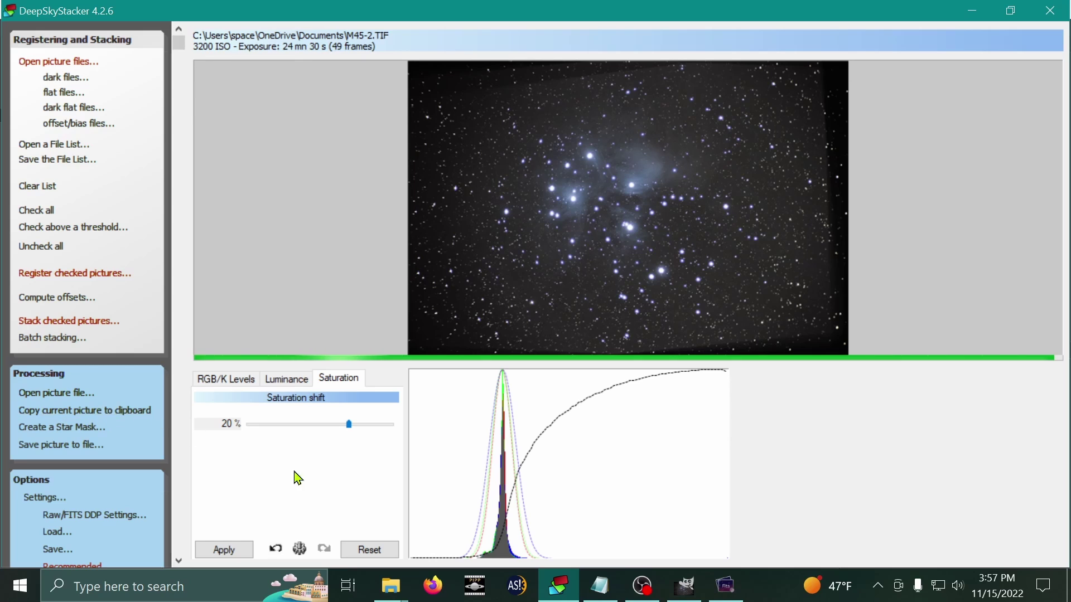
click(679, 600)
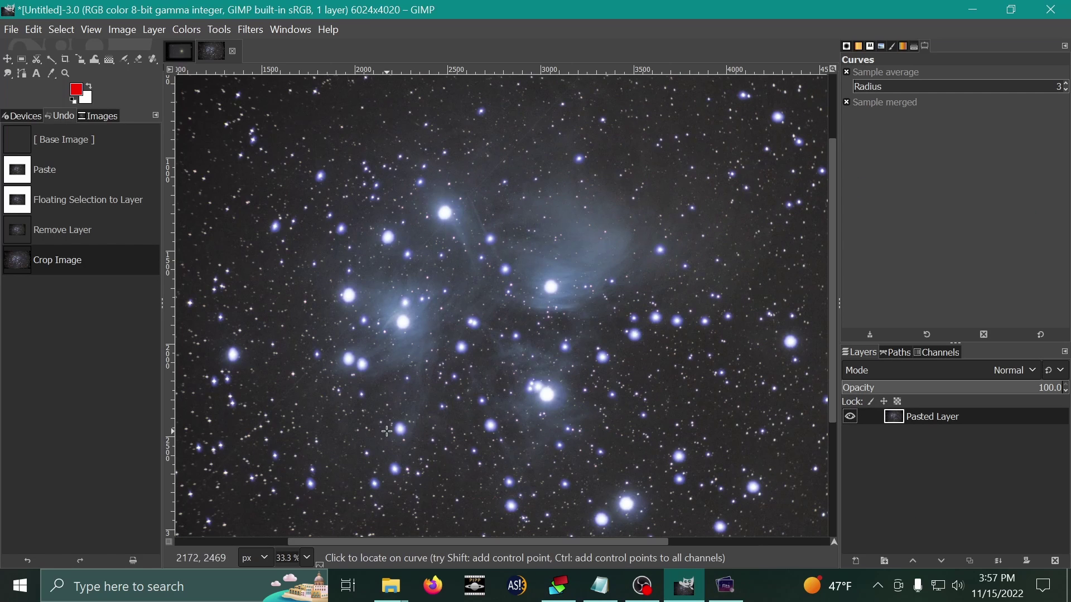
Examine the star cores, nebulosity and edges of the cropped M45 picture in GIMP between 12.5% and 50% zoom
scroll(408, 430, down, 1)
scroll(406, 430, down, 1)
scroll(335, 357, down, 1)
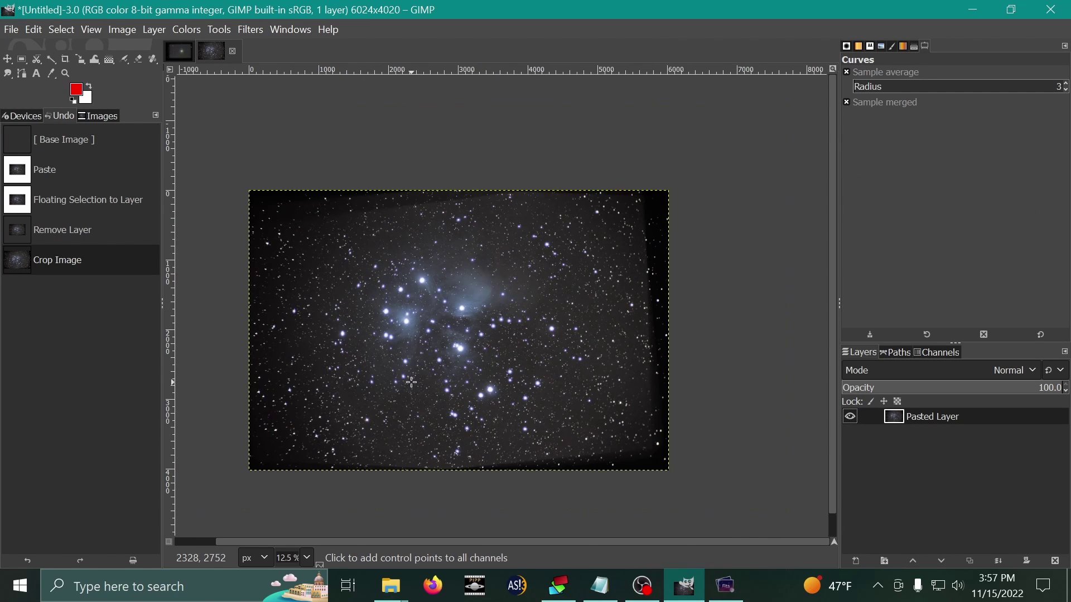
scroll(265, 283, up, 1)
scroll(523, 333, up, 3)
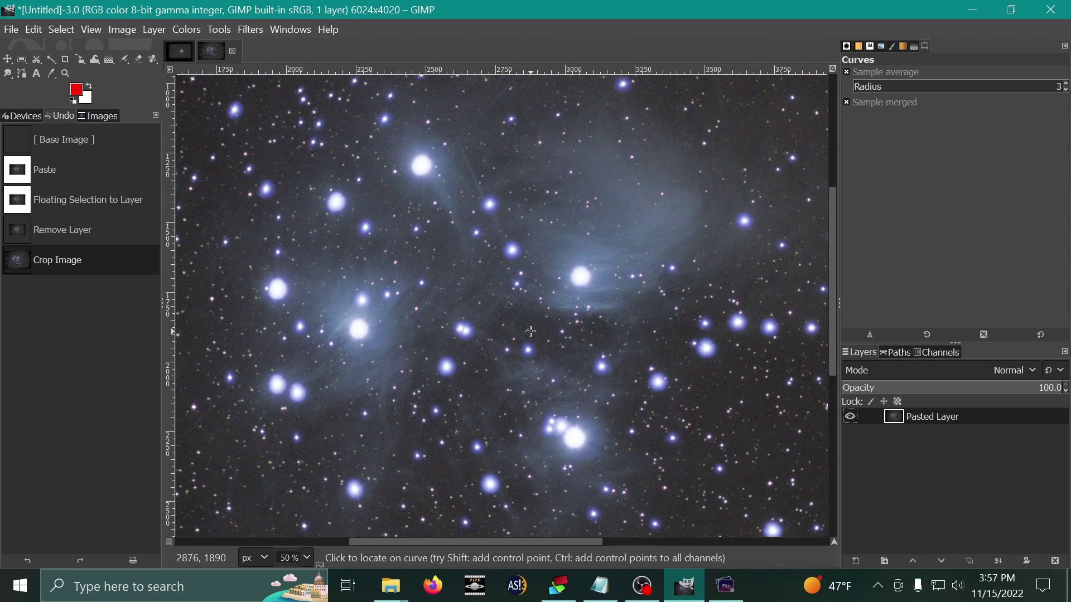
scroll(533, 329, down, 3)
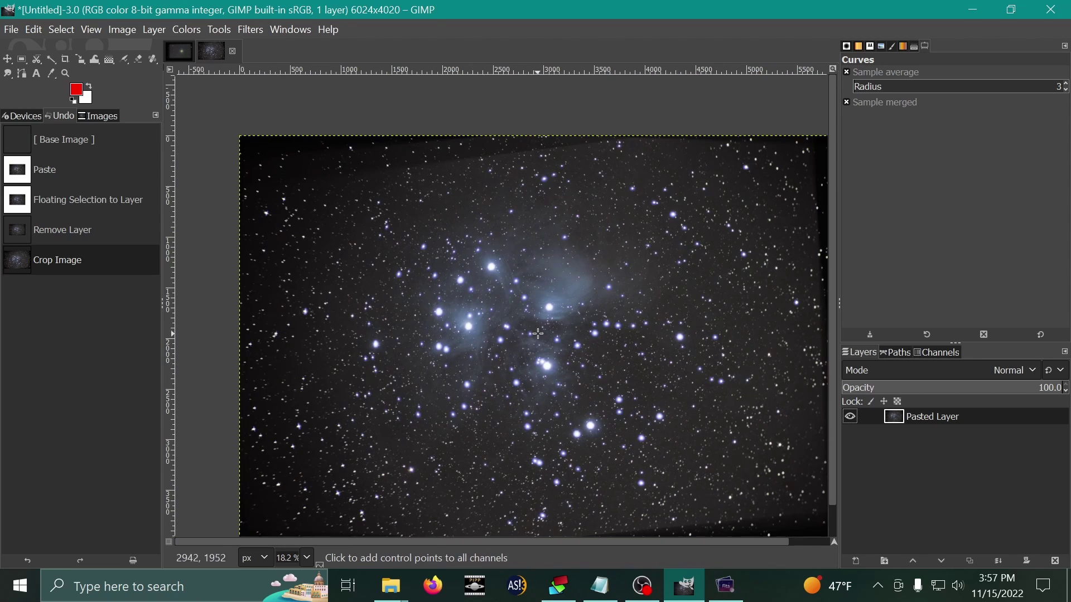
scroll(538, 334, up, 2)
scroll(778, 384, down, 1)
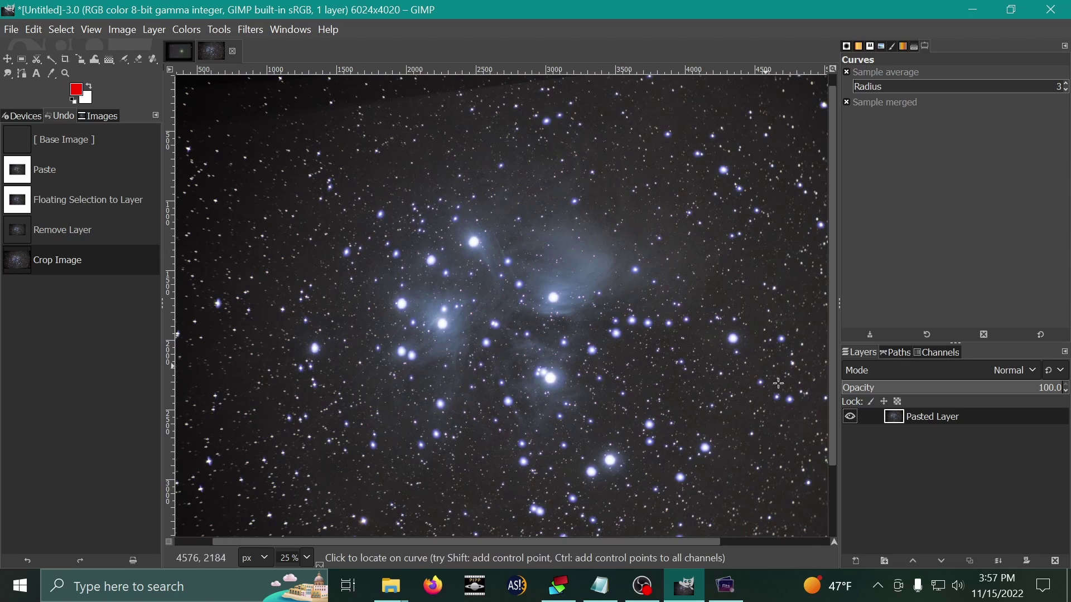
scroll(620, 522, down, 1)
scroll(667, 428, down, 1)
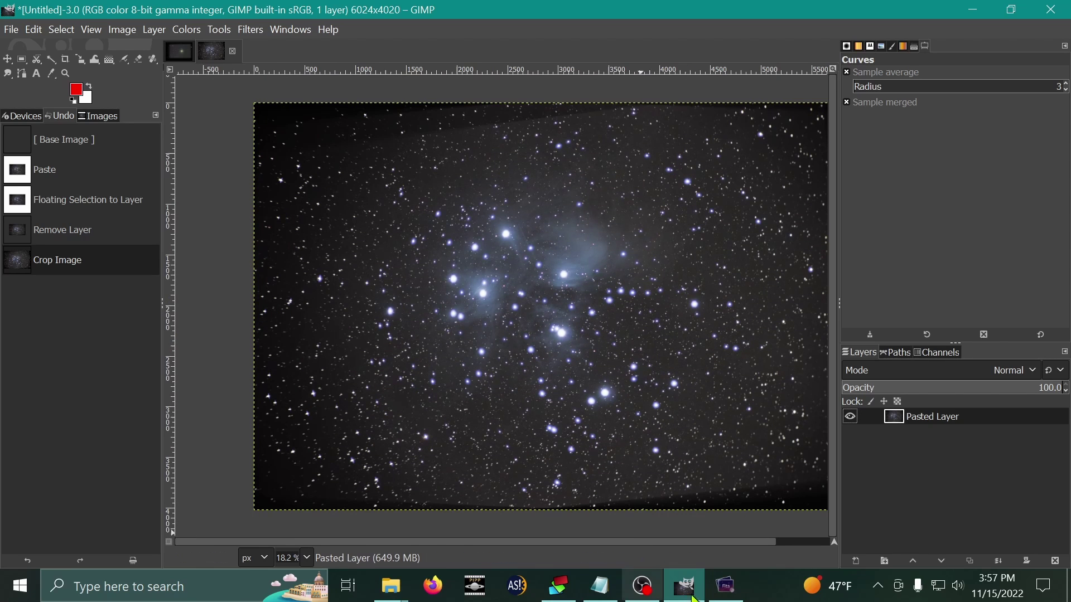
click(559, 585)
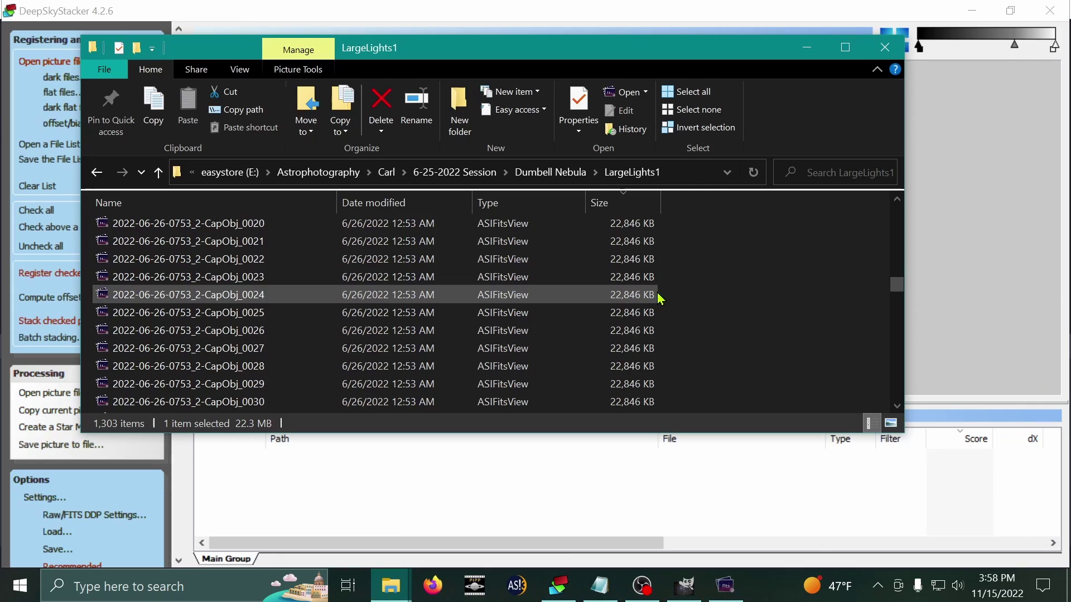
scroll(670, 295, down, 20)
scroll(669, 296, up, 4)
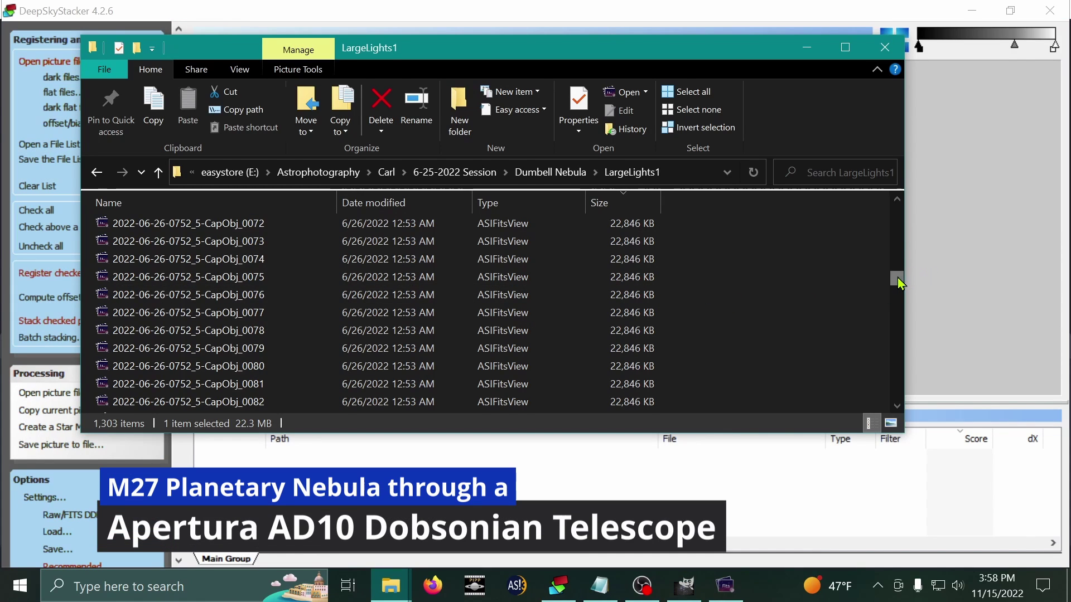
drag(898, 283, 898, 212)
click(254, 246)
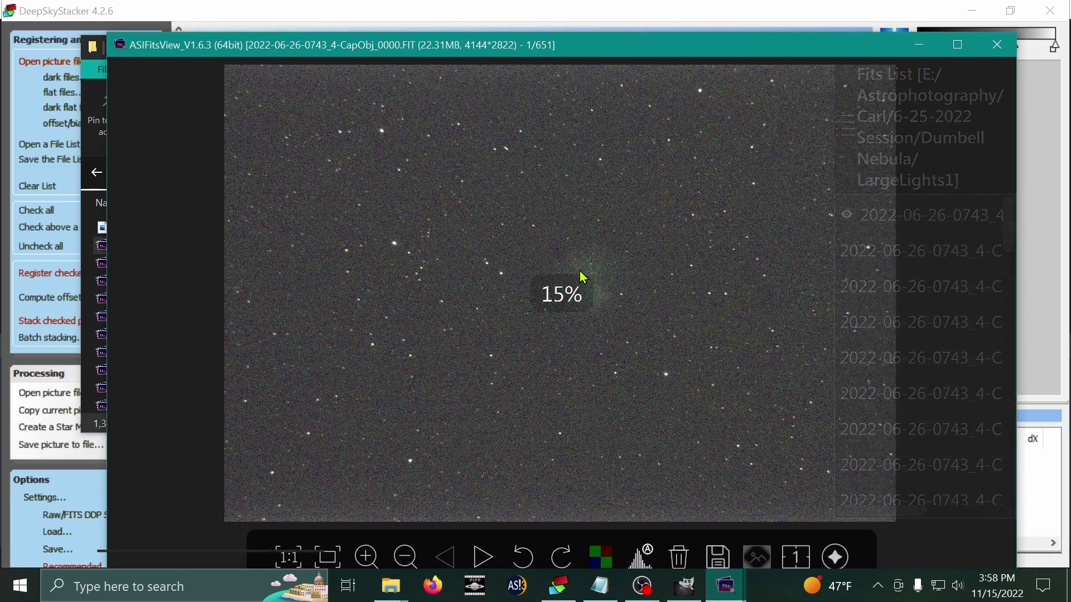
Examine the nebula in the opened frame up close, close the viewer, and browse the remaining light frames in LargeLights1
scroll(594, 285, up, 3)
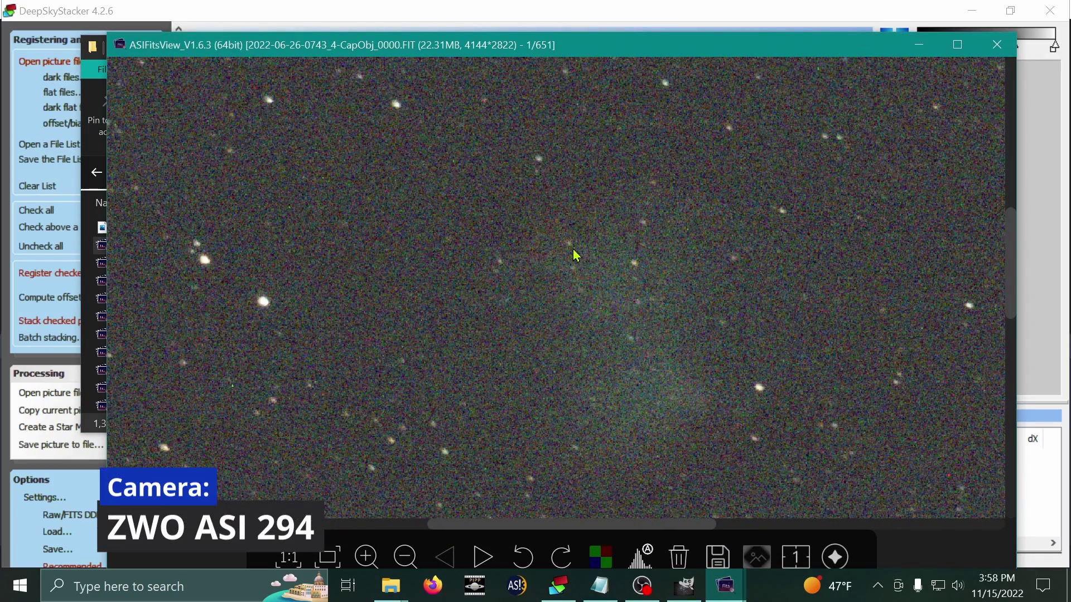
drag(669, 356, 524, 310)
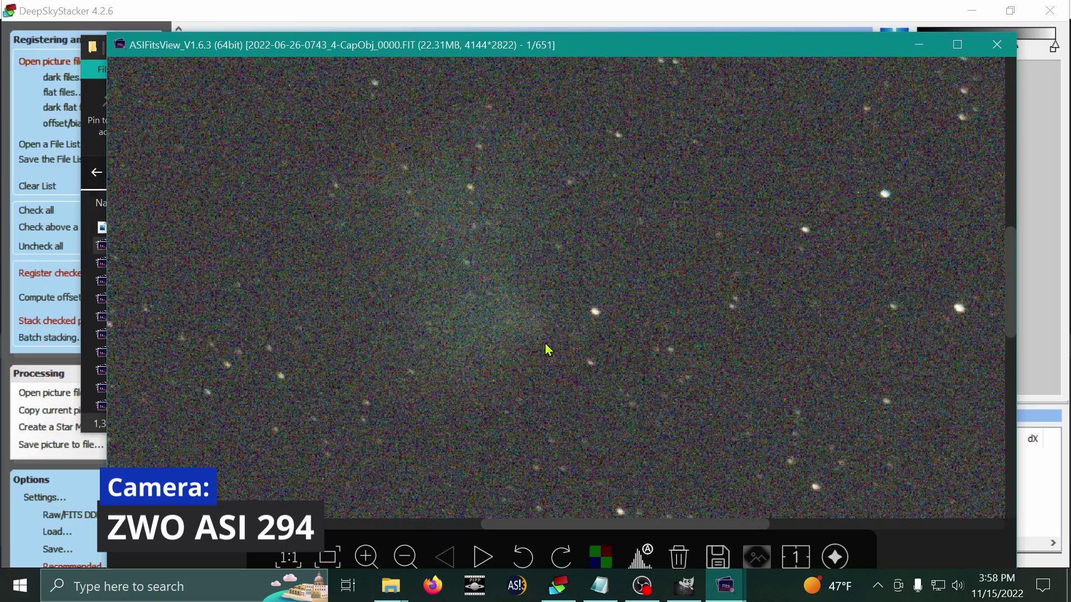
scroll(549, 349, down, 2)
scroll(573, 304, up, 2)
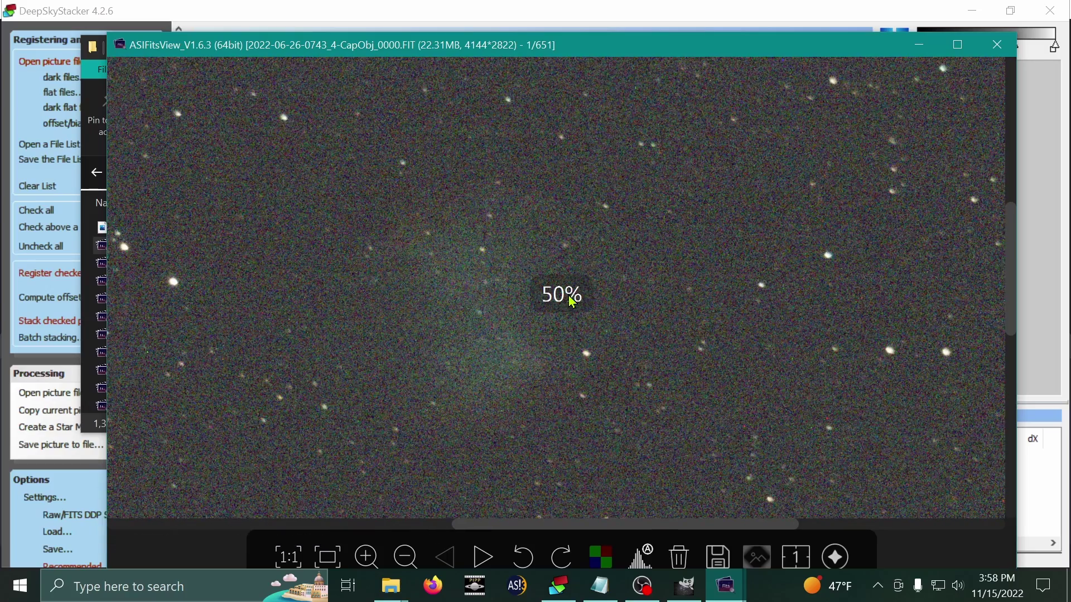
drag(497, 387, 432, 371)
scroll(483, 340, down, 3)
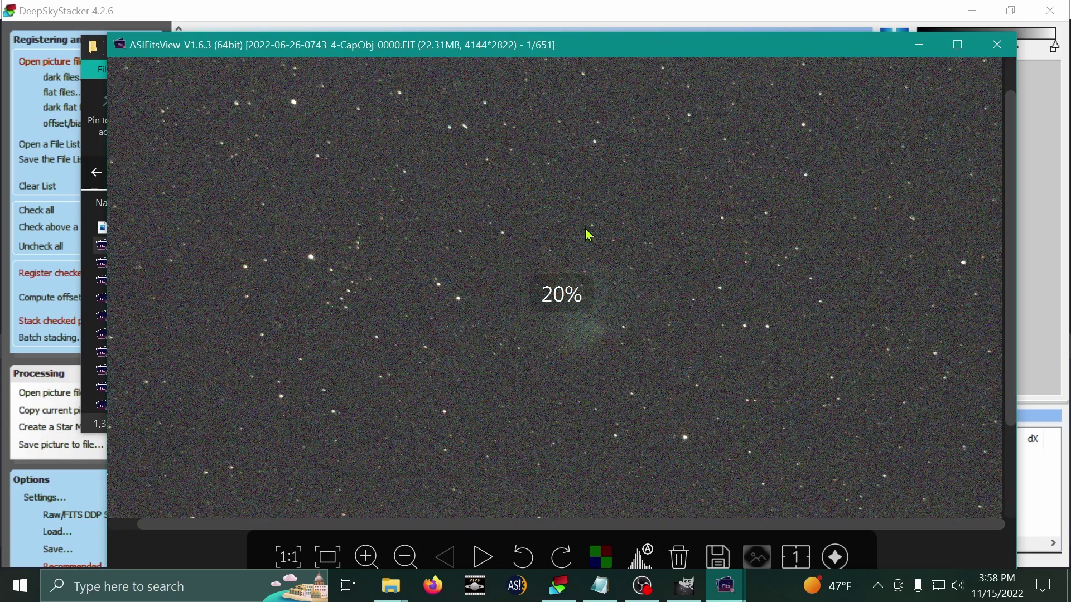
scroll(569, 268, down, 1)
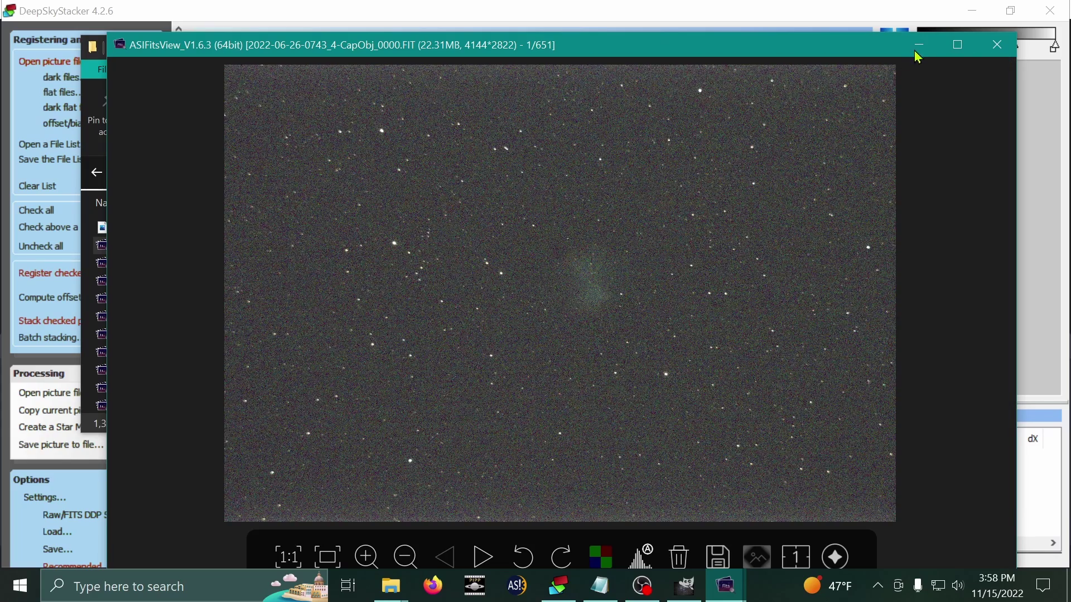
click(997, 45)
scroll(274, 288, down, 11)
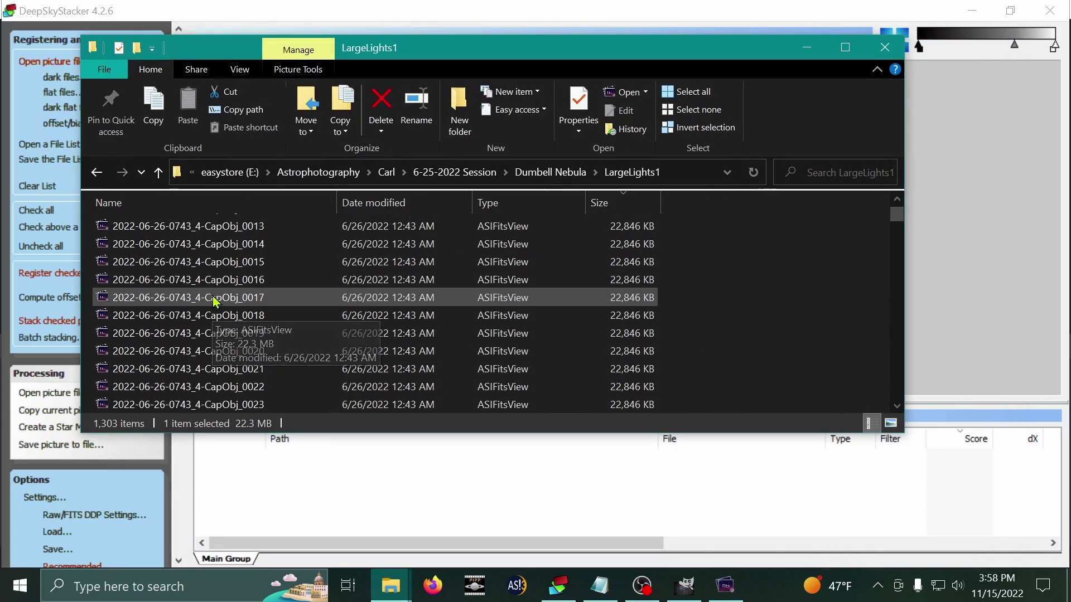
drag(898, 219, 896, 300)
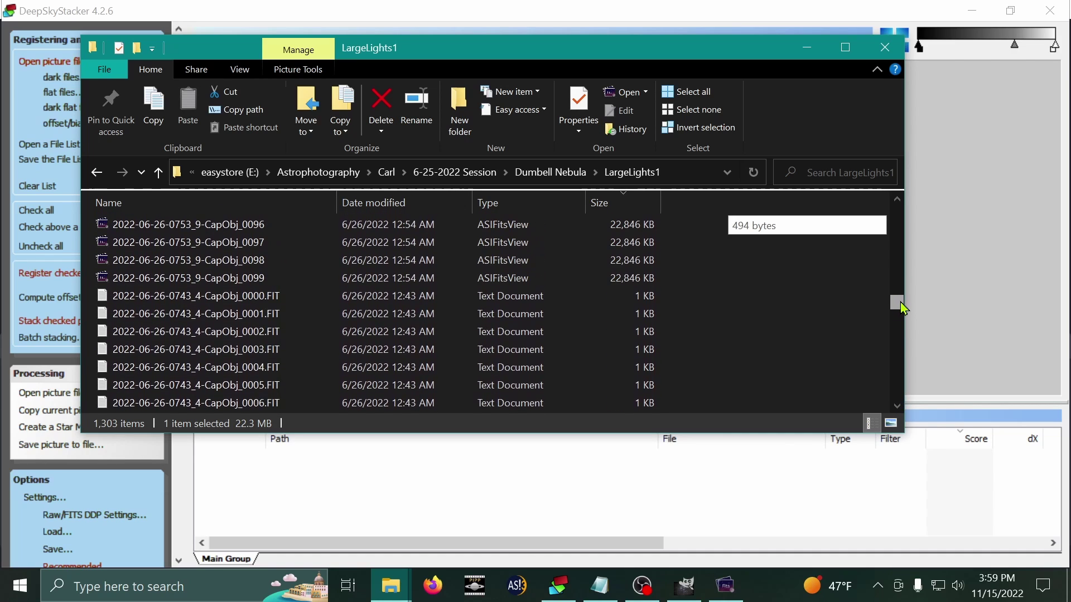
shift+click(378, 281)
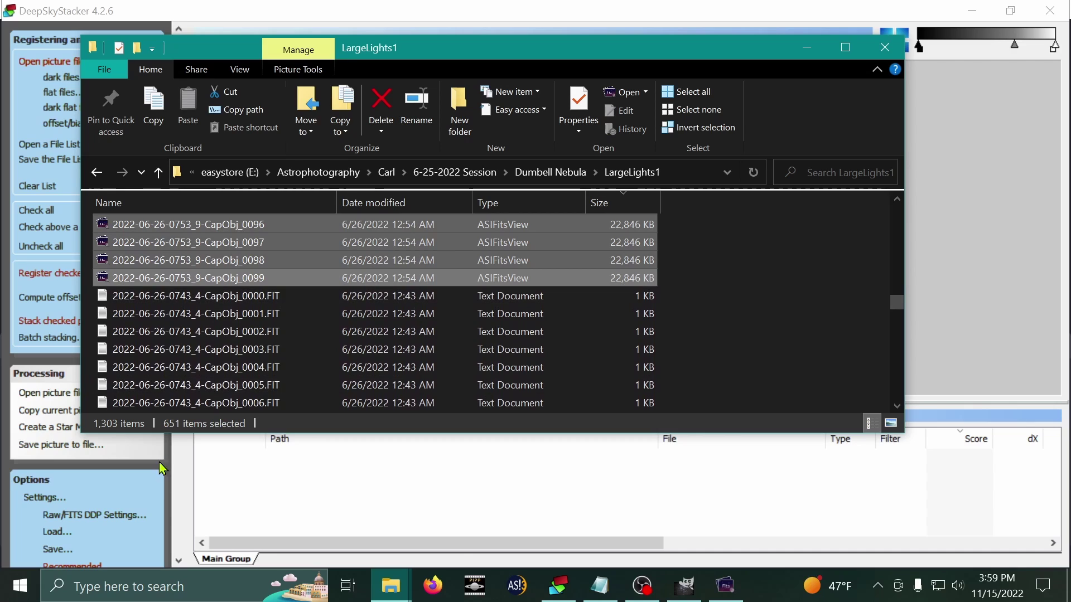
scroll(313, 294, up, 9)
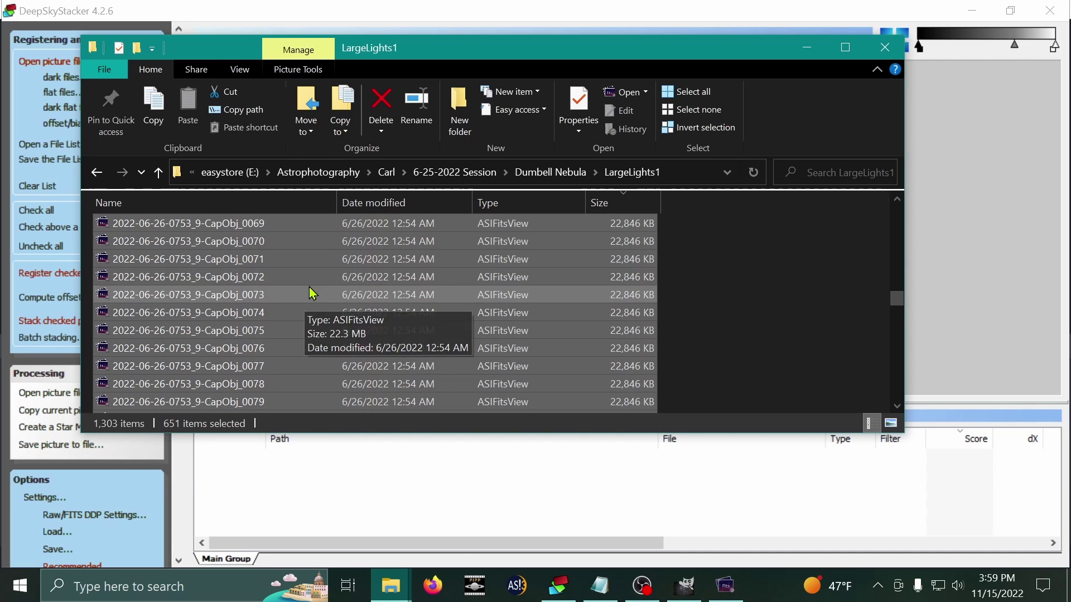
scroll(318, 295, up, 10)
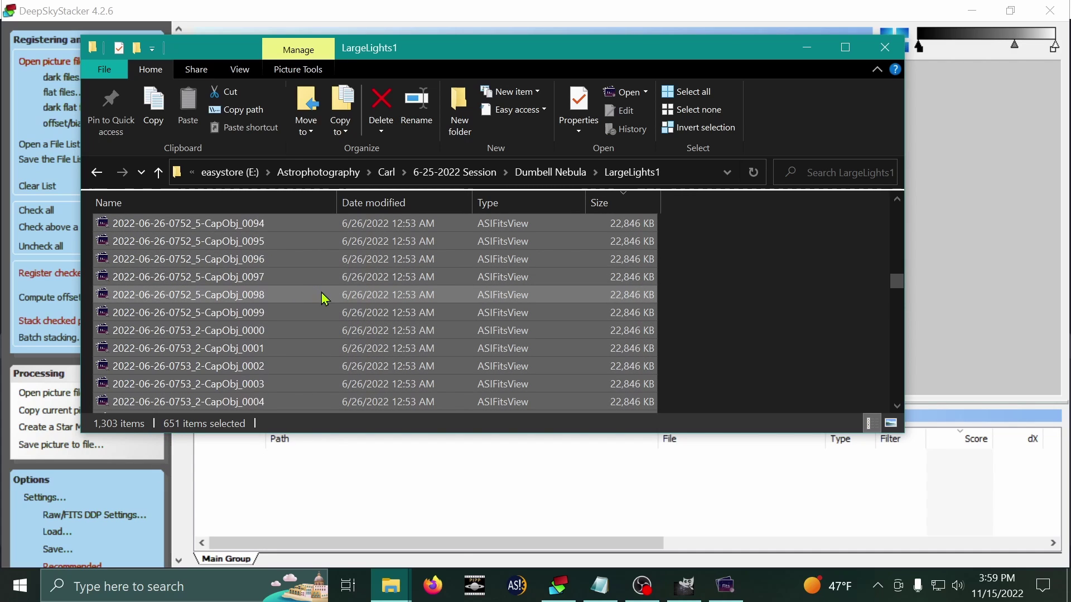
scroll(321, 300, up, 20)
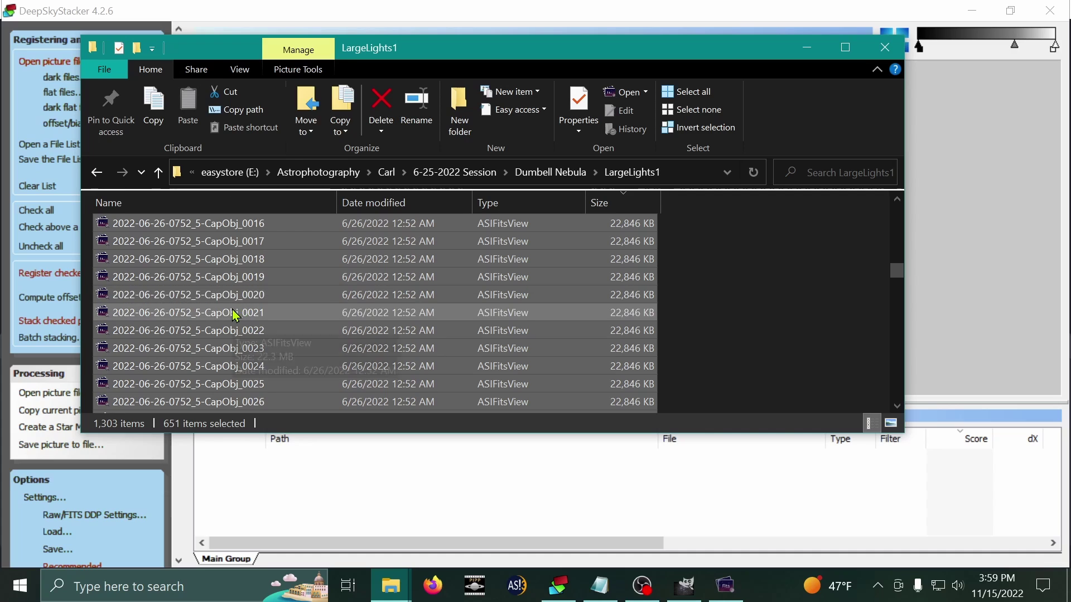
drag(233, 311, 474, 505)
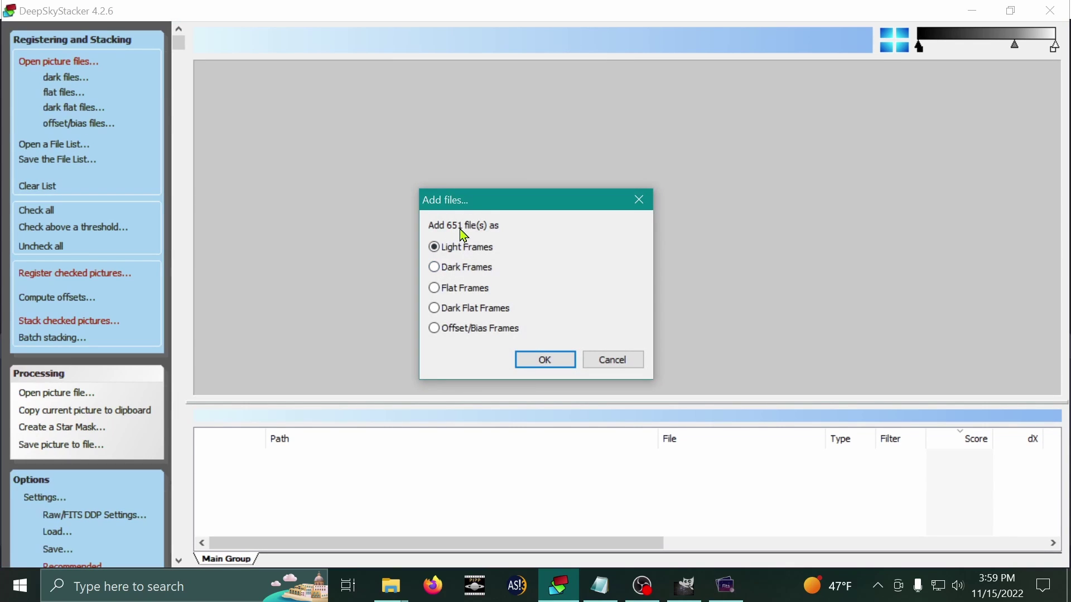
click(546, 360)
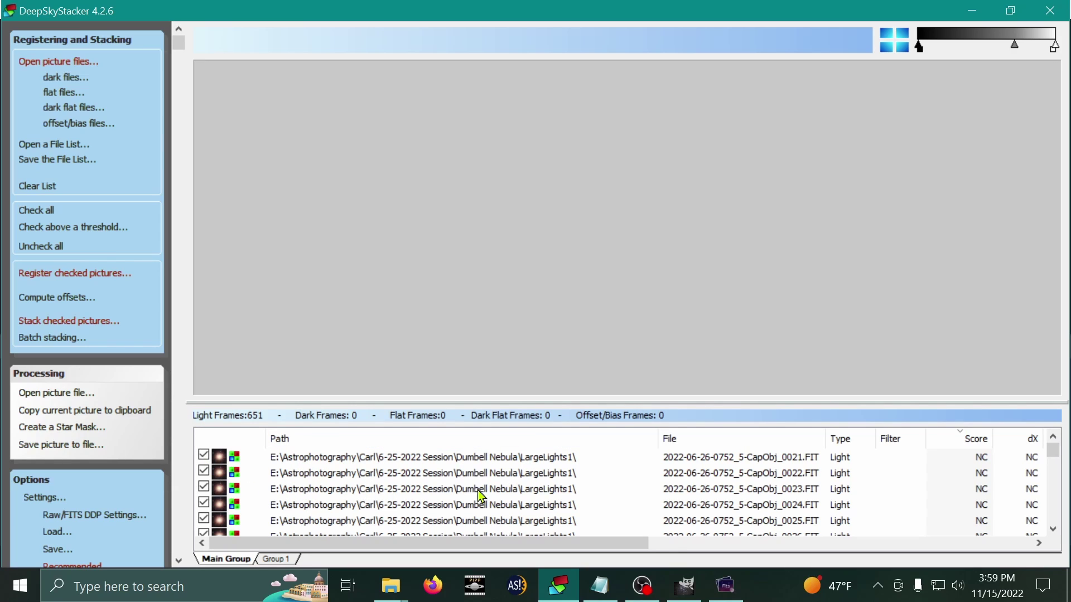
click(522, 498)
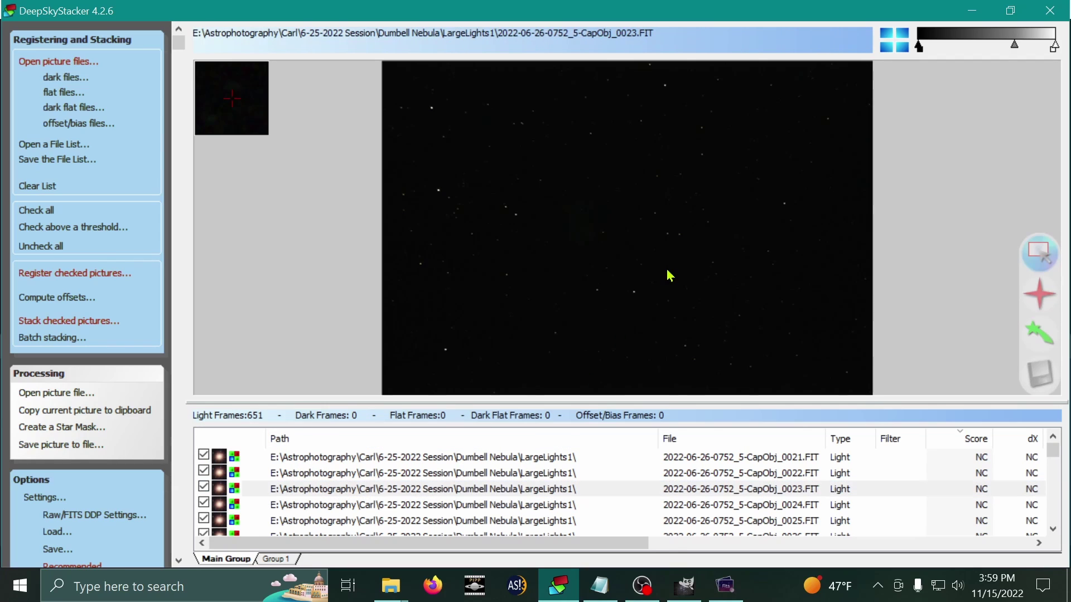
drag(1016, 47, 952, 49)
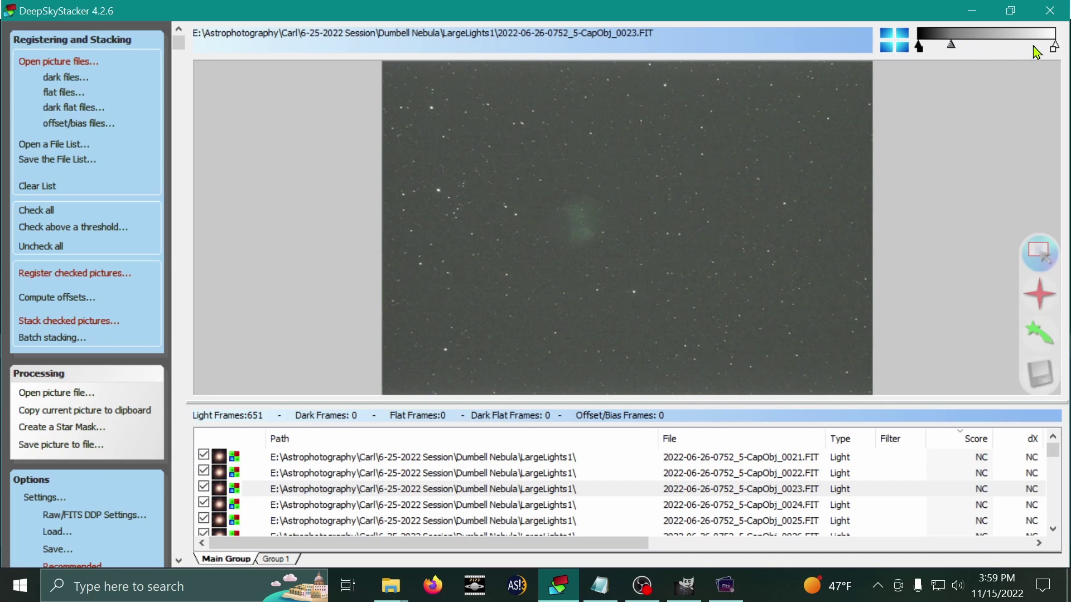
drag(1056, 52, 948, 48)
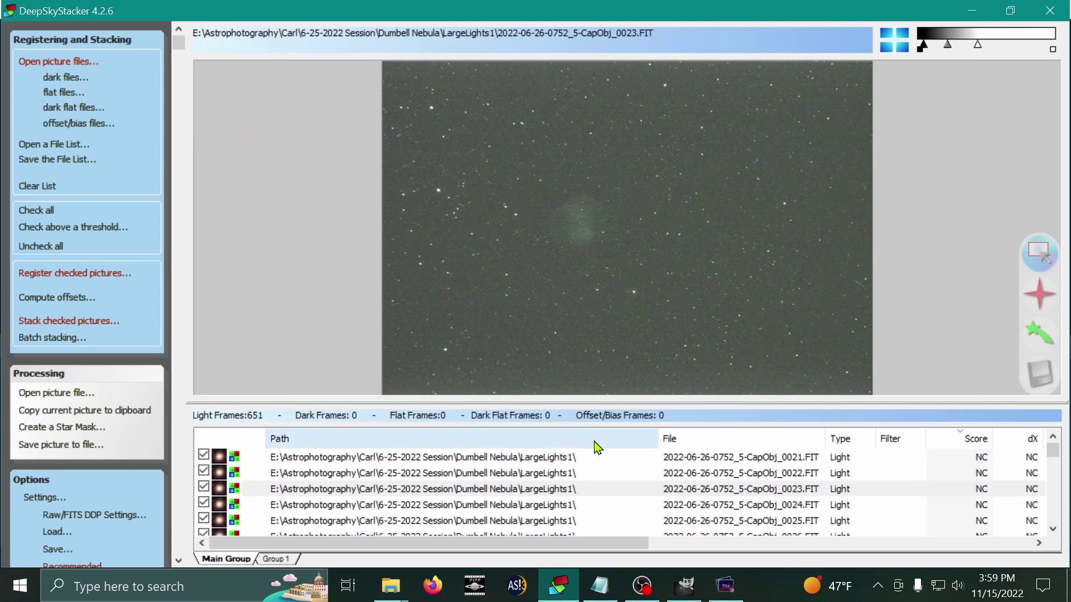
Examine the nebula's position in frames 0752_5-CapObj_0060, 0753_2-CapObj_0021, 0743_4-CapObj_0025 and 0744_7-CapObj_0017
scroll(614, 485, down, 12)
click(464, 507)
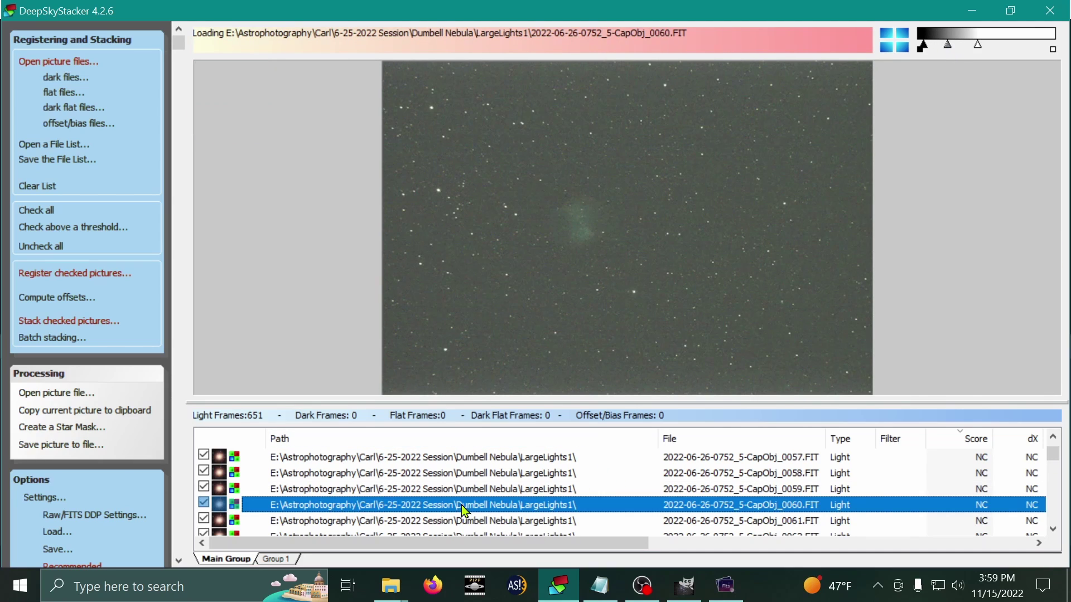
scroll(585, 507, down, 10)
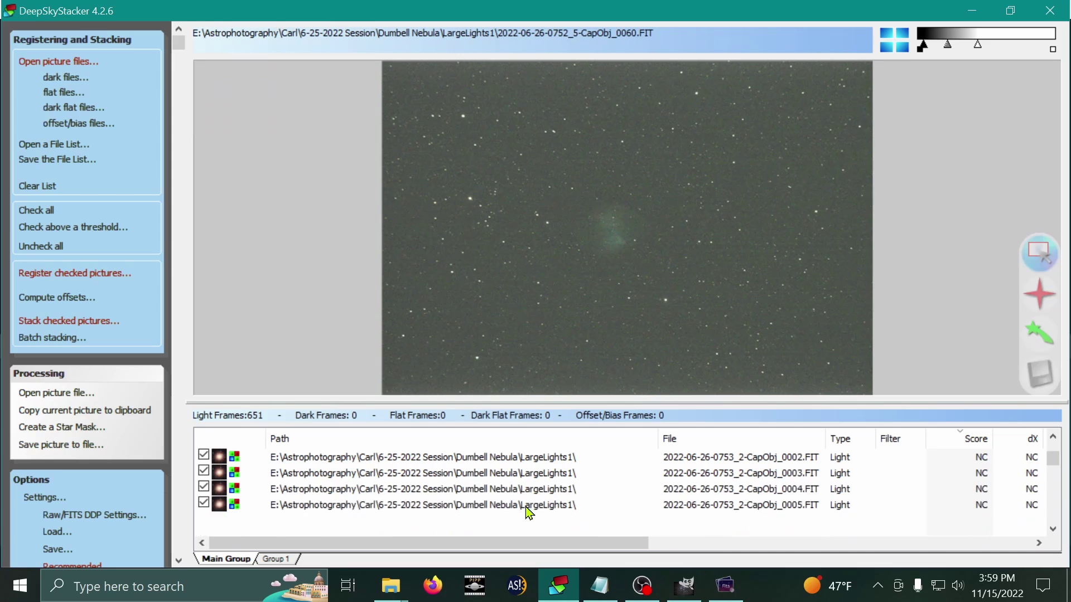
scroll(528, 512, down, 5)
click(473, 521)
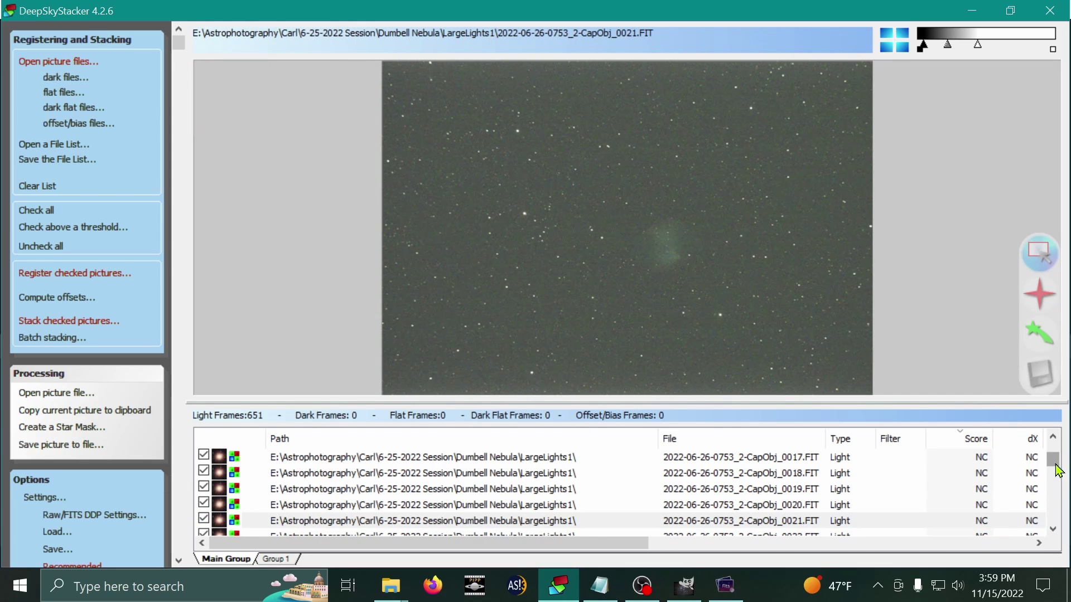
mouse_move(1058, 471)
mouse_down()
mouse_move(1032, 470)
mouse_move(1053, 475)
mouse_up()
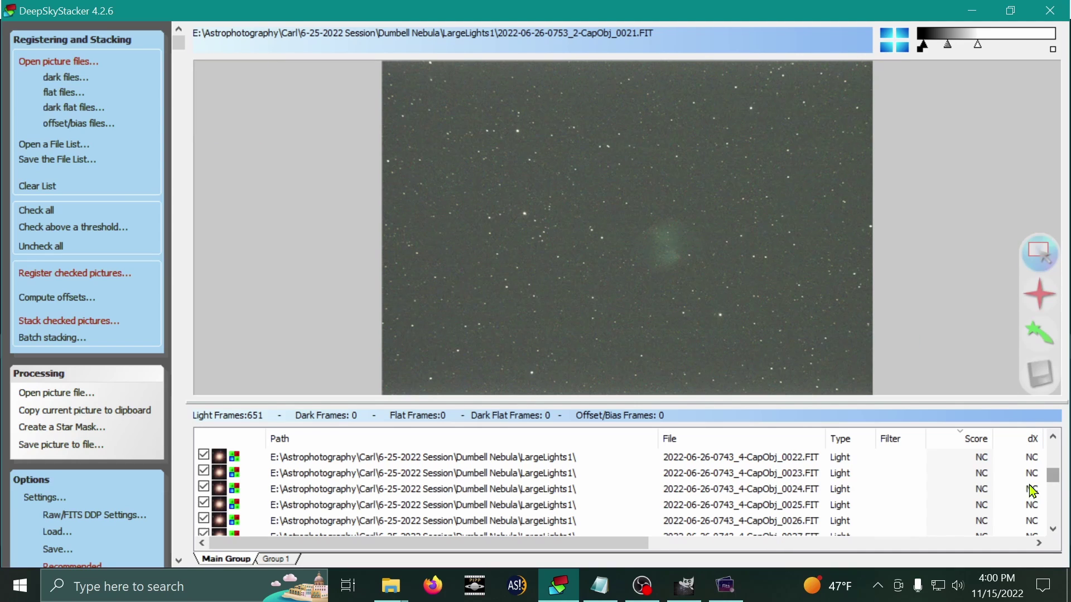
click(523, 505)
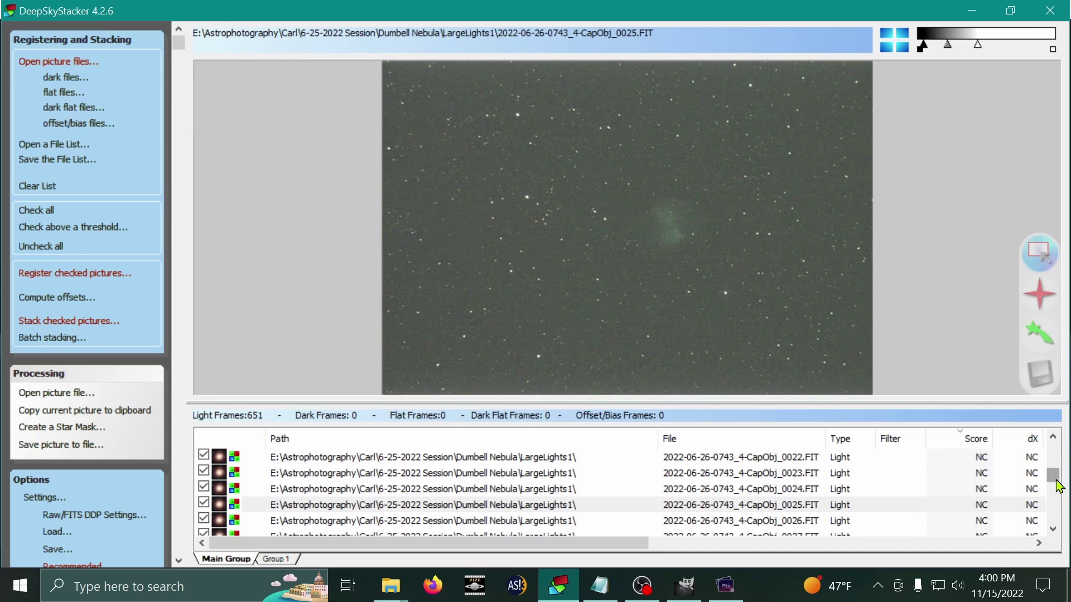
drag(1056, 481, 1056, 489)
click(352, 508)
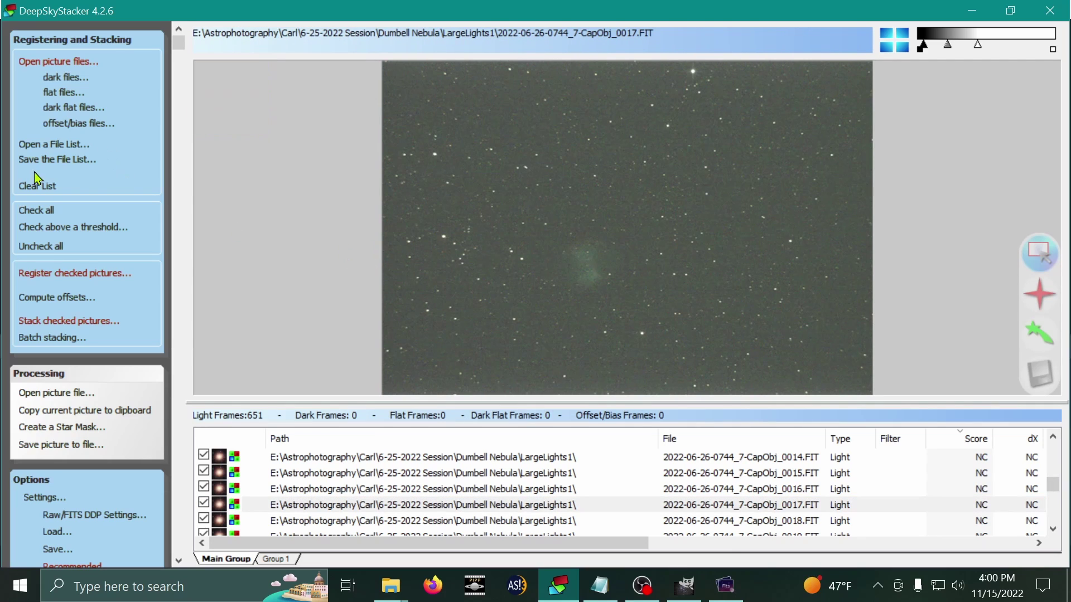
Check all light frames for registration, with median-filter noise reduction enabled, and compute the number of stars detected at the 10% threshold
click(38, 215)
click(69, 284)
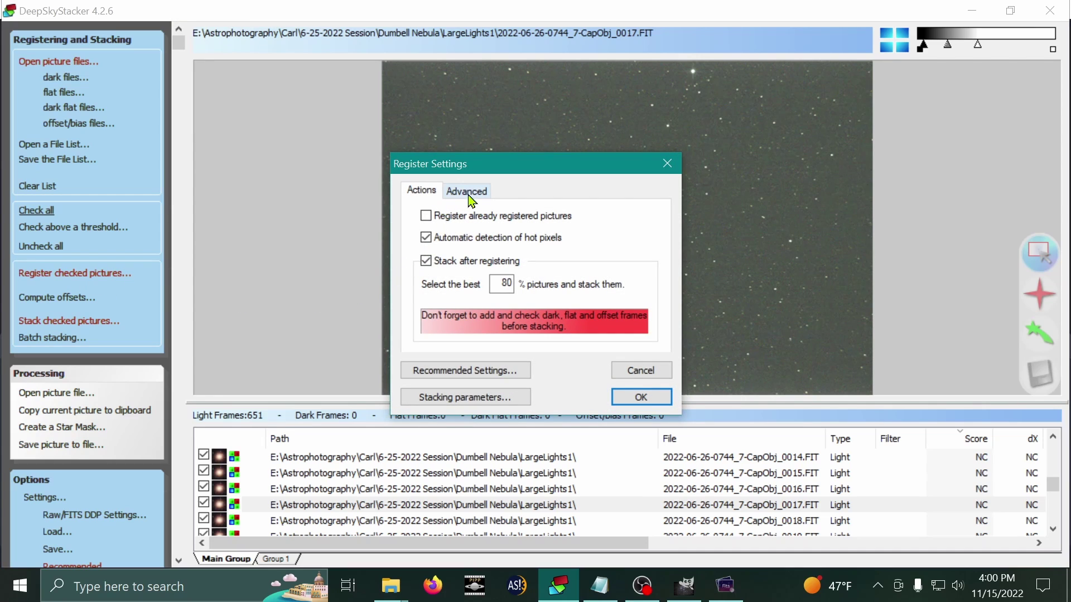
click(471, 194)
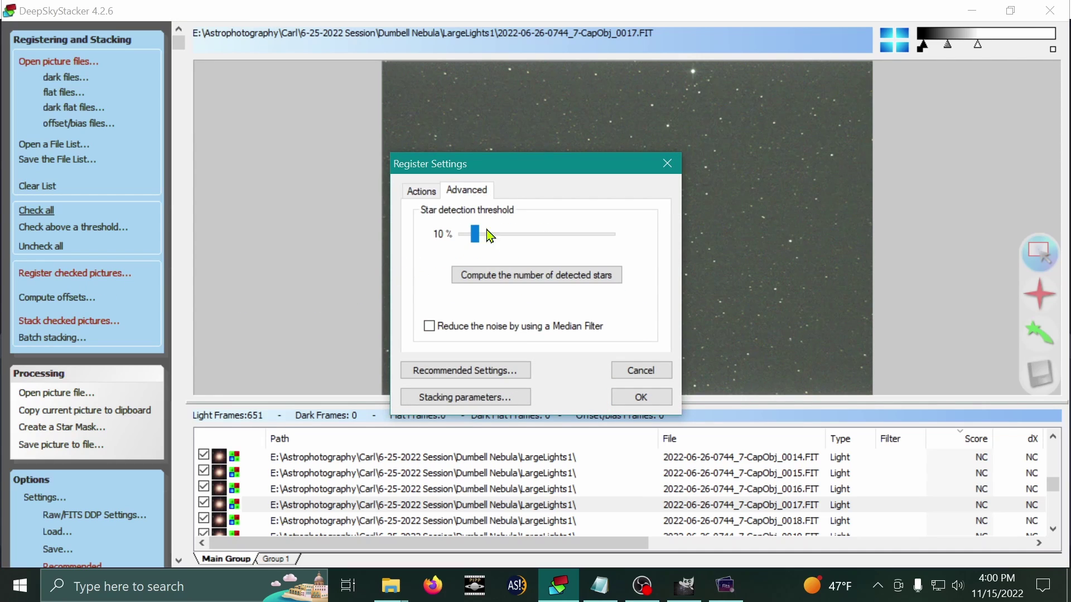
click(460, 331)
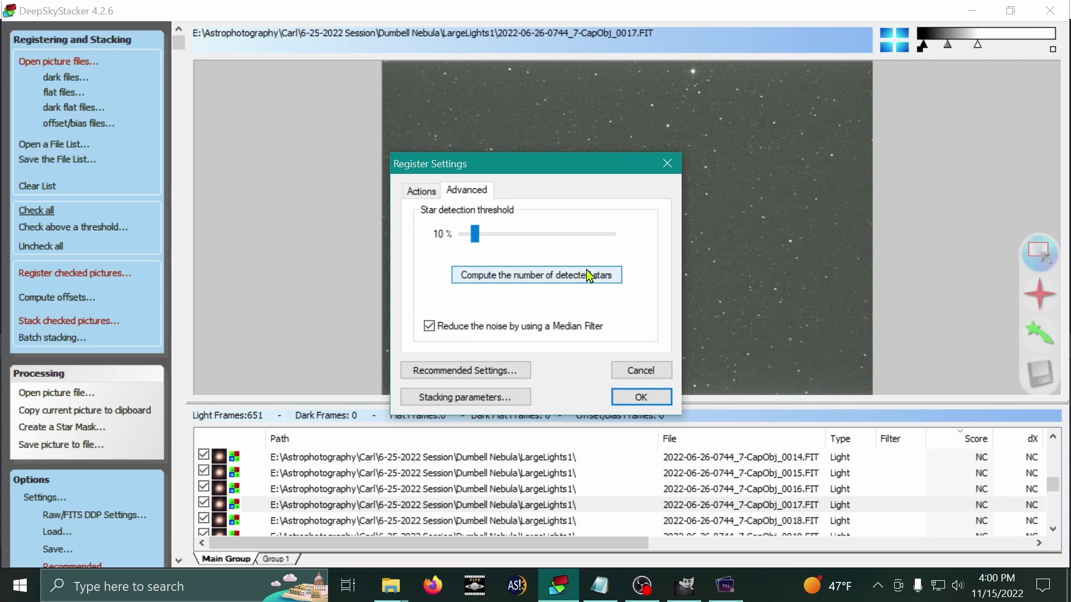
click(614, 276)
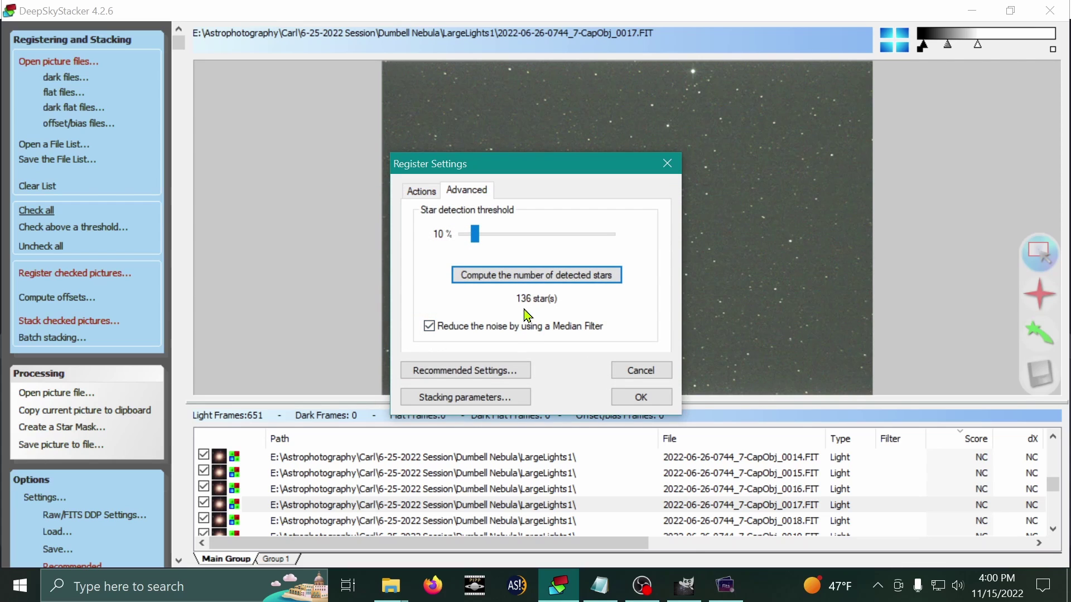
Register the checked pictures and stack the best 80% using Standard mode, Automatic alignment and the Average method
click(419, 195)
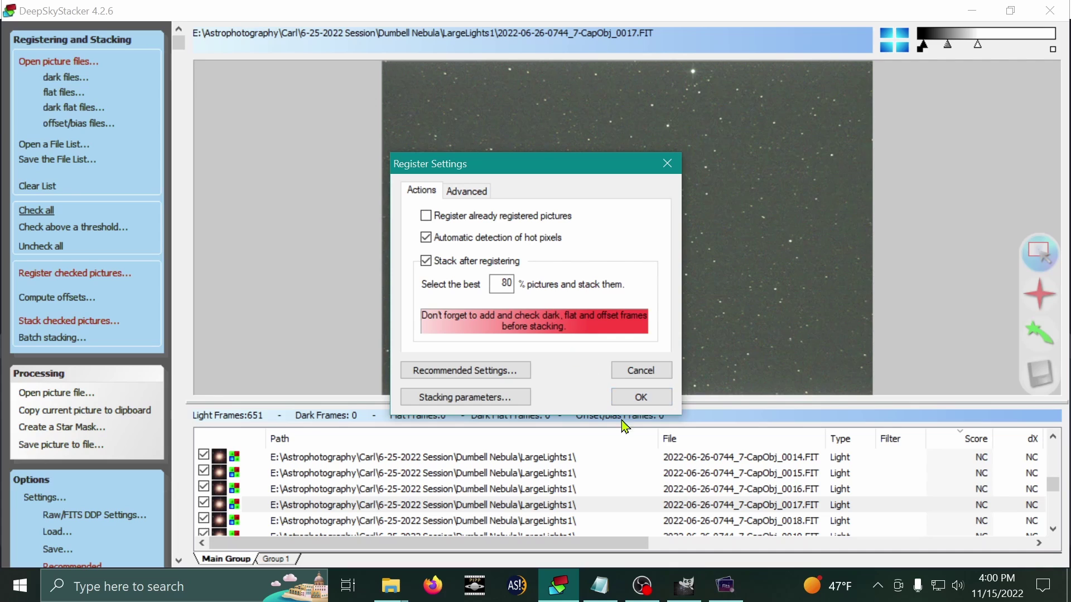
click(634, 399)
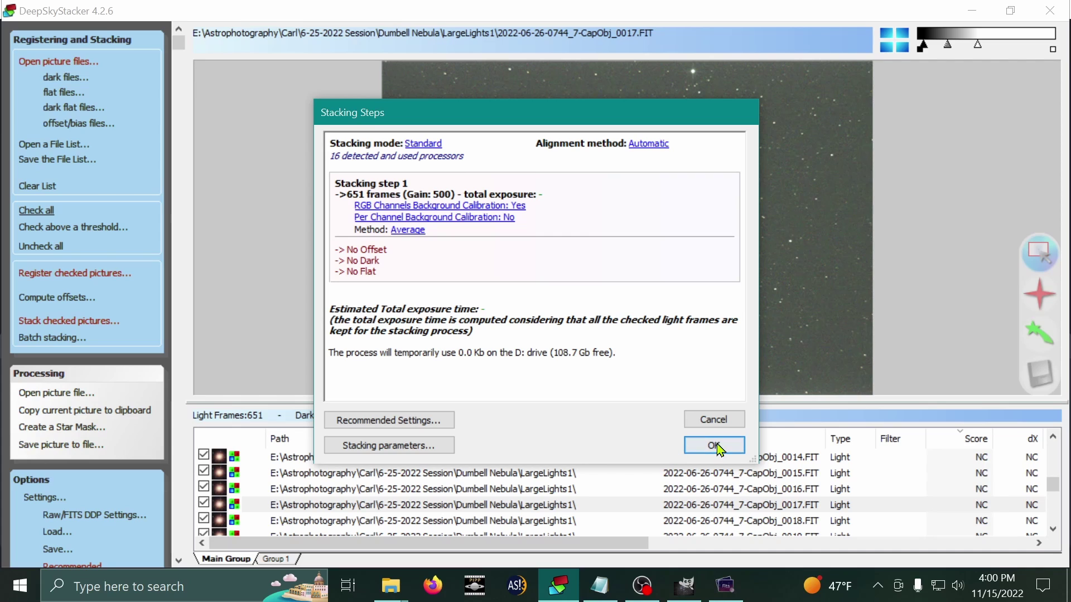
click(735, 452)
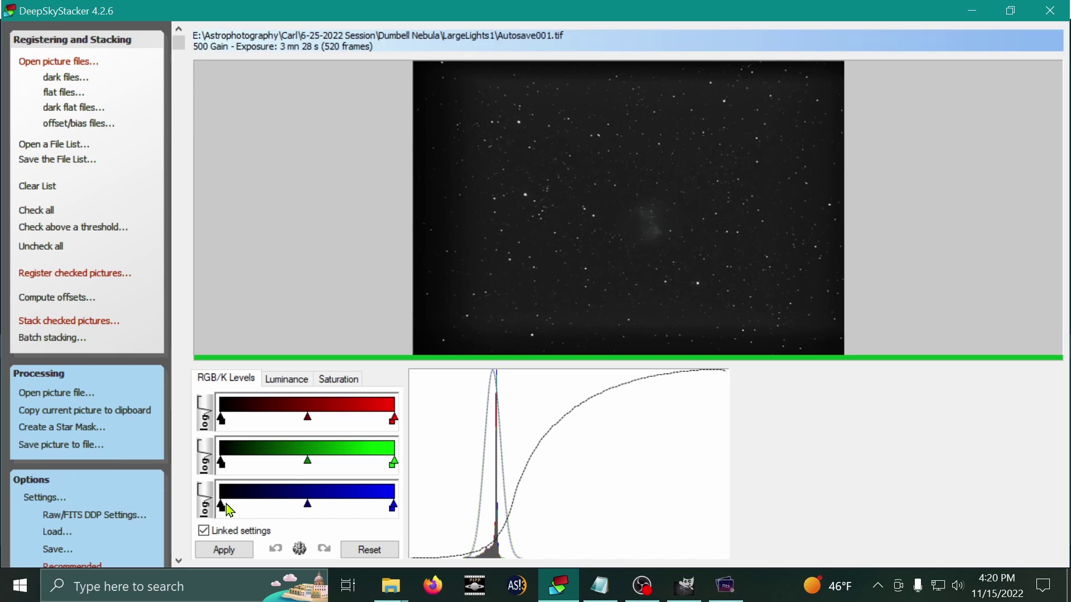
Raise the black points and midtones of the linked red, green and blue levels slightly on the stacked picture
drag(221, 506, 224, 506)
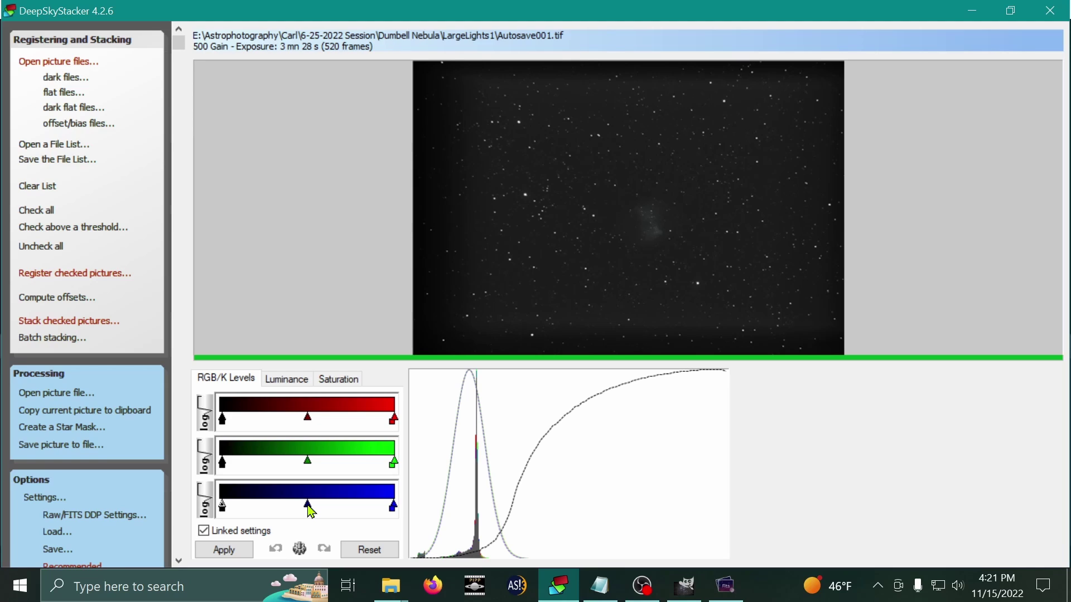
drag(308, 506, 317, 506)
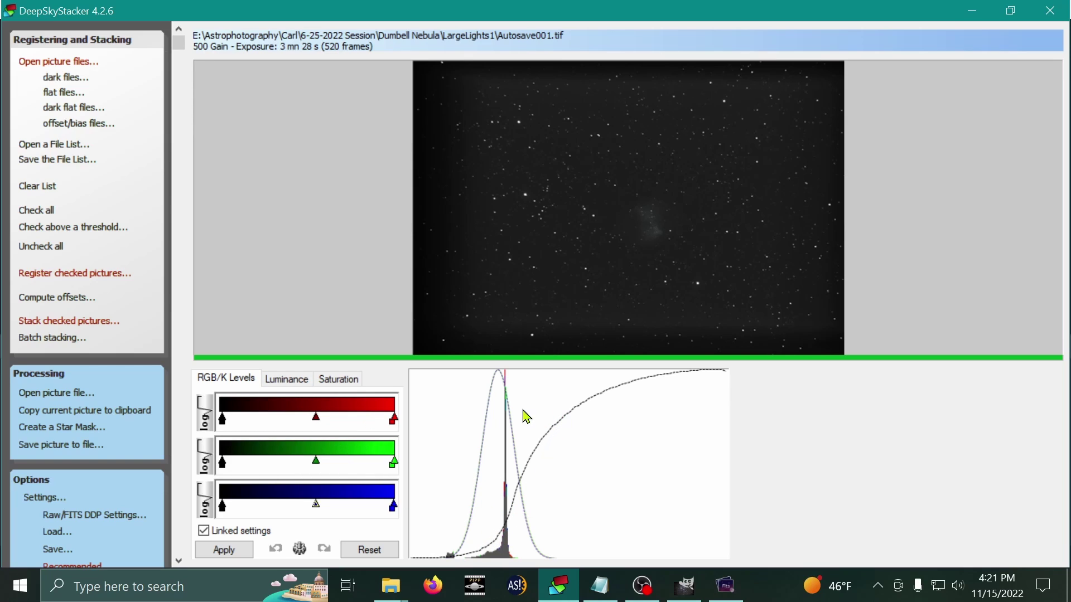
Set the luminance curve to darkness power 100.0, midtone 8° and 33.9, and highlight power 61.4
click(284, 385)
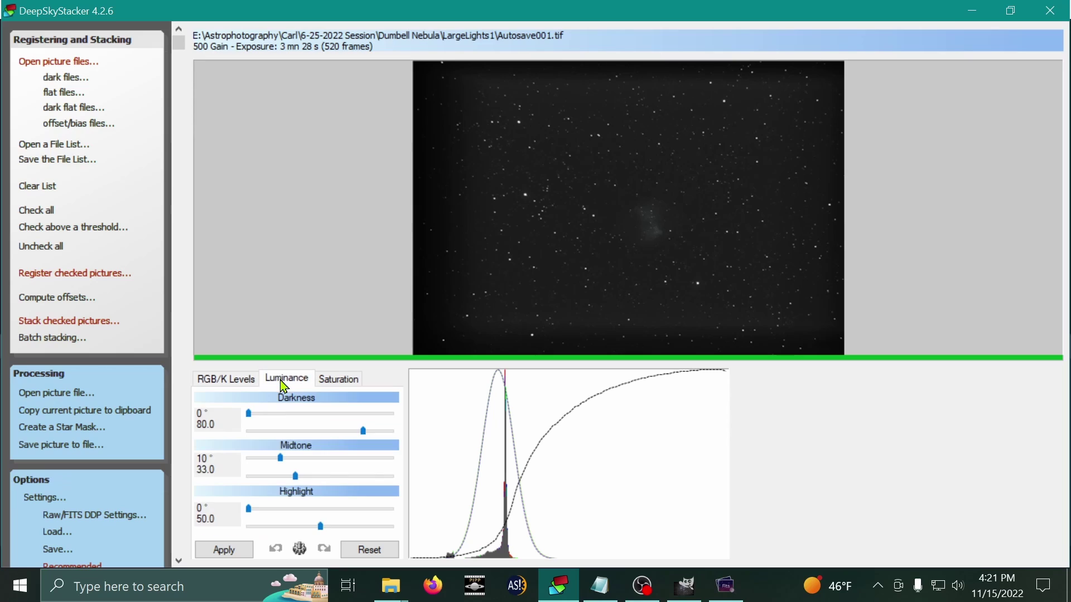
click(367, 433)
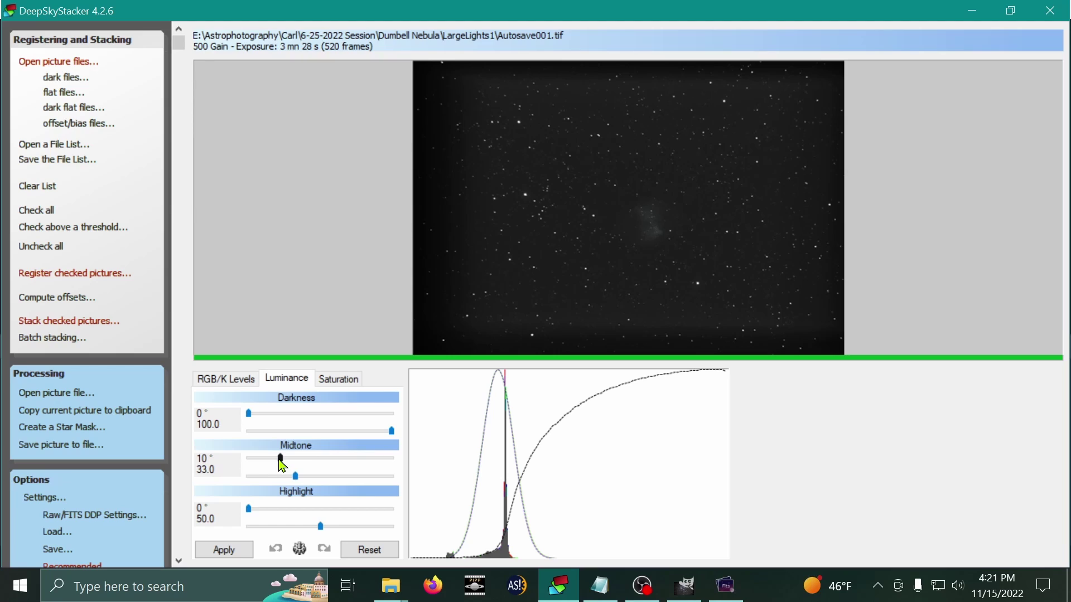
drag(277, 460, 274, 460)
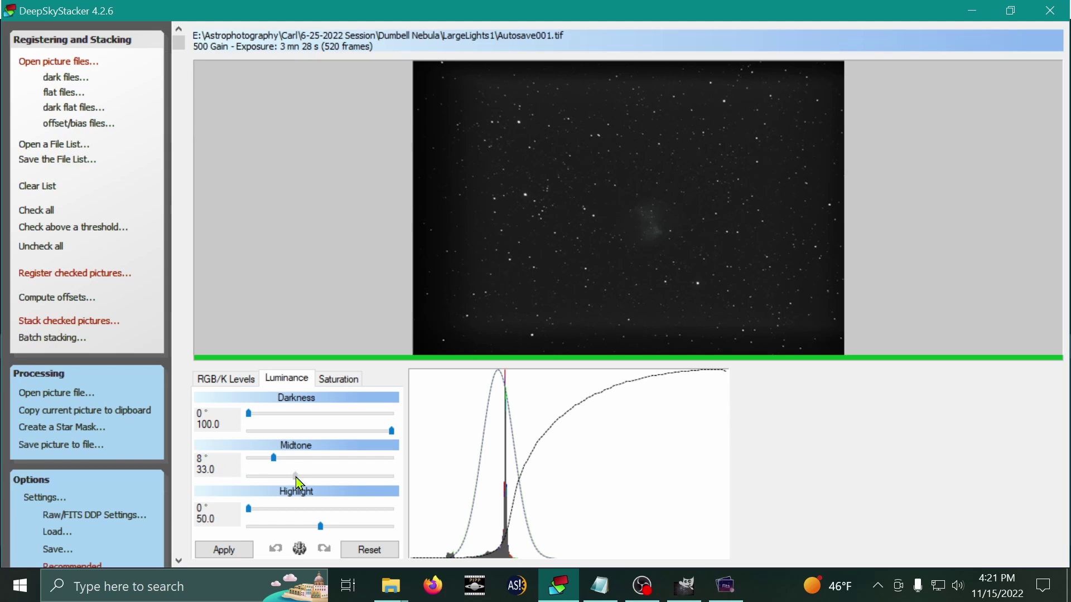
drag(296, 476, 296, 478)
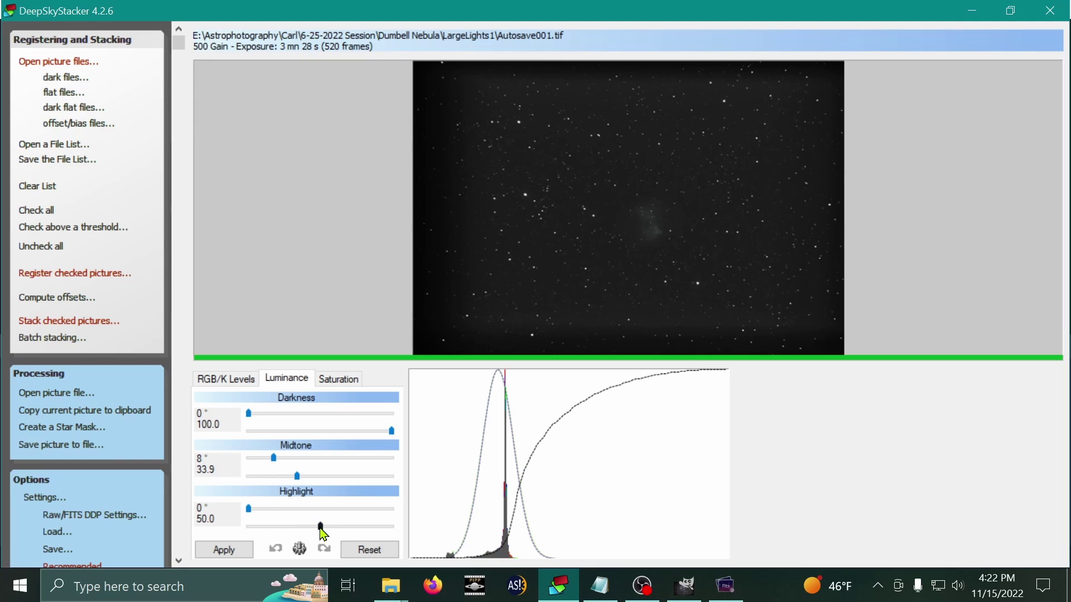
drag(322, 532, 359, 530)
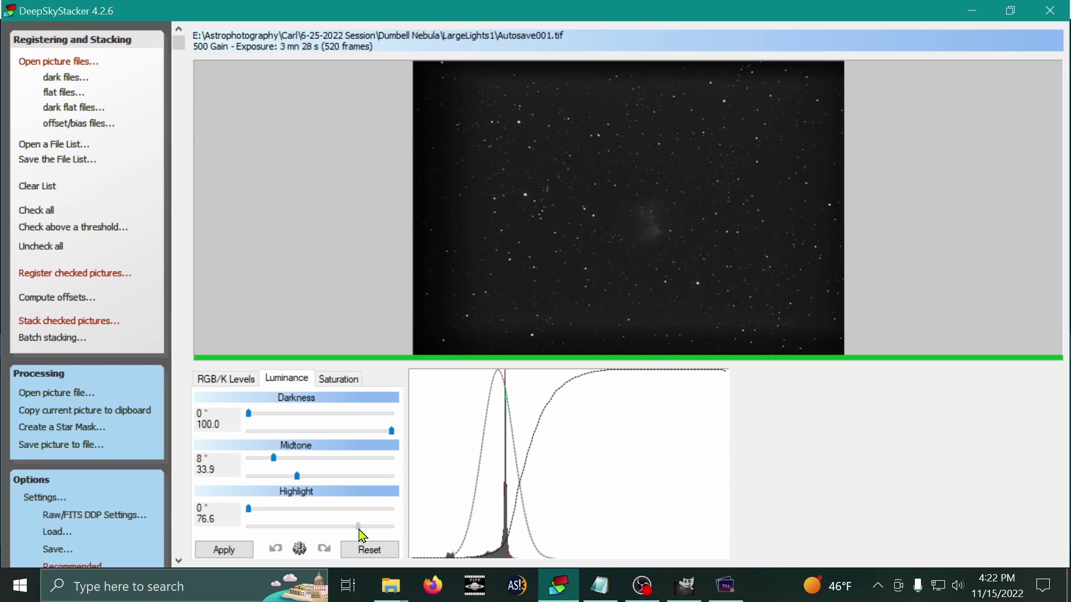
drag(360, 531, 366, 534)
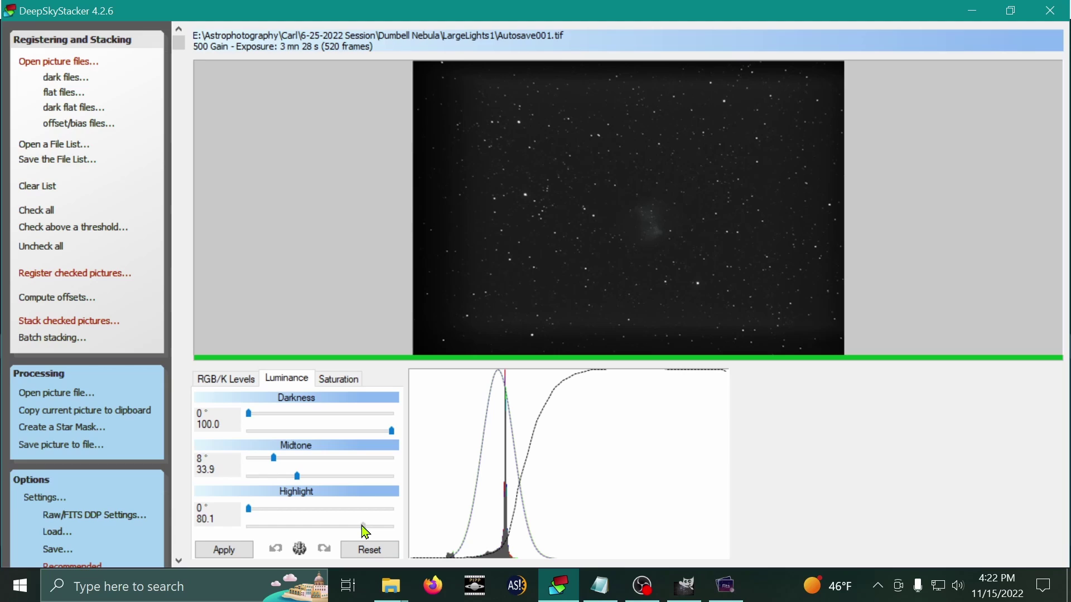
drag(363, 533, 338, 533)
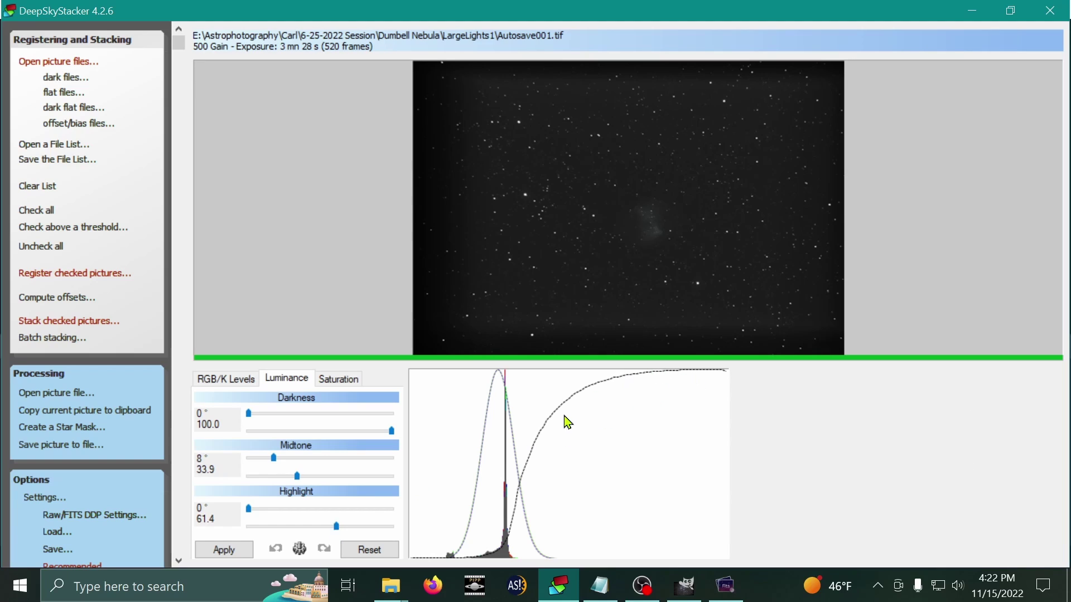
Set the saturation shift to 20%, apply the adjustments to the stacked picture, and inspect the nebula up close
click(342, 385)
drag(321, 425, 350, 435)
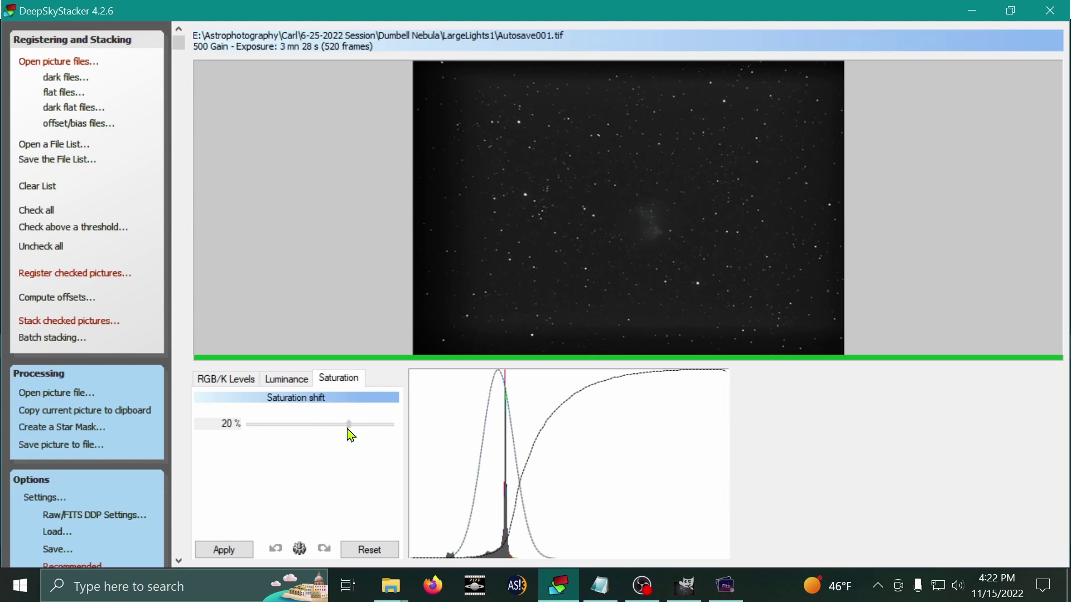
click(207, 557)
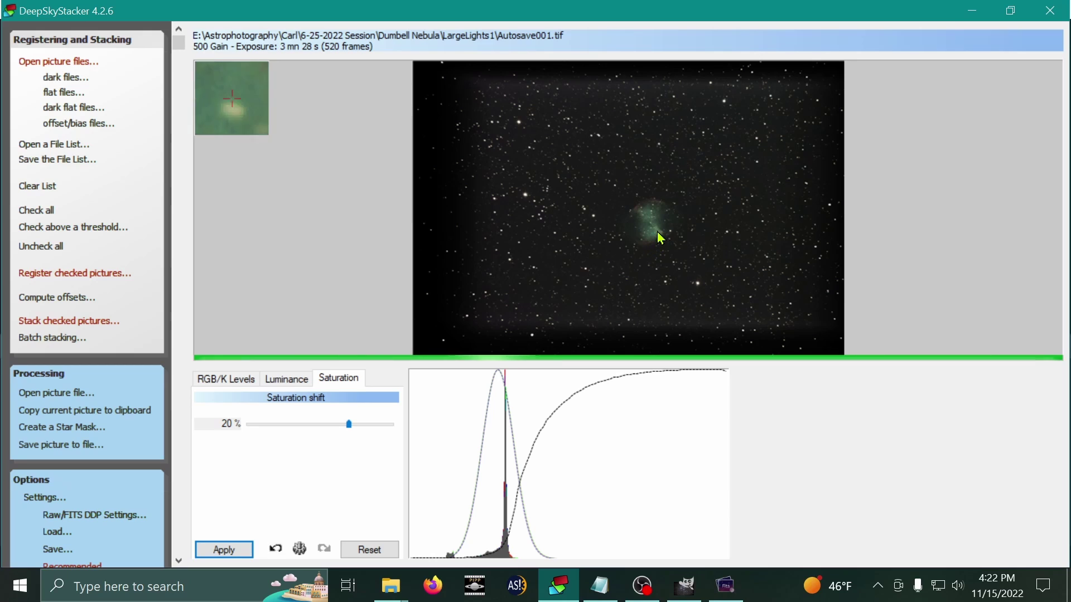
scroll(660, 240, up, 1)
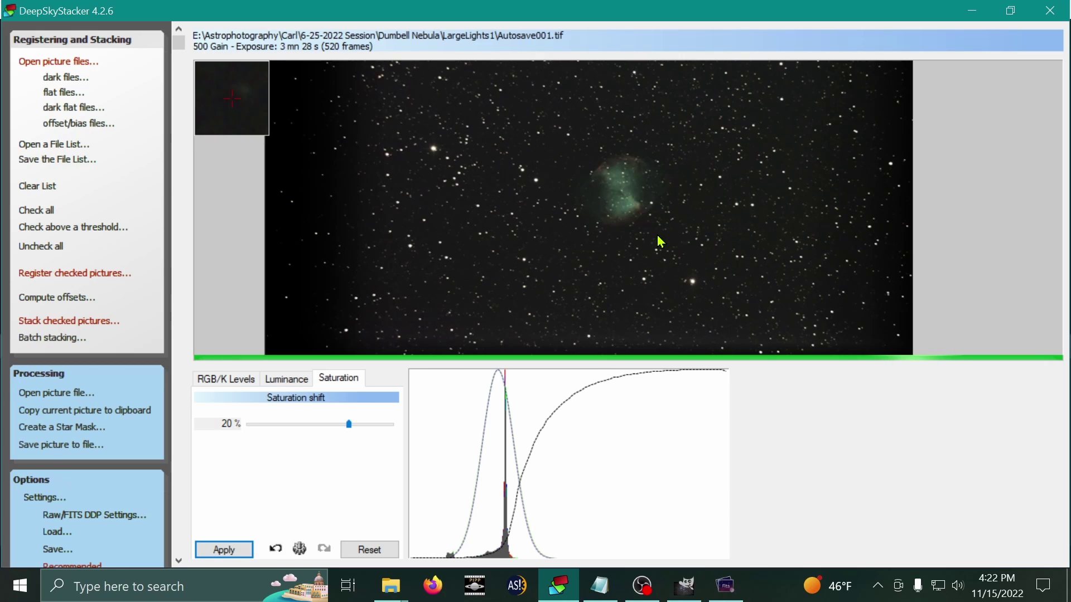
Lower the luminance midtone power to 32.2, apply it to the stacked picture, and inspect the nebula and surrounding stars up close
scroll(661, 240, up, 2)
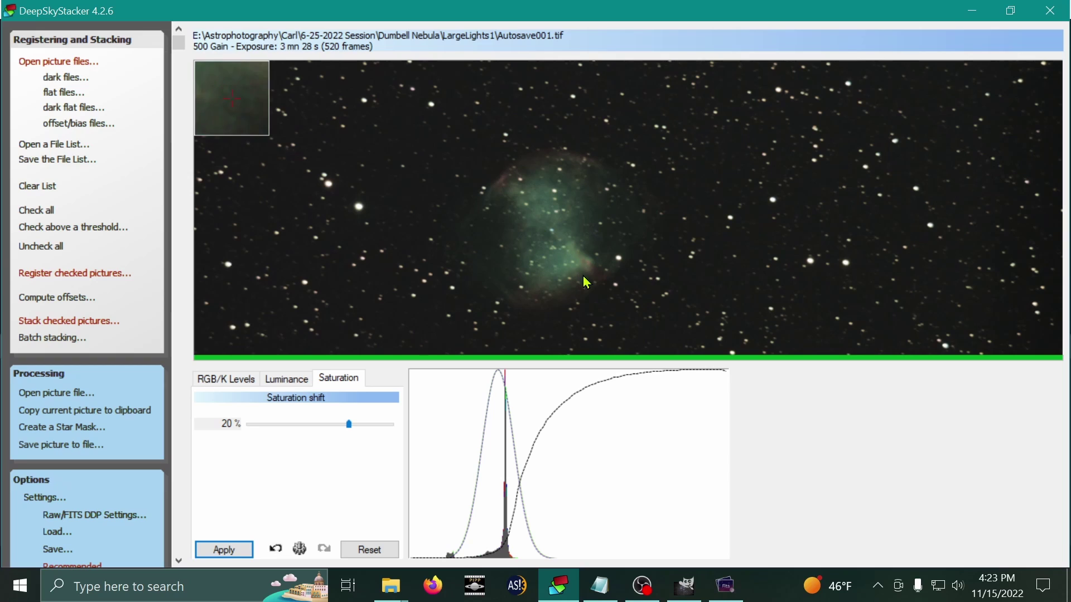
click(287, 379)
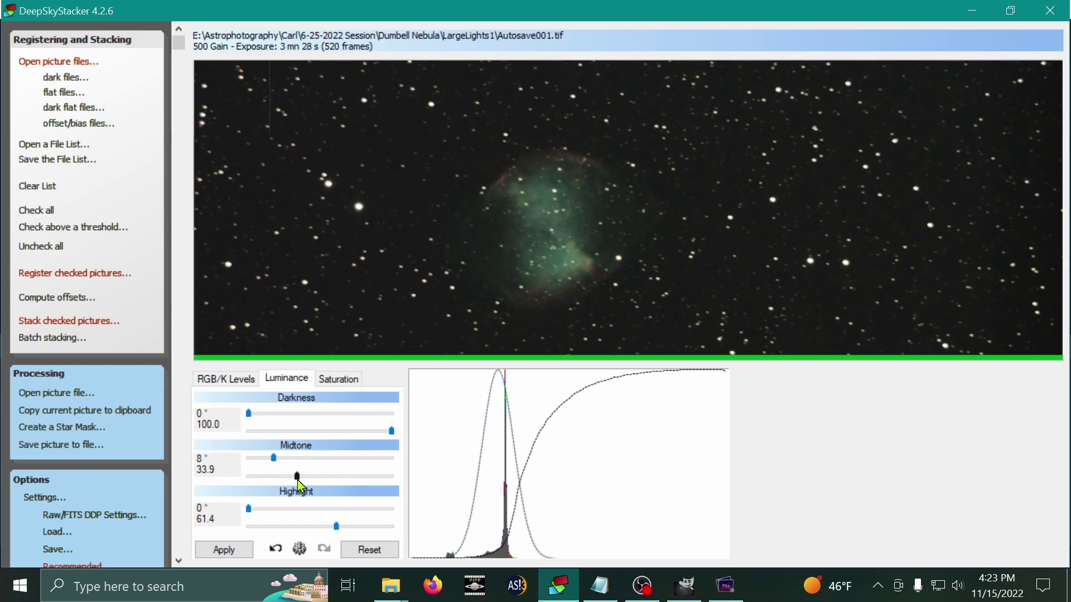
drag(298, 479, 297, 478)
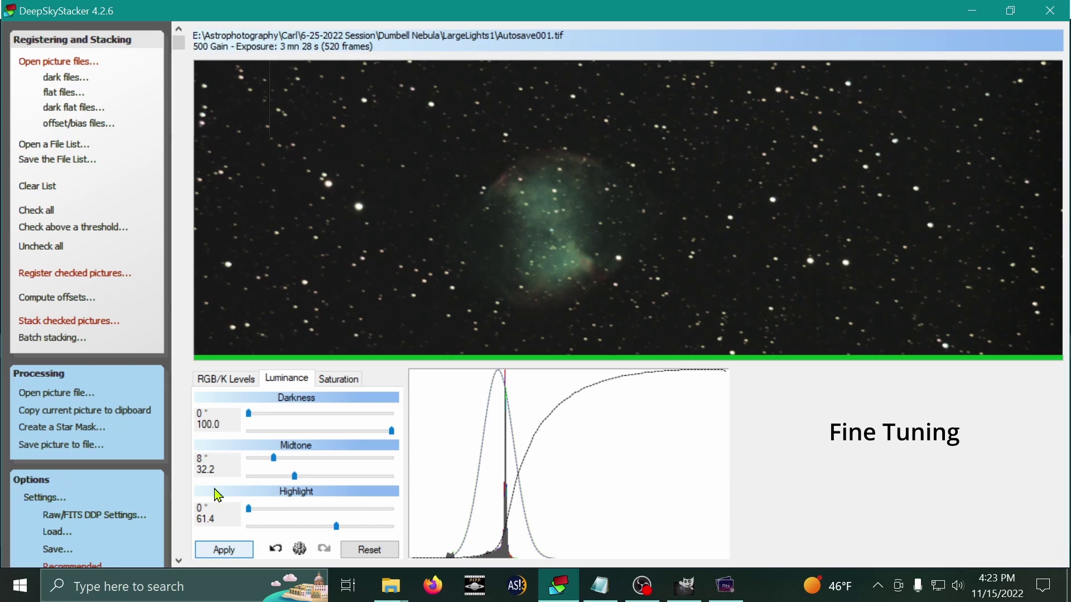
click(220, 555)
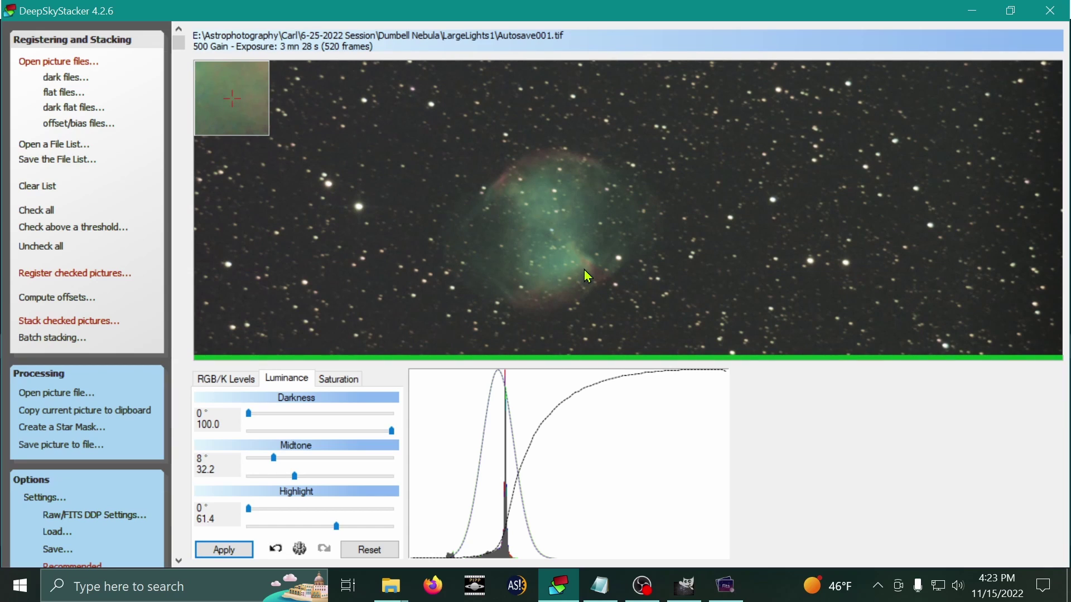
scroll(587, 275, up, 1)
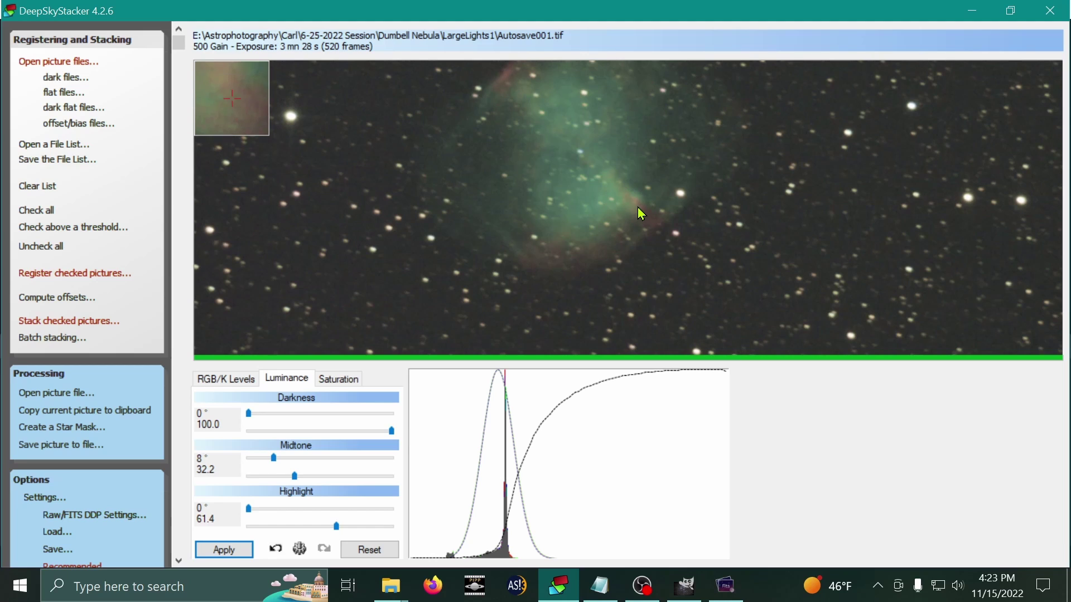
scroll(641, 209, up, 1)
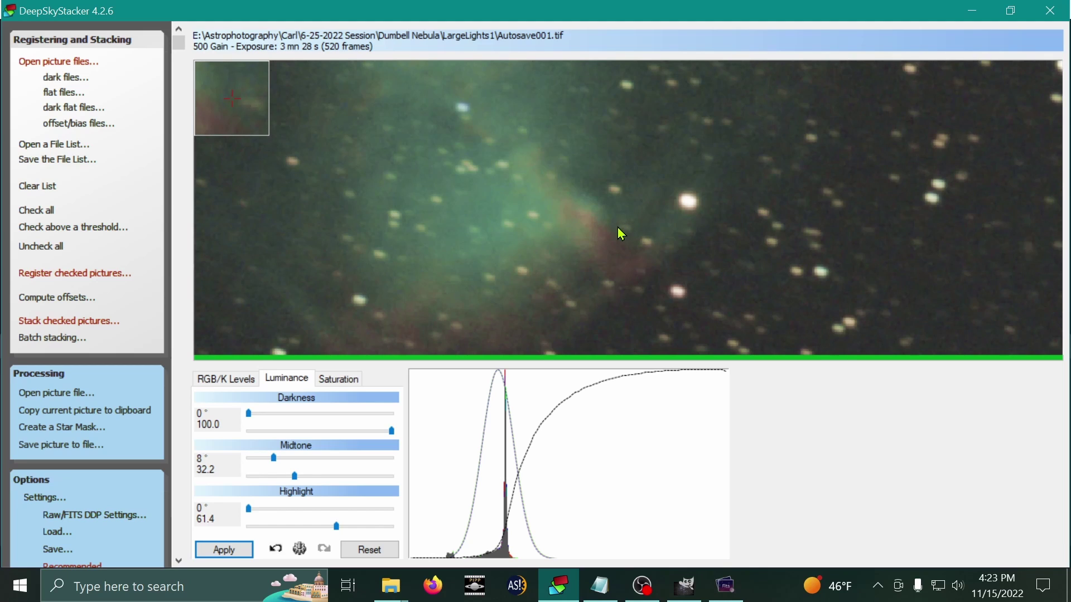
scroll(619, 233, down, 3)
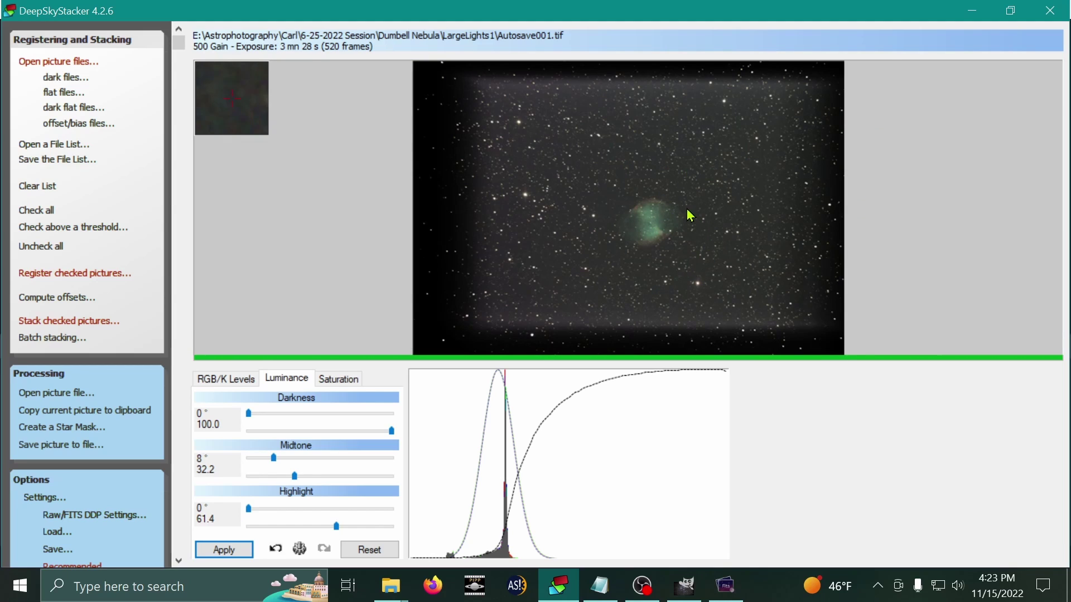
scroll(672, 217, up, 2)
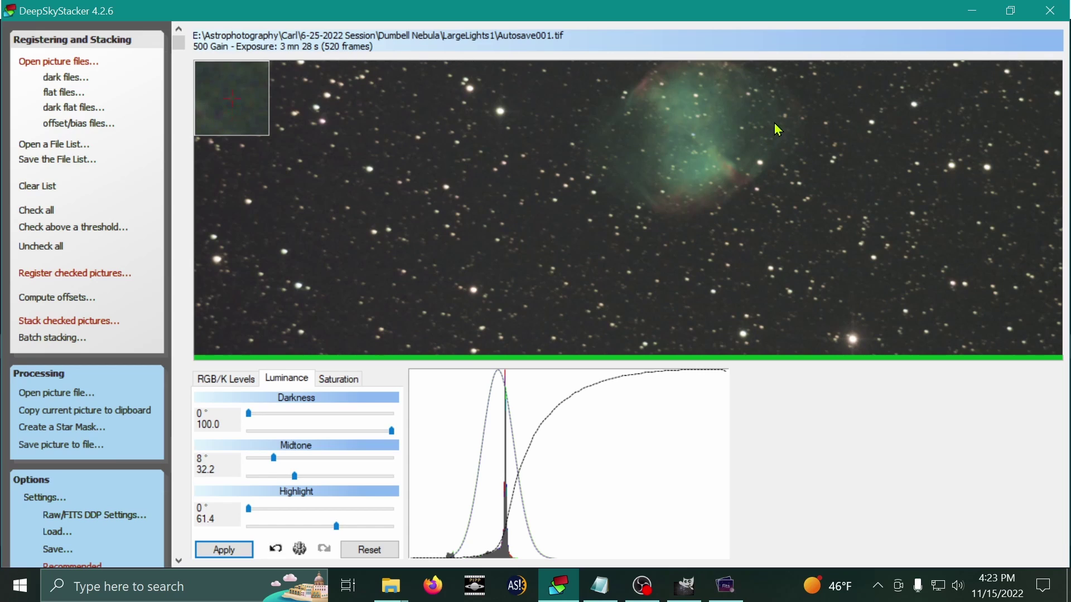
scroll(862, 332, up, 1)
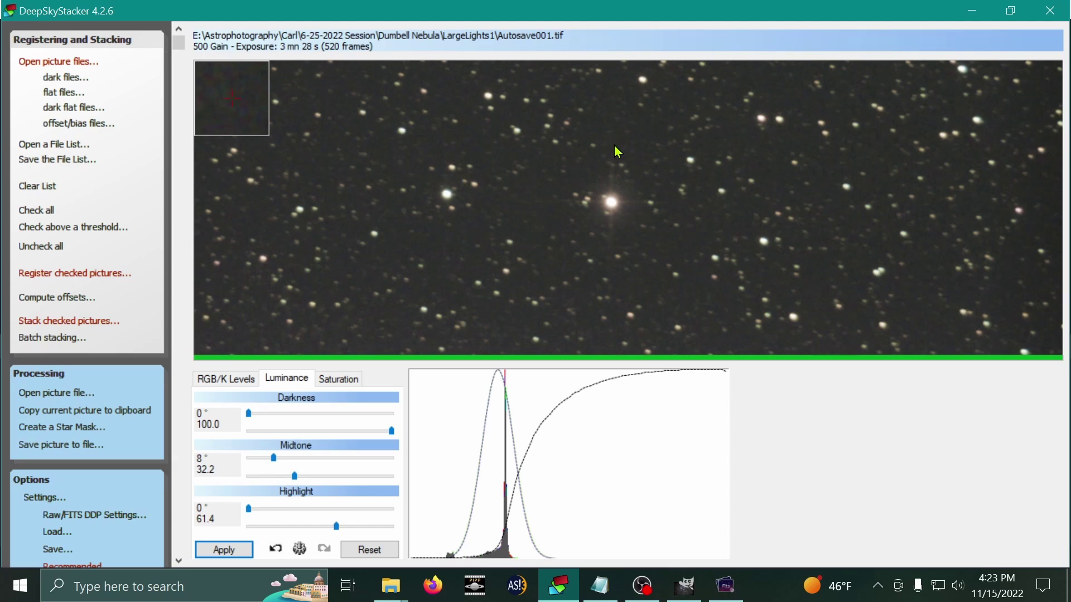
scroll(632, 163, down, 3)
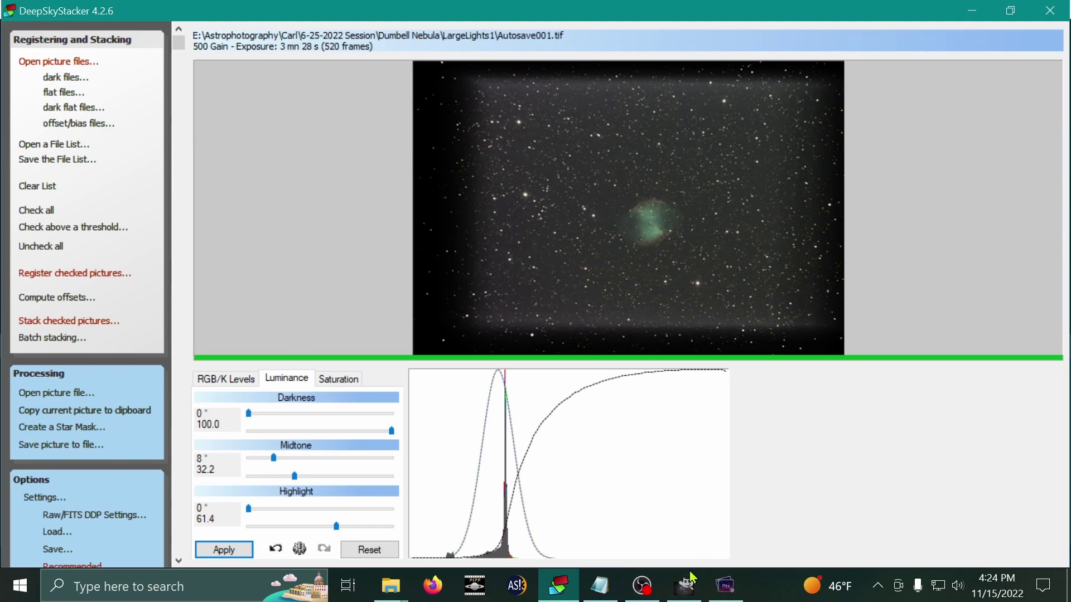
Switch to GIMP and create a new image 7000 px wide and 7000 px high, accepting the large image size
mouse_move(691, 589)
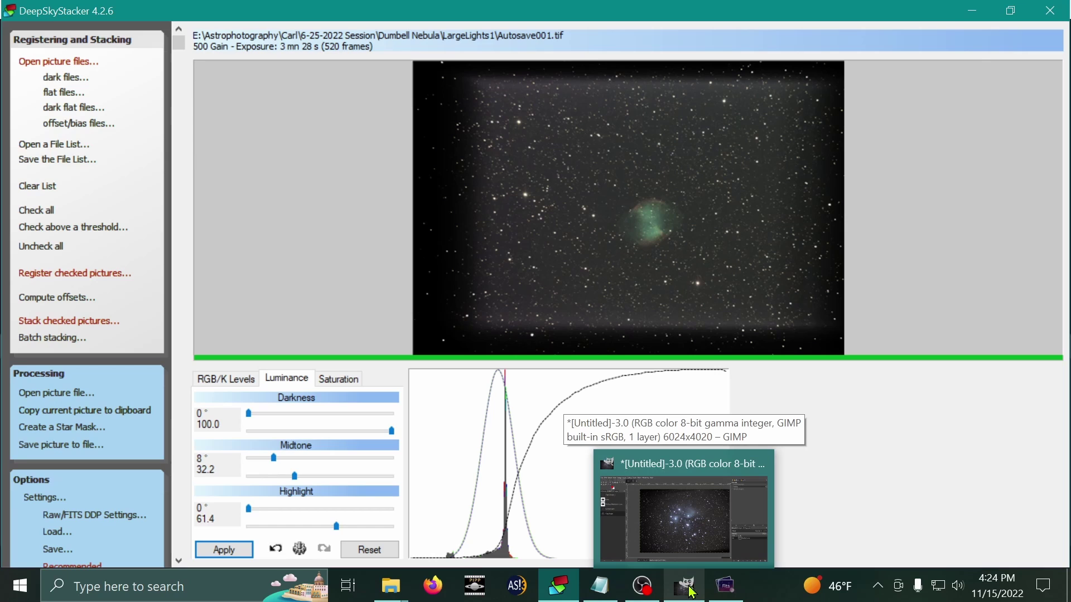
click(691, 592)
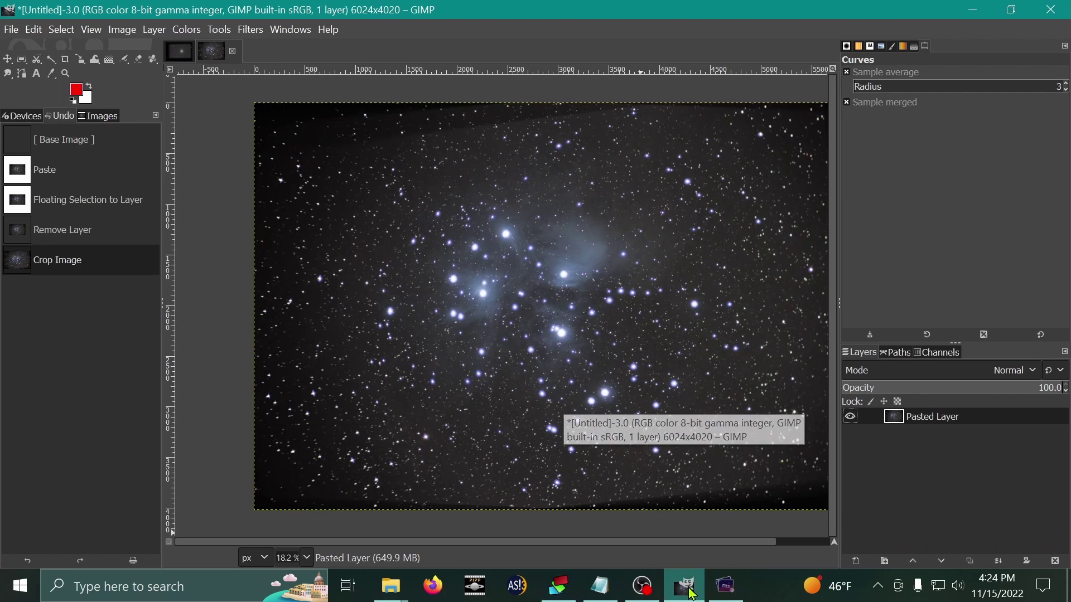
click(20, 30)
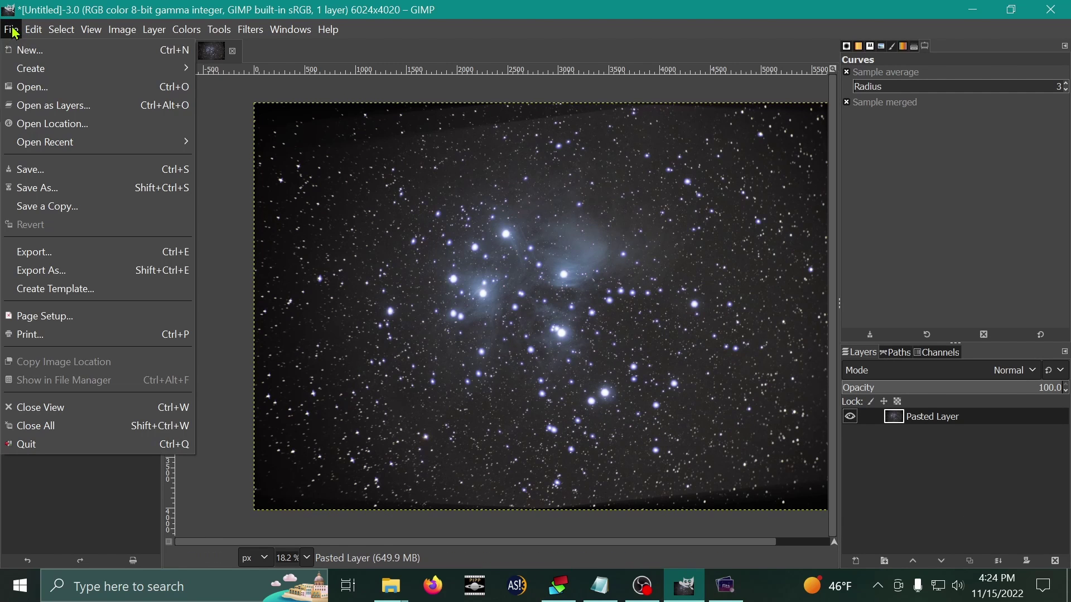
click(26, 51)
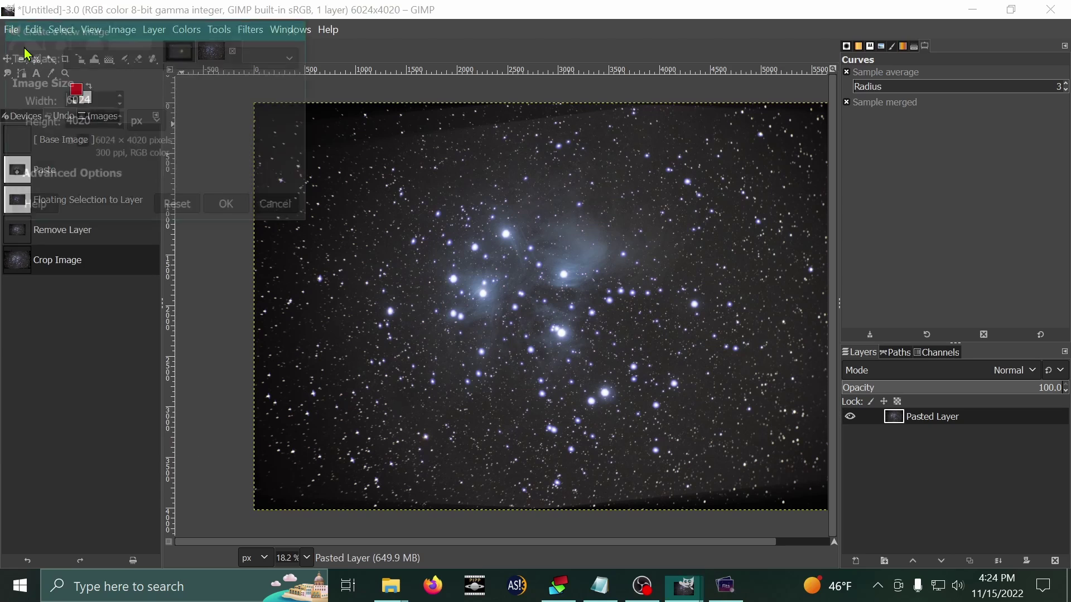
double_click(97, 100)
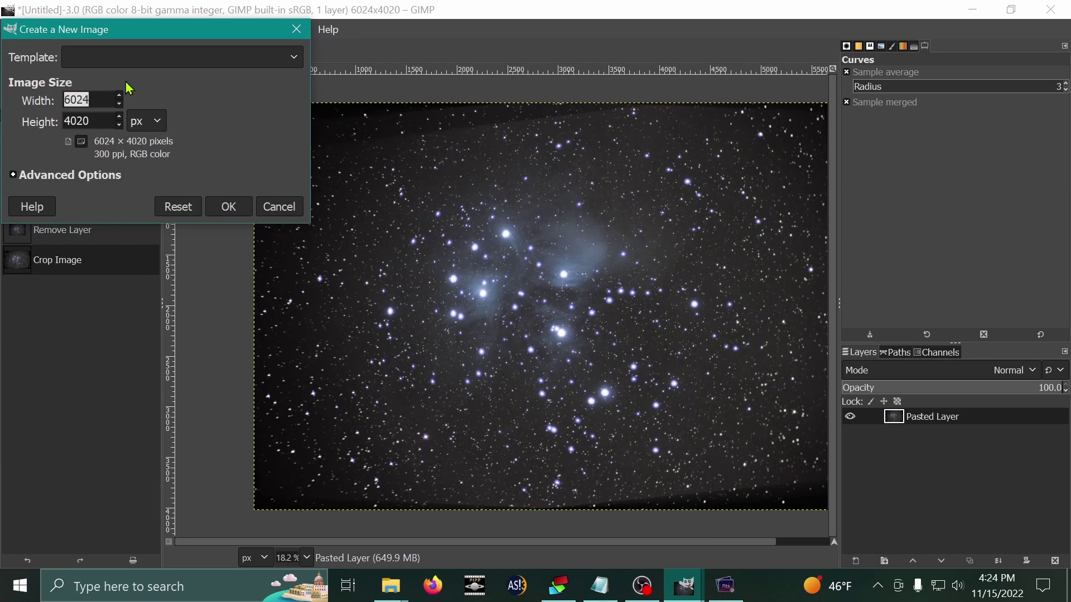
text(7000)
double_click(103, 119)
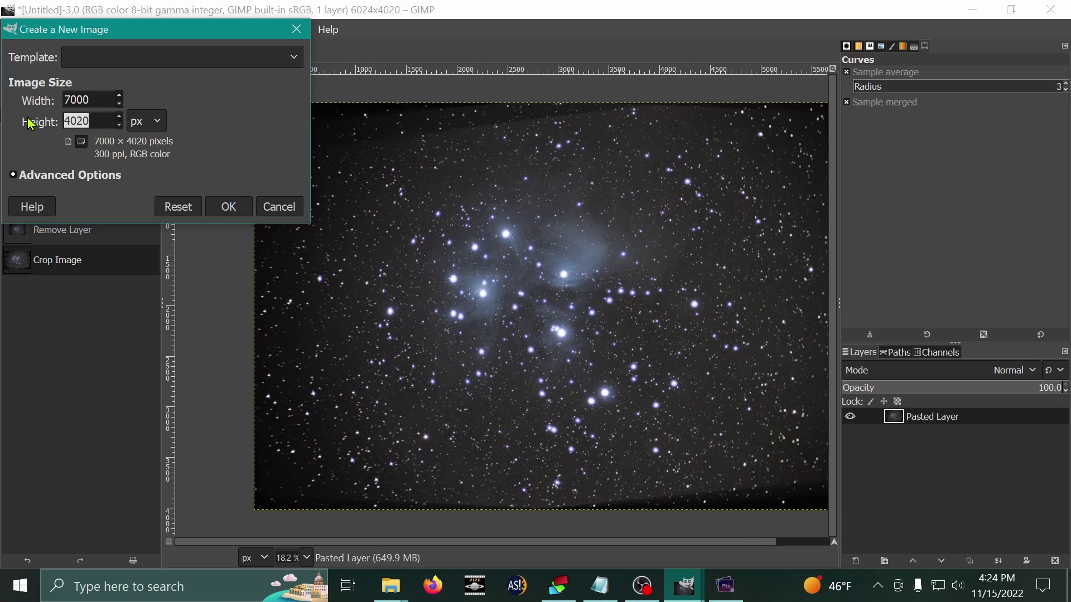
text(7000)
click(230, 209)
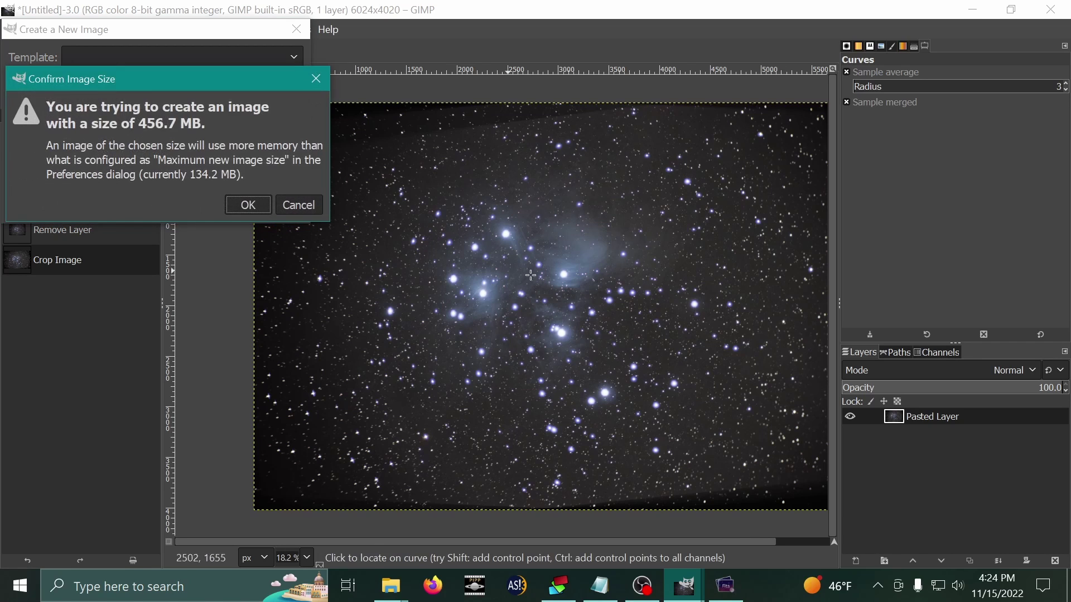
click(249, 205)
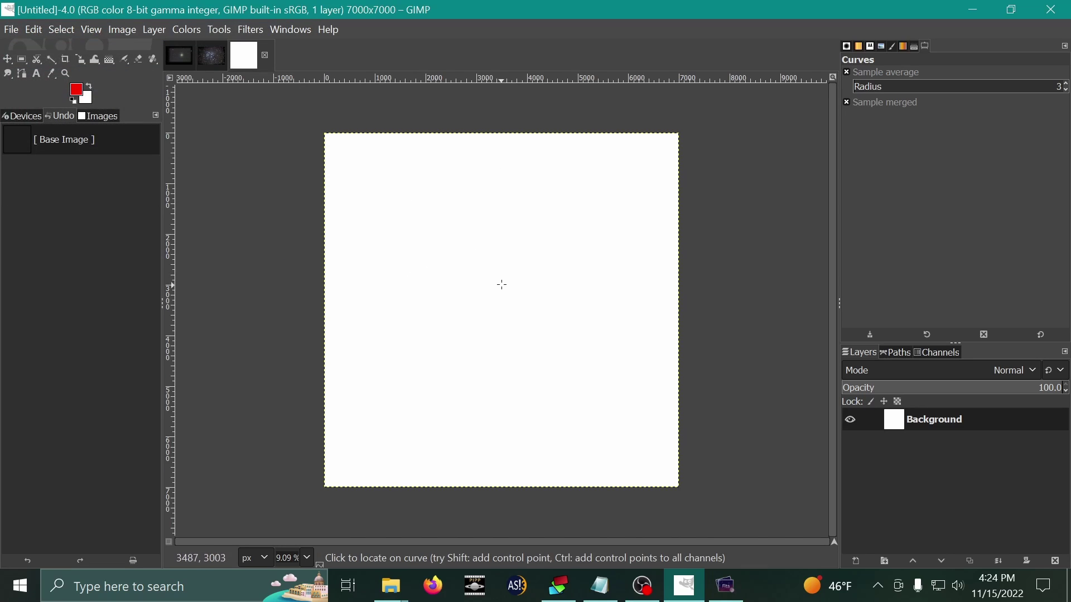
Paste the stacked nebula picture into the blank image and convert the floating selection to a new layer
click(34, 30)
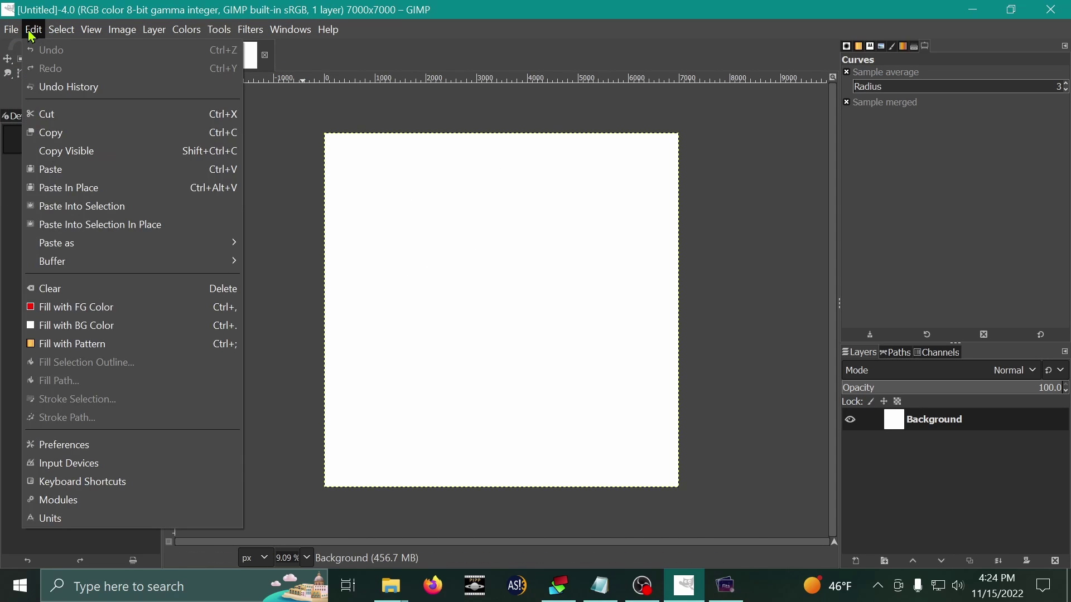
click(57, 176)
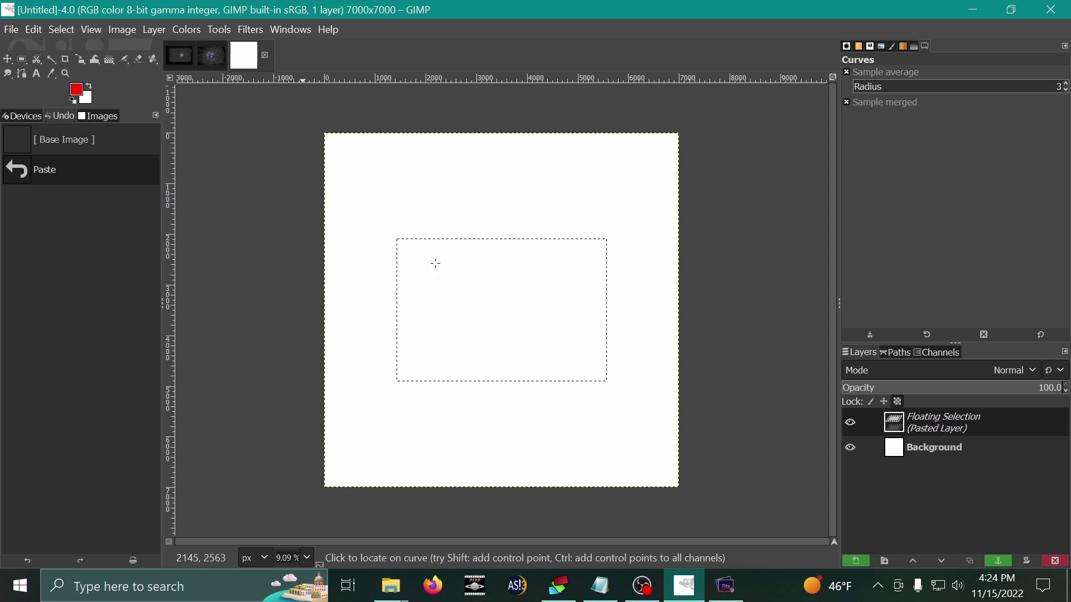
scroll(537, 317, up, 1)
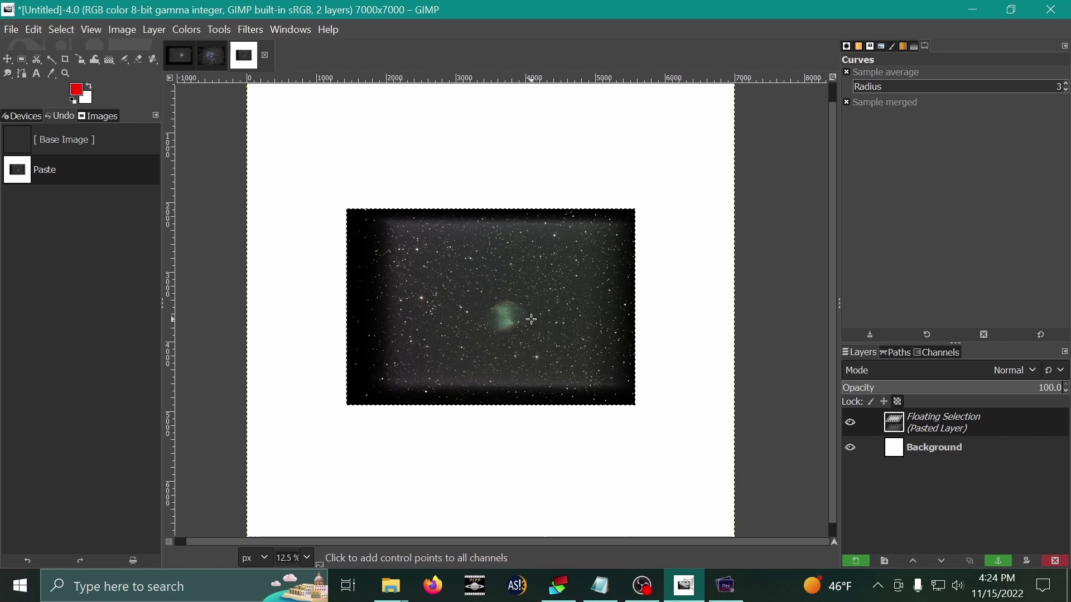
scroll(522, 321, up, 1)
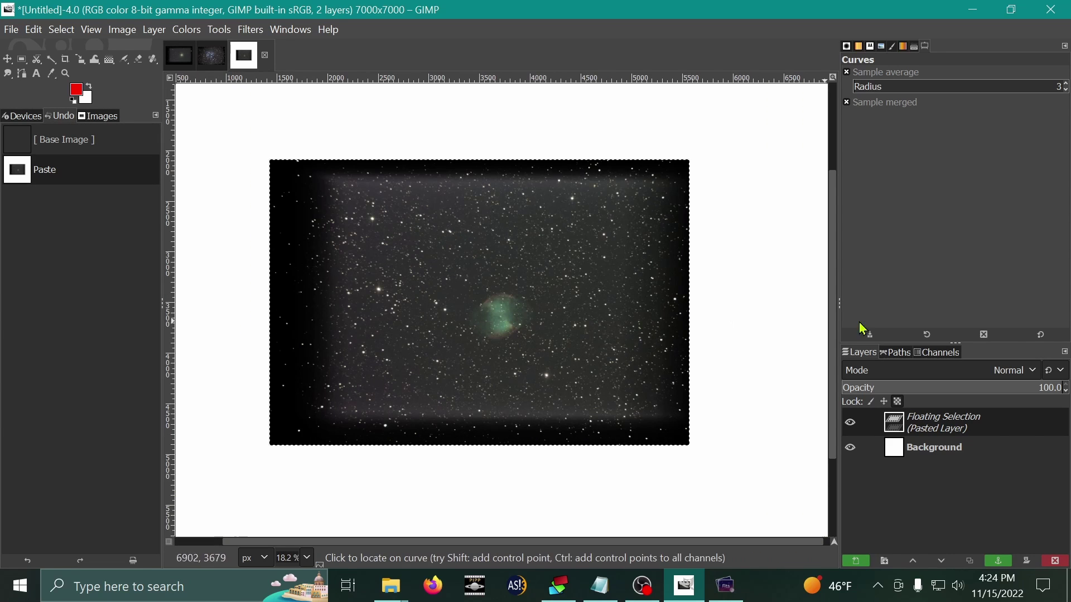
click(154, 30)
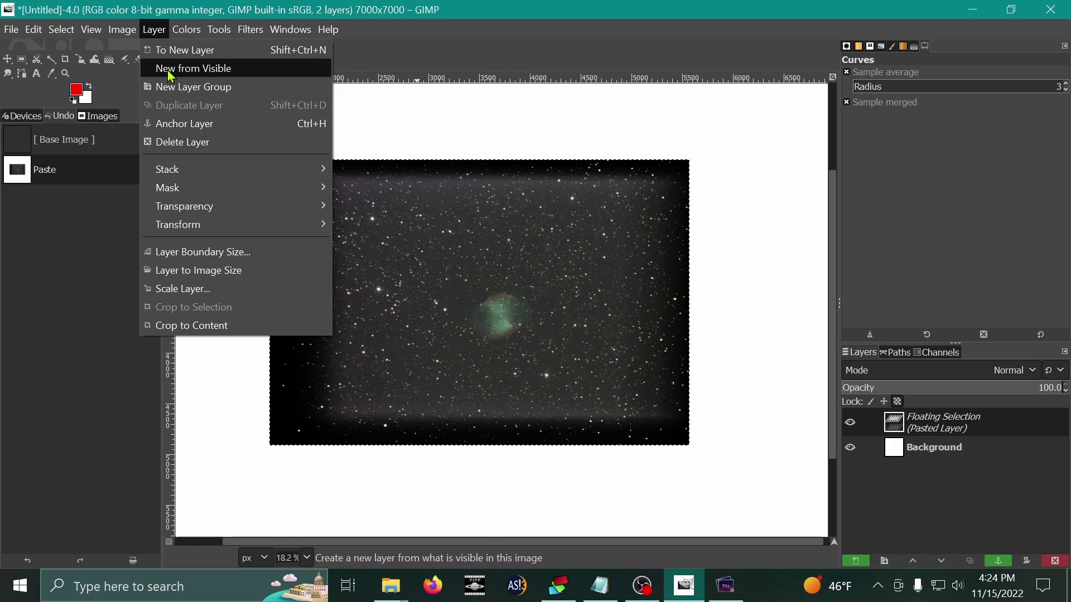
click(162, 49)
Delete the white Background layer and crop the image to its content
click(124, 32)
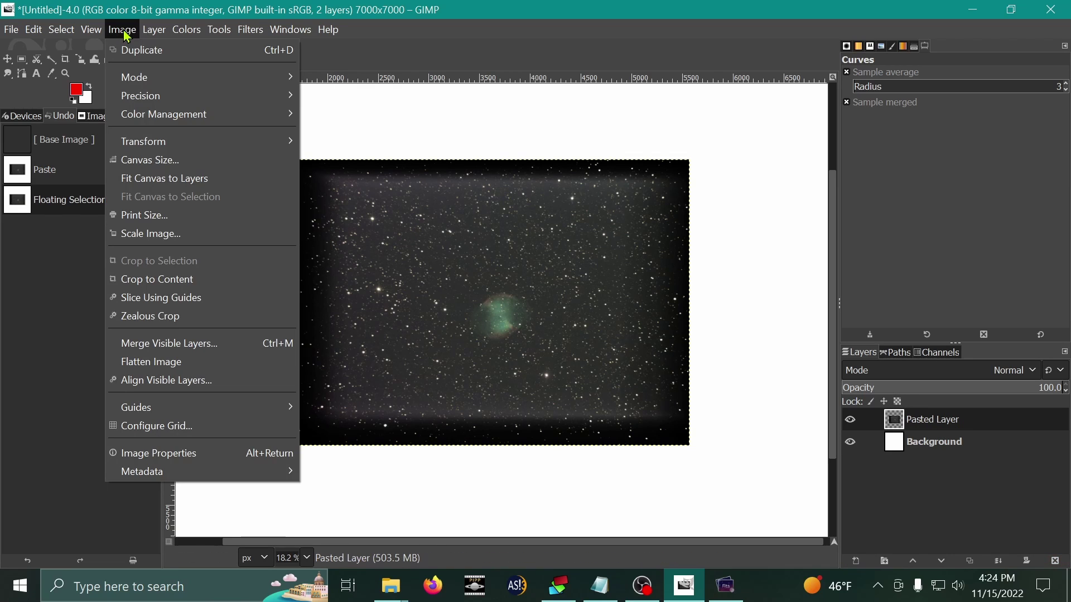
key(Escape)
click(916, 443)
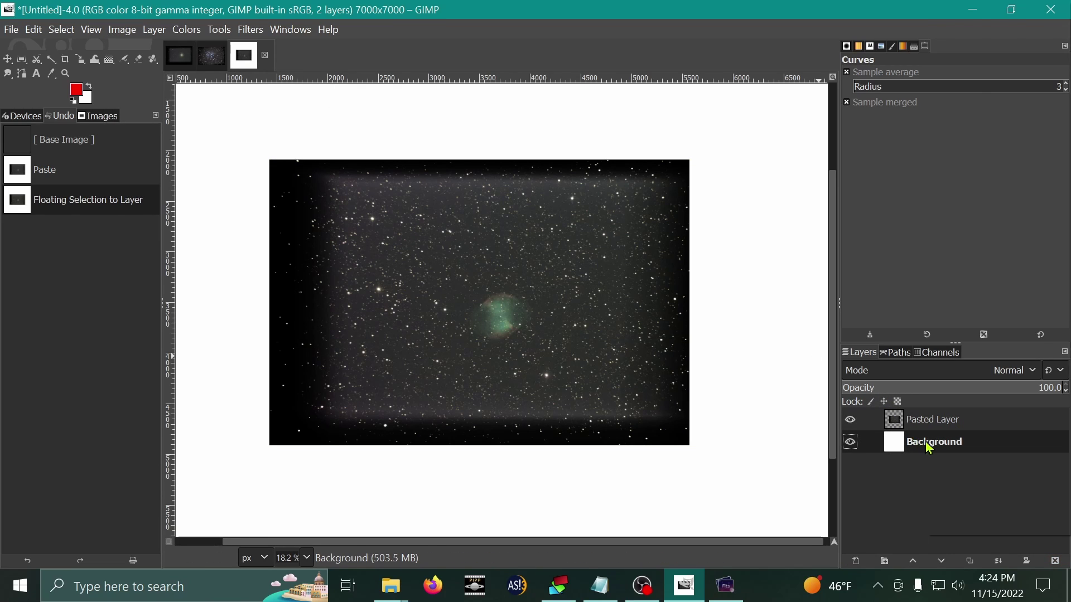
right_click(918, 443)
click(965, 206)
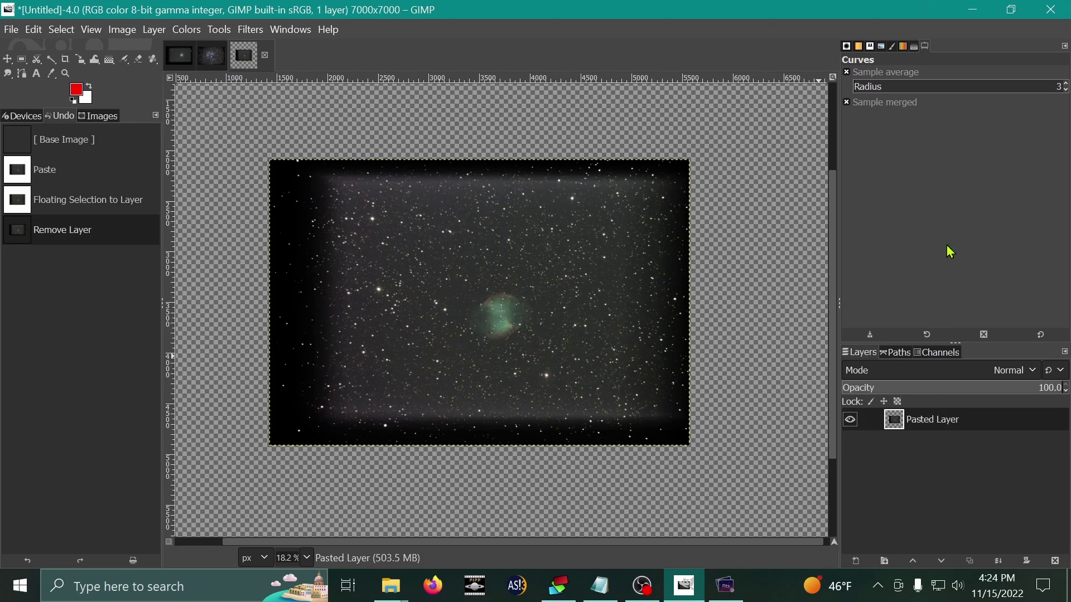
click(111, 34)
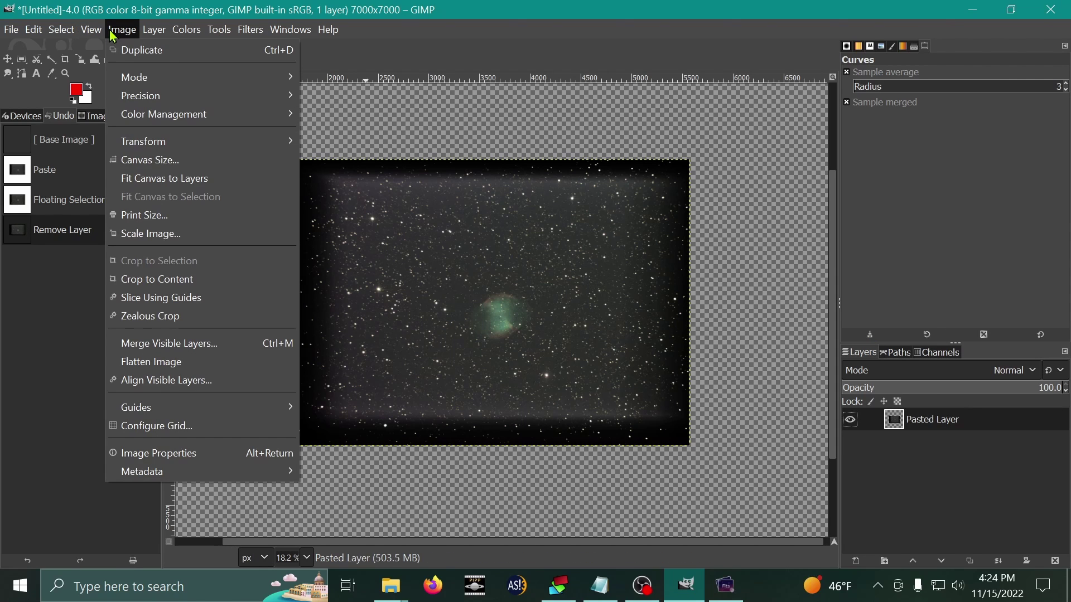
click(163, 289)
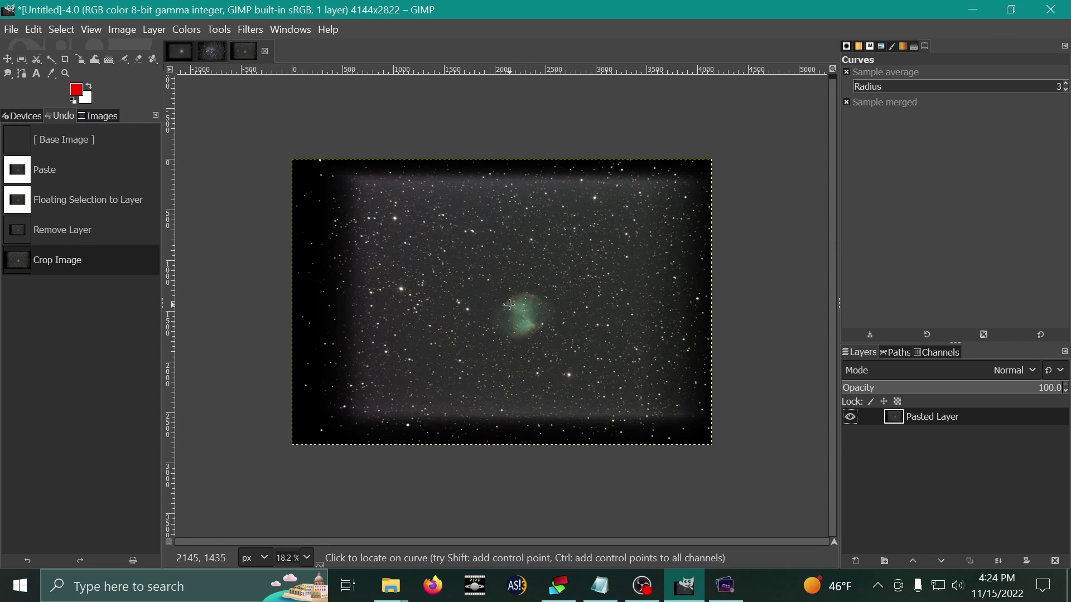
Select a square of about 1259 × 1259 px centred on the nebula and cut it out of the pasted layer
scroll(510, 305, up, 2)
scroll(554, 315, down, 1)
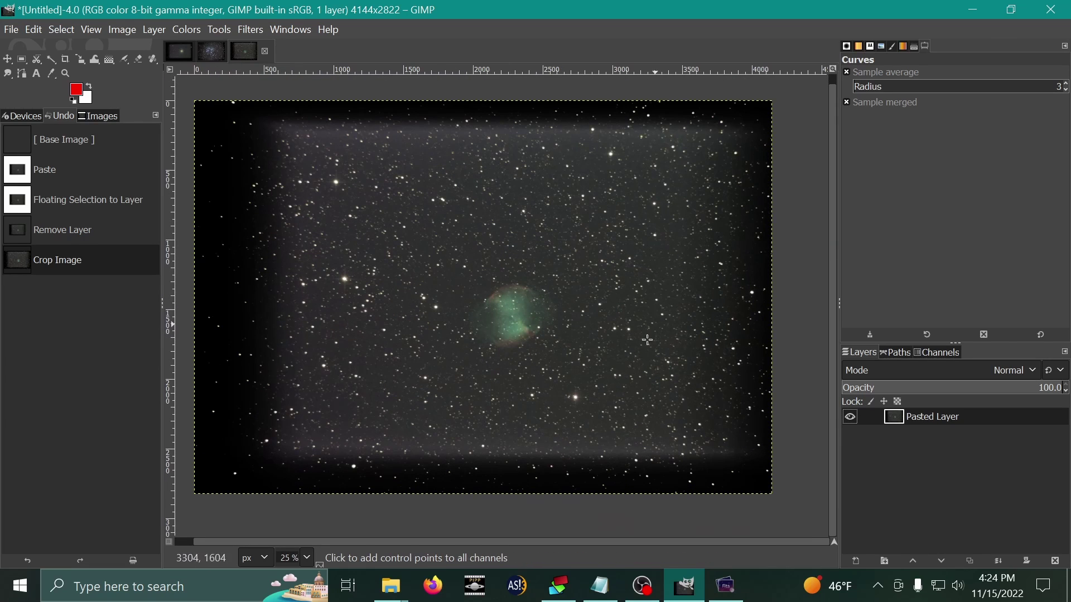
scroll(551, 334, up, 2)
scroll(550, 326, down, 3)
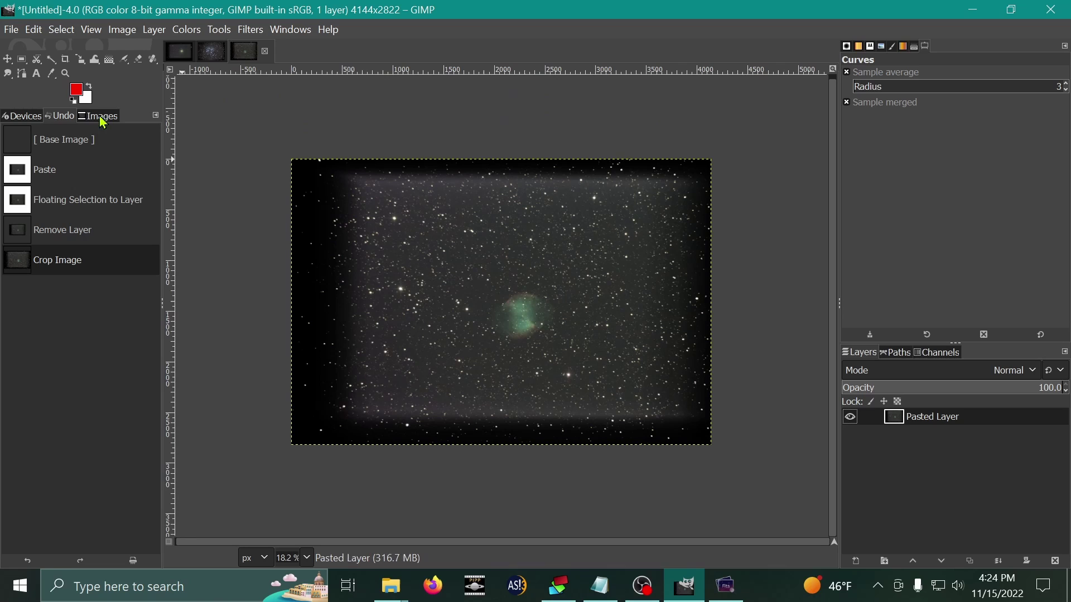
click(22, 59)
drag(455, 251, 581, 378)
key(ctrl+x)
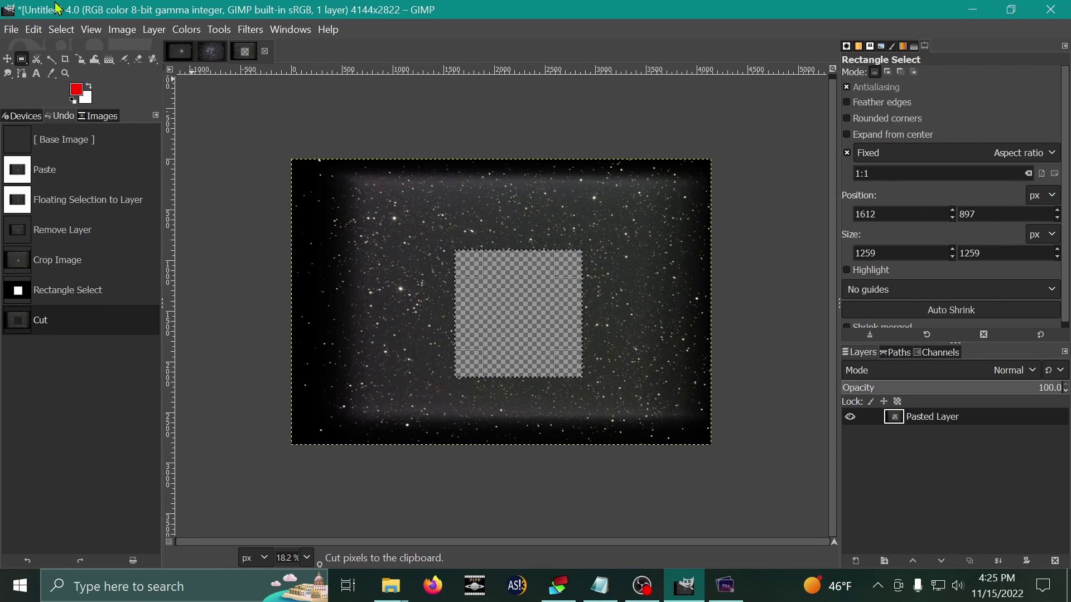
Paste the cut square back into the image and convert the floating selection to a new layer
click(33, 29)
click(88, 169)
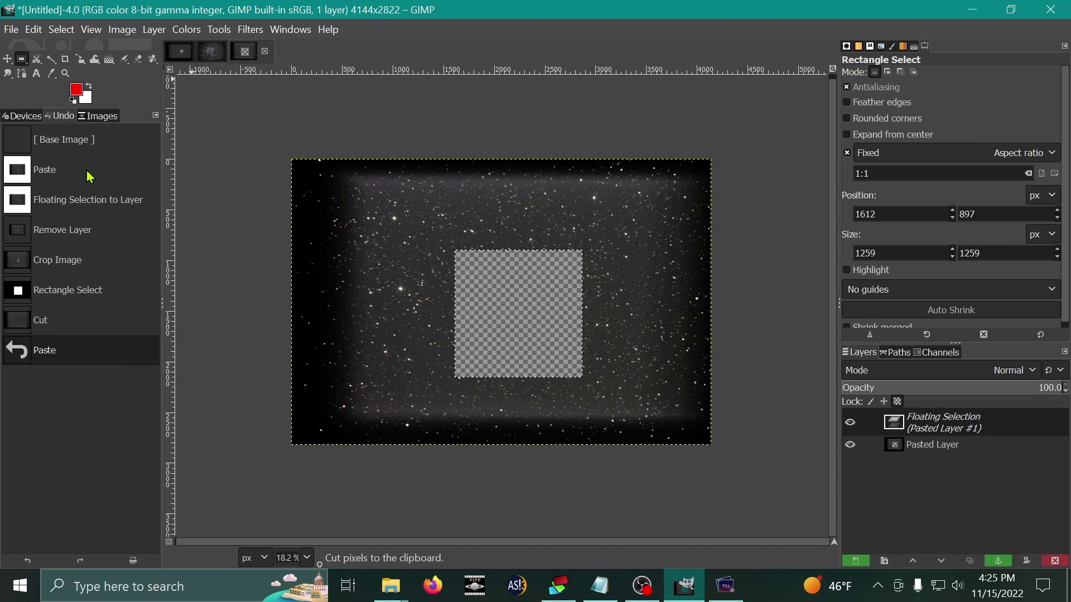
click(154, 30)
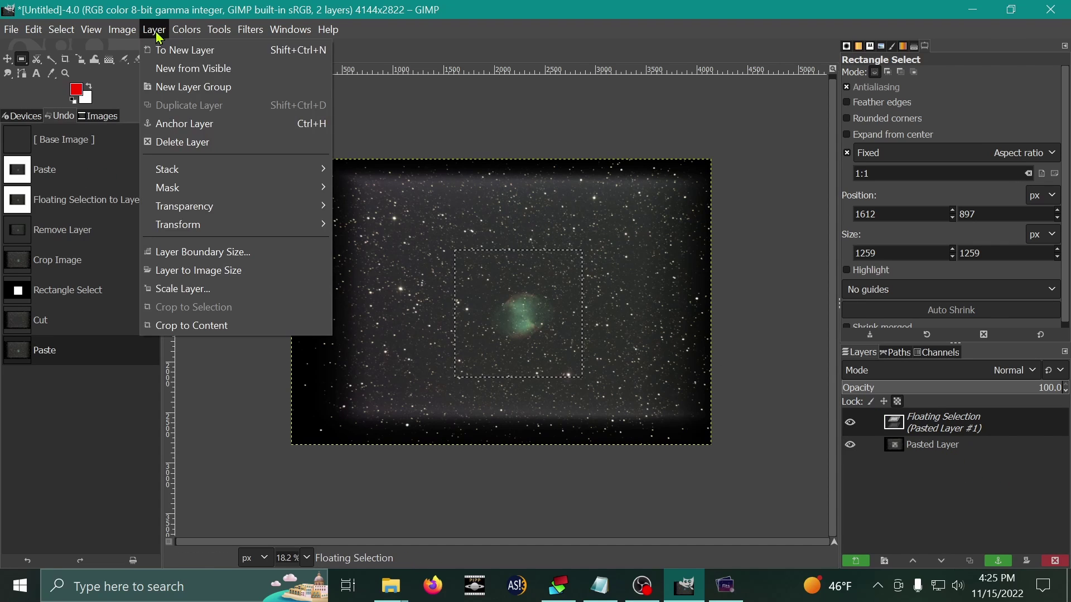
click(180, 45)
Delete the original Pasted Layer that surrounds the square nebula cutout
click(900, 436)
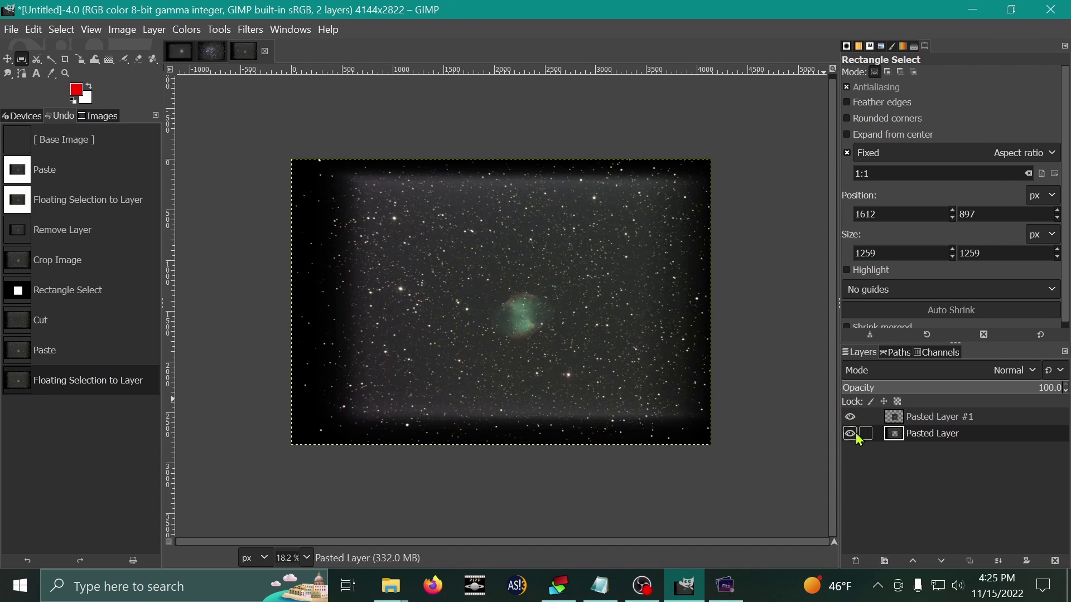
right_click(930, 440)
click(823, 205)
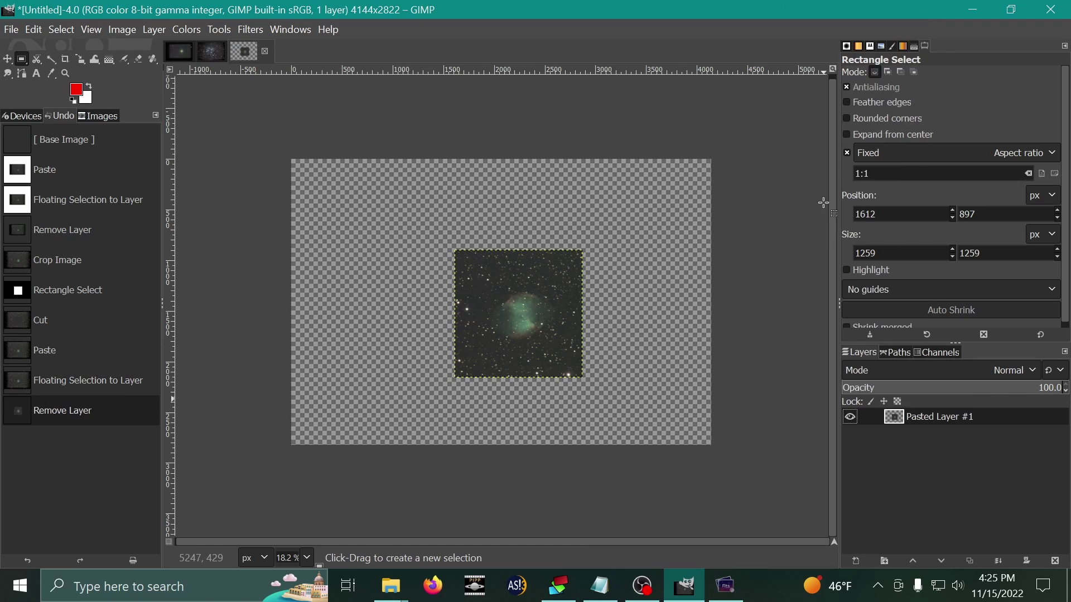
Crop the image to its content so only the square nebula cutout remains
click(123, 30)
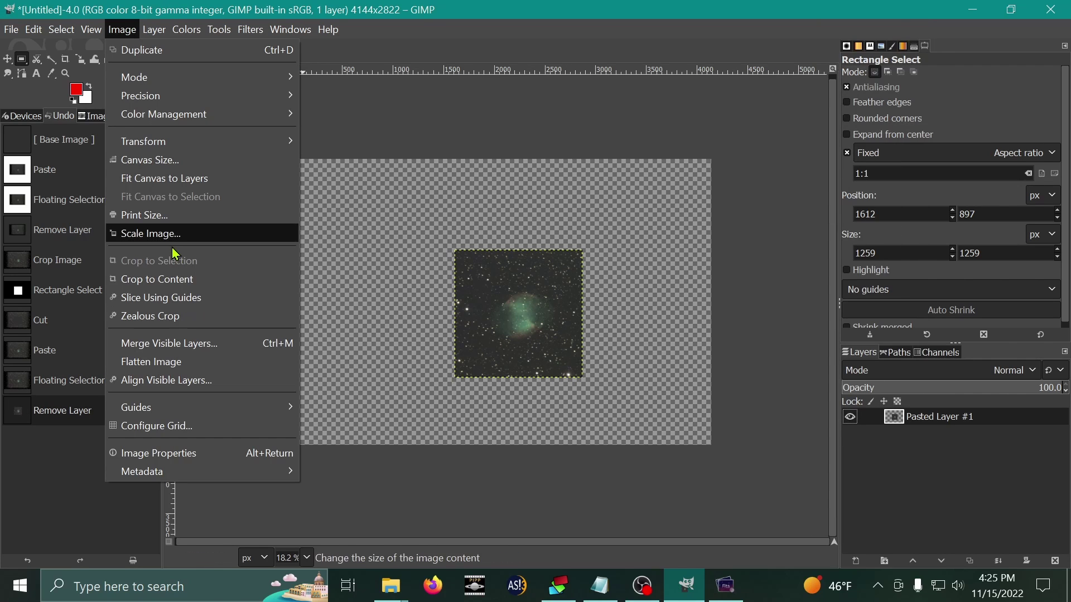
click(172, 278)
scroll(540, 350, up, 3)
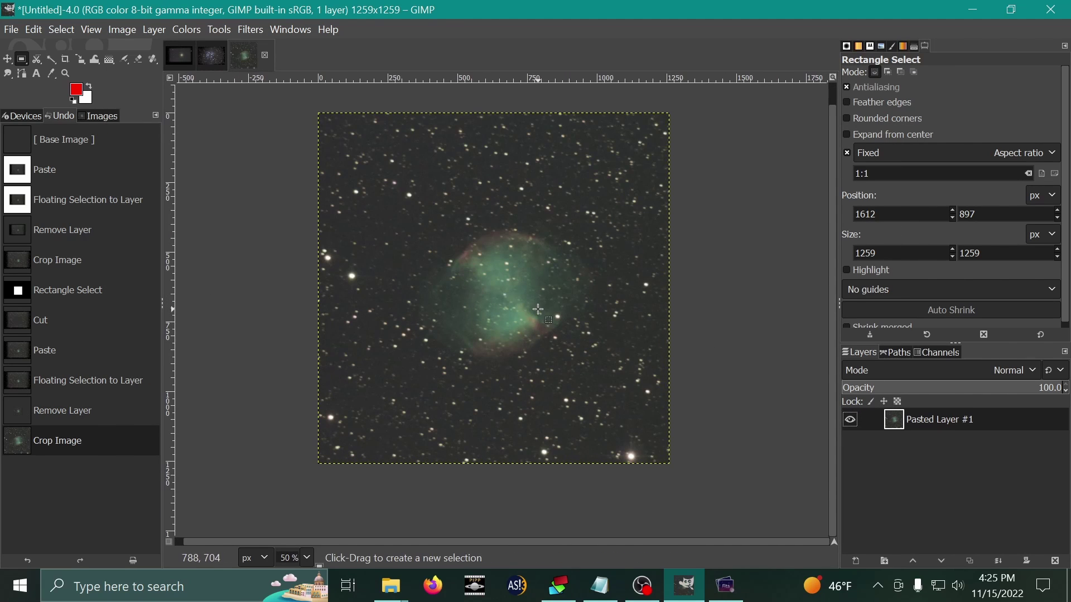
Apply an S-shaped Value curve to the nebula layer, darkening the deepest shadows, with points at about 59→48, 133→145 and 200→222
click(186, 30)
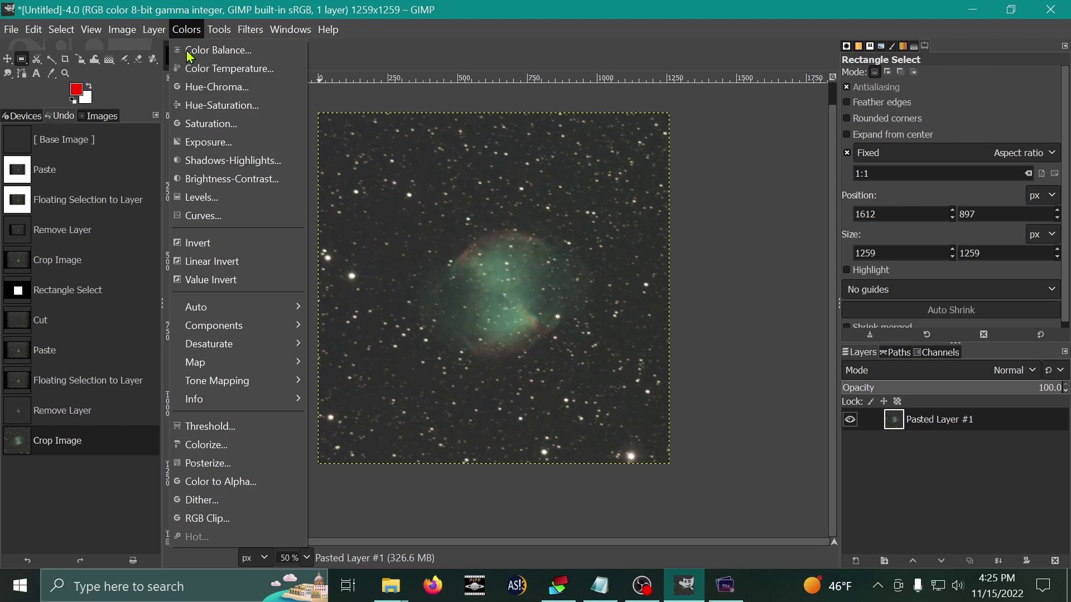
click(230, 213)
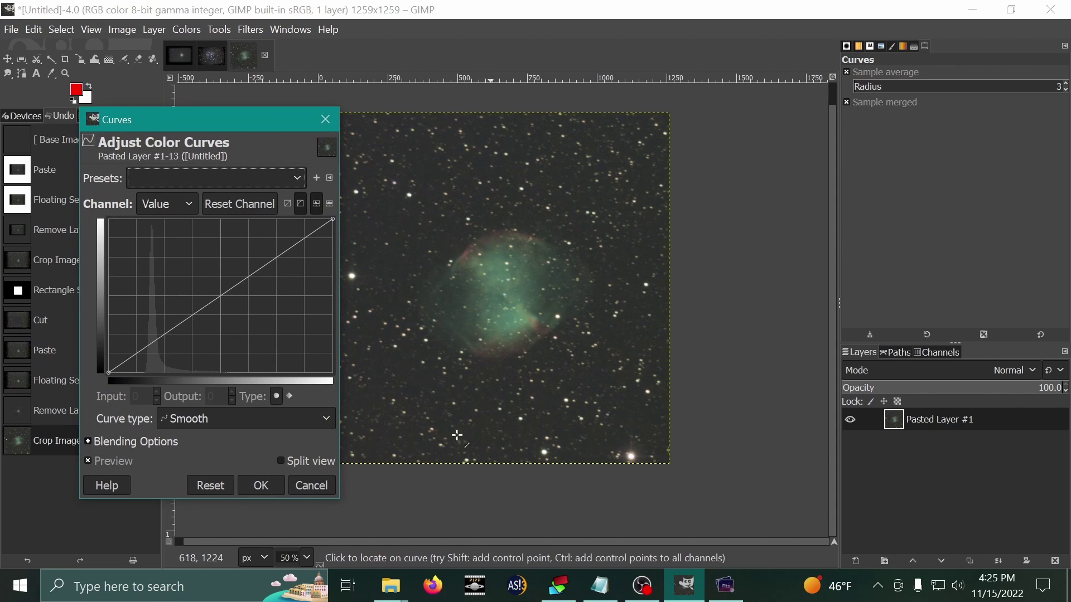
click(131, 362)
drag(132, 362, 158, 345)
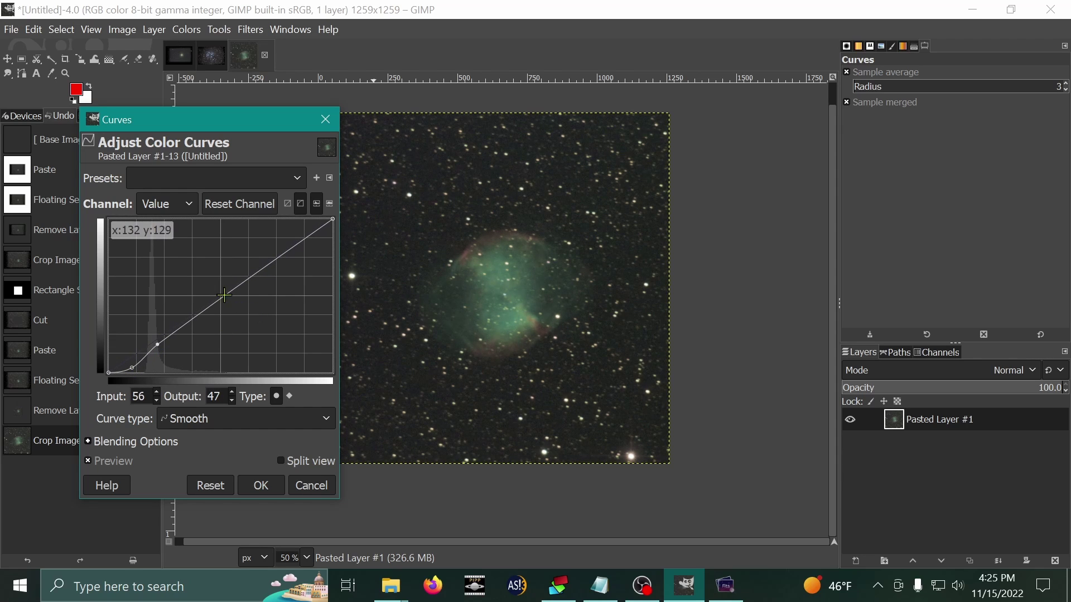
drag(224, 294, 226, 286)
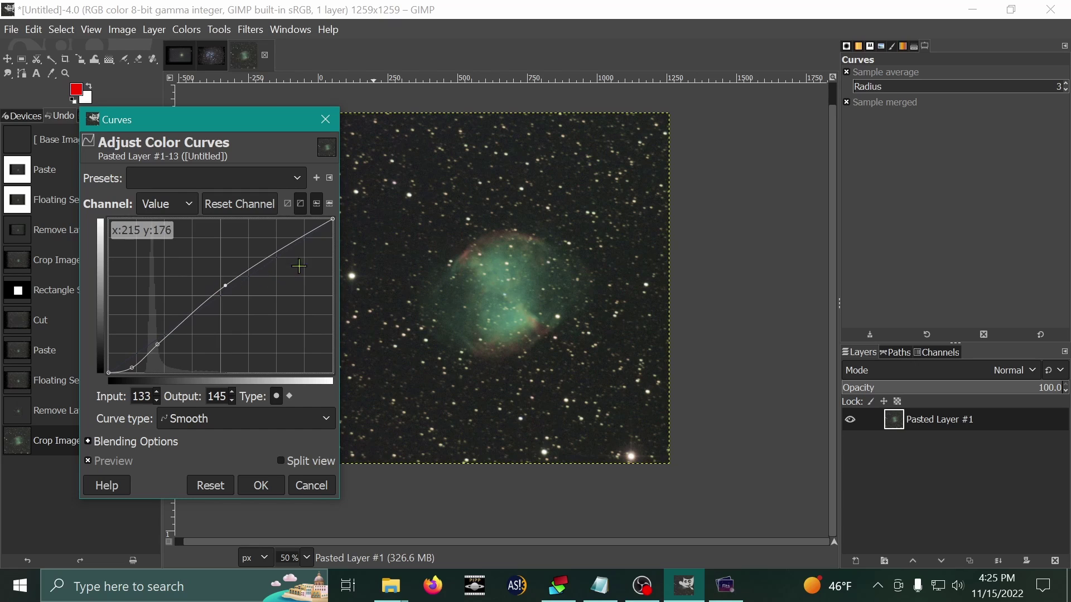
drag(292, 244, 284, 239)
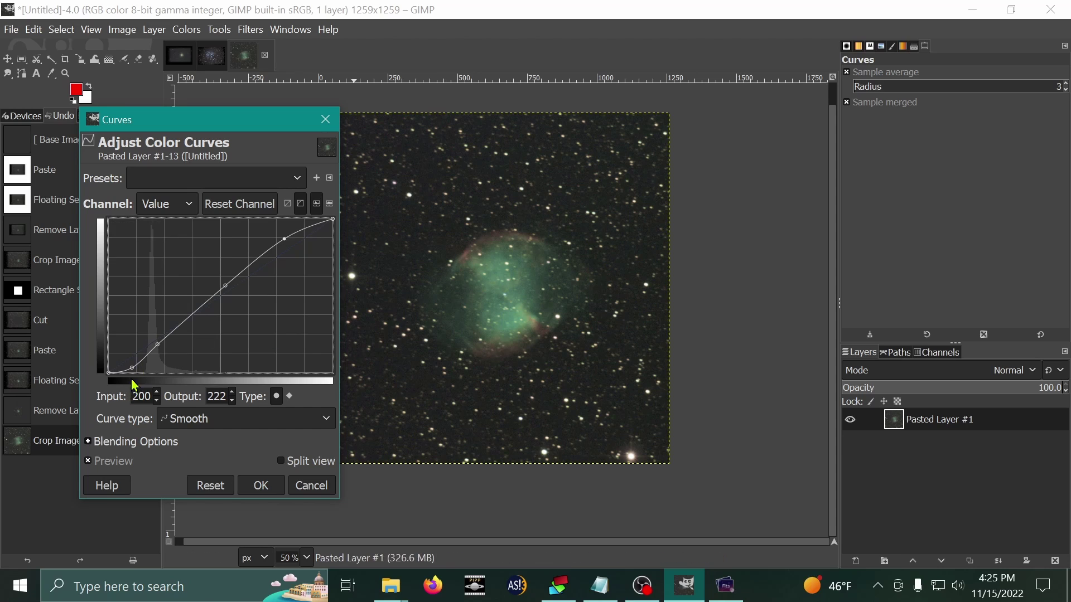
drag(132, 368, 163, 346)
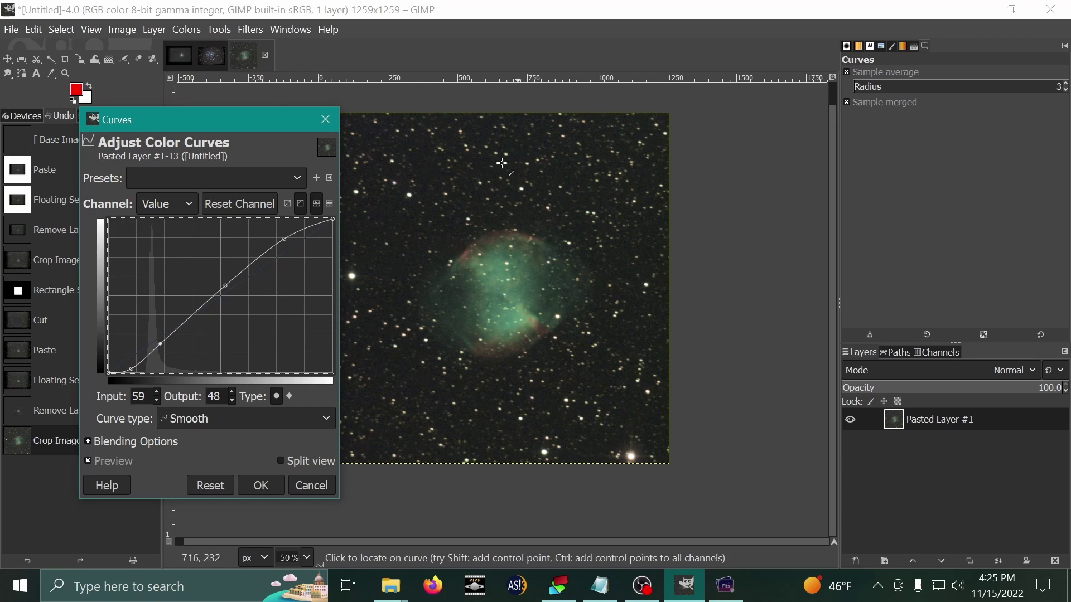
click(260, 485)
Examine the curve-adjusted nebula up close and as a whole, and switch to the stacked picture in DeepSkyStacker
scroll(528, 311, up, 2)
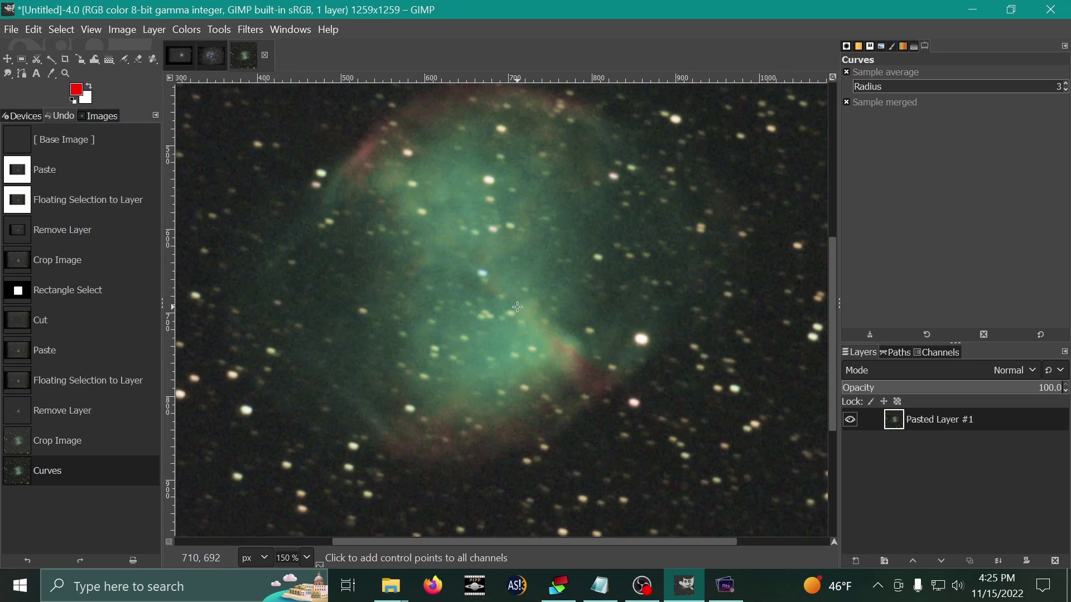
scroll(528, 311, down, 2)
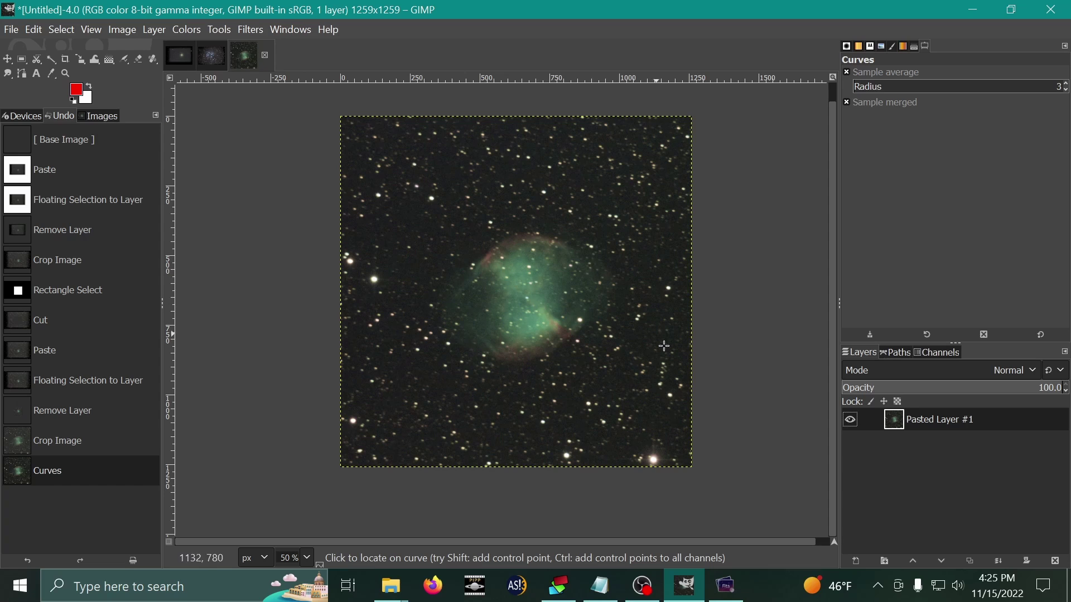
scroll(563, 272, up, 1)
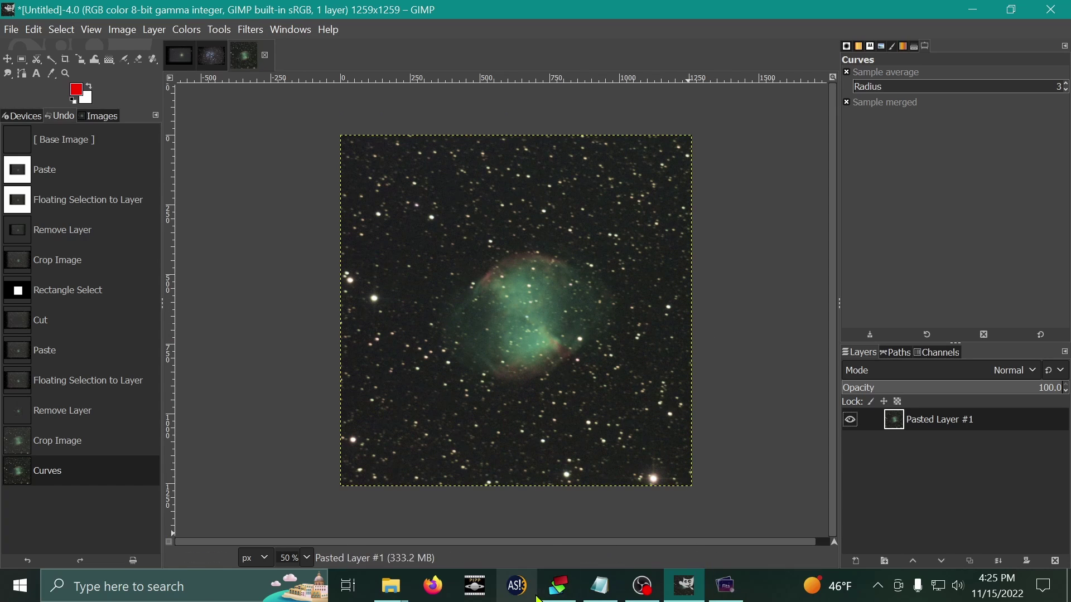
click(561, 597)
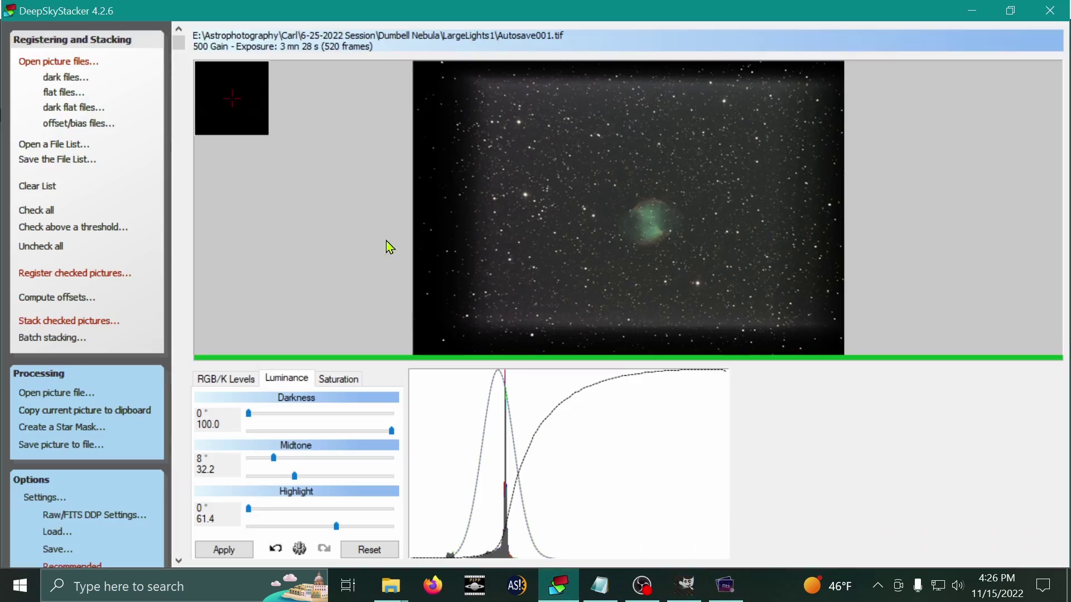